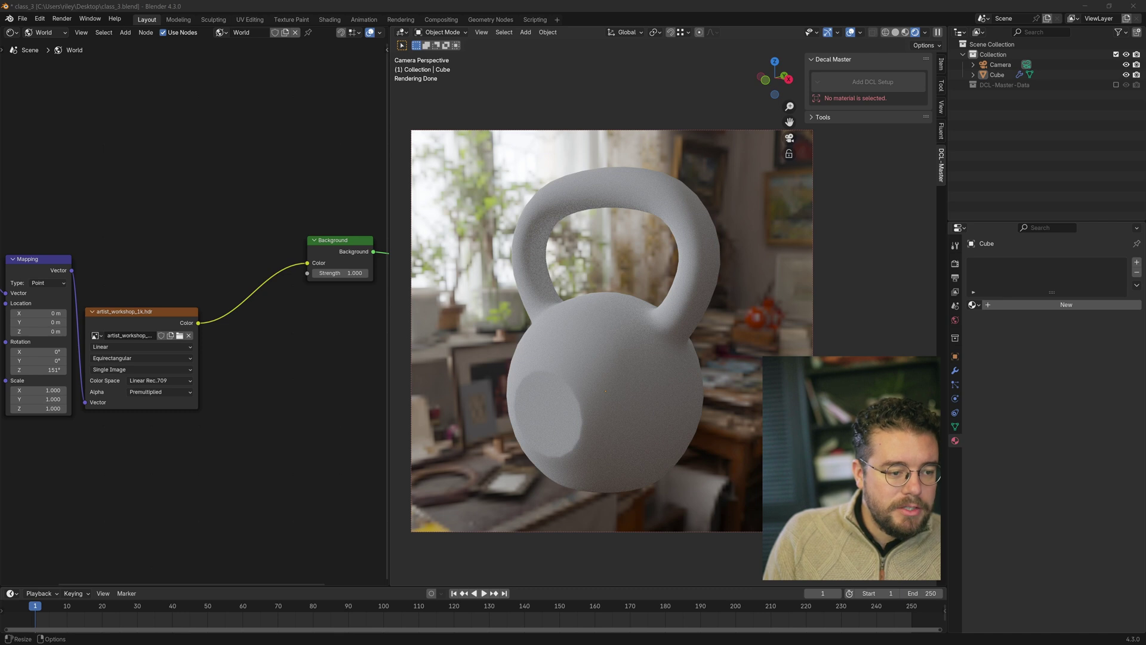
- Examine the kettlebell reference photos, focusing on the dark metal surface and the printed TITAN 28 KG / 62 LB label
{"action": "scroll", "coordinate": [388, 313], "scroll_direction": "down", "scroll_amount": 5}
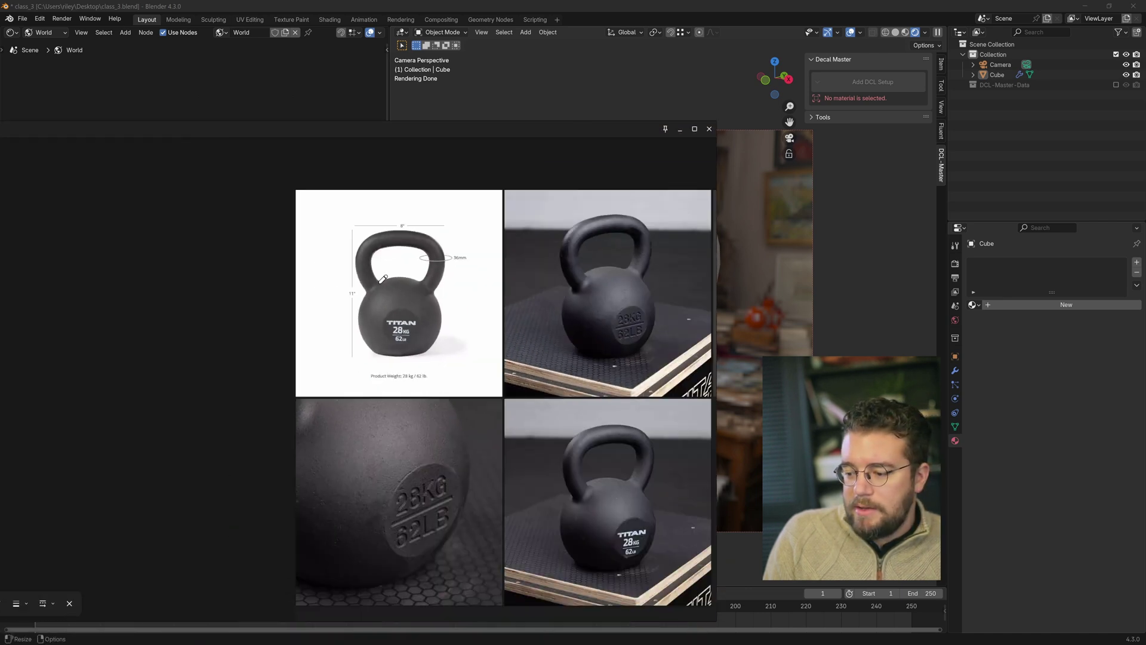
{"action": "scroll", "coordinate": [674, 300], "scroll_direction": "up", "scroll_amount": 5}
{"action": "scroll", "coordinate": [512, 281], "scroll_direction": "down", "scroll_amount": 5}
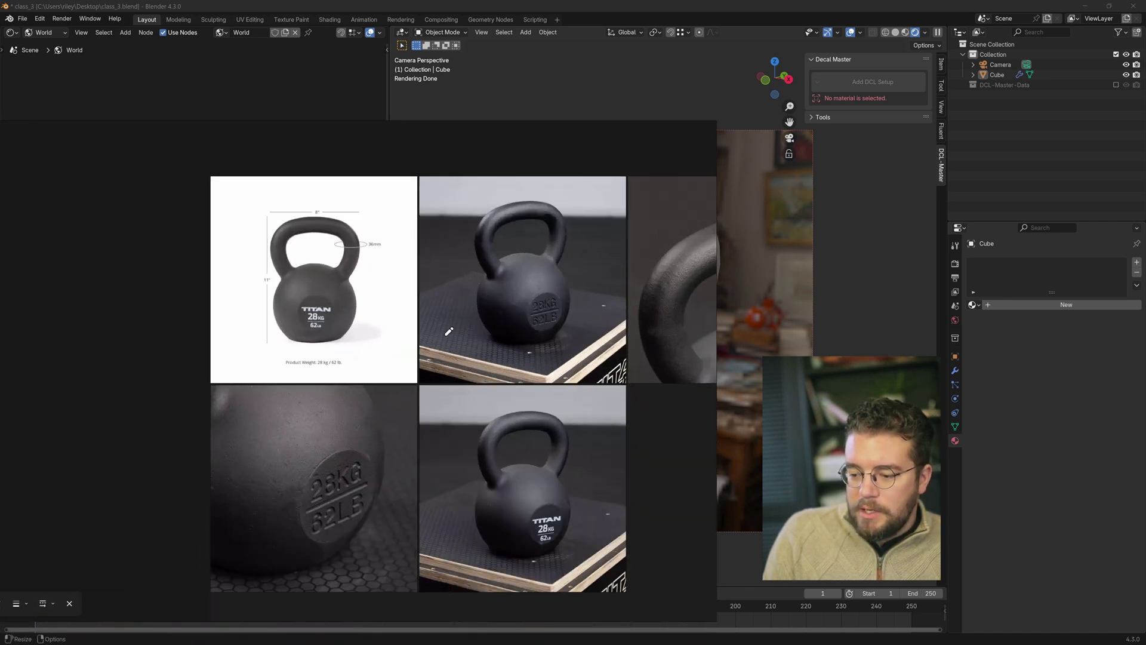
{"action": "scroll", "coordinate": [448, 326], "scroll_direction": "down", "scroll_amount": 3}
{"action": "scroll", "coordinate": [490, 412], "scroll_direction": "up", "scroll_amount": 8}
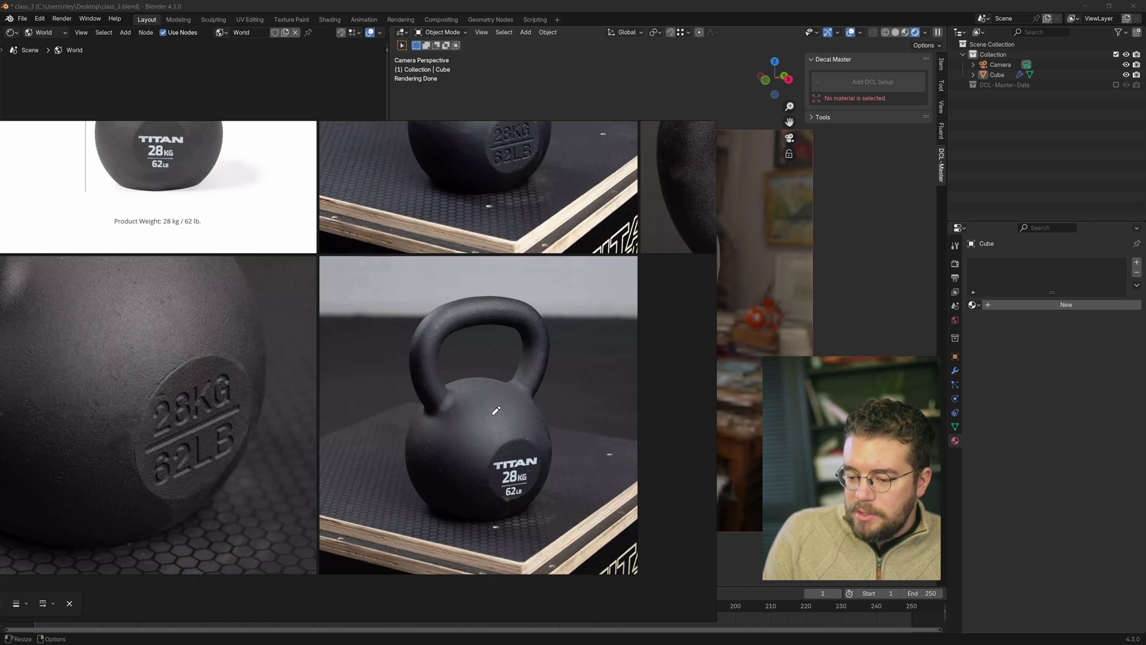
{"action": "scroll", "coordinate": [417, 340], "scroll_direction": "down", "scroll_amount": 1}
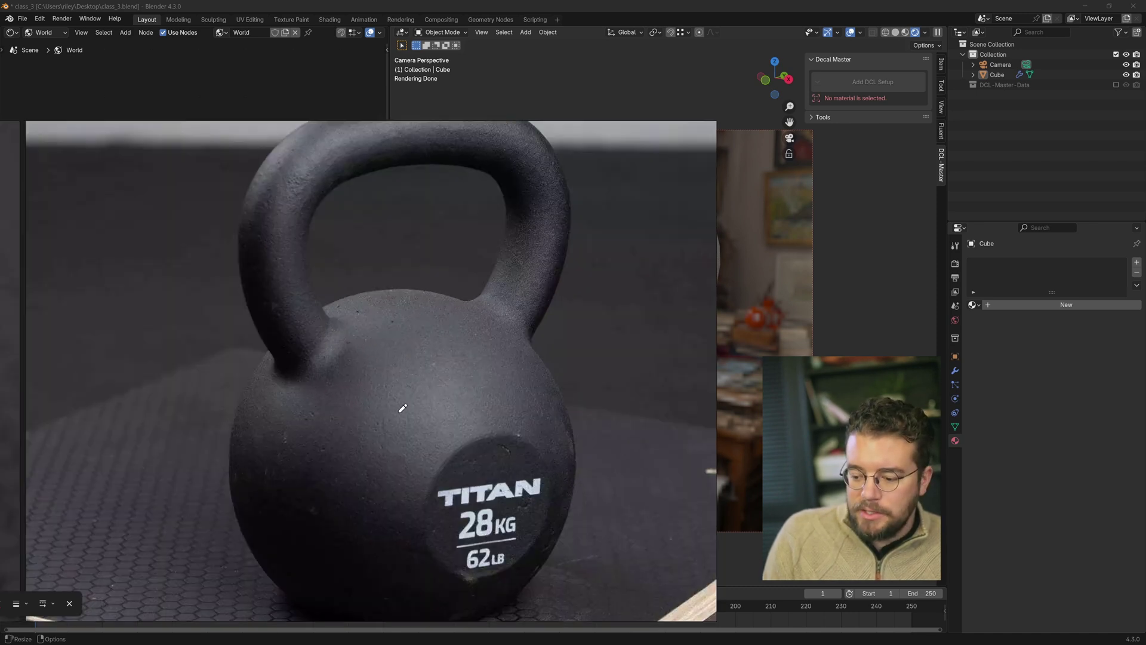
{"action": "scroll", "coordinate": [484, 394], "scroll_direction": "down", "scroll_amount": 5}
{"action": "scroll", "coordinate": [487, 388], "scroll_direction": "up", "scroll_amount": 6}
{"action": "scroll", "coordinate": [488, 457], "scroll_direction": "up", "scroll_amount": 2}
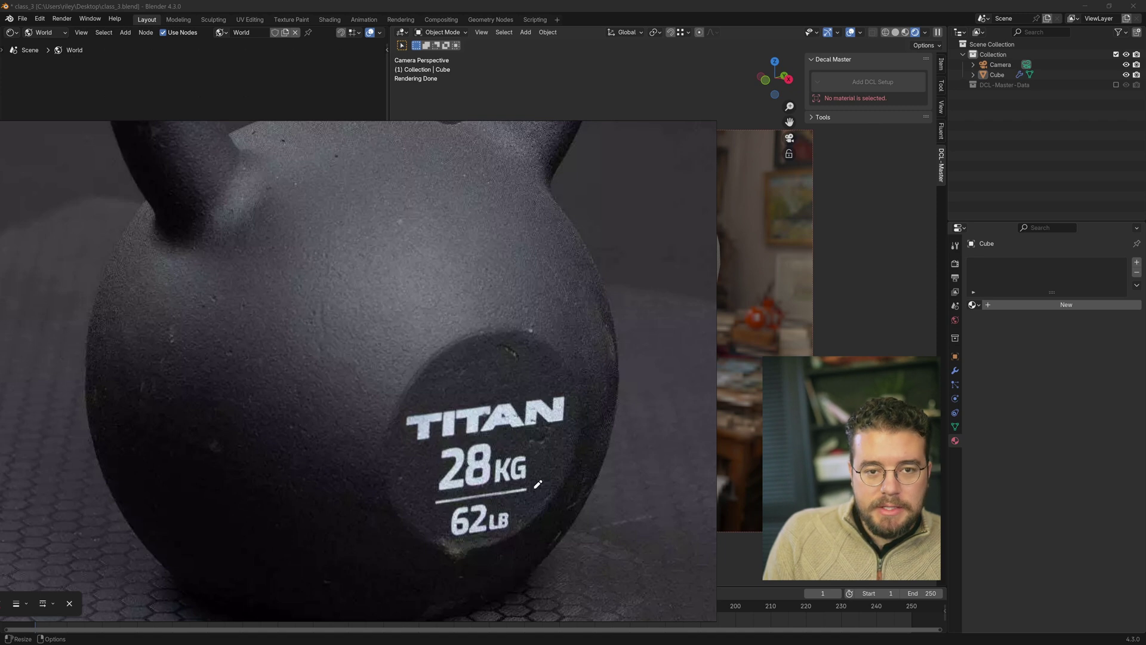
{"action": "scroll", "coordinate": [480, 502], "scroll_direction": "down", "scroll_amount": 5}
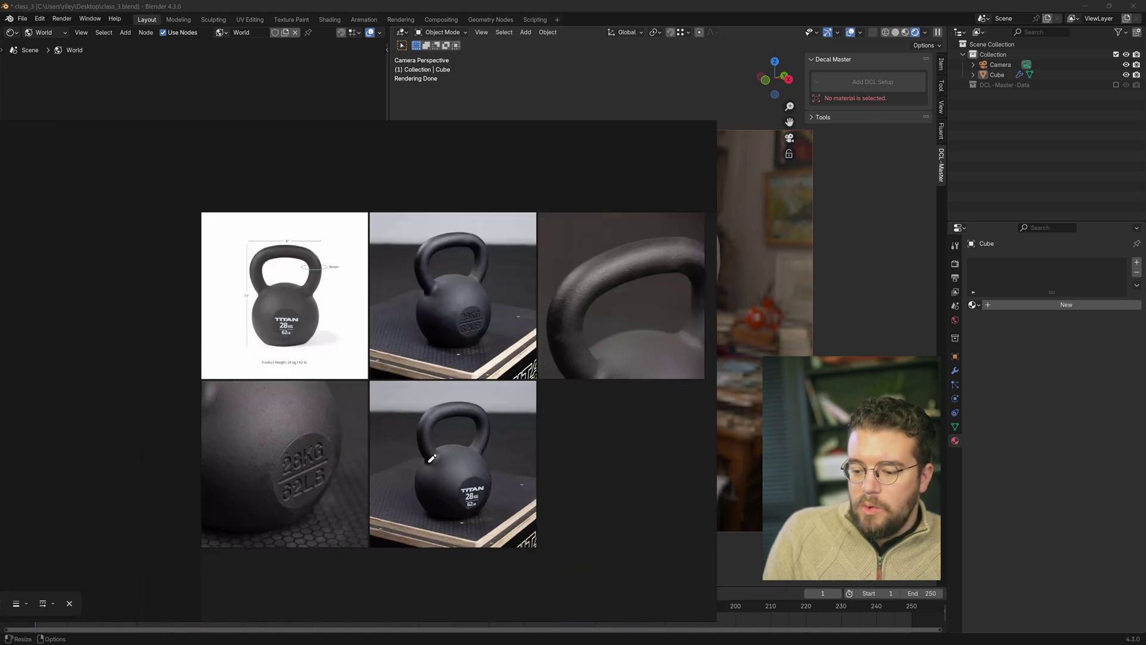
- Examine the molded 28KG / 62LB lettering in the reference photos, and move the reference board out of the way
{"action": "scroll", "coordinate": [481, 311], "scroll_direction": "up", "scroll_amount": 6}
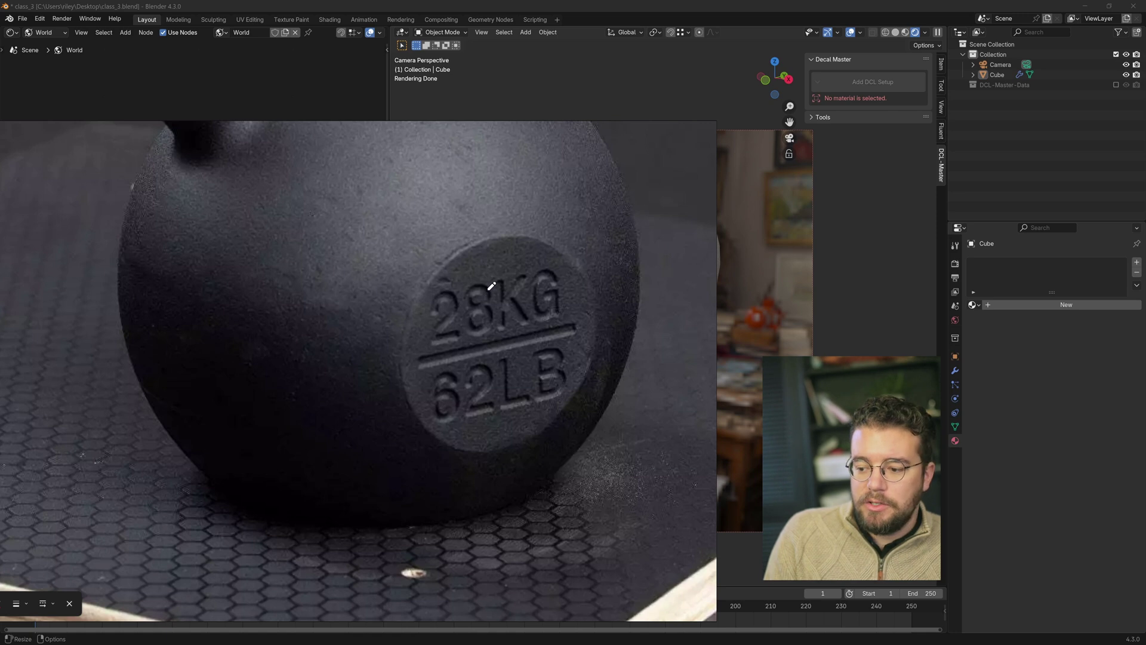
{"action": "scroll", "coordinate": [491, 285], "scroll_direction": "down", "scroll_amount": 4}
{"action": "scroll", "coordinate": [302, 485], "scroll_direction": "up", "scroll_amount": 6}
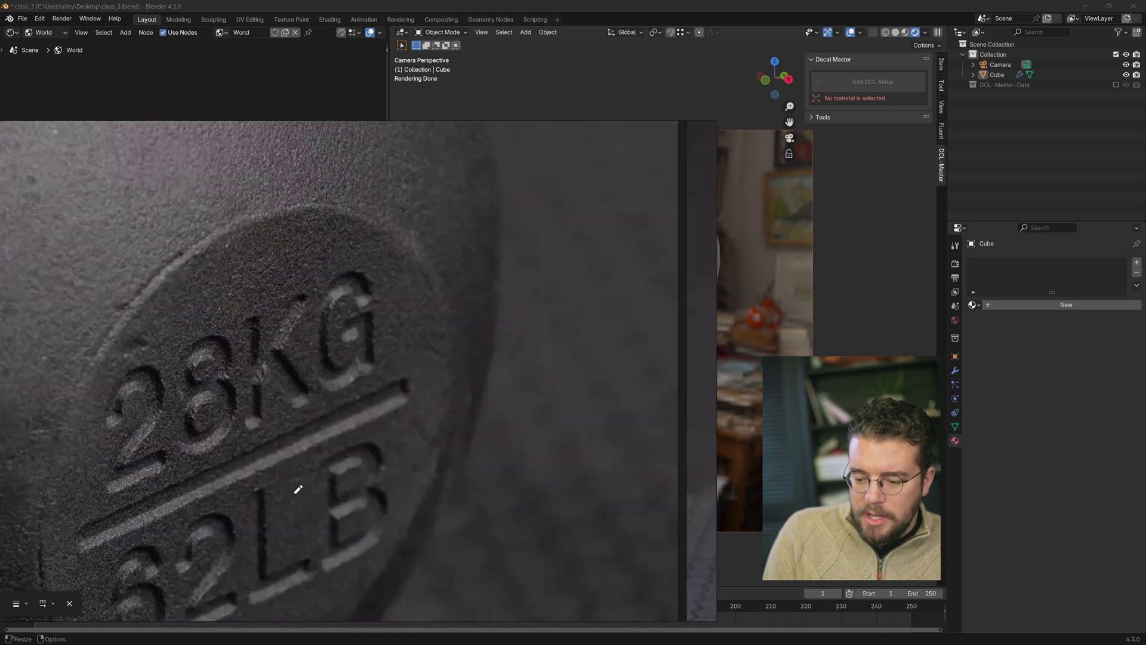
{"action": "scroll", "coordinate": [315, 461], "scroll_direction": "down", "scroll_amount": 5}
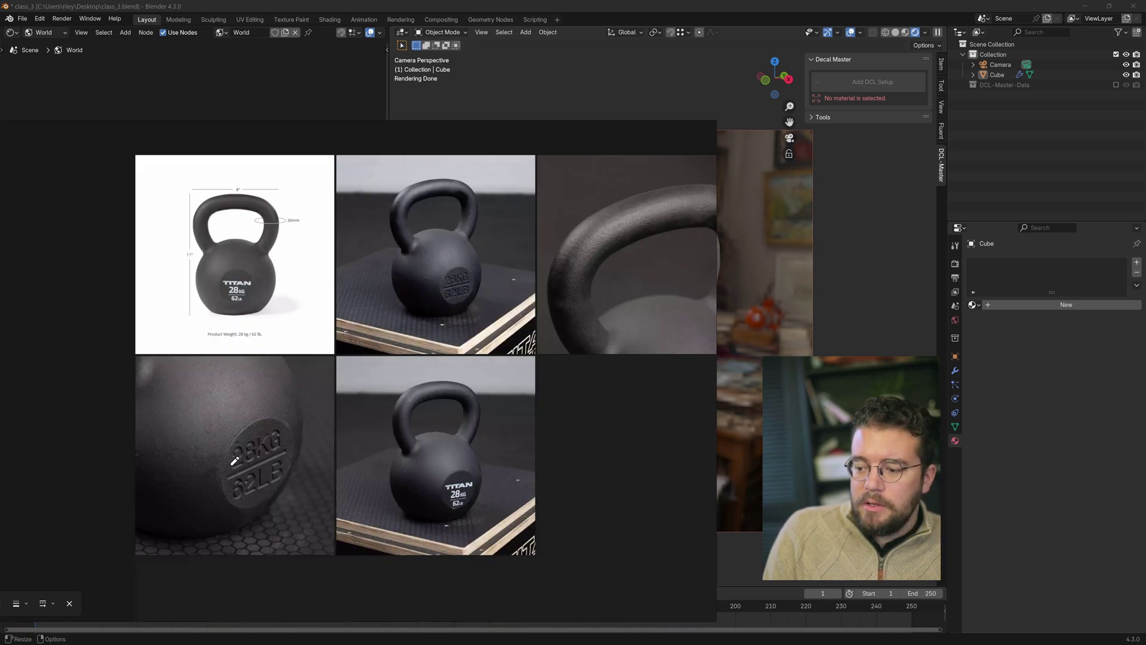
{"action": "scroll", "coordinate": [444, 382], "scroll_direction": "up", "scroll_amount": 3}
{"action": "scroll", "coordinate": [444, 382], "scroll_direction": "down", "scroll_amount": 3}
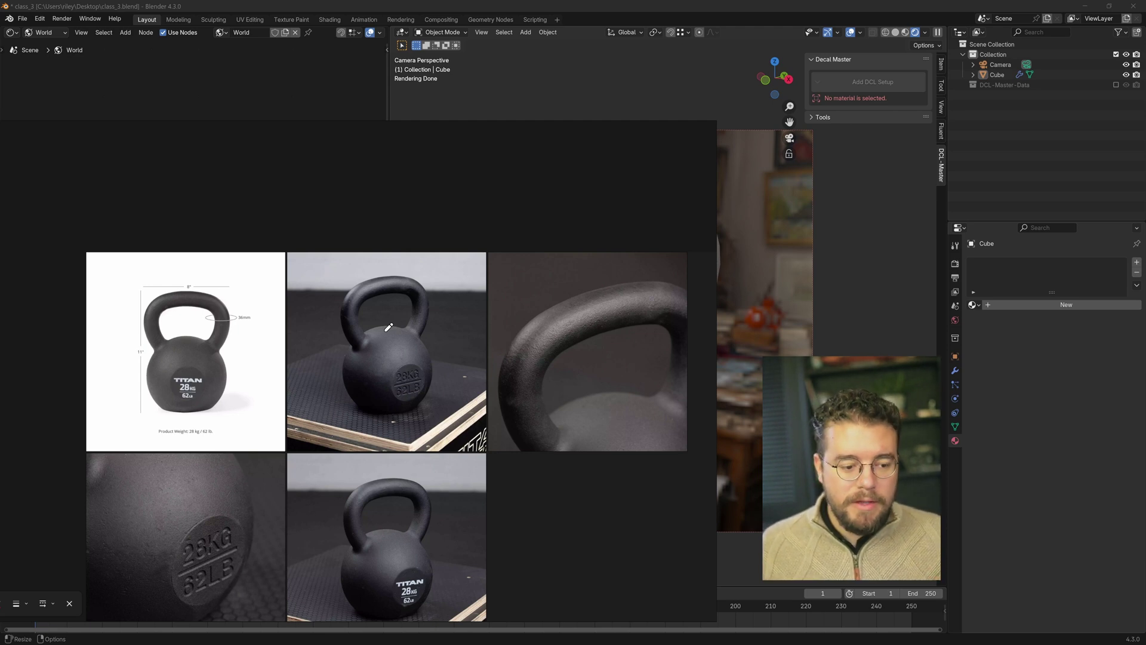
{"action": "left_click_drag", "start_coordinate": [629, 132], "coordinate": [0, 179]}
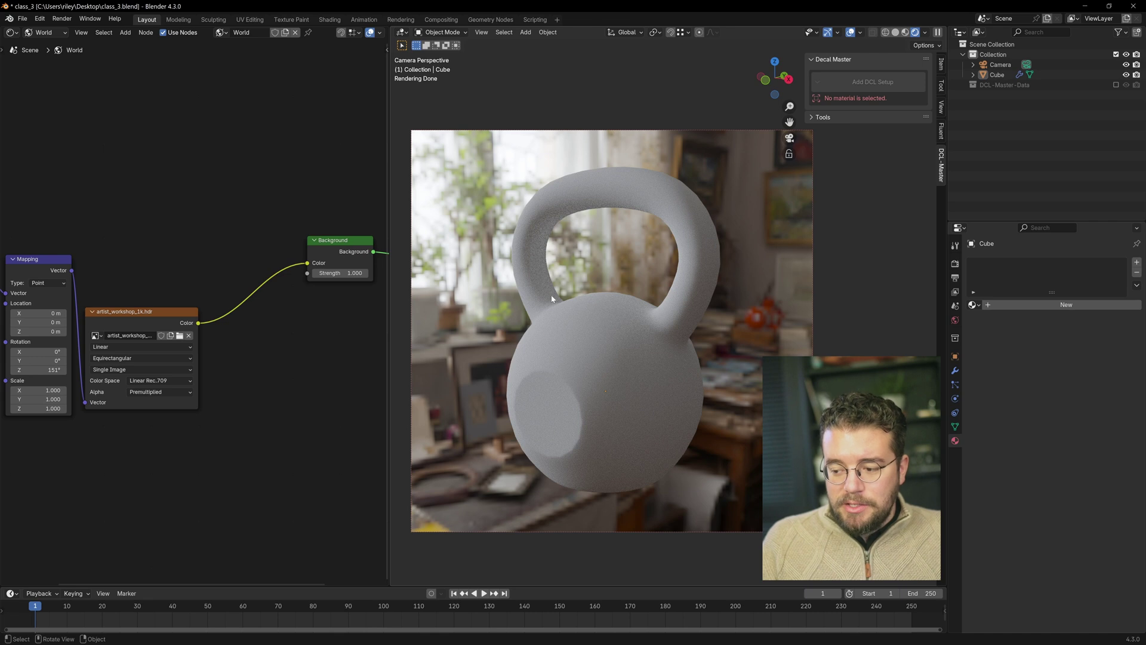
- Create a new material on the kettlebell, name it Kettlebell_mat, and save the file
{"action": "left_click", "coordinate": [601, 322]}
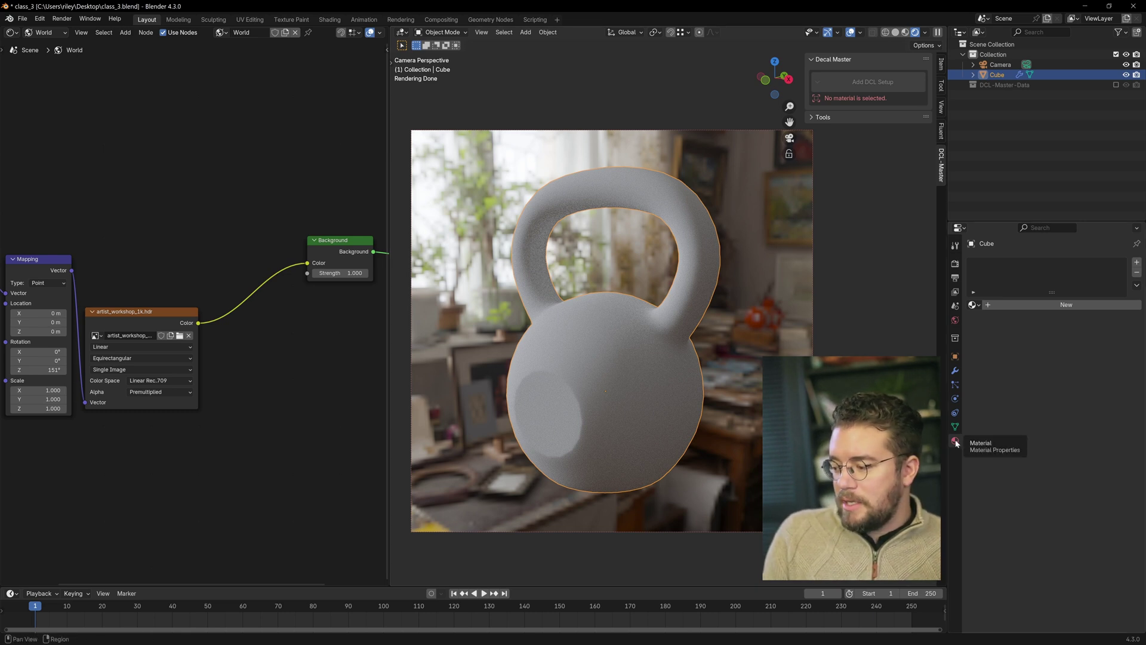
{"action": "left_click", "coordinate": [1064, 306]}
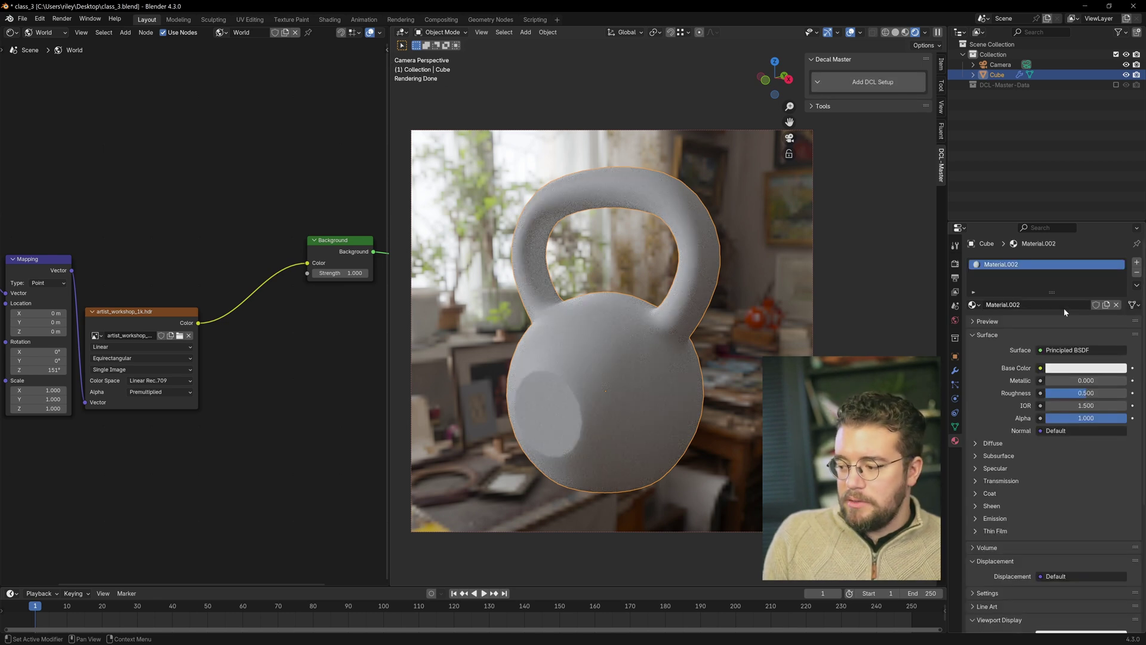
{"action": "double_click", "coordinate": [1018, 265]}
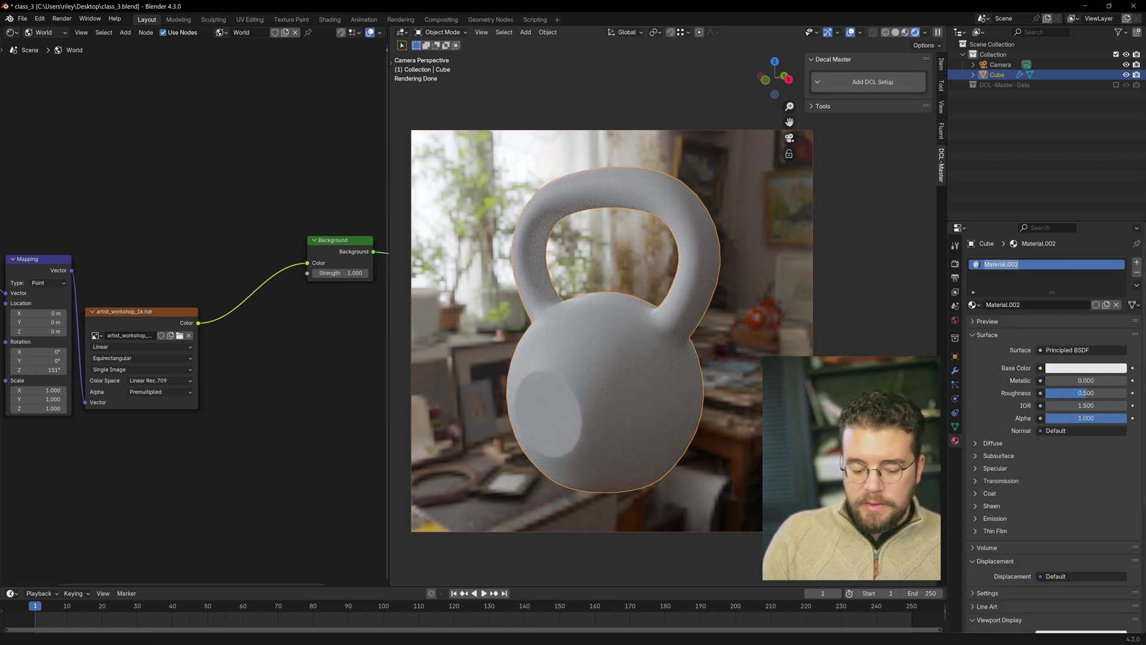
{"action": "type", "text": "Kettlebell"}
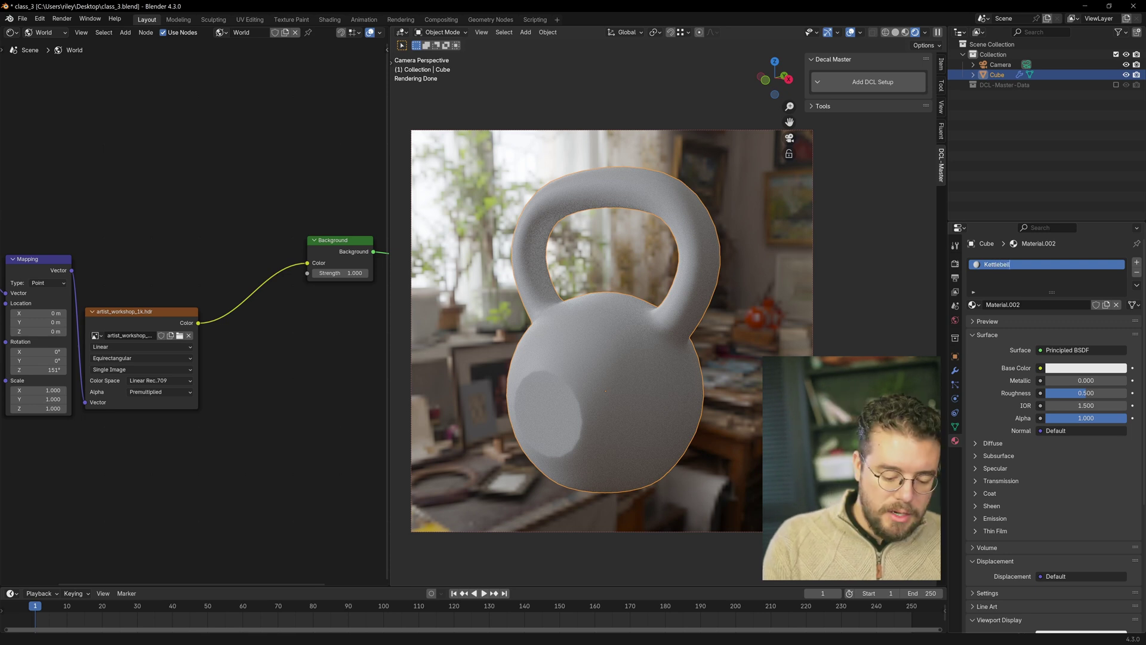
{"action": "type", "text": "_mat"}
{"action": "key", "text": "Return"}
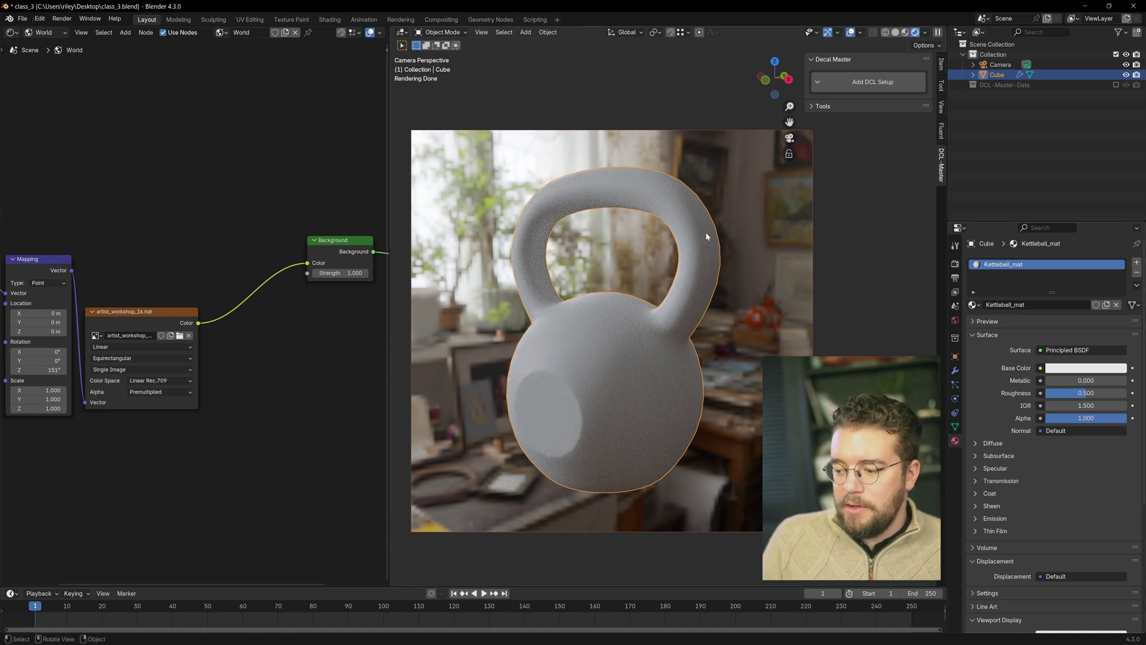
{"action": "key", "text": "ctrl+s"}
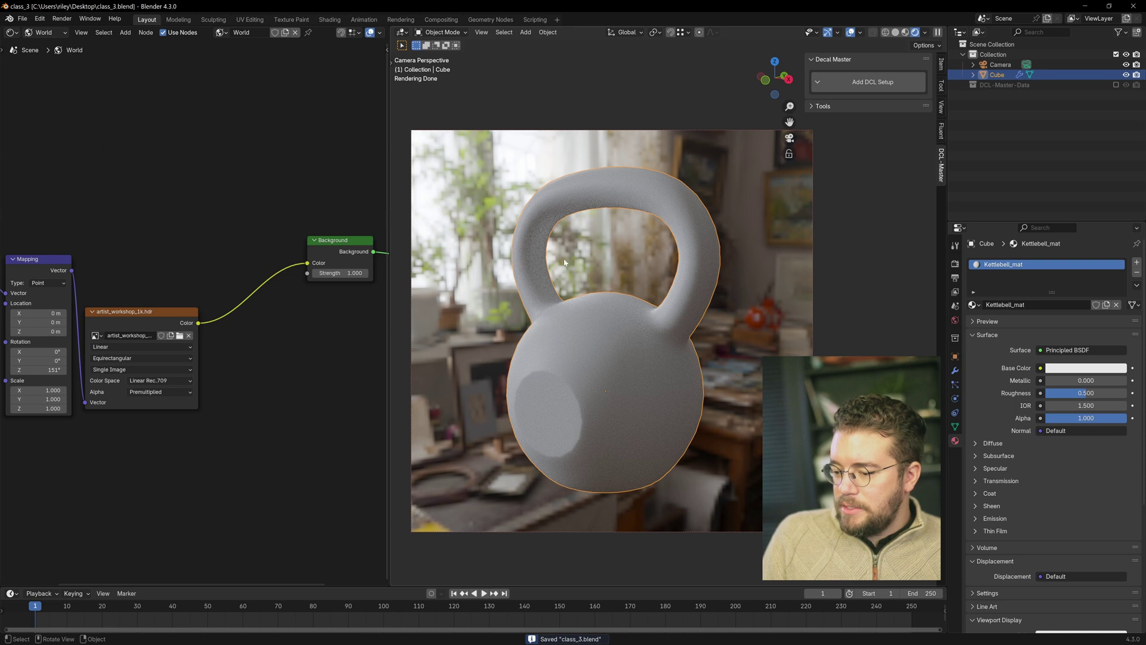
- Close the world node editor by joining its area into the 3D viewport
{"action": "left_click_drag", "start_coordinate": [389, 253], "coordinate": [229, 251]}
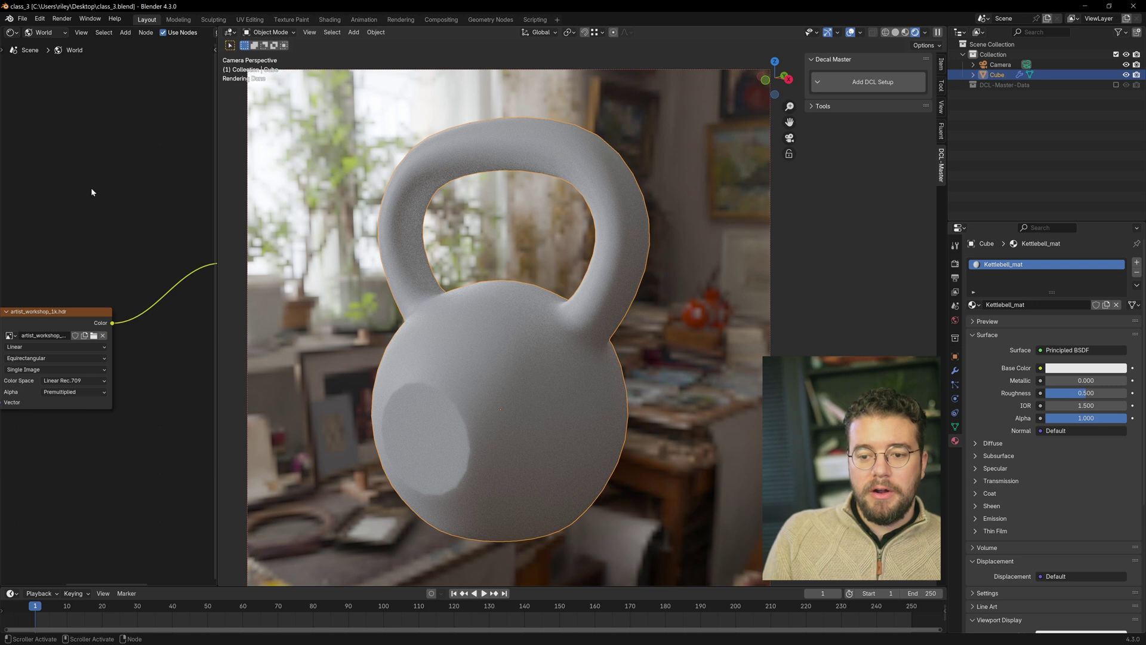
{"action": "middle_click_drag", "start_coordinate": [65, 169], "coordinate": [129, 173]}
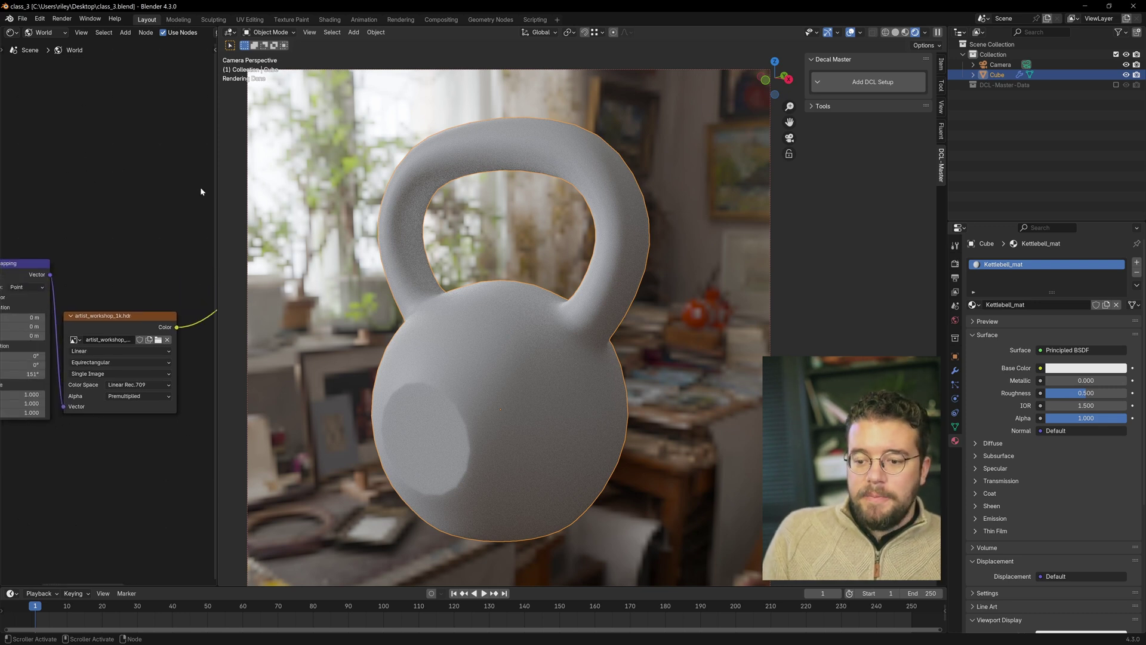
{"action": "right_click", "coordinate": [215, 187]}
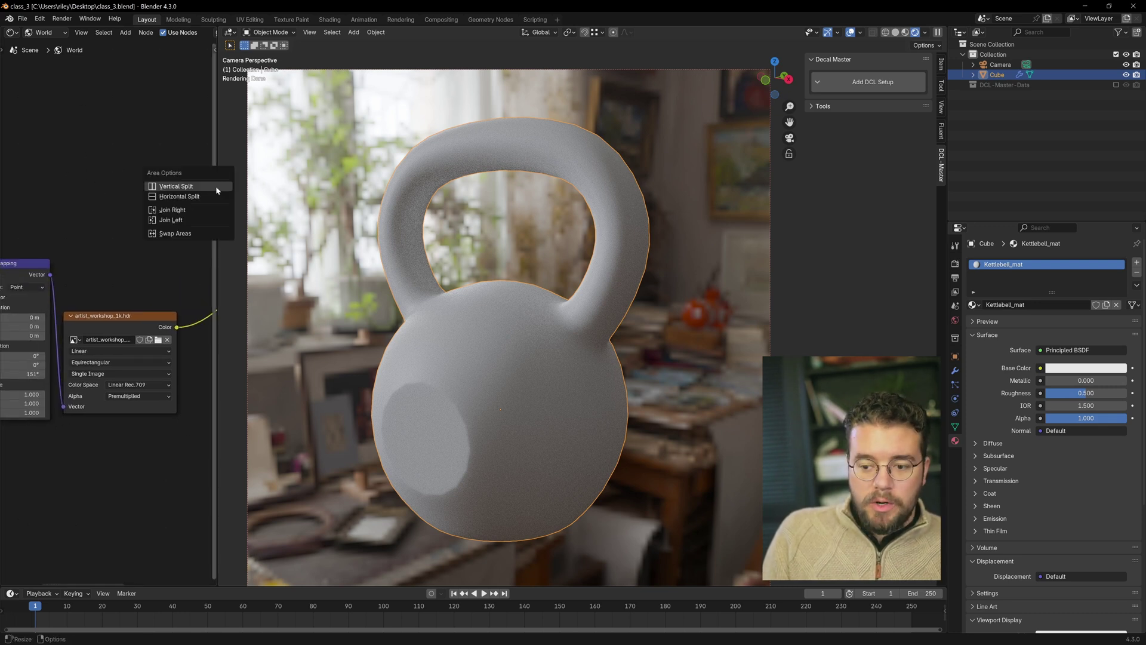
{"action": "left_click", "coordinate": [189, 219]}
{"action": "scroll", "coordinate": [434, 330], "scroll_direction": "down", "scroll_amount": 2}
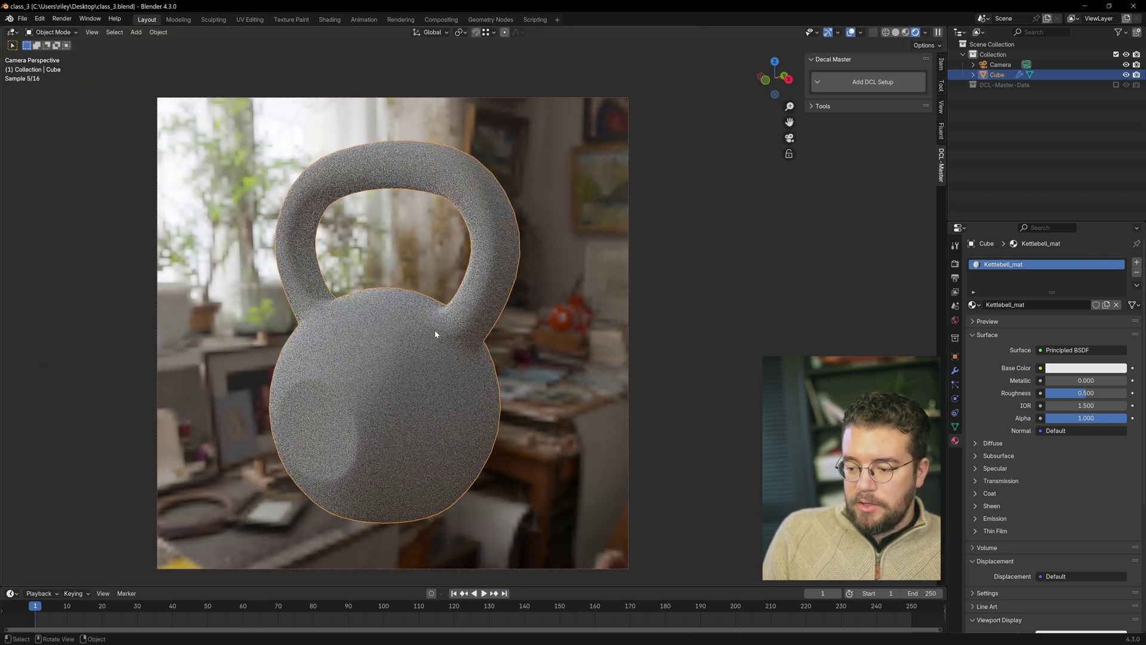
{"action": "scroll", "coordinate": [412, 333], "scroll_direction": "up", "scroll_amount": 1}
{"action": "scroll", "coordinate": [384, 345], "scroll_direction": "down", "scroll_amount": 2}
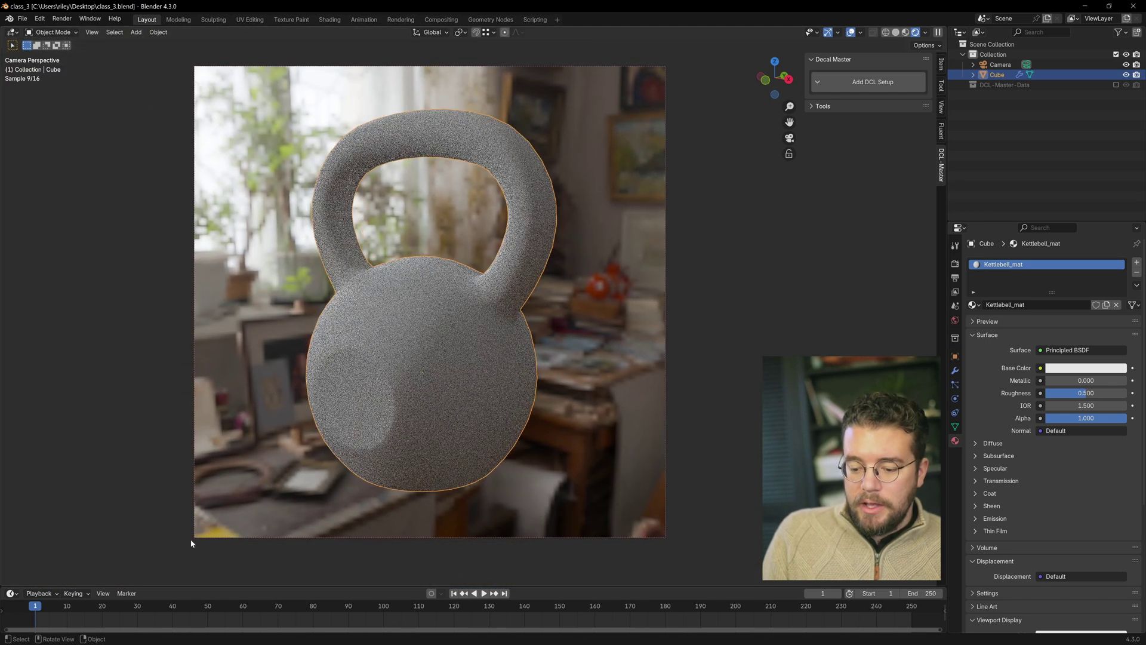
- Split the 3D viewport vertically into two areas and turn the narrower one into a Shader Editor
{"action": "right_click", "coordinate": [196, 588]}
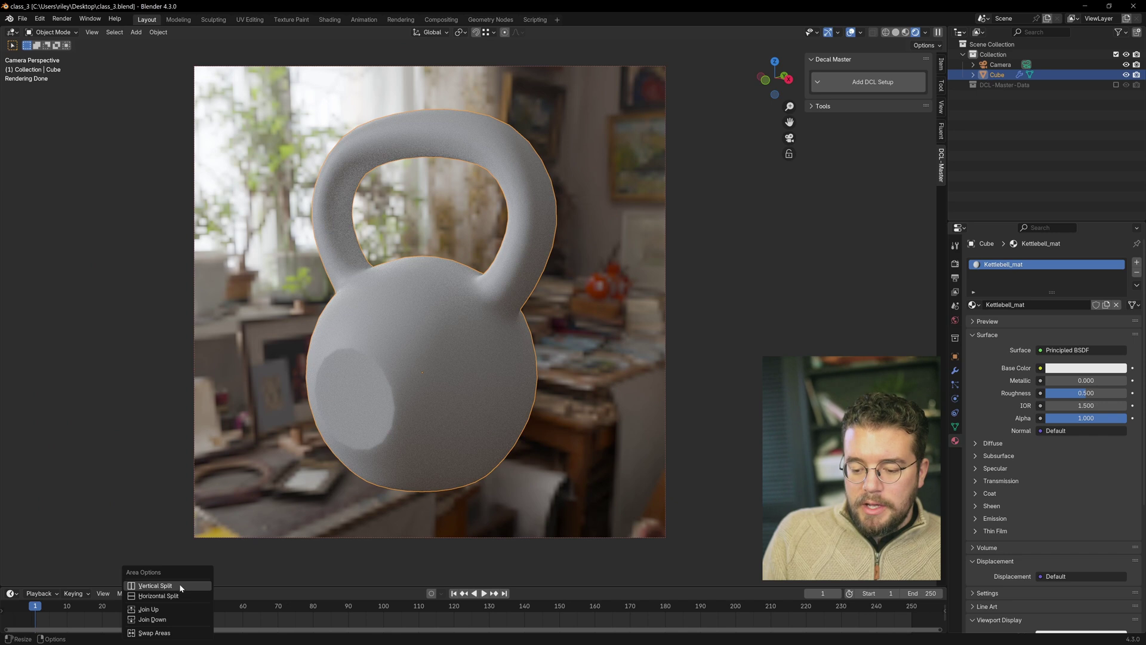
{"action": "left_click", "coordinate": [156, 585]}
{"action": "left_click", "coordinate": [245, 418]}
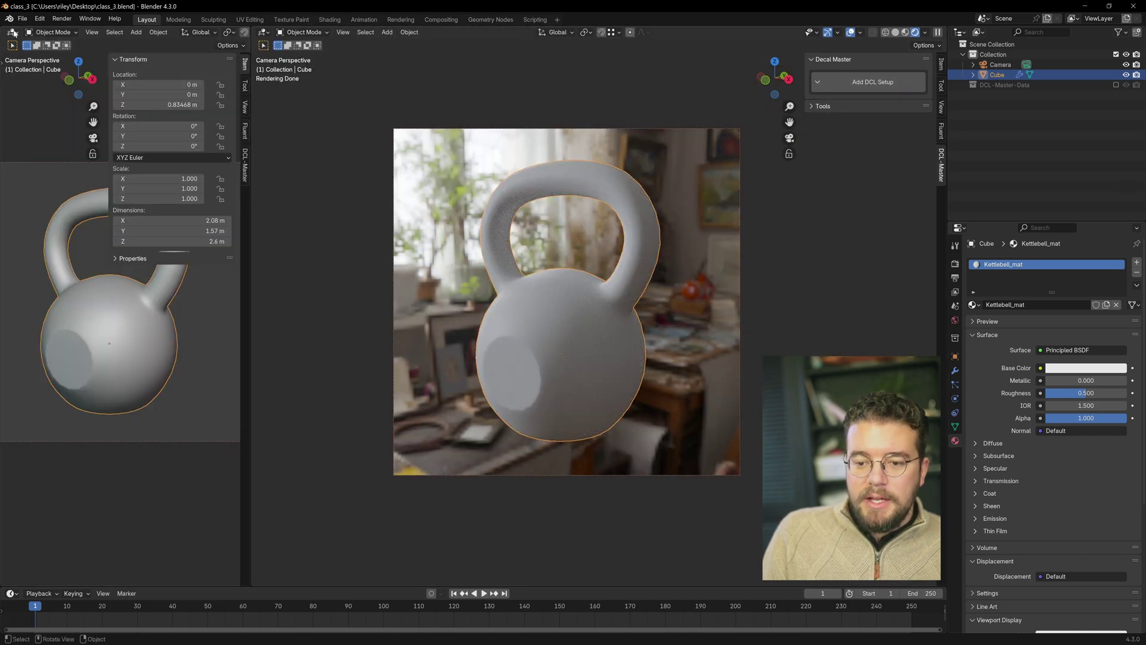
{"action": "left_click", "coordinate": [12, 33]}
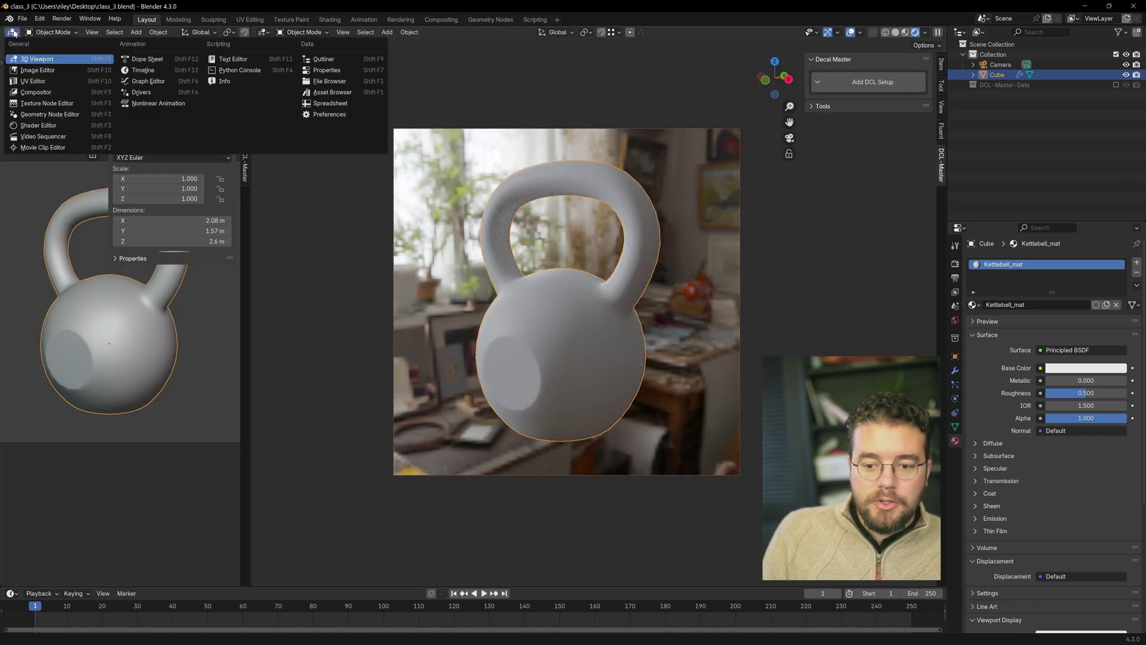
{"action": "left_click", "coordinate": [32, 128]}
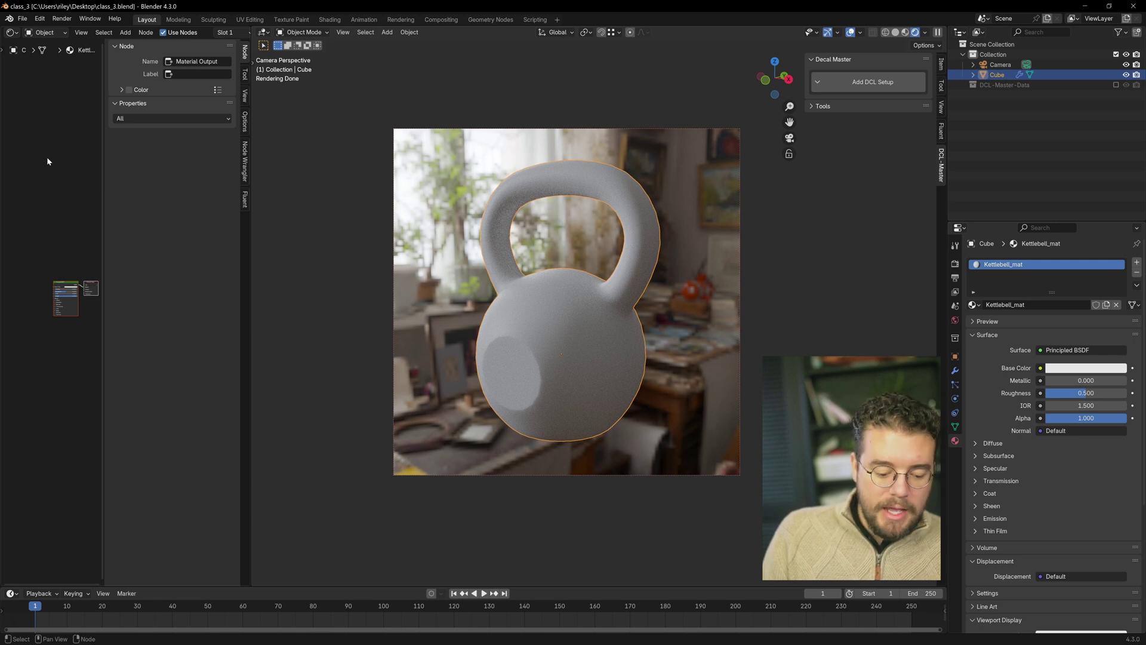
- Hide the Shader Editor's sidebar and bring the Principled BSDF and Material Output nodes into clear view
{"action": "key", "text": "n"}
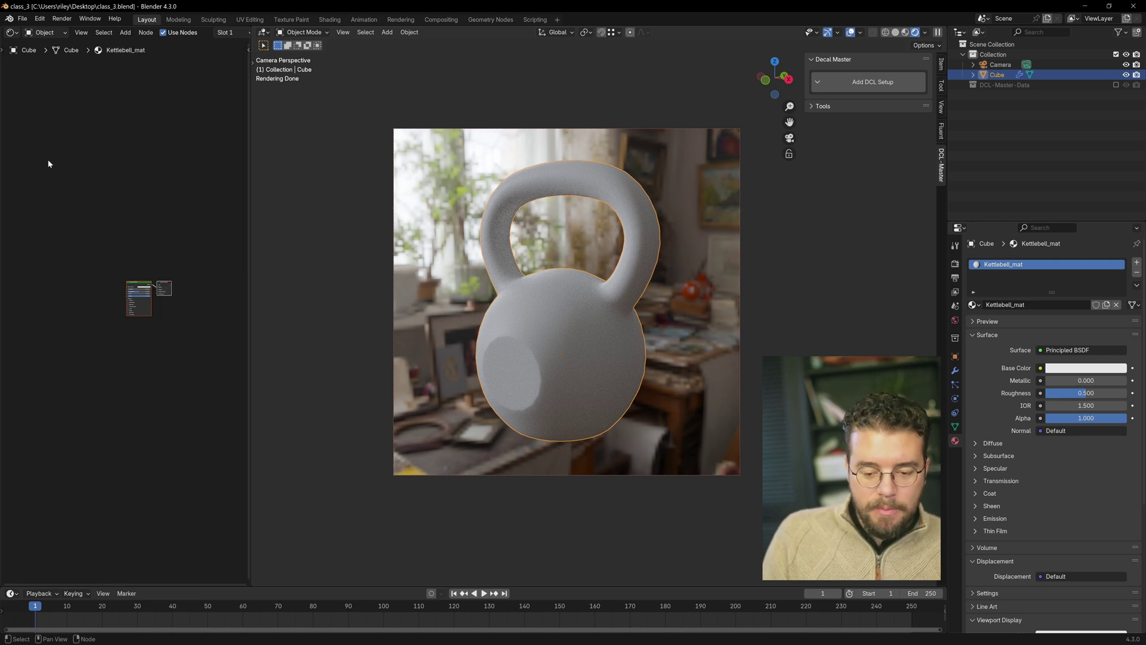
{"action": "key", "text": "t"}
{"action": "key", "text": "t"}
{"action": "key", "text": "n"}
{"action": "key", "text": "n"}
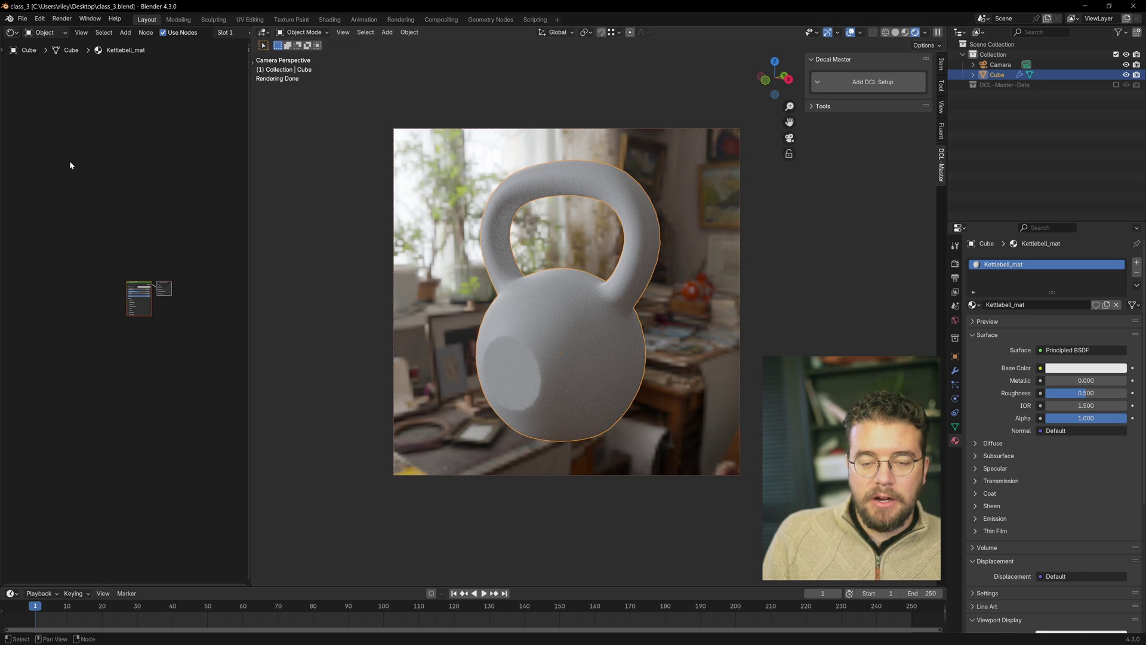
{"action": "scroll", "coordinate": [169, 266], "scroll_direction": "up", "scroll_amount": 5}
{"action": "scroll", "coordinate": [135, 315], "scroll_direction": "up", "scroll_amount": 4}
{"action": "middle_click_drag", "start_coordinate": [77, 231], "coordinate": [83, 157]}
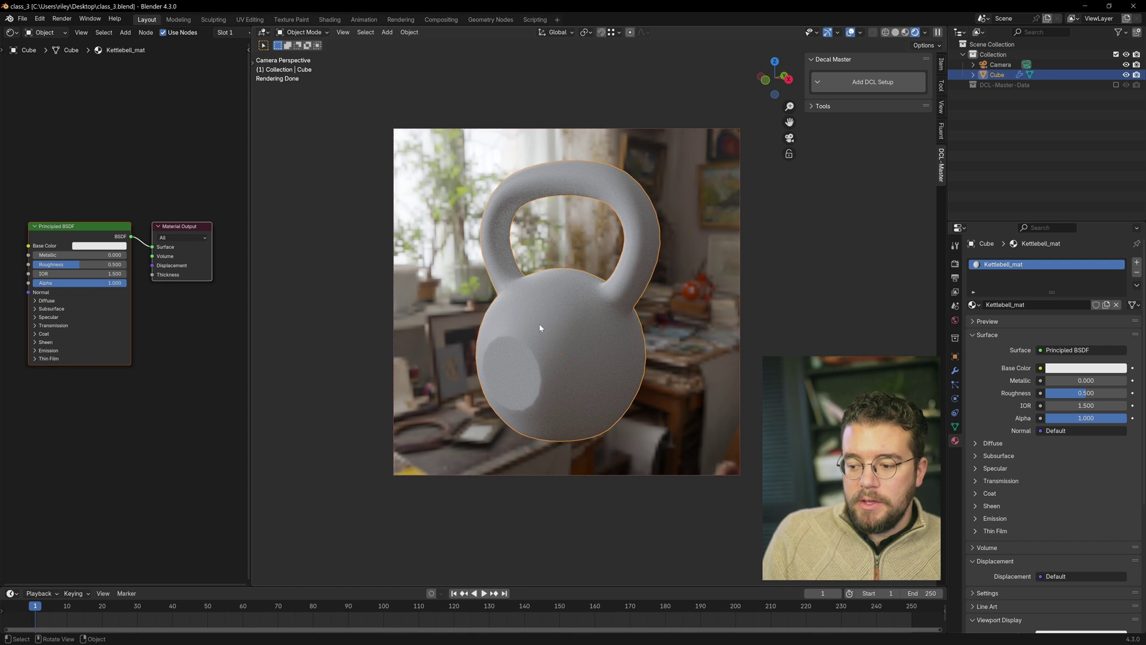
- View the World shader nodes, and return the Shader Editor to the Object shader type
{"action": "left_click", "coordinate": [57, 34]}
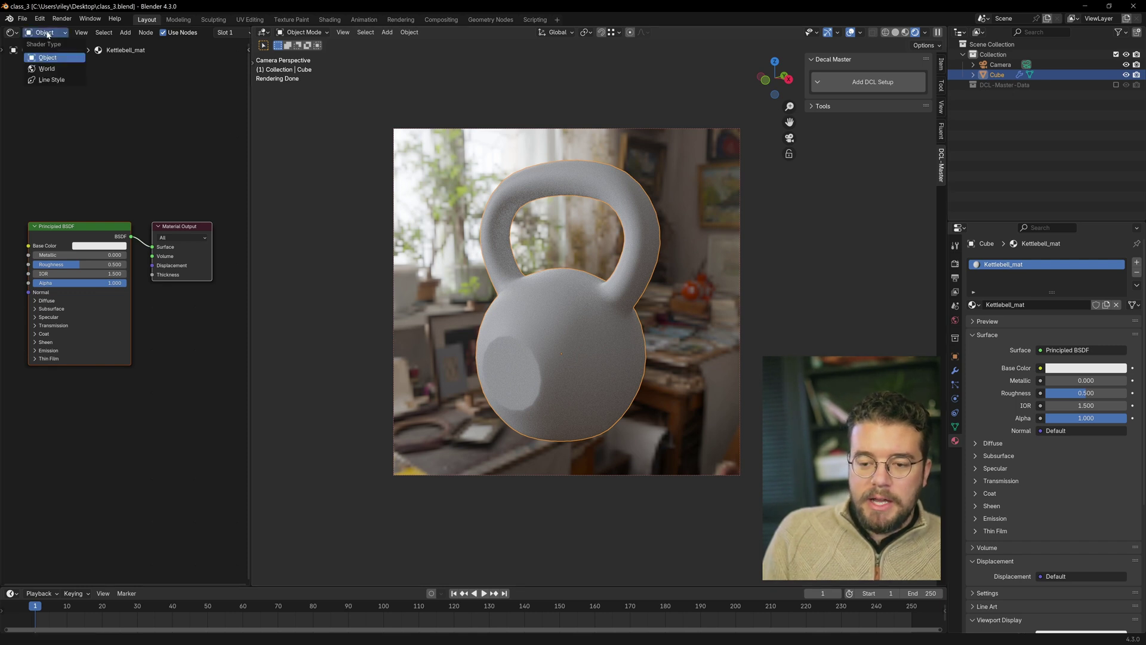
{"action": "left_click", "coordinate": [59, 75]}
{"action": "scroll", "coordinate": [84, 294], "scroll_direction": "down", "scroll_amount": 2}
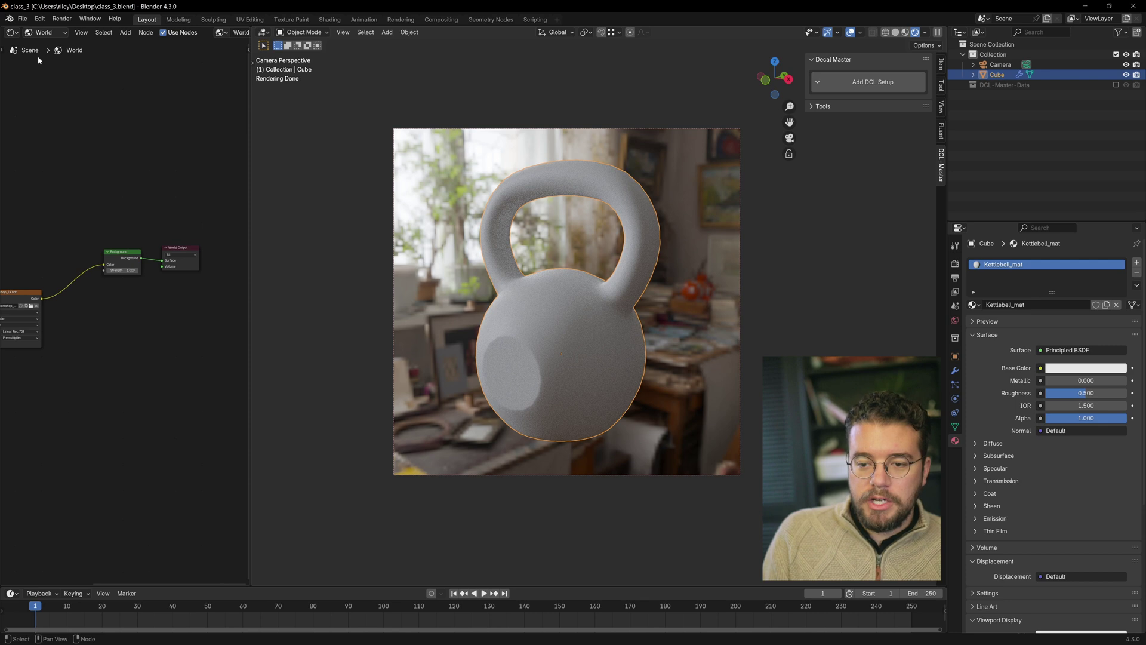
{"action": "left_click", "coordinate": [51, 34]}
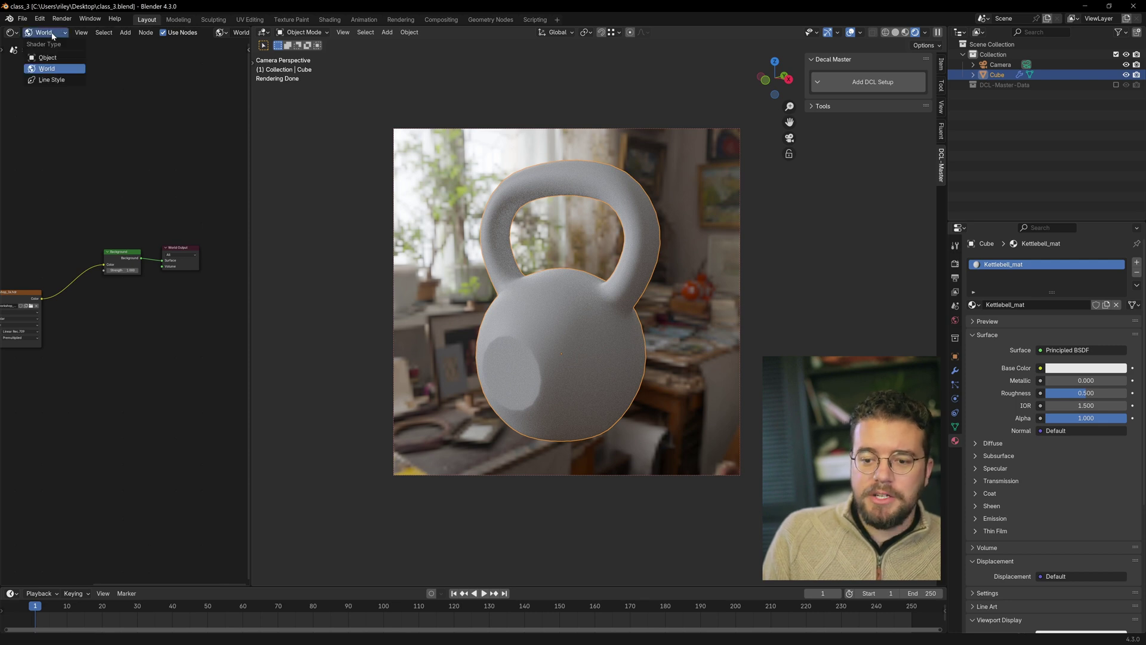
{"action": "left_click", "coordinate": [52, 57]}
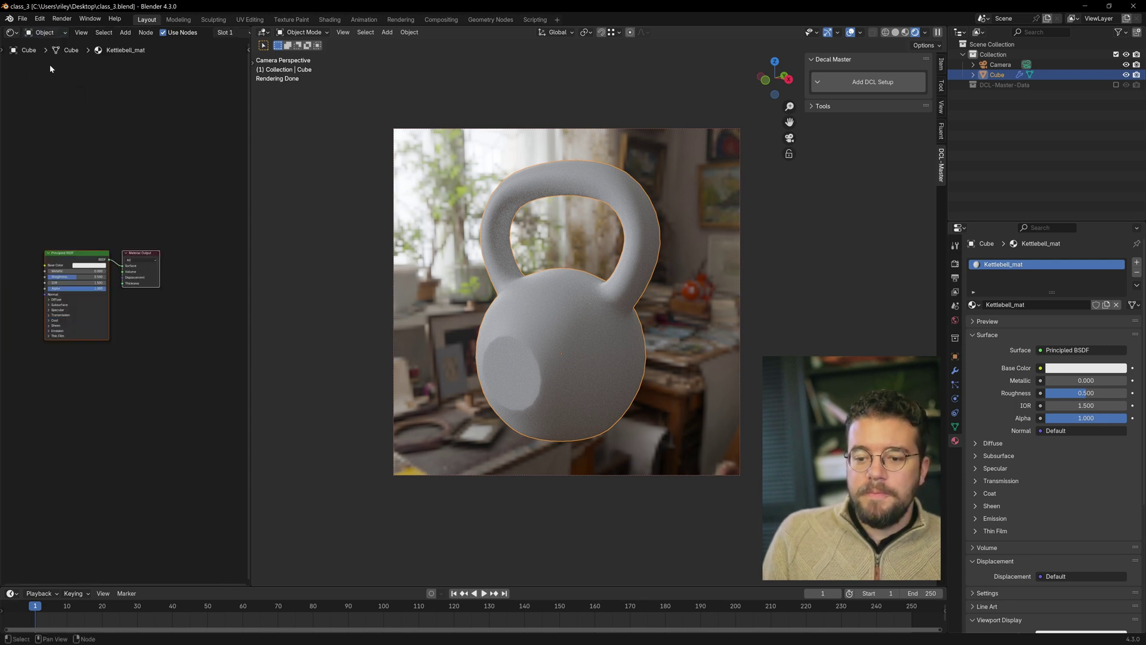
- Narrow the Shader Editor to a thin strip to enlarge the 3D viewport showing the kettlebell
{"action": "scroll", "coordinate": [99, 279], "scroll_direction": "up", "scroll_amount": 8}
{"action": "middle_click_drag", "start_coordinate": [100, 278], "coordinate": [117, 278]}
{"action": "middle_click_drag", "start_coordinate": [92, 234], "coordinate": [105, 234]}
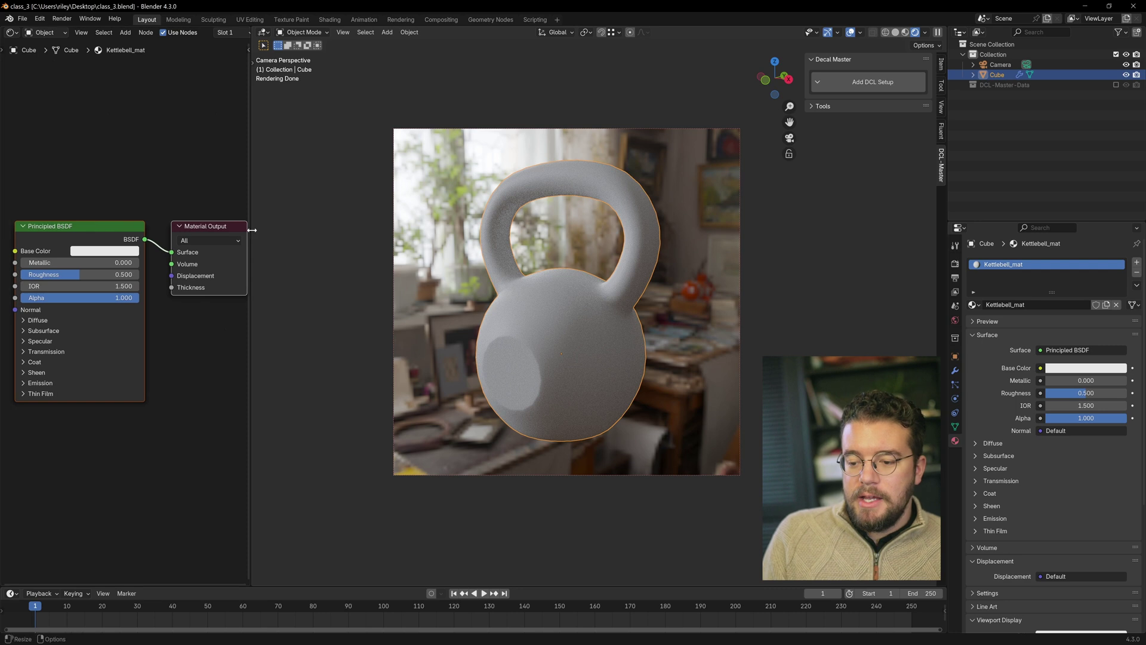
{"action": "left_click_drag", "start_coordinate": [252, 225], "coordinate": [43, 223]}
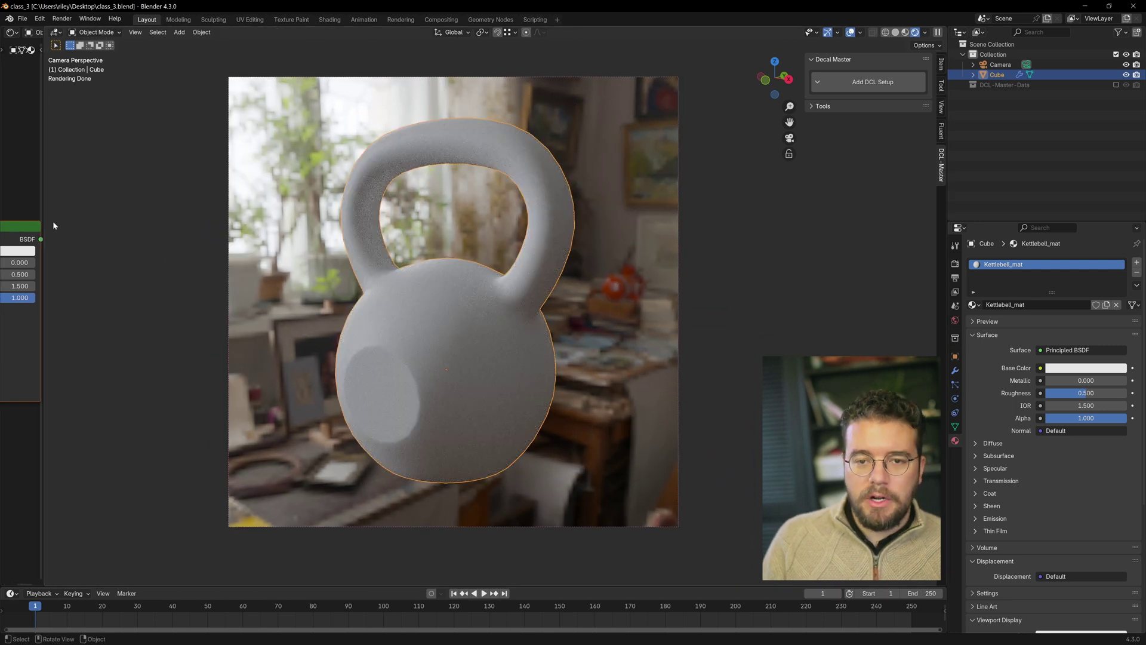
- Change the kettlebell material's Base Color to a blue-violet
{"action": "middle_click_drag", "start_coordinate": [434, 245], "coordinate": [434, 252], "text": "shift"}
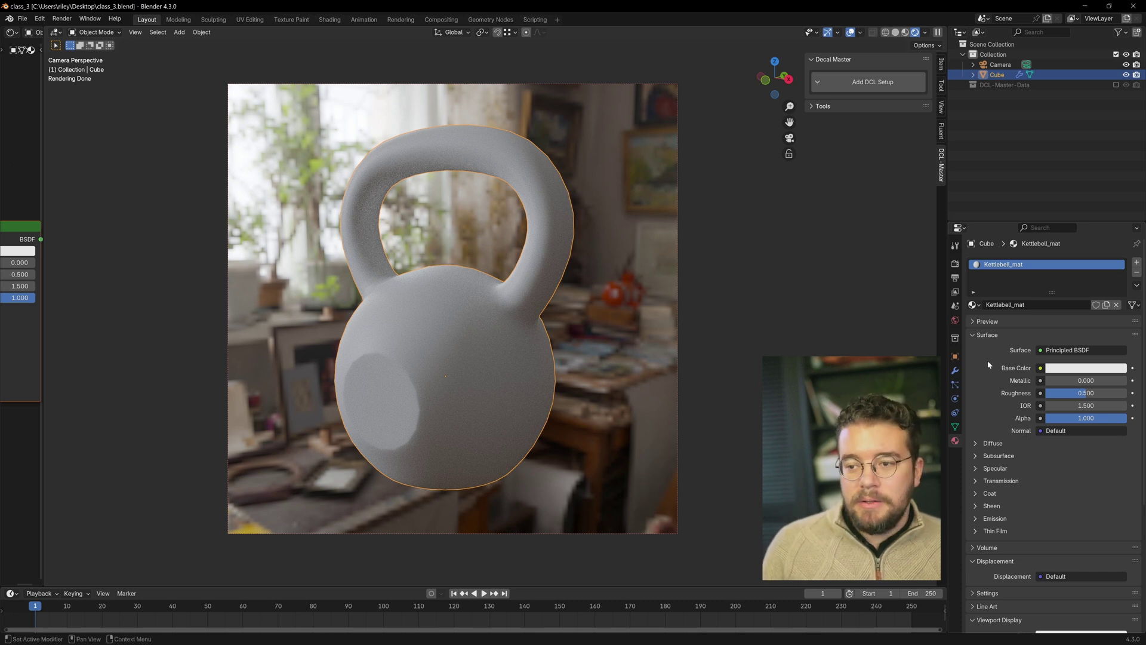
{"action": "left_click", "coordinate": [1078, 370]}
{"action": "left_click", "coordinate": [1093, 233]}
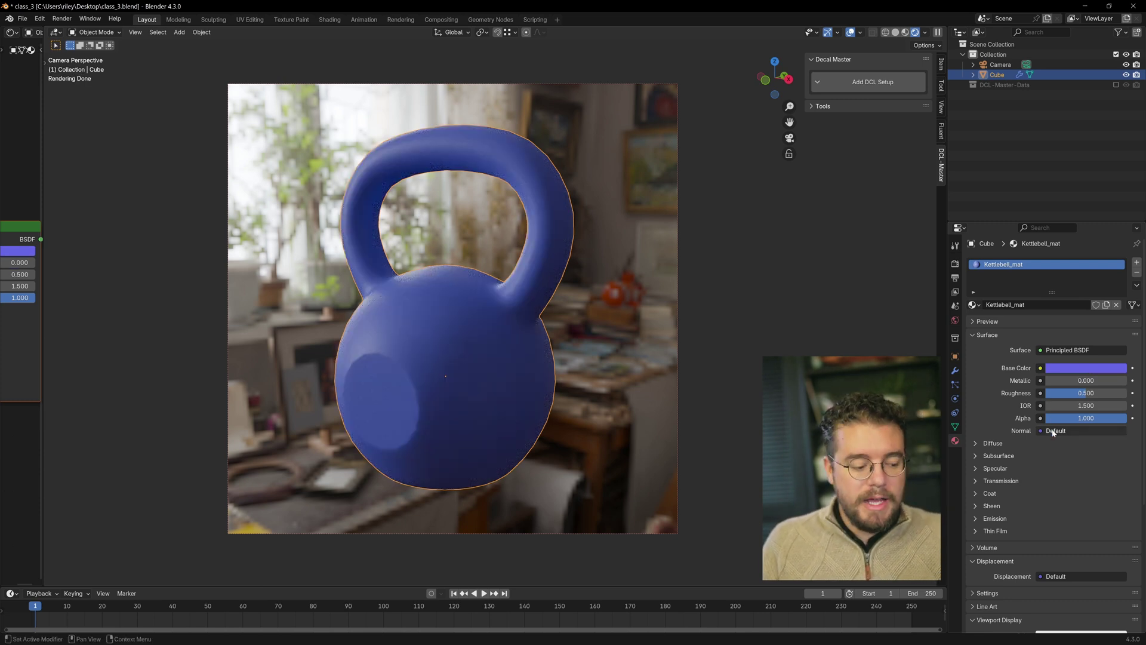
- Try Metallic at 1.000 and Roughness at 0.000, and return them to 0.000 and 0.500 with Alpha at 1.000
{"action": "left_click_drag", "start_coordinate": [1074, 380], "coordinate": [1131, 382]}
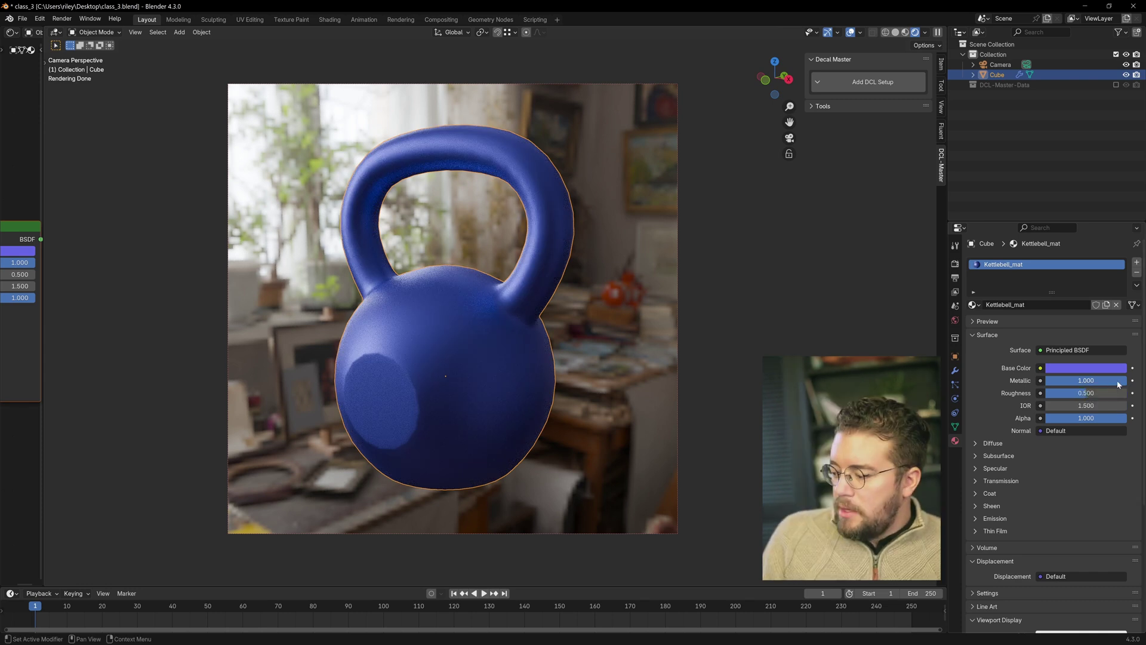
{"action": "left_click_drag", "start_coordinate": [1110, 381], "coordinate": [1046, 399]}
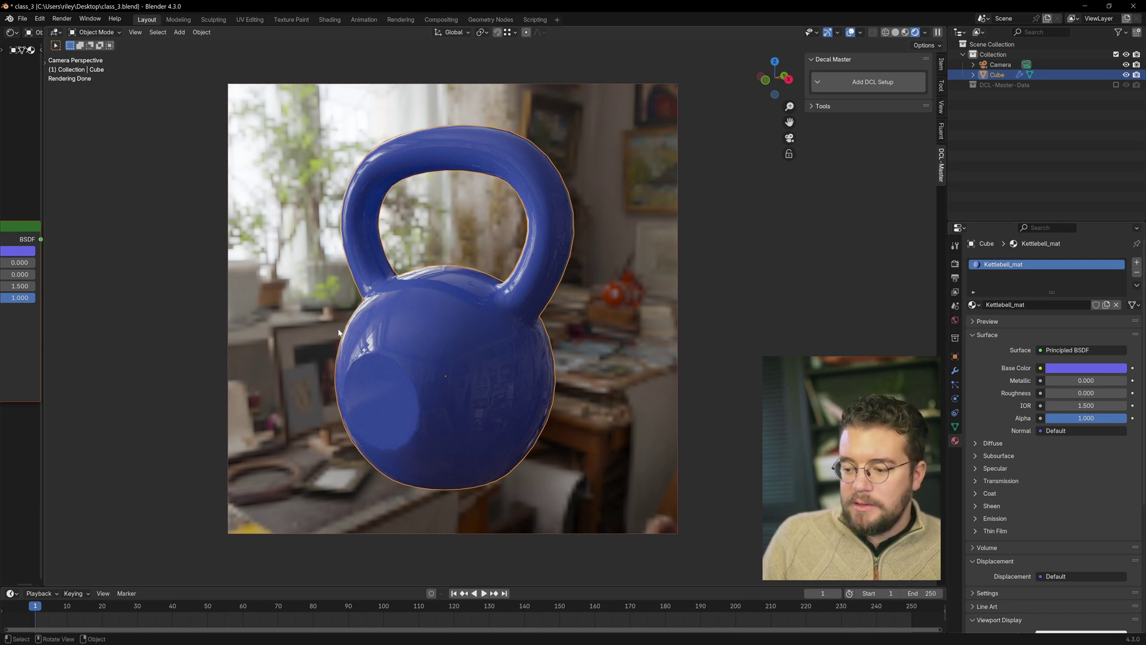
{"action": "left_click", "coordinate": [1086, 394]}
{"action": "type", "text": ".5"}
{"action": "key", "text": "Return"}
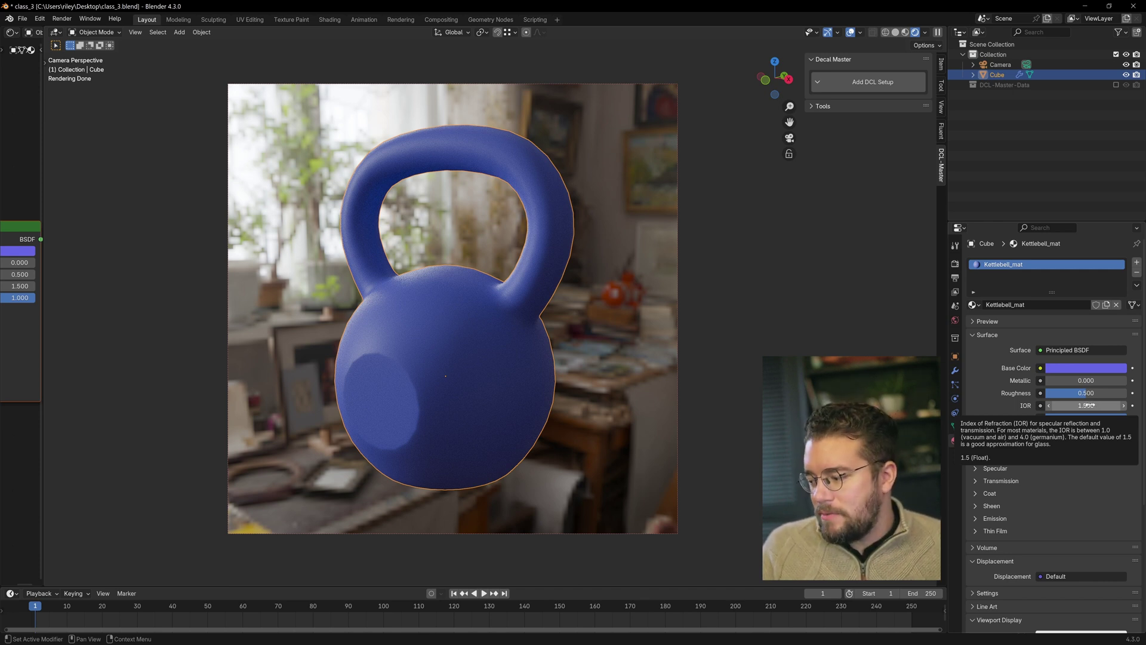
{"action": "mouse_move", "coordinate": [1109, 418]}
{"action": "left_mouse_down"}
{"action": "mouse_move", "coordinate": [1041, 418]}
{"action": "mouse_move", "coordinate": [1127, 418]}
{"action": "left_mouse_up"}
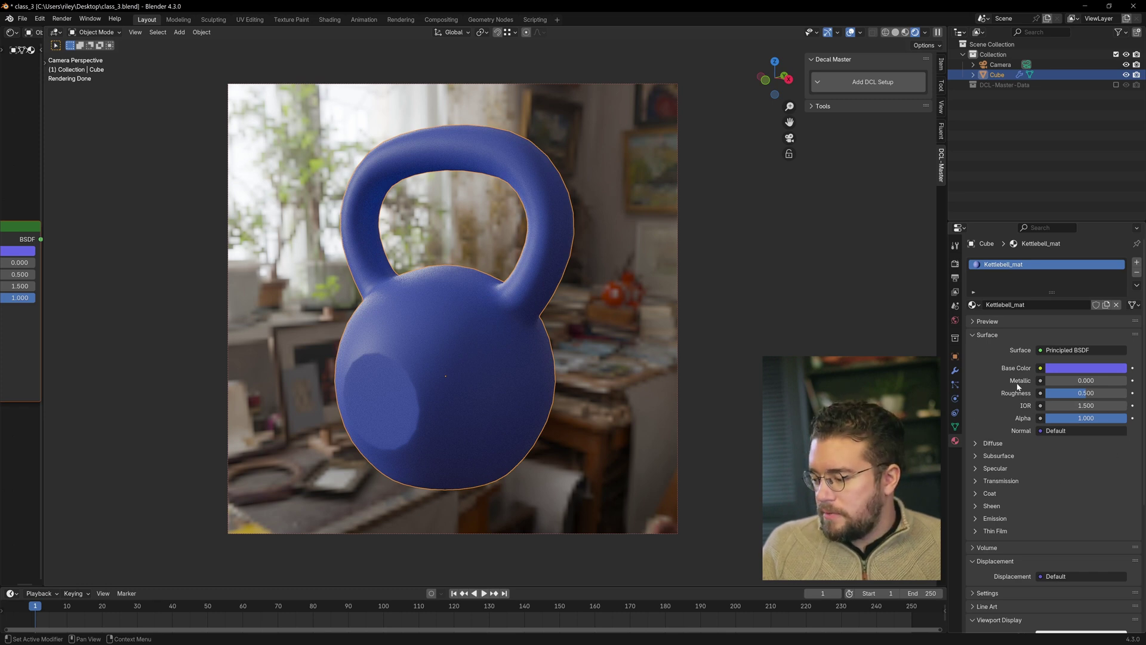
- Try out the Diffuse Roughness of the kettlebell material and return it to 0.000
{"action": "scroll", "coordinate": [1020, 400], "scroll_direction": "down", "scroll_amount": 3}
{"action": "left_click", "coordinate": [976, 380]}
{"action": "mouse_move", "coordinate": [1062, 393]}
{"action": "left_mouse_down"}
{"action": "mouse_move", "coordinate": [1129, 392]}
{"action": "mouse_move", "coordinate": [1045, 392]}
{"action": "left_mouse_up"}
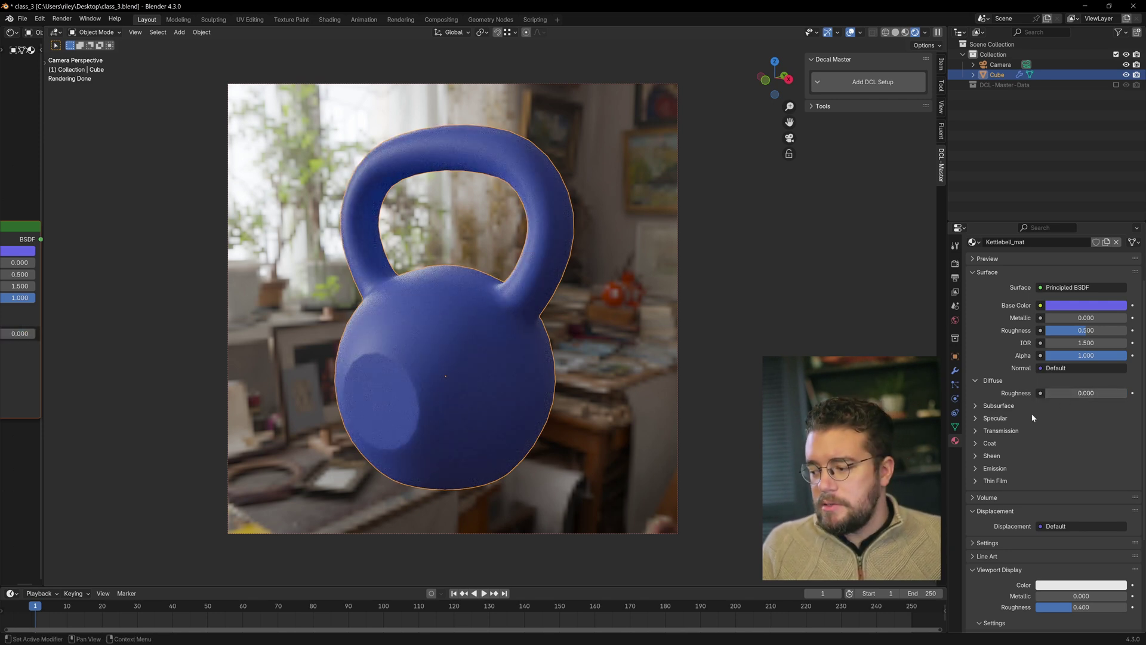
{"action": "left_click_drag", "start_coordinate": [1076, 394], "coordinate": [1044, 393]}
{"action": "left_click", "coordinate": [978, 380]}
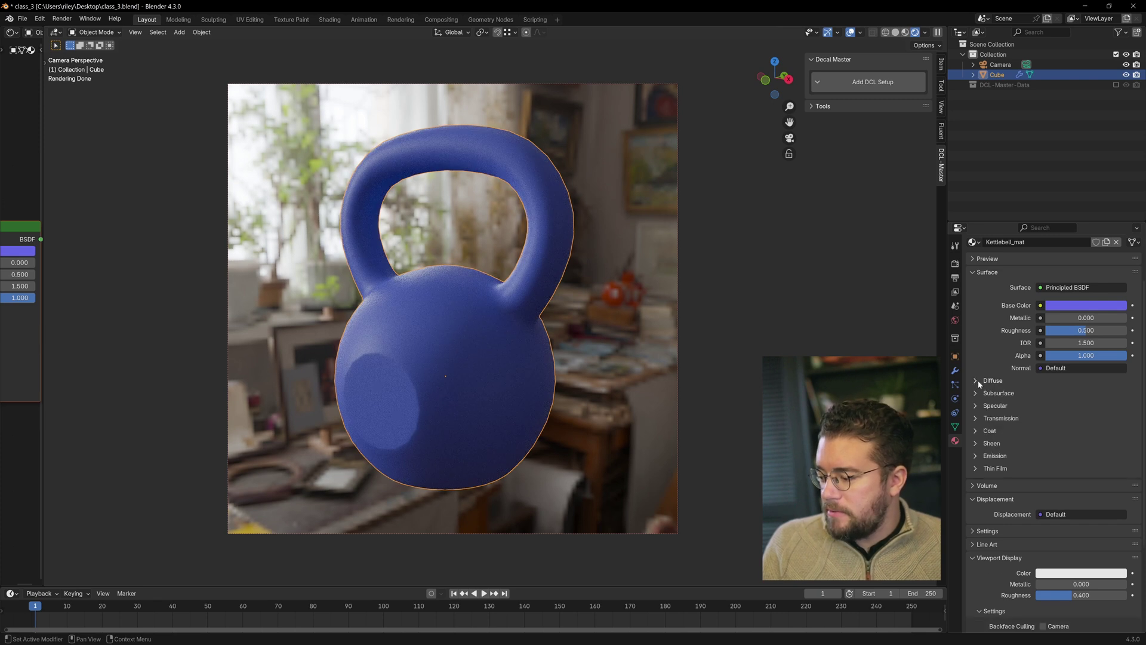
- Set the material's Subsurface Weight to 1.000 and its Subsurface Scale to 10 m
{"action": "left_click", "coordinate": [977, 393]}
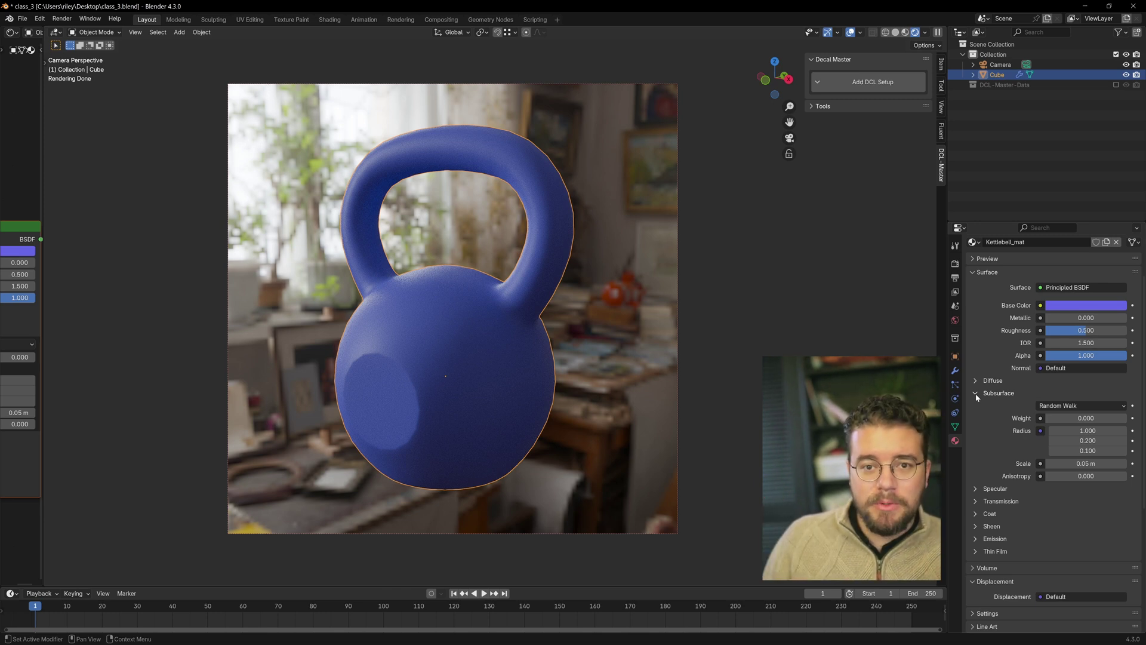
{"action": "left_click_drag", "start_coordinate": [1050, 417], "coordinate": [1127, 418]}
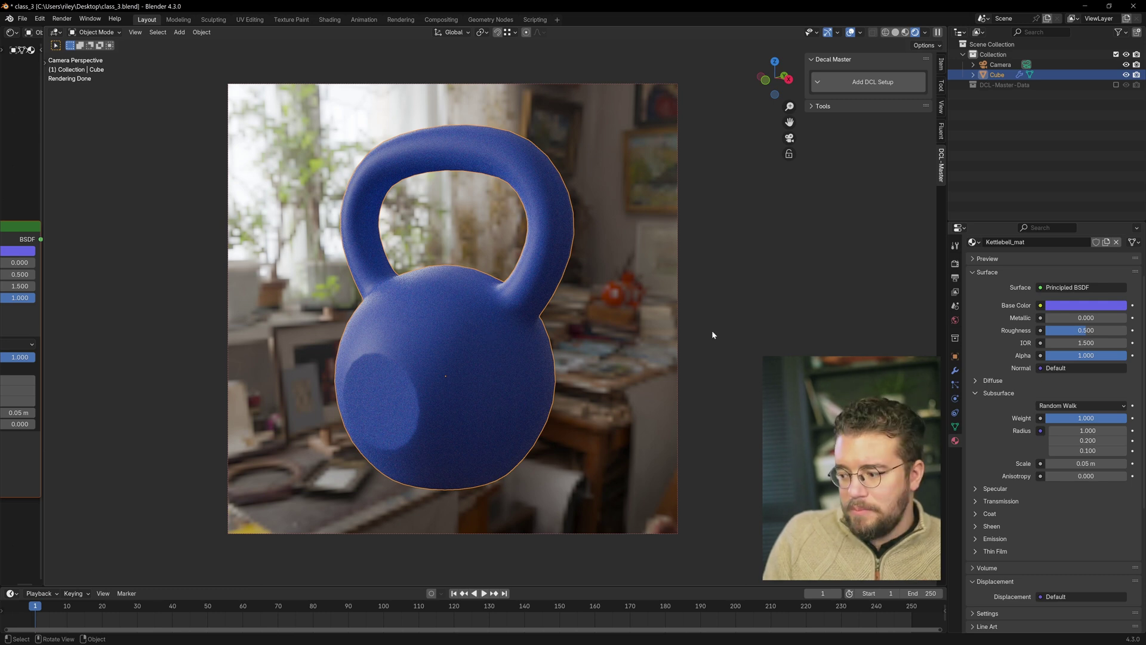
{"action": "double_click", "coordinate": [1081, 463]}
{"action": "type", "text": "10"}
{"action": "key", "text": "Return"}
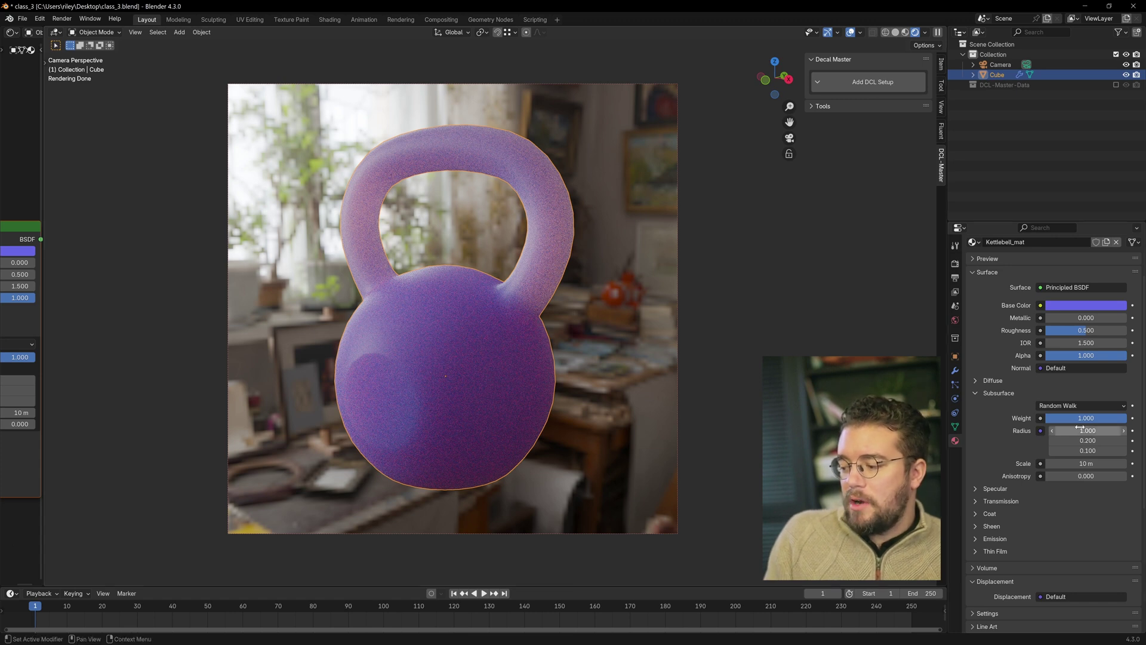
- Try a value of 90 for the first Subsurface Radius component and undo it
{"action": "left_click", "coordinate": [1056, 431]}
{"action": "type", "text": "90"}
{"action": "key", "text": "Return"}
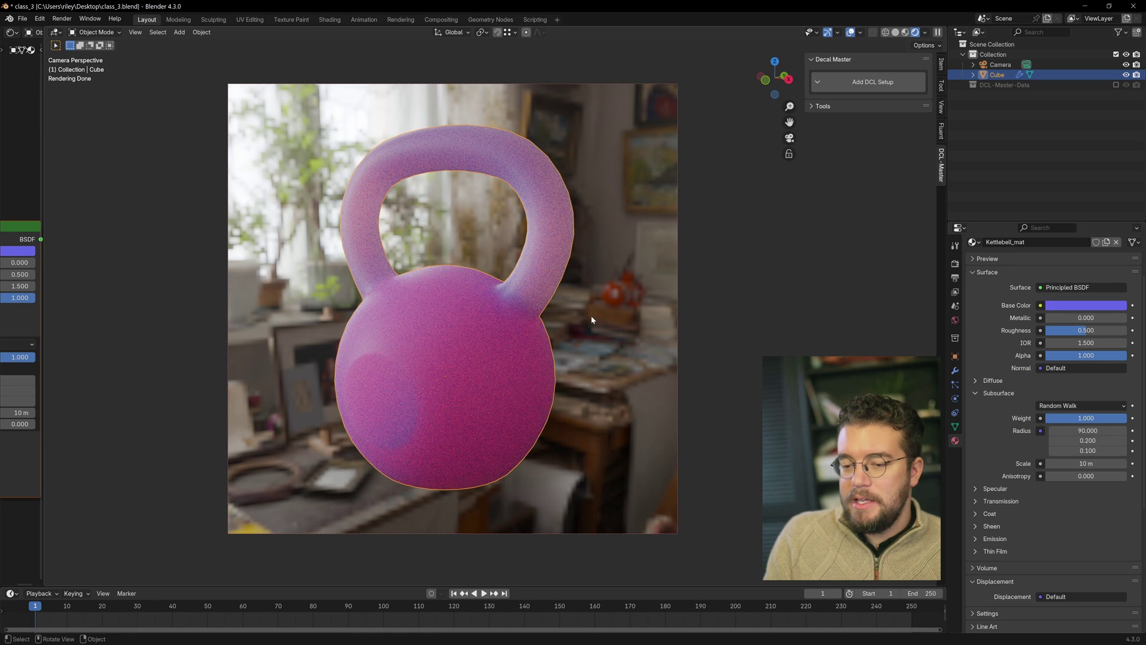
{"action": "key", "text": "ctrl+z"}
- Try Subsurface Radius values of 0 for the first component and 90 for the second, and undo both changes
{"action": "left_click", "coordinate": [1095, 429]}
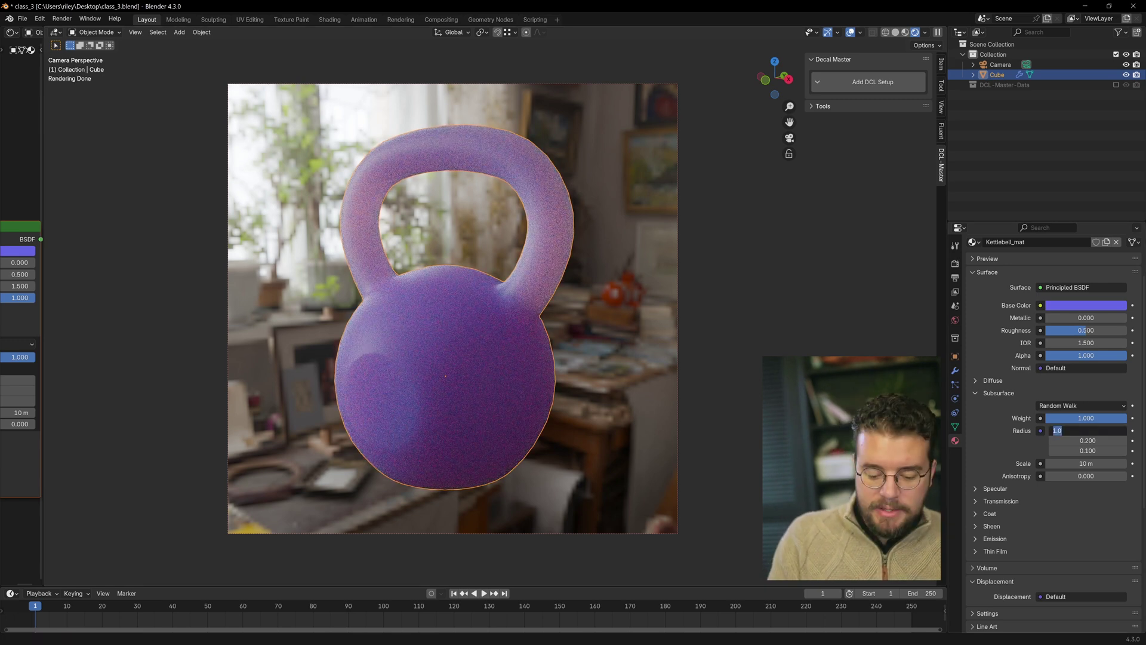
{"action": "type", "text": "0"}
{"action": "key", "text": "Return"}
{"action": "left_click", "coordinate": [1082, 441]}
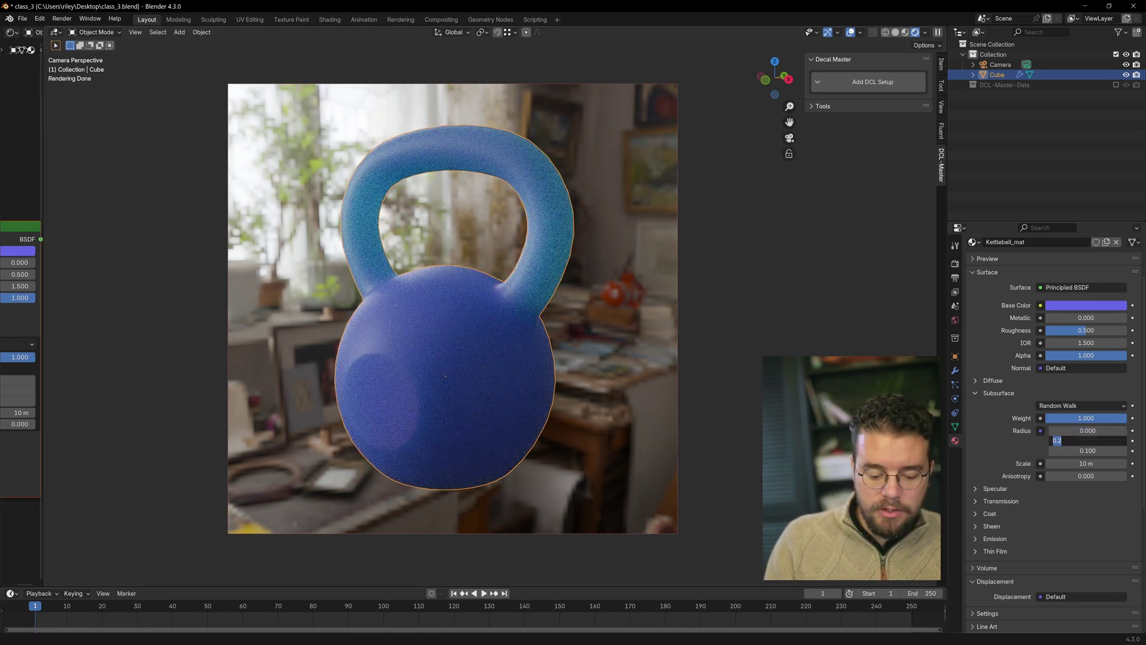
{"action": "type", "text": "90"}
{"action": "key", "text": "Return"}
{"action": "key", "text": "ctrl+z"}
{"action": "key", "text": "ctrl+z"}
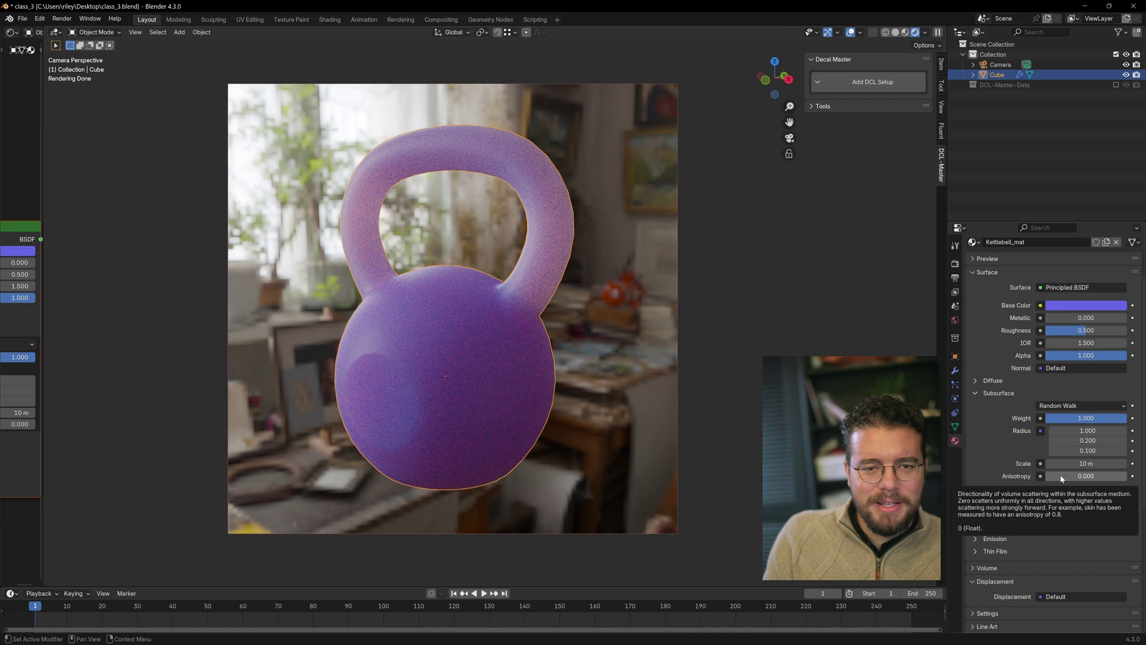
- Test Subsurface Anisotropy at 1.000, return it to 0.000, and set the Subsurface Weight to 0.000
{"action": "left_click_drag", "start_coordinate": [1077, 477], "coordinate": [1125, 477]}
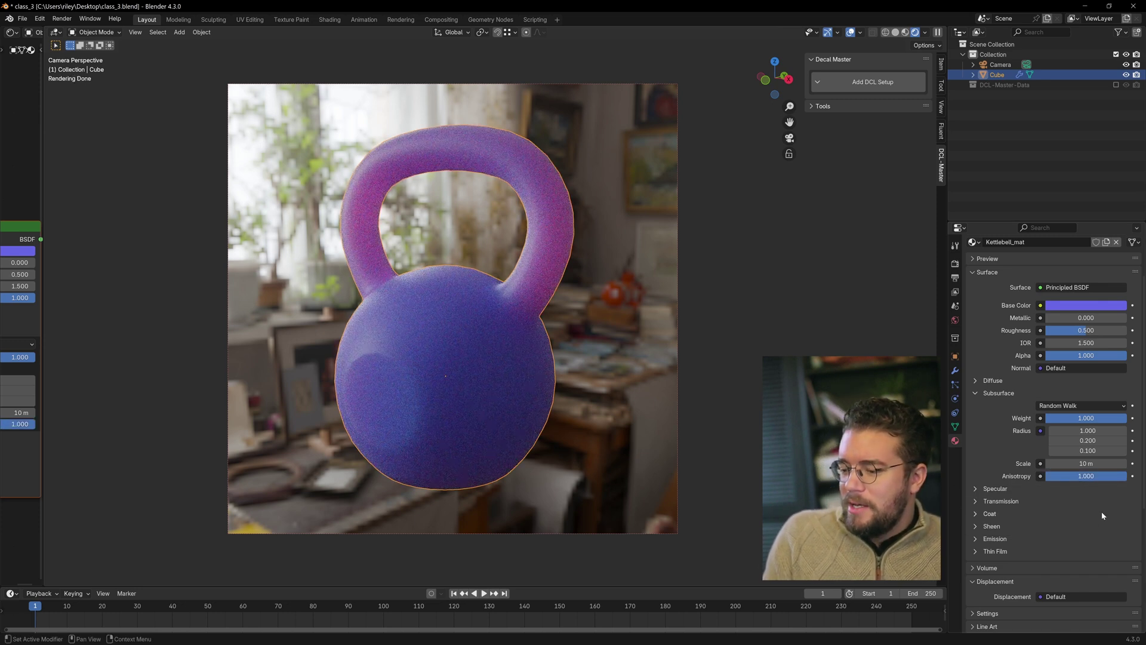
{"action": "left_click_drag", "start_coordinate": [1090, 475], "coordinate": [1044, 476]}
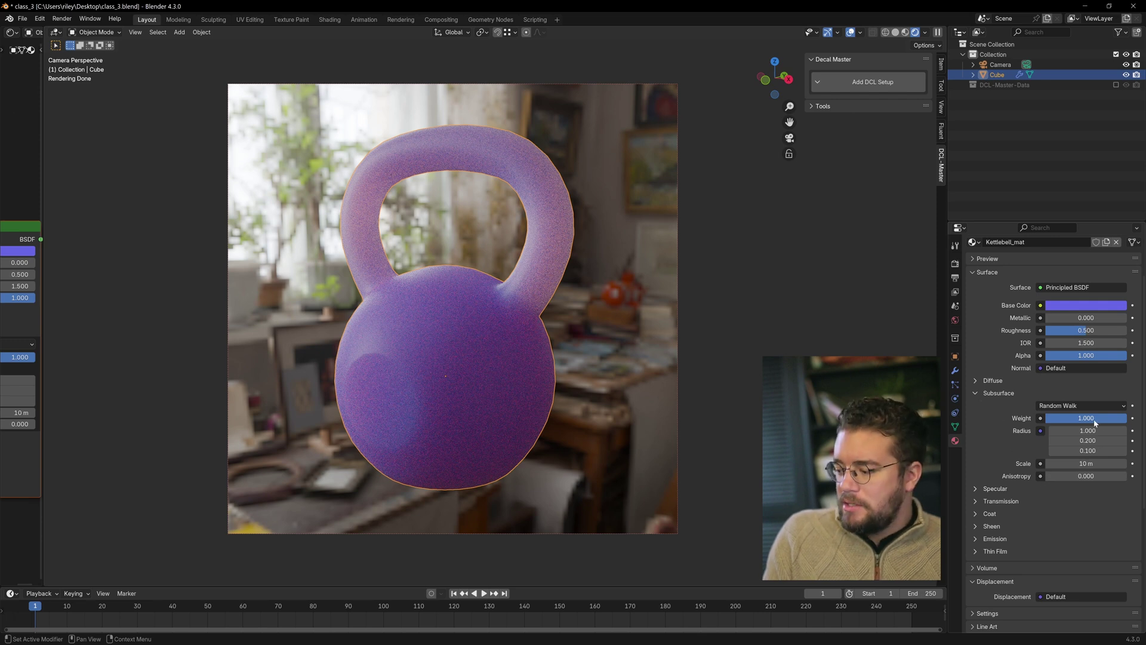
{"action": "left_click_drag", "start_coordinate": [1108, 422], "coordinate": [1039, 421]}
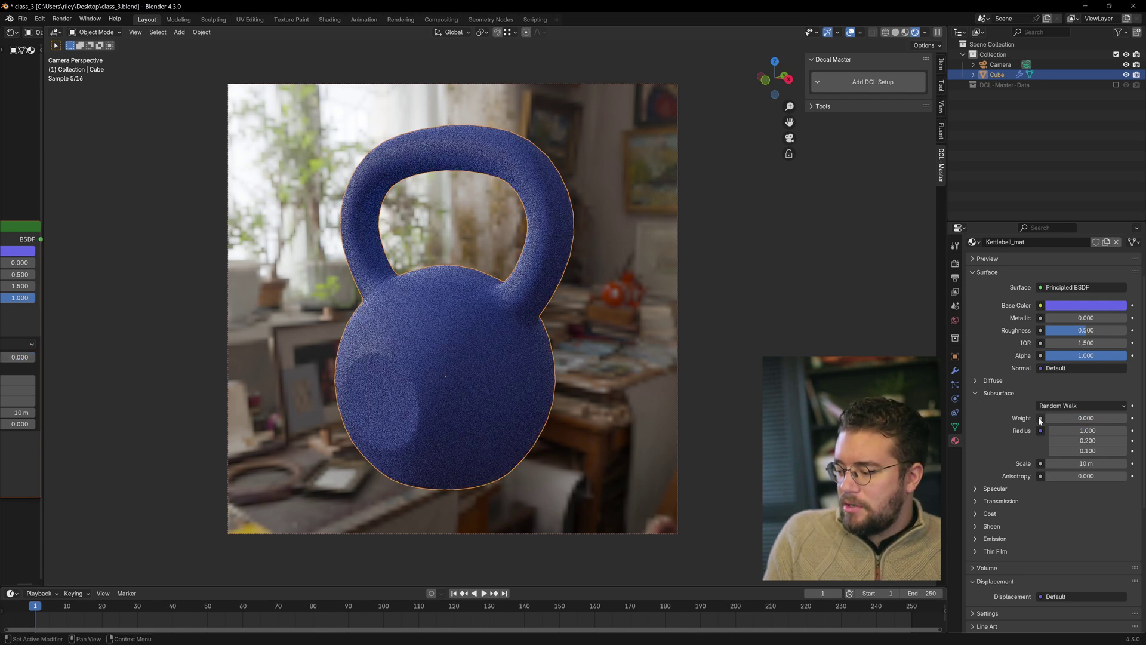
{"action": "left_click", "coordinate": [976, 393]}
- Try the GGX distribution in the Specular settings and switch back to Multiscatter GGX
{"action": "left_click", "coordinate": [976, 406]}
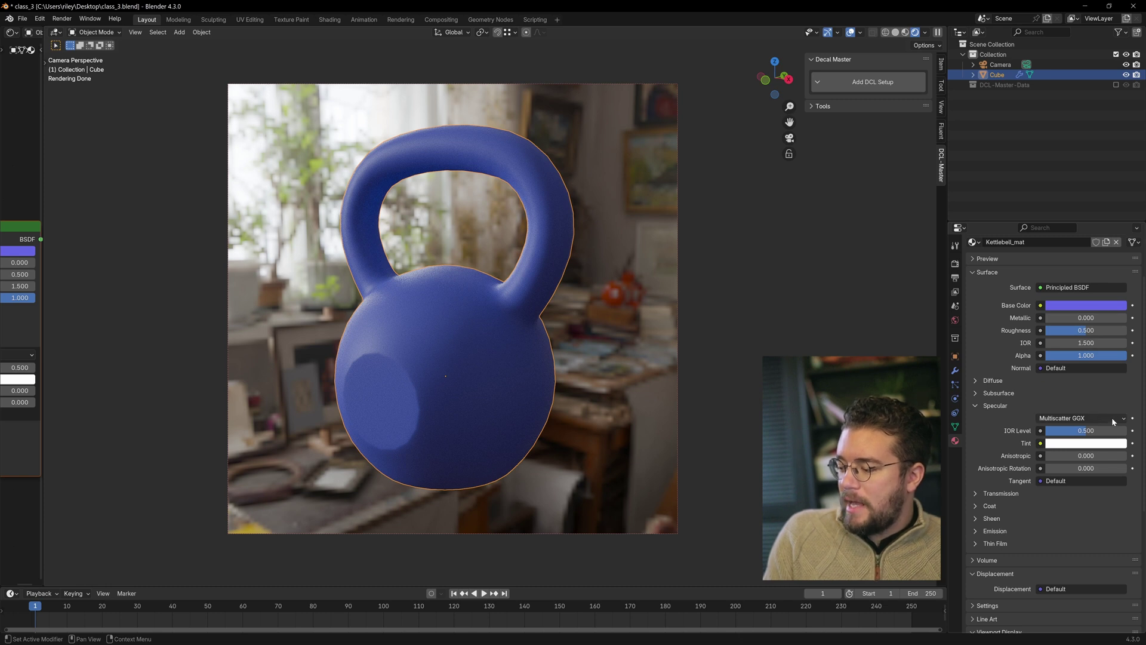
{"action": "left_click", "coordinate": [1090, 418]}
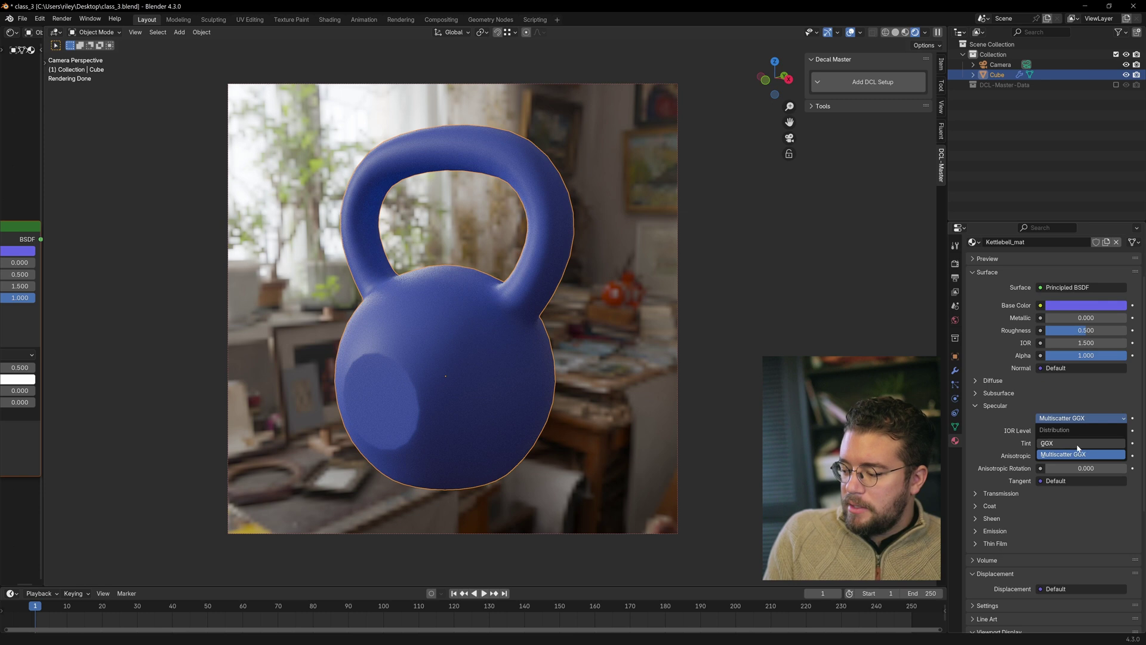
{"action": "left_click", "coordinate": [1083, 443]}
{"action": "left_click", "coordinate": [1096, 419]}
{"action": "left_click", "coordinate": [1085, 454]}
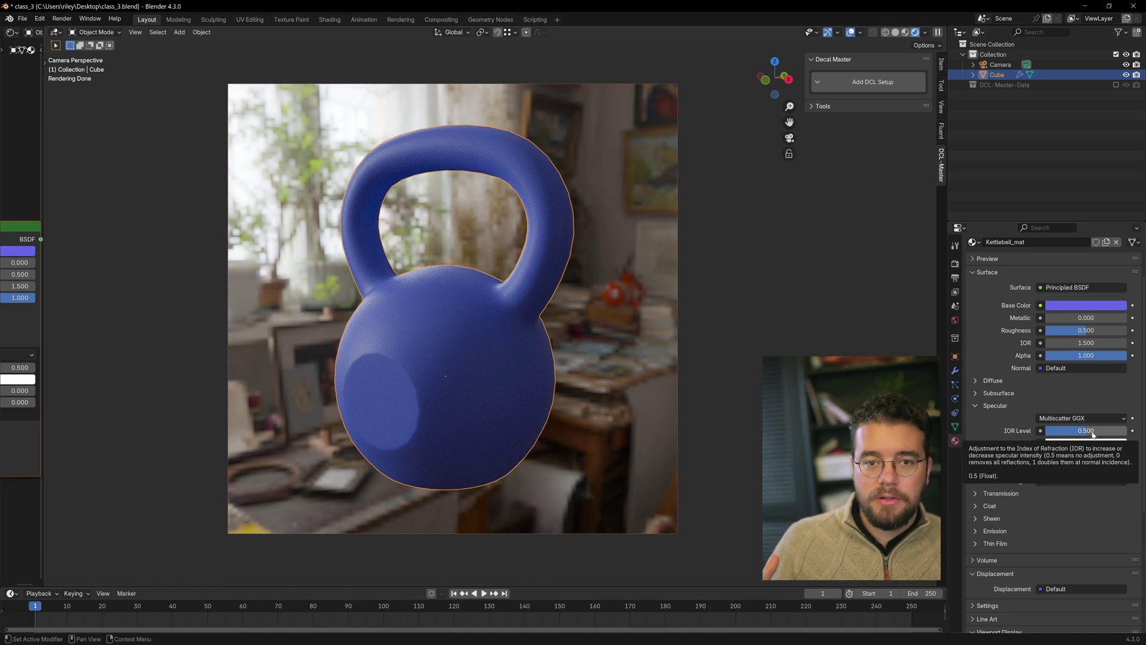
- Test the Specular IOR Level at 0.000 and 1.000, and return it to 0.5
{"action": "left_click_drag", "start_coordinate": [1092, 434], "coordinate": [1046, 434]}
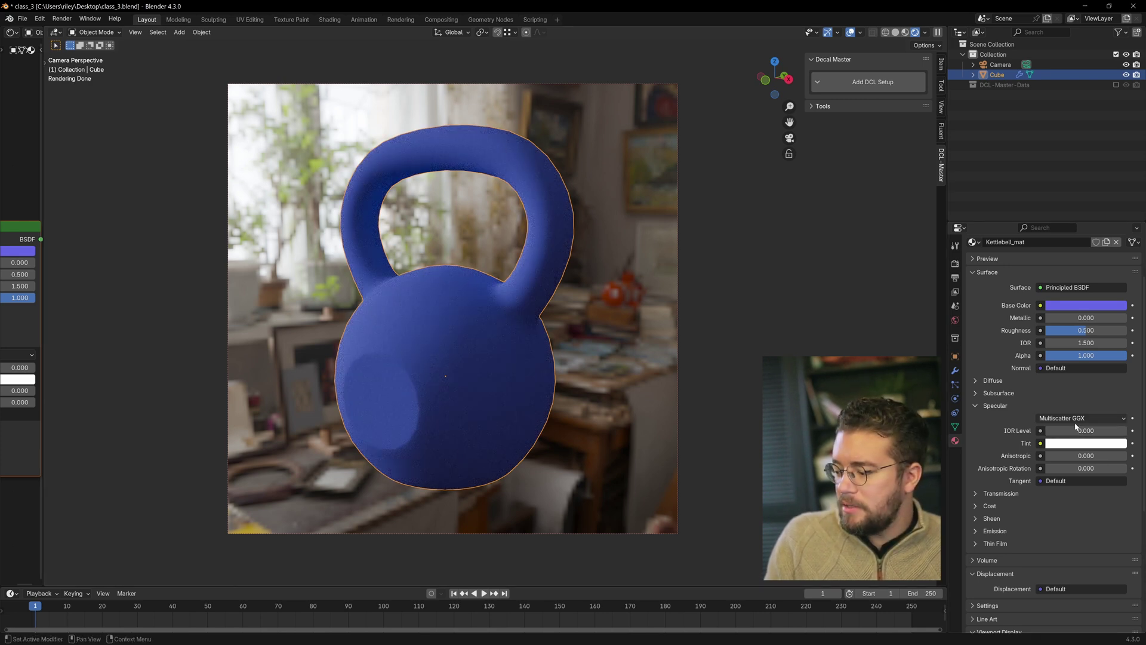
{"action": "left_click_drag", "start_coordinate": [1078, 430], "coordinate": [1126, 431]}
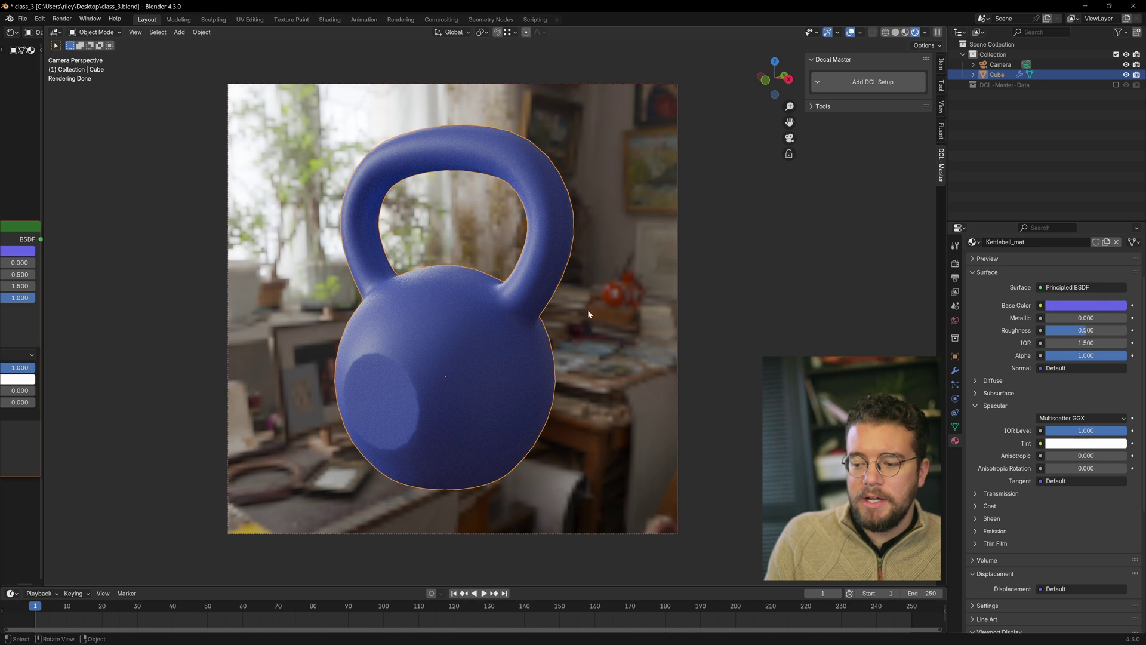
{"action": "left_click", "coordinate": [1089, 432]}
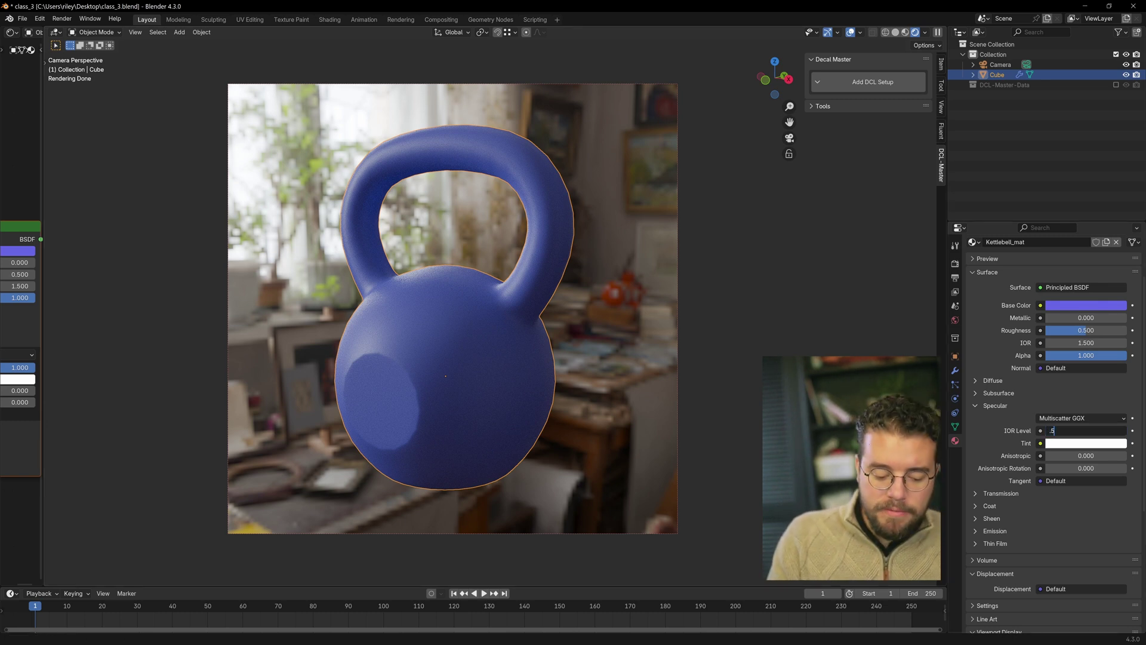
{"action": "type", "text": ".5"}
{"action": "key", "text": "Return"}
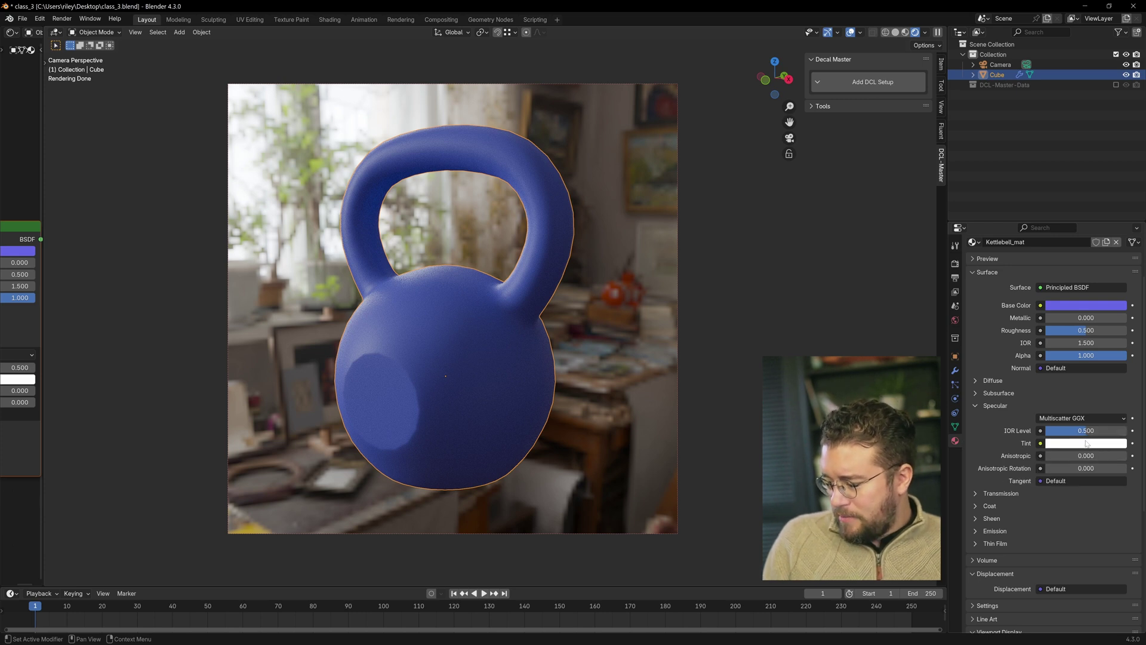
- Try a red Specular Tint, inspect the kettlebell's highlights up close, and undo the tint
{"action": "left_click", "coordinate": [1087, 447]}
{"action": "left_click_drag", "start_coordinate": [1080, 330], "coordinate": [1071, 357]}
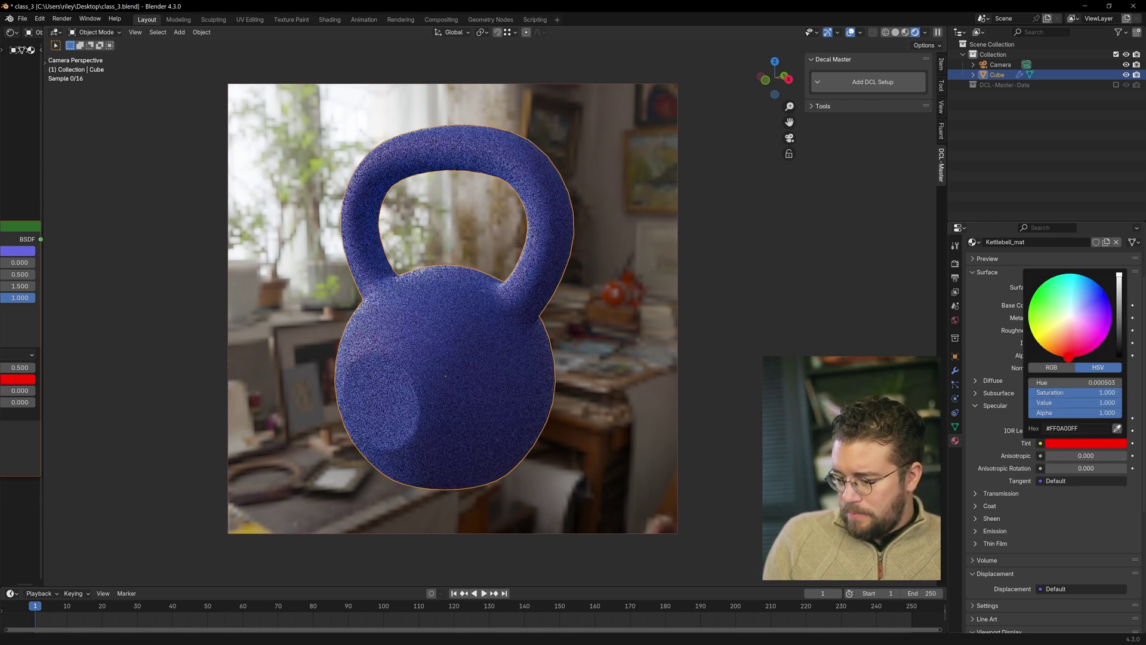
{"action": "scroll", "coordinate": [313, 345], "scroll_direction": "up", "scroll_amount": 8}
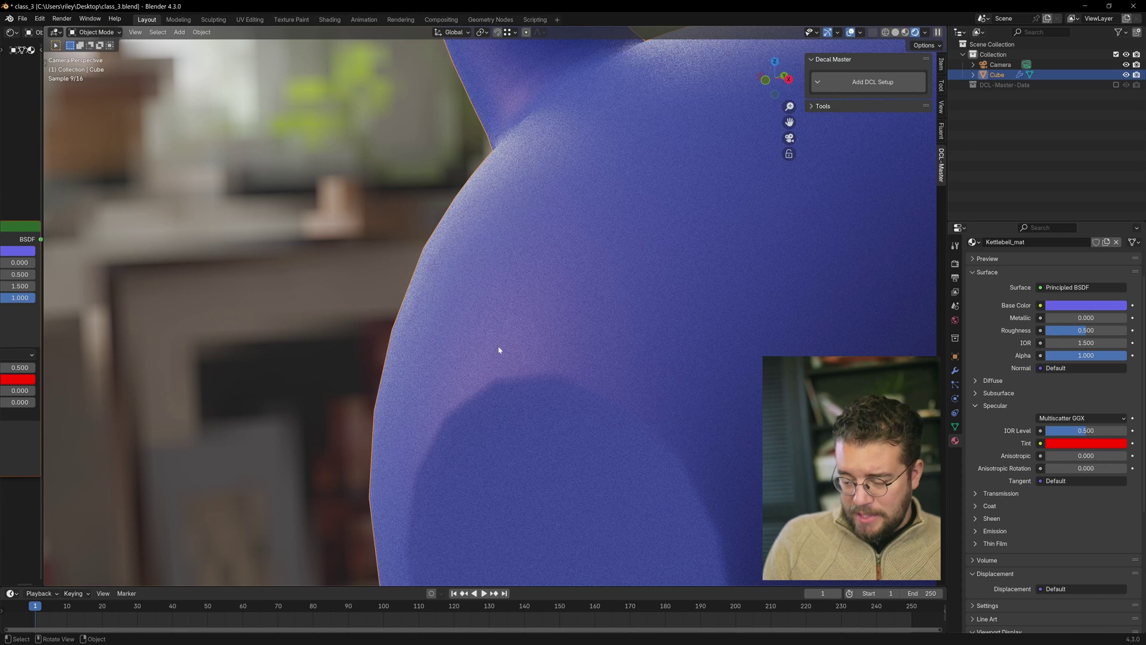
{"action": "scroll", "coordinate": [423, 355], "scroll_direction": "down", "scroll_amount": 8}
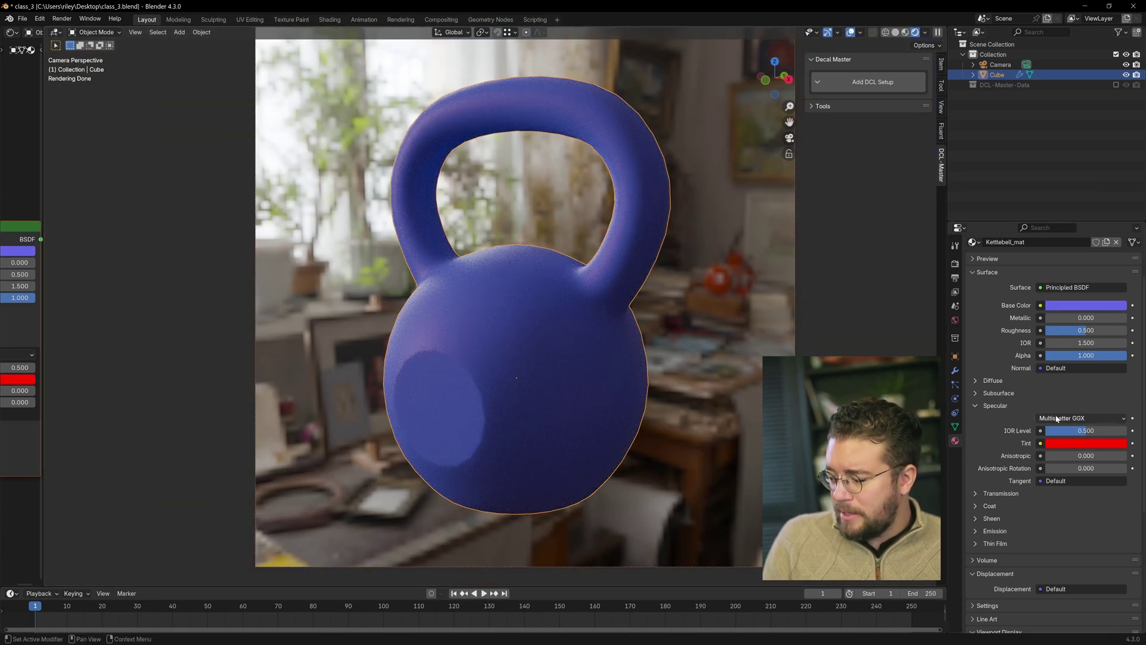
{"action": "key", "text": "ctrl+z"}
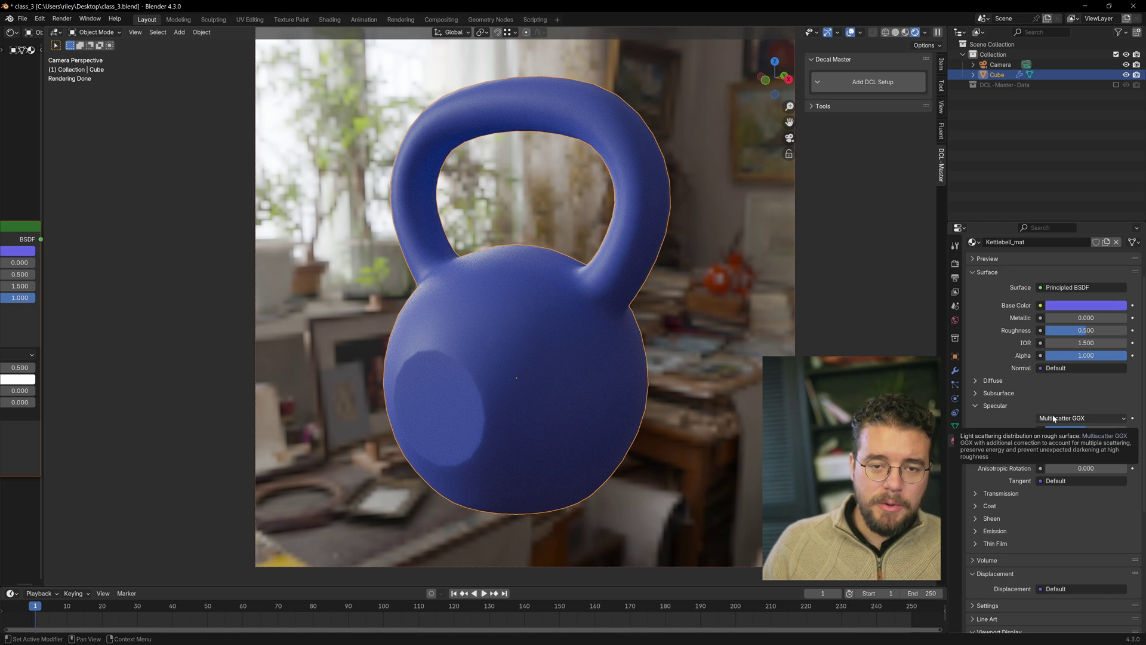
- Set the kettlebell material's Metallic to 1.000 and its Roughness to 0.142
{"action": "middle_click_drag", "start_coordinate": [574, 315], "coordinate": [580, 332], "text": "shift"}
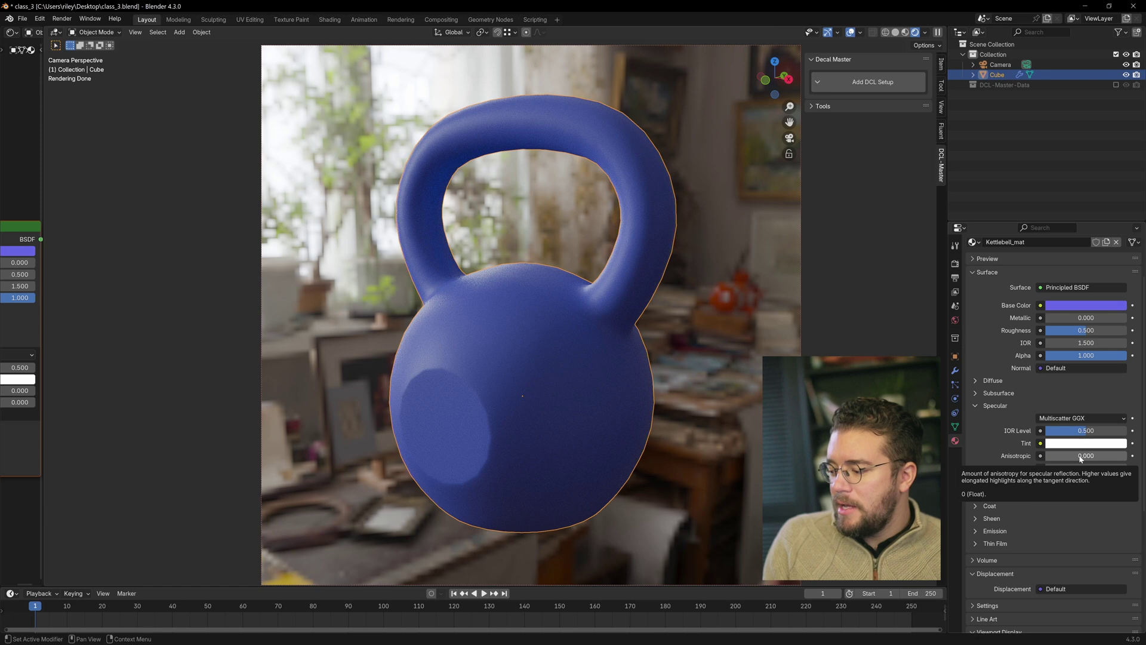
{"action": "left_click_drag", "start_coordinate": [1087, 317], "coordinate": [1059, 329]}
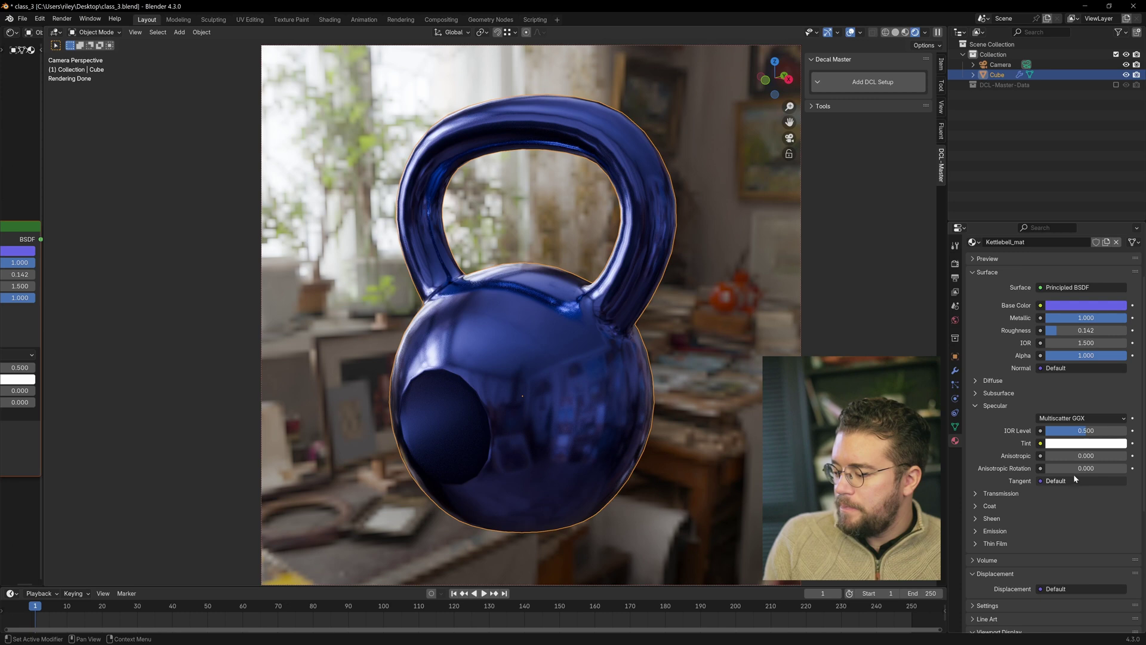
- Test Specular Anisotropic at 1.000 and 5.000 with an Anisotropic Rotation of 0.182, and reset both to 0.000
{"action": "left_click_drag", "start_coordinate": [1068, 456], "coordinate": [1130, 456]}
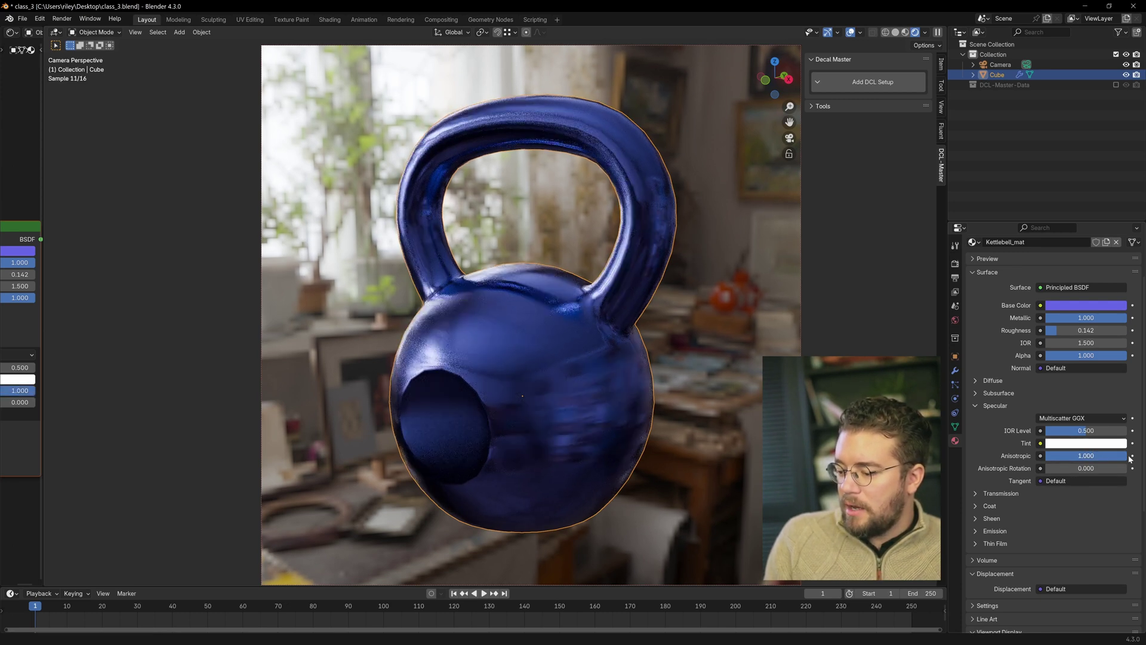
{"action": "mouse_move", "coordinate": [1076, 469]}
{"action": "left_mouse_down"}
{"action": "mouse_move", "coordinate": [1115, 469]}
{"action": "mouse_move", "coordinate": [1075, 470]}
{"action": "mouse_move", "coordinate": [1089, 469]}
{"action": "left_mouse_up"}
{"action": "left_click", "coordinate": [1085, 456]}
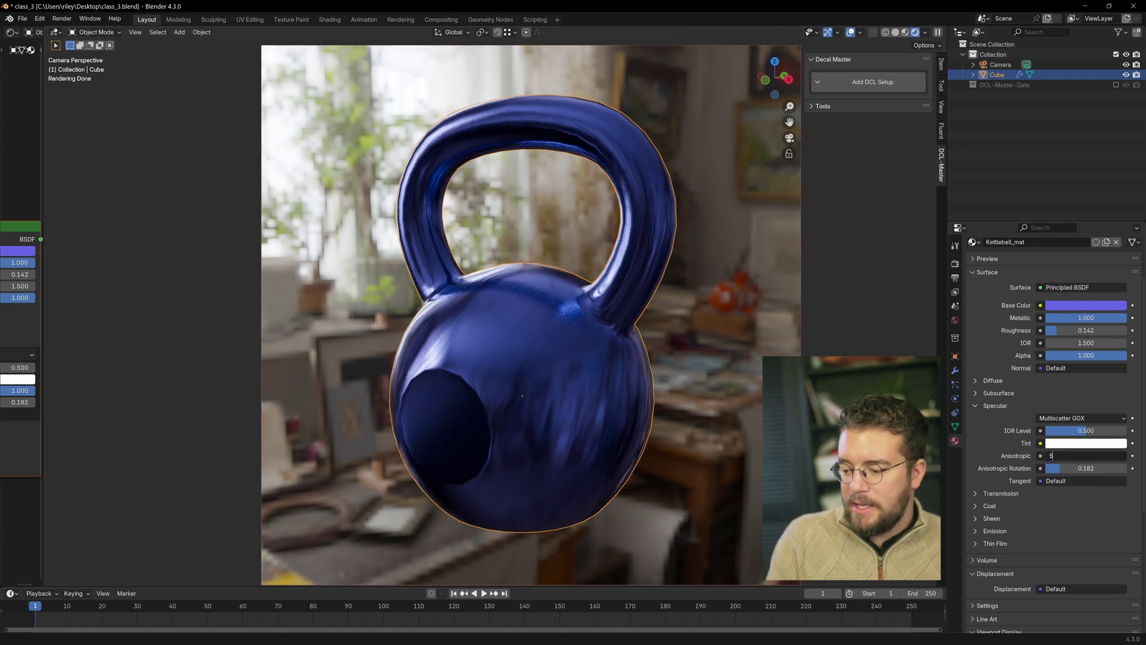
{"action": "key", "text": "Return"}
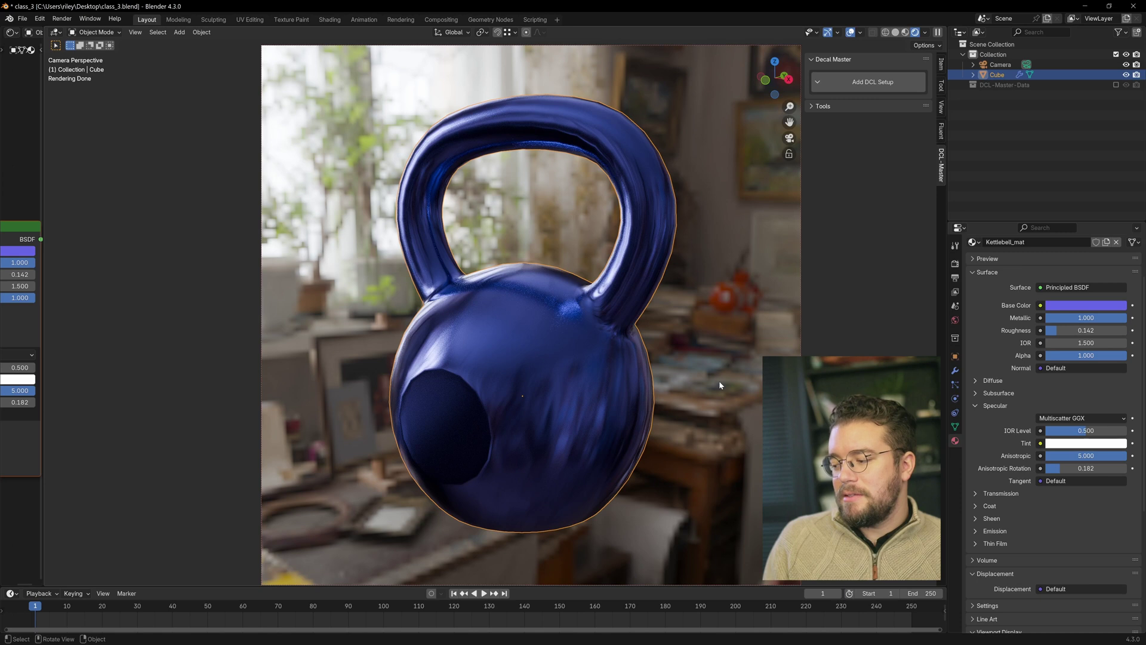
{"action": "left_click", "coordinate": [1086, 455]}
{"action": "type", "text": "0"}
{"action": "key", "text": "Return"}
{"action": "key", "text": "BackSpace"}
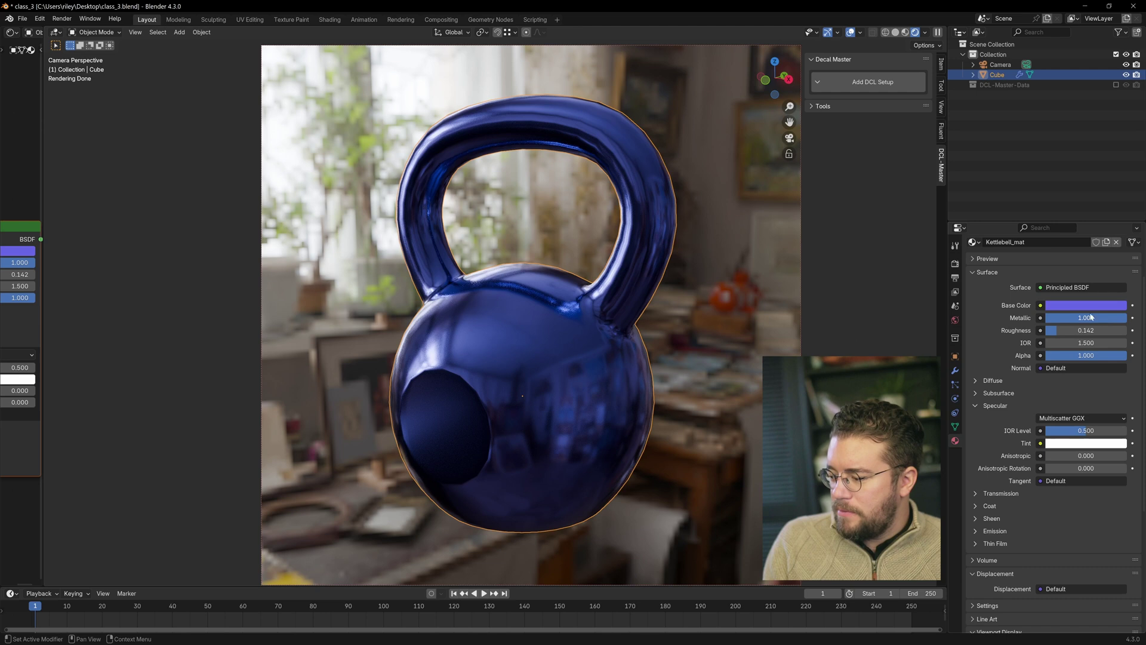
- Reset the kettlebell material's Metallic to 0.000 and set its Roughness to 0.620
{"action": "key", "text": "BackSpace"}
{"action": "left_click_drag", "start_coordinate": [1074, 330], "coordinate": [1097, 330]}
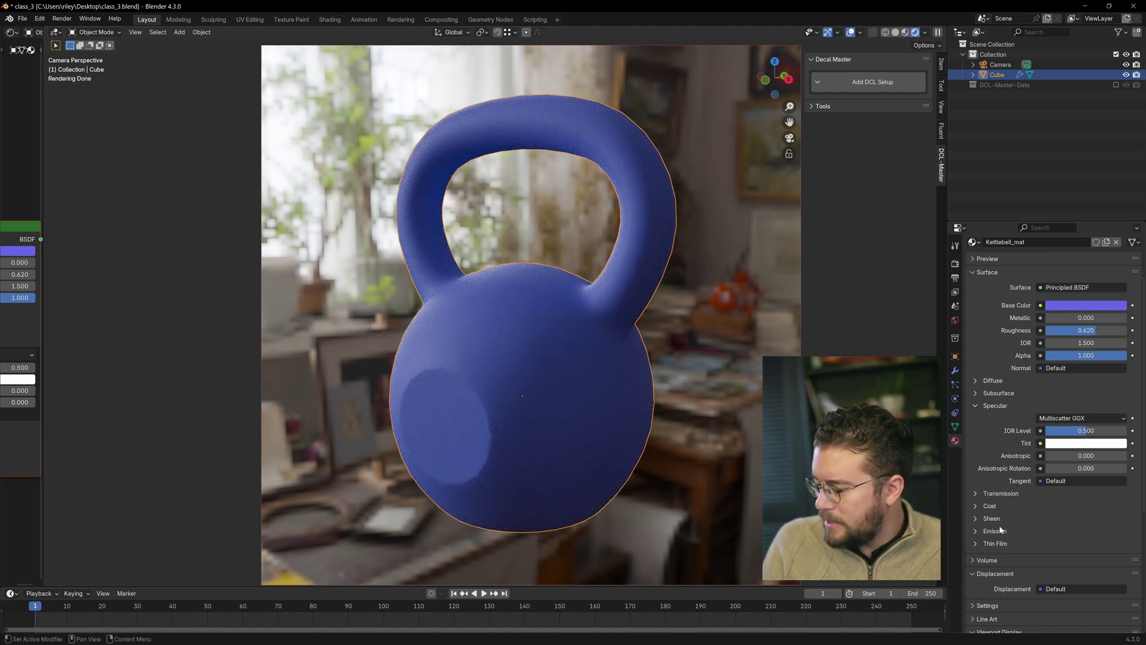
{"action": "left_click", "coordinate": [976, 406]}
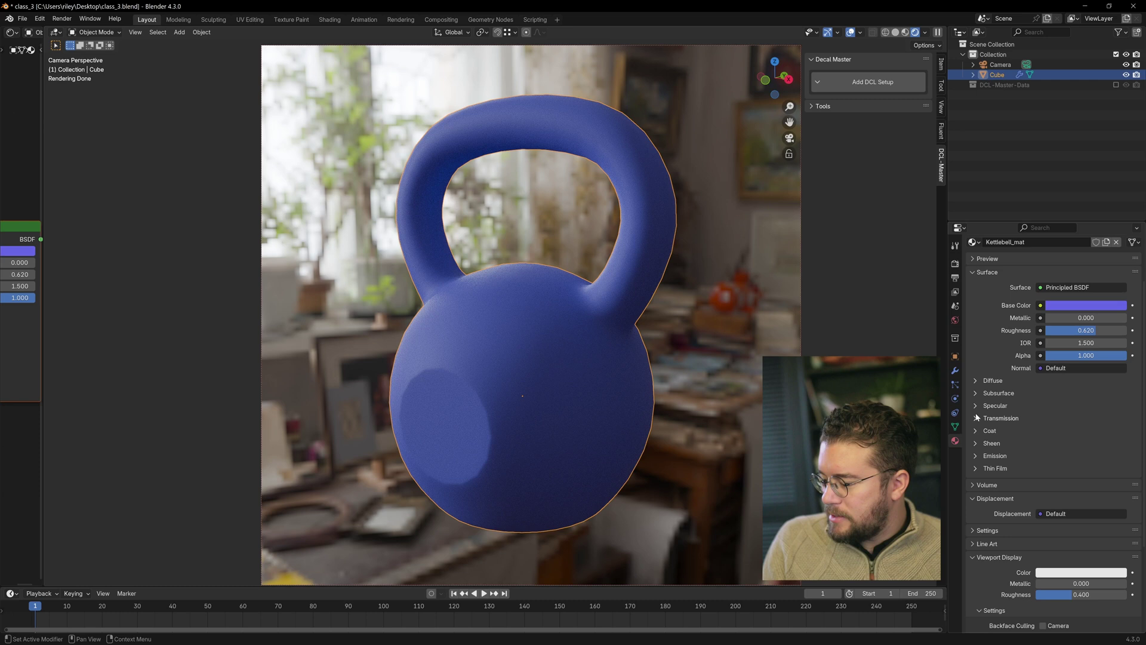
- Try a clear glass look on the kettlebell with Transmission Weight 1.000, Roughness 0.058 and an unsaturated white Base Color
{"action": "left_click", "coordinate": [976, 418]}
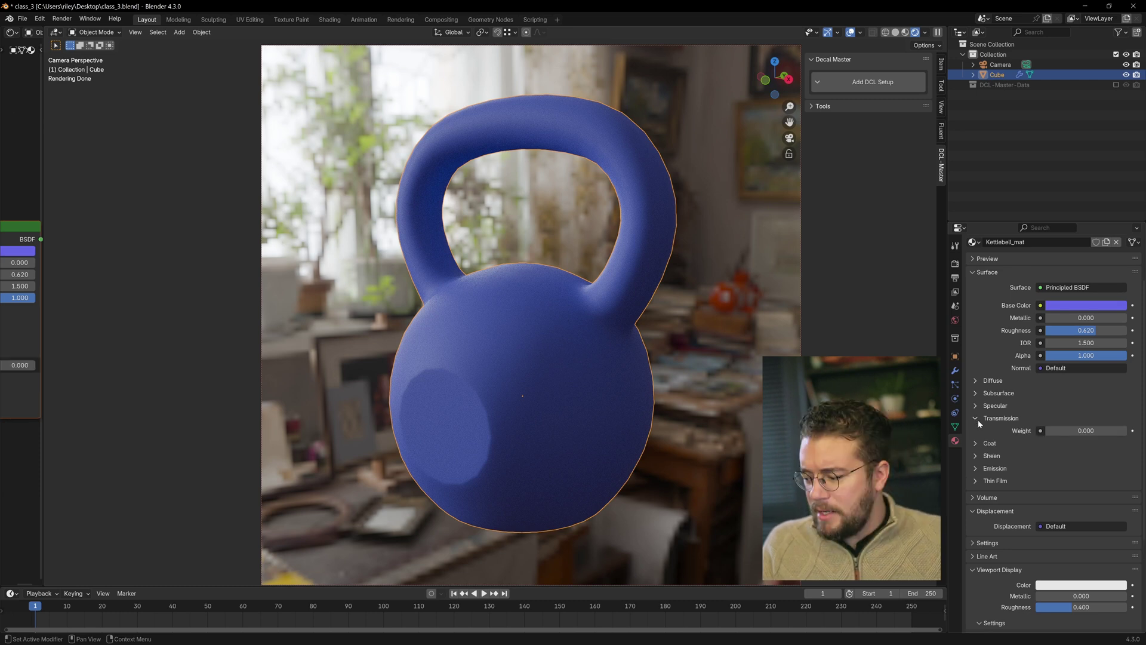
{"action": "left_click_drag", "start_coordinate": [1068, 431], "coordinate": [1134, 430]}
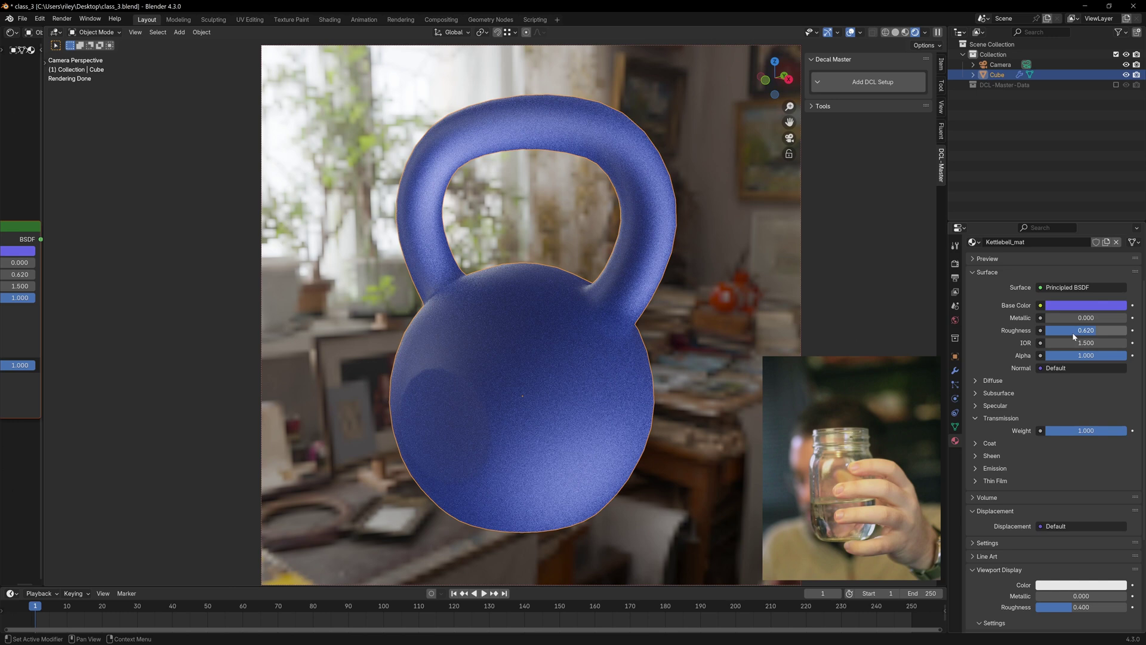
{"action": "left_click_drag", "start_coordinate": [1091, 334], "coordinate": [1049, 335]}
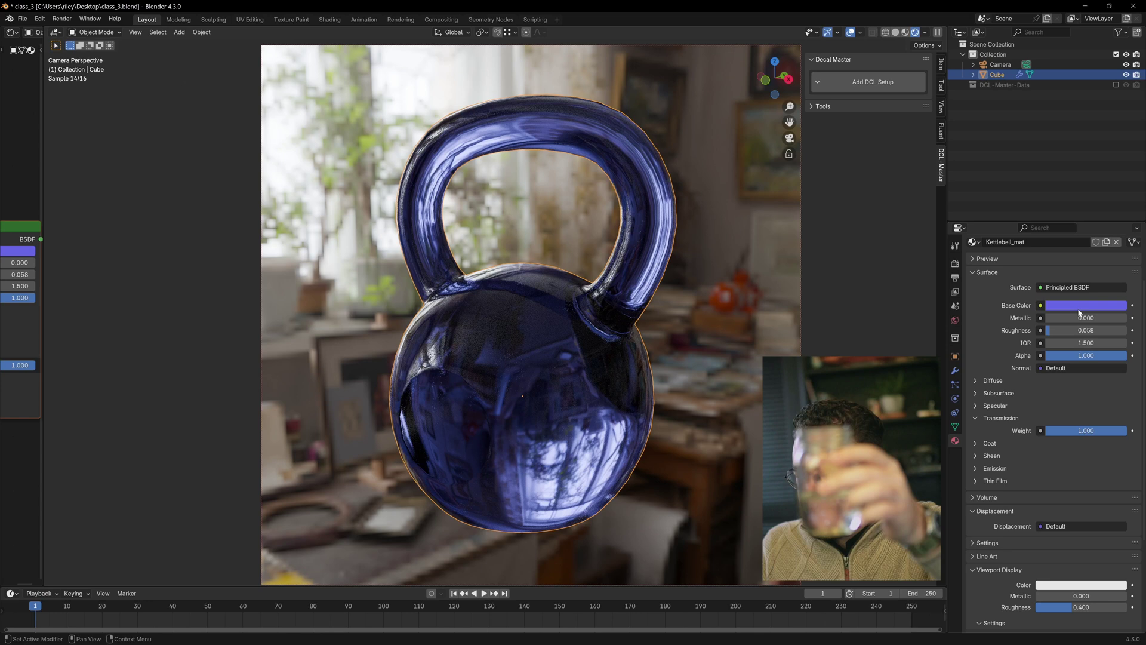
{"action": "left_click", "coordinate": [1080, 306]}
{"action": "left_click_drag", "start_coordinate": [1093, 255], "coordinate": [1039, 256]}
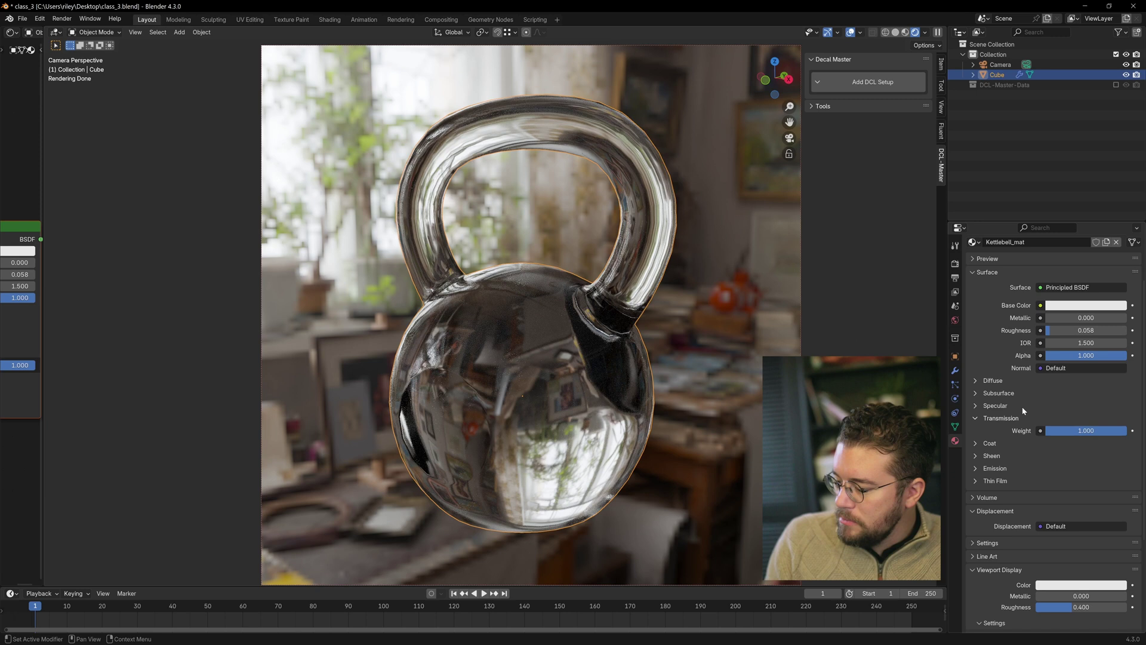
- Test a frosted blue glass look with Roughness 0.332 and a #4E86E7 Base Color, and return the Transmission Weight to 0.000
{"action": "left_click_drag", "start_coordinate": [1068, 330], "coordinate": [1095, 330]}
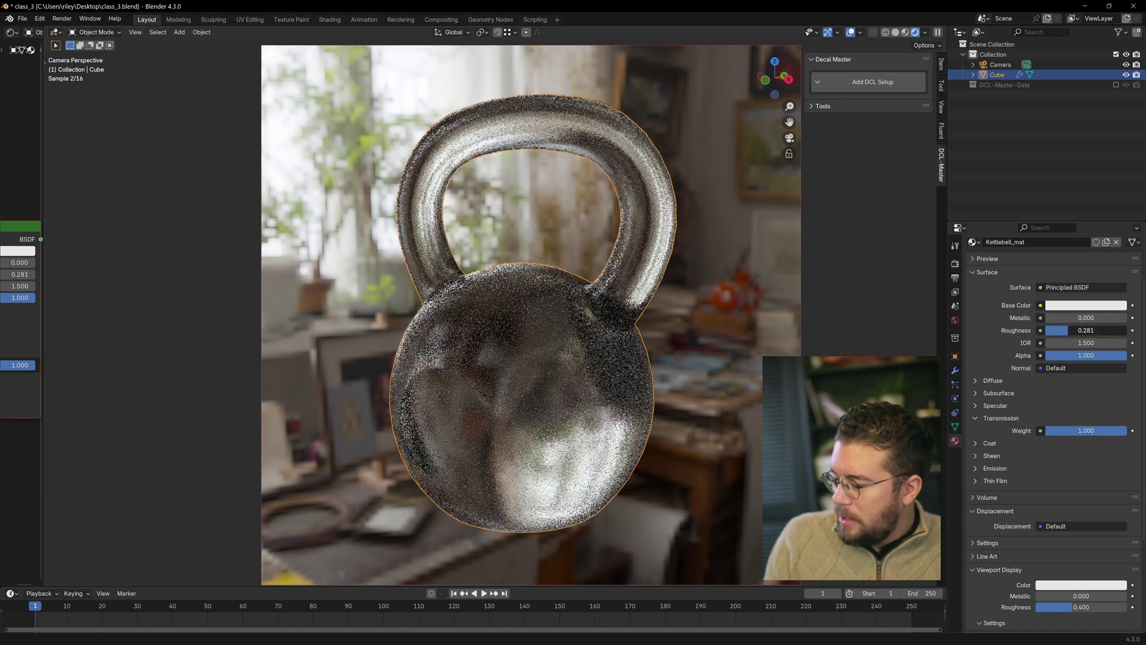
{"action": "left_click", "coordinate": [1086, 305]}
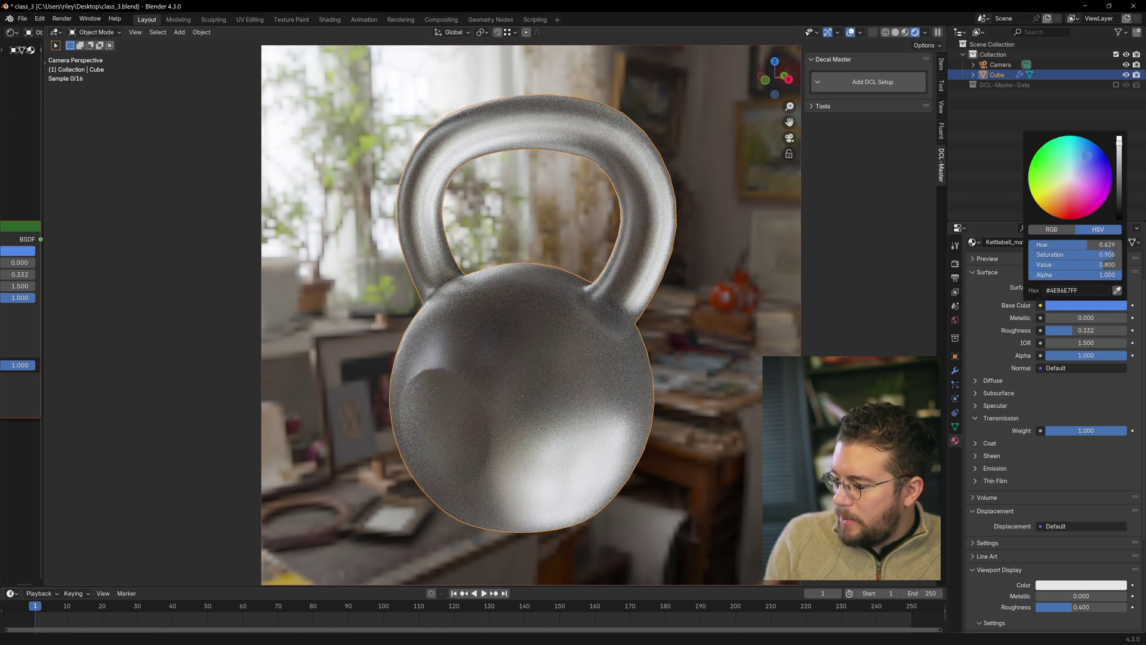
{"action": "left_click", "coordinate": [1092, 167]}
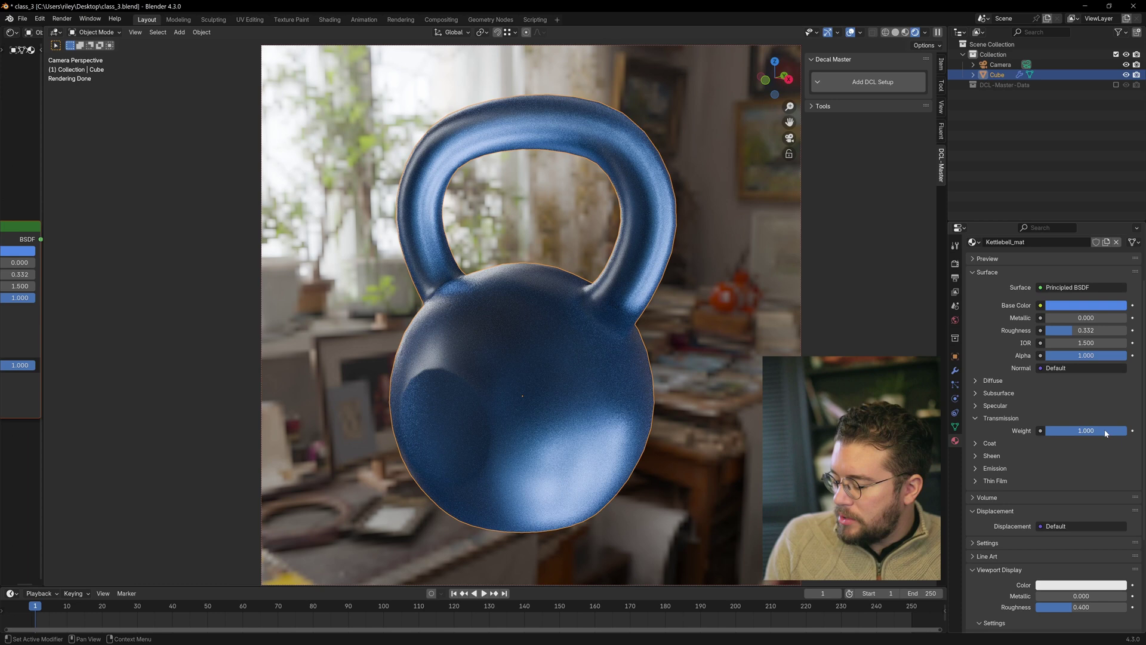
{"action": "left_click_drag", "start_coordinate": [1105, 432], "coordinate": [1045, 431]}
{"action": "left_click", "coordinate": [975, 417]}
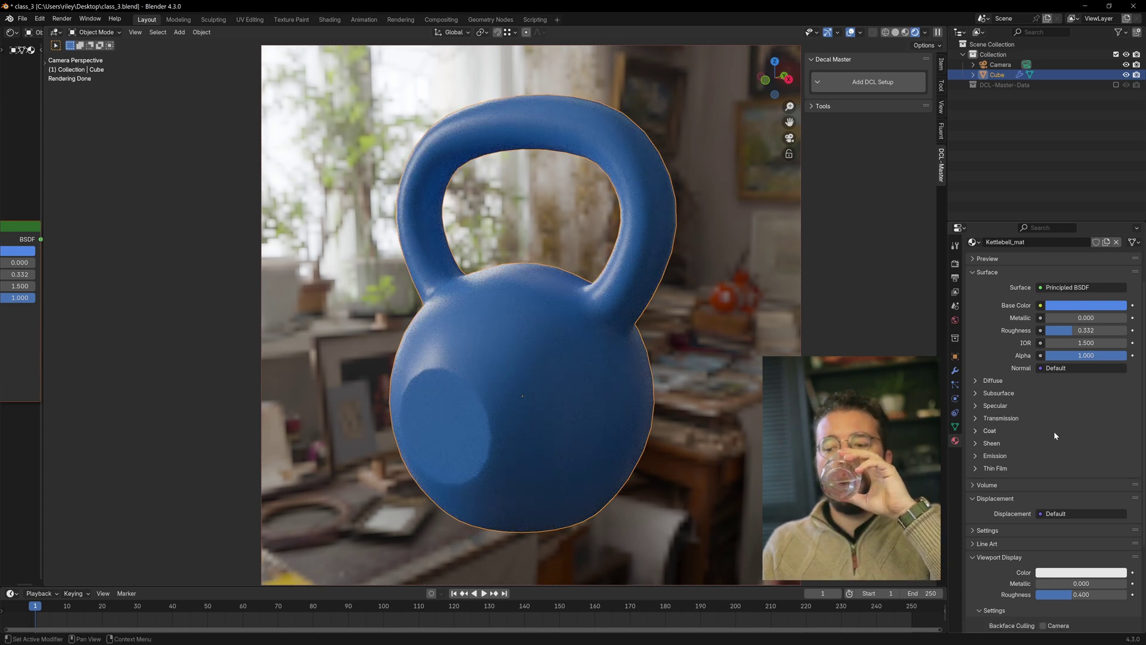
- Set the Coat Weight to 1.000 and the material's base Roughness to 0.529
{"action": "left_click", "coordinate": [976, 431]}
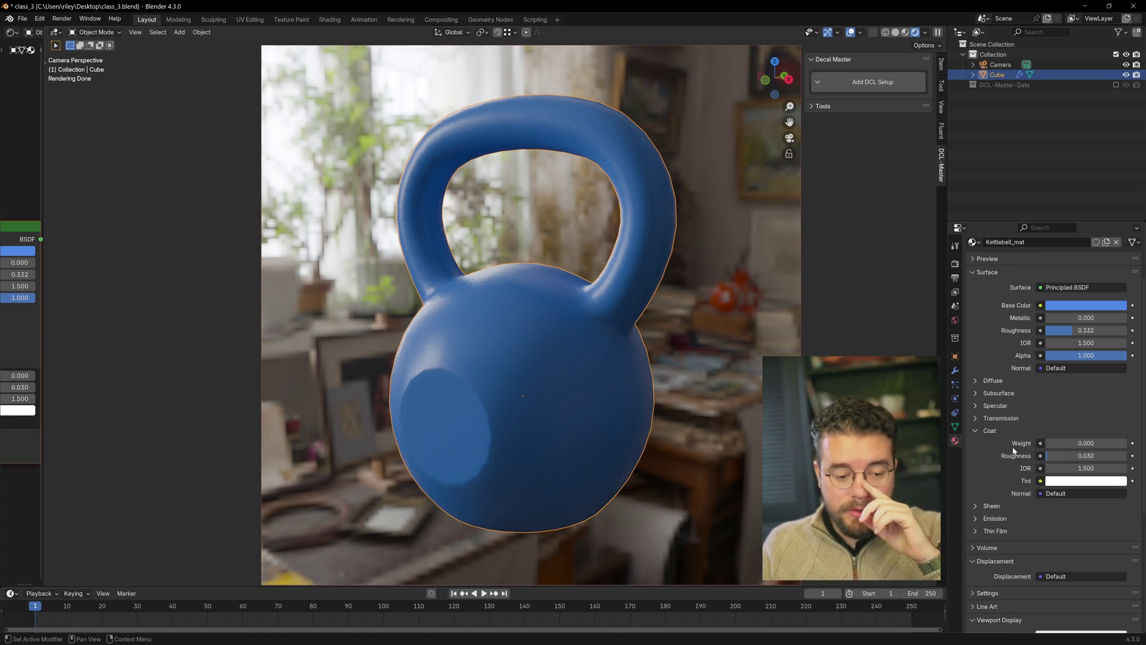
{"action": "left_click_drag", "start_coordinate": [1066, 443], "coordinate": [1113, 447]}
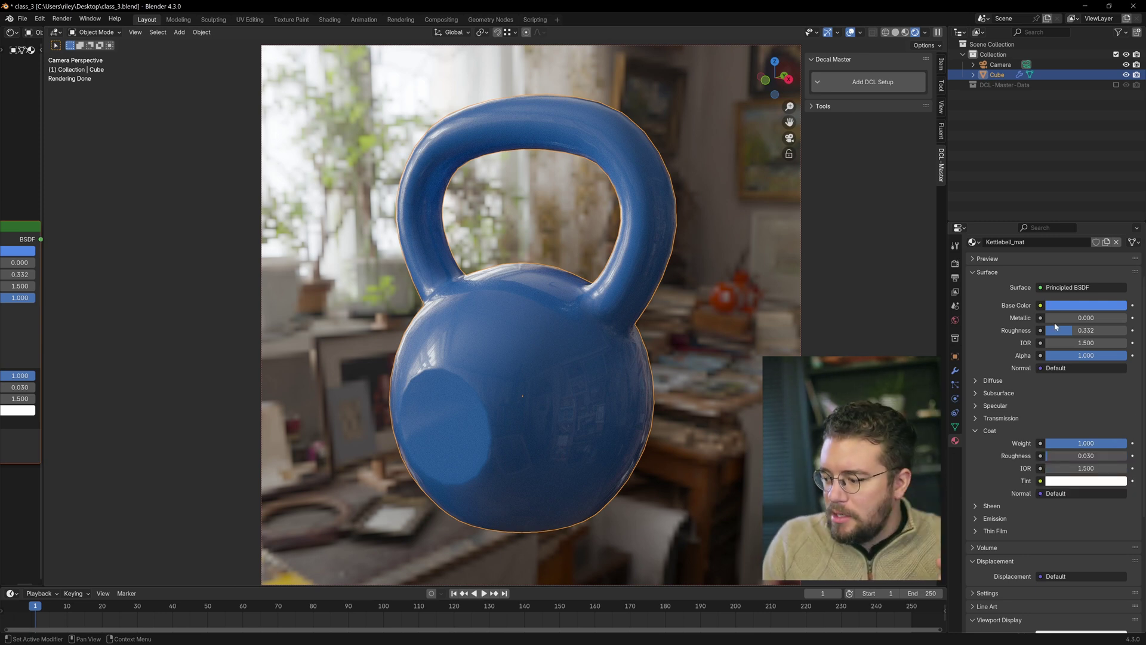
{"action": "left_click_drag", "start_coordinate": [1078, 332], "coordinate": [1093, 332]}
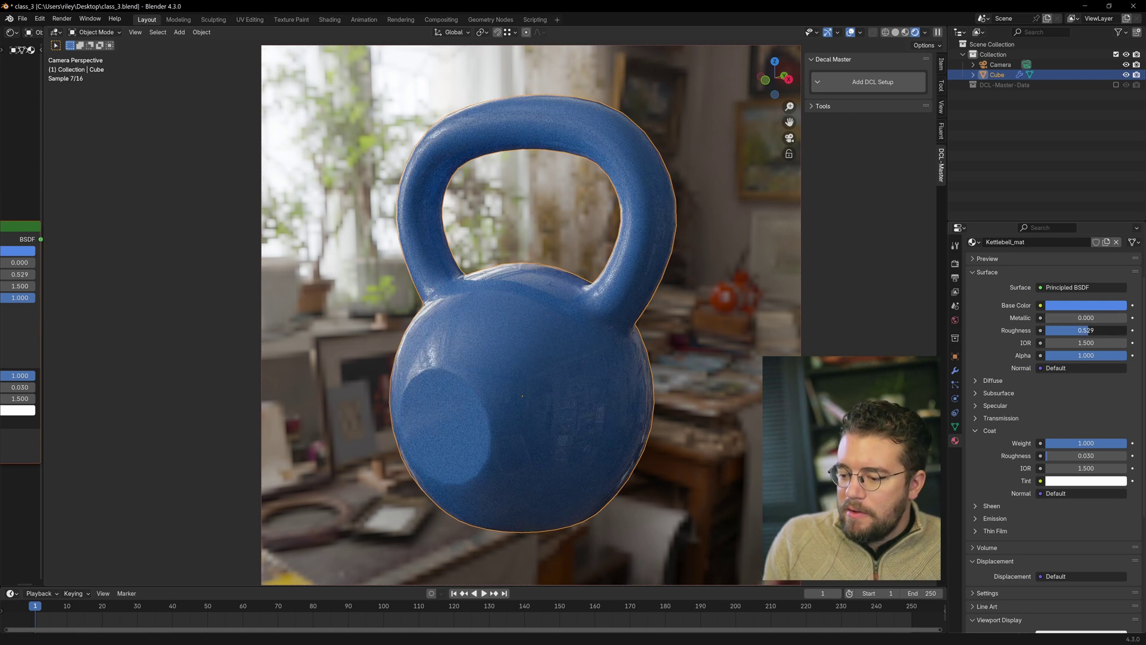
- Test the Coat Weight at 0.799 and 0.000, and return it to 1.000
{"action": "left_click_drag", "start_coordinate": [1089, 446], "coordinate": [1073, 446]}
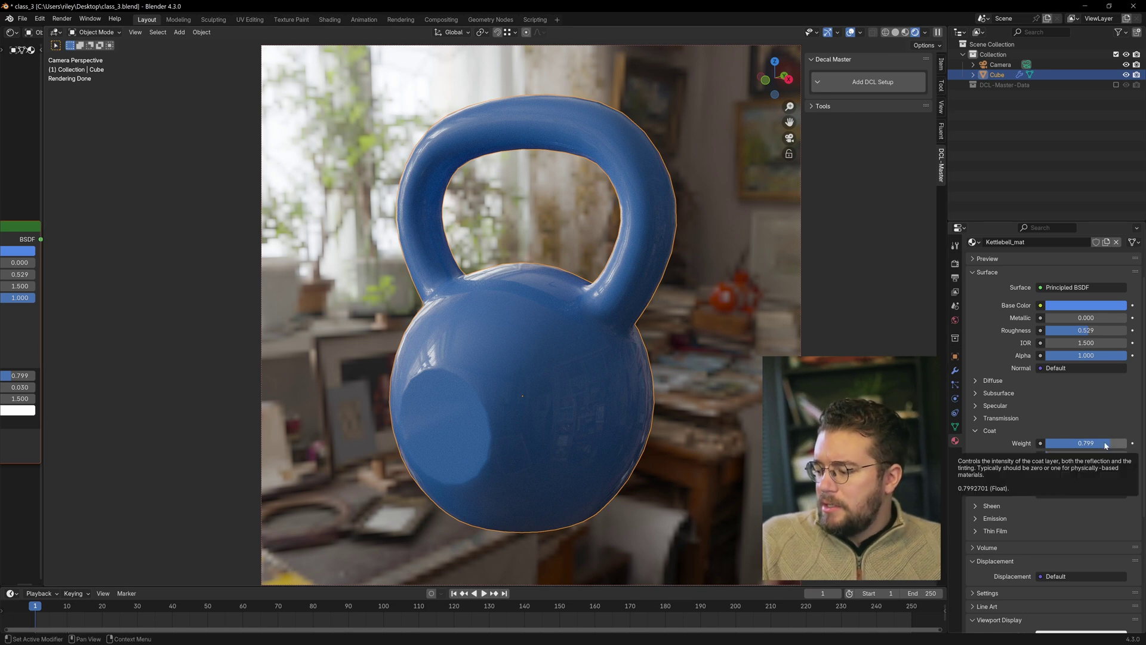
{"action": "left_click_drag", "start_coordinate": [1096, 446], "coordinate": [1028, 446]}
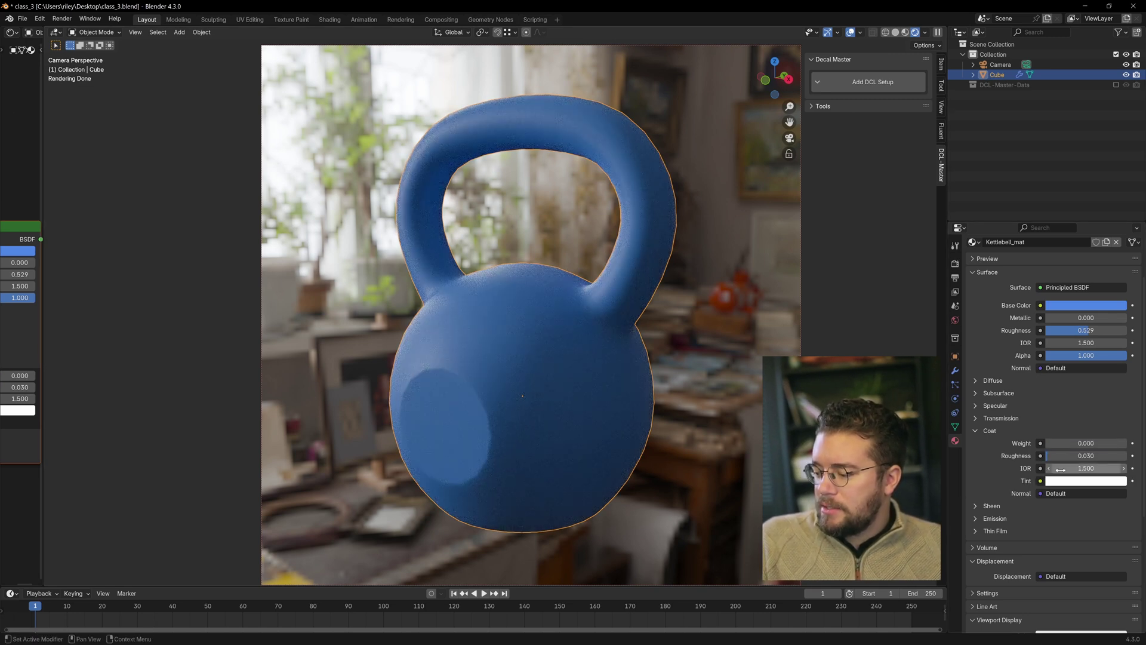
{"action": "left_click_drag", "start_coordinate": [1077, 445], "coordinate": [1125, 445]}
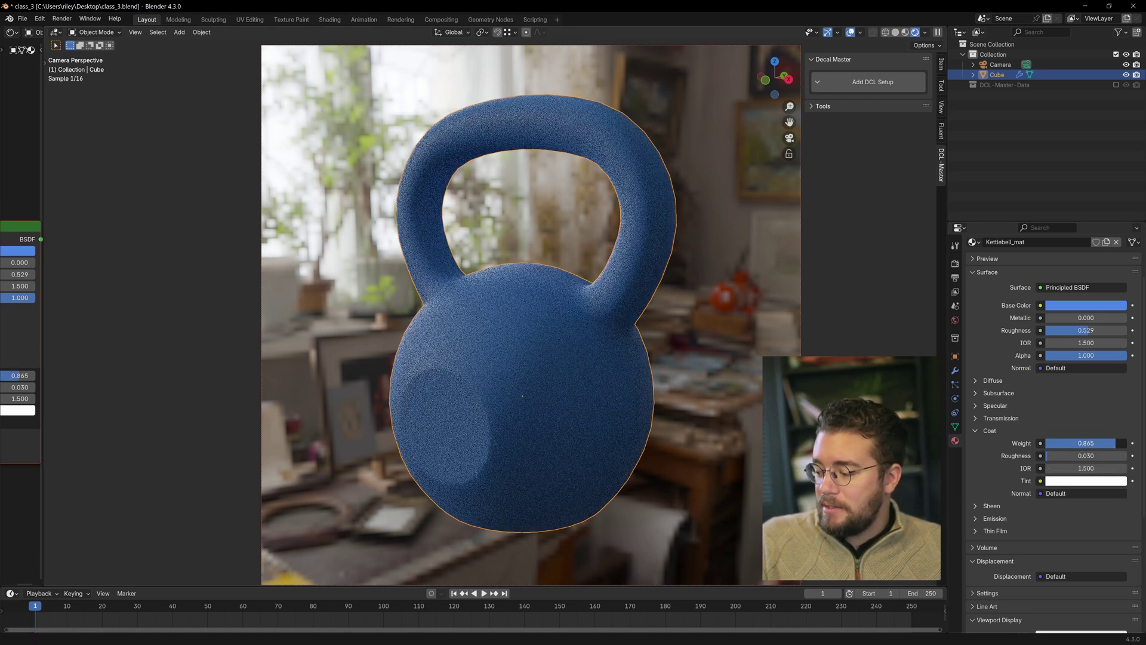
- Set the Coat Tint to pure red, check its effect on the kettlebell, and lower the Coat Weight to 0.000
{"action": "left_click", "coordinate": [1110, 480]}
{"action": "left_click", "coordinate": [1072, 378]}
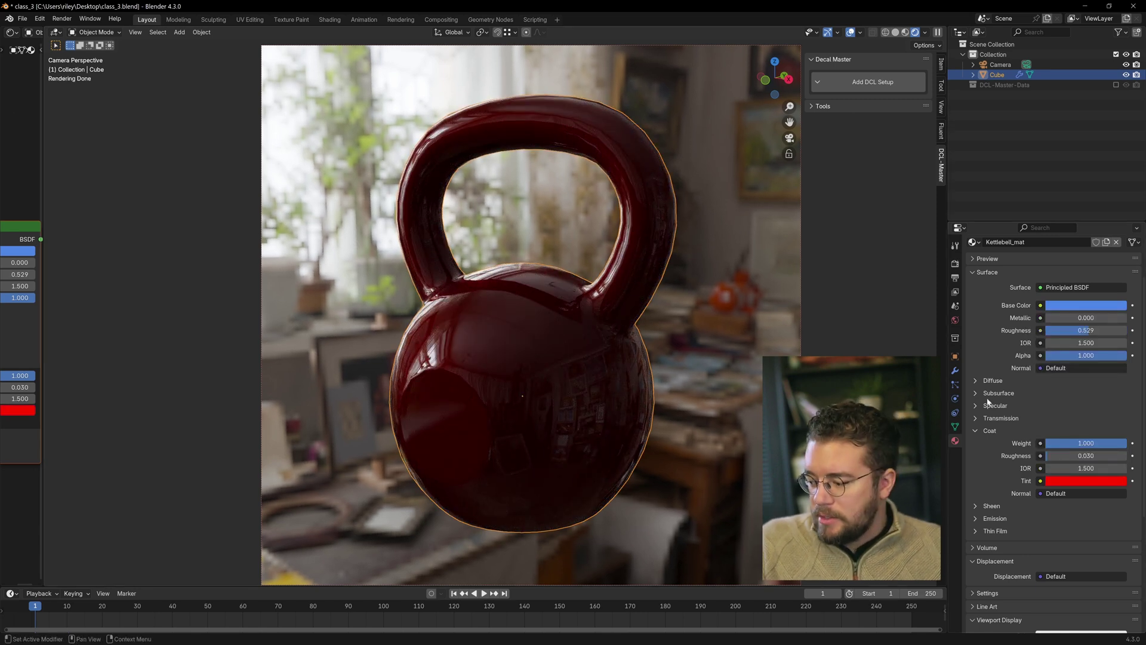
{"action": "left_click_drag", "start_coordinate": [1117, 444], "coordinate": [1045, 444]}
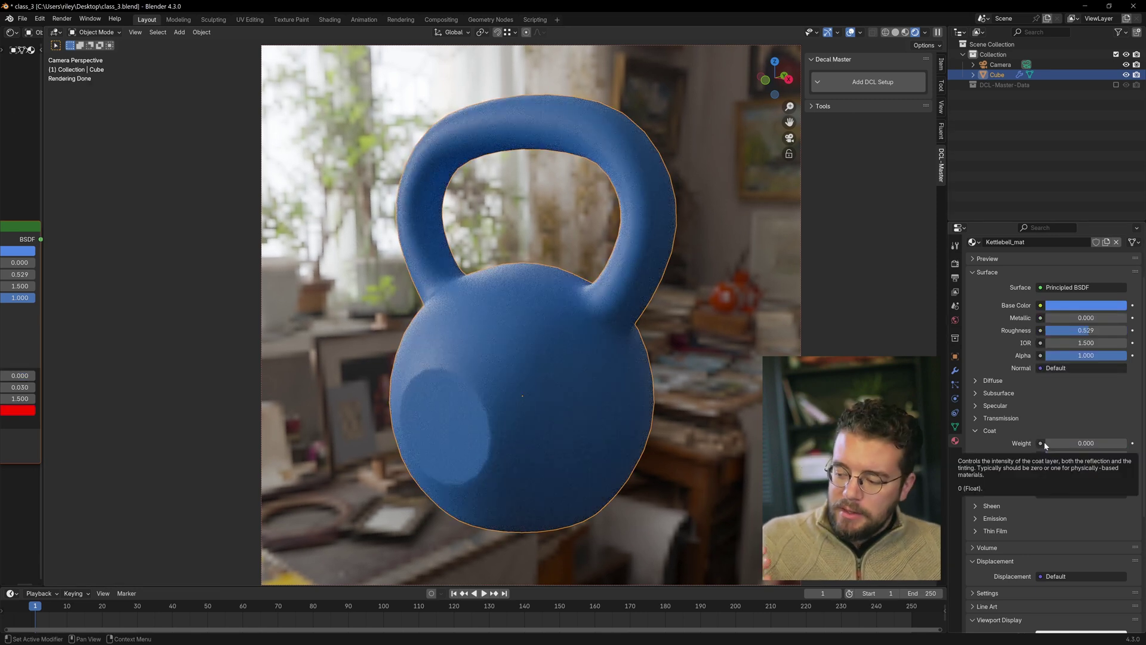
{"action": "left_click", "coordinate": [979, 431]}
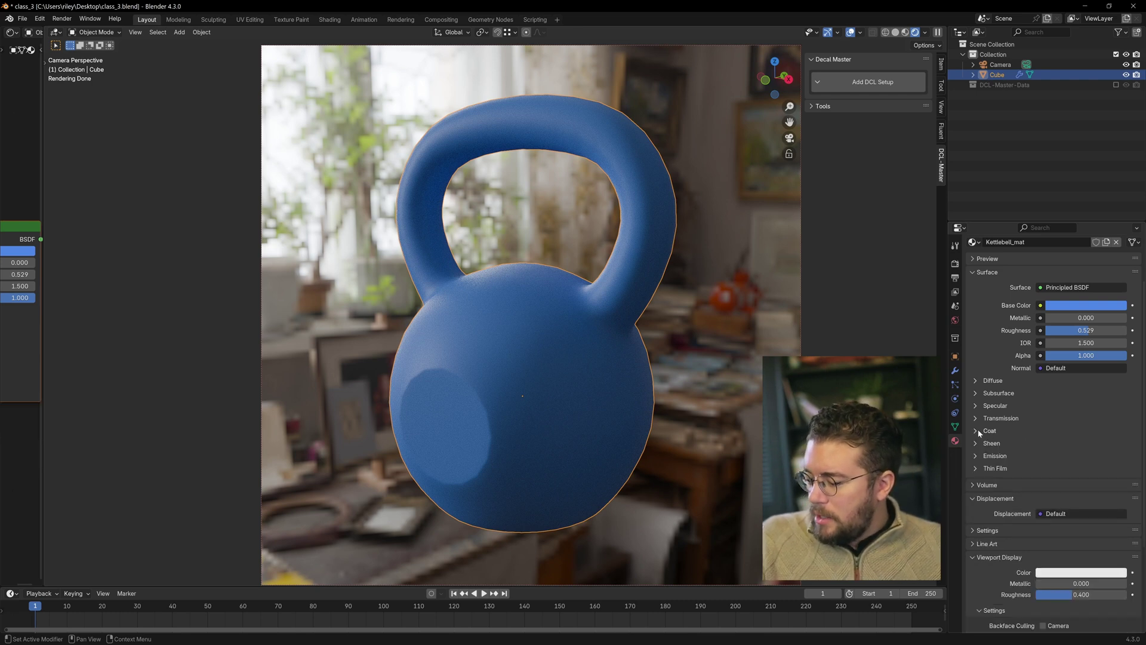
- Test Sheen at Weight 1.000 with a red Tint and Roughness 0.891, and return the Sheen Weight to 0.000
{"action": "left_click", "coordinate": [975, 443]}
{"action": "left_click_drag", "start_coordinate": [1051, 456], "coordinate": [1125, 455]}
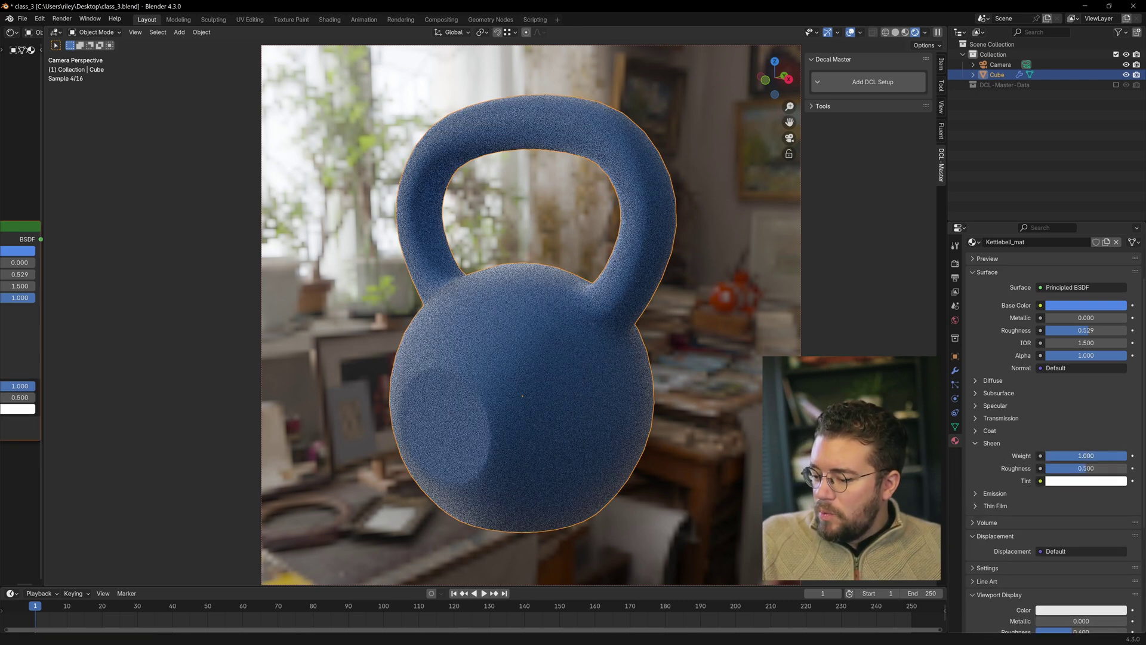
{"action": "left_click", "coordinate": [1085, 481]}
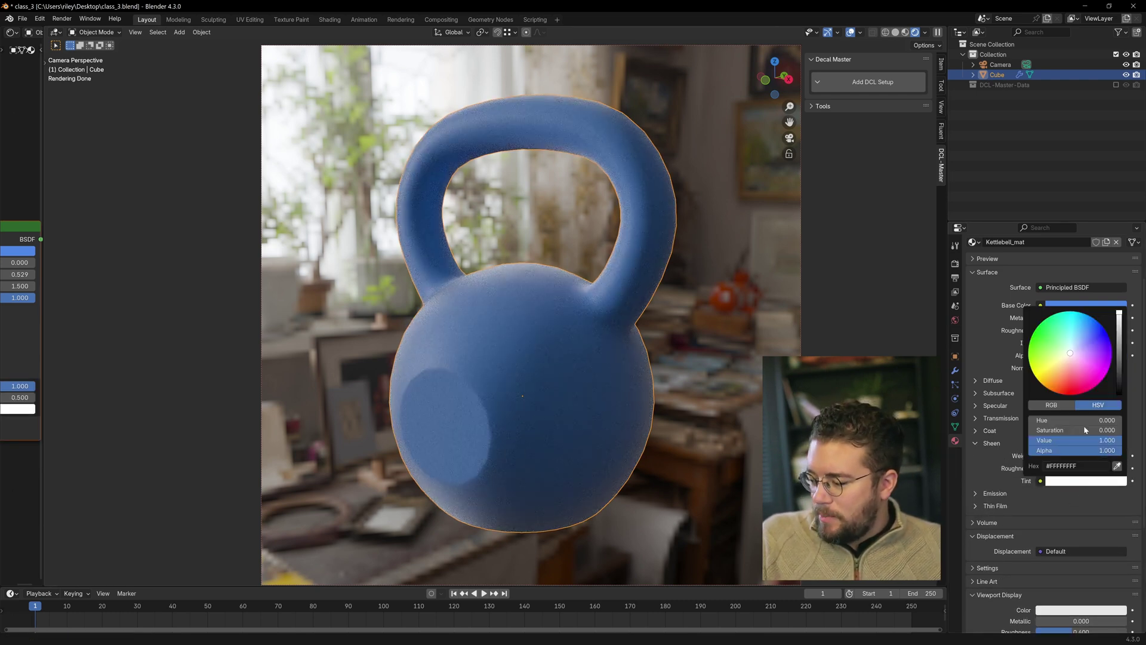
{"action": "left_click", "coordinate": [1075, 386]}
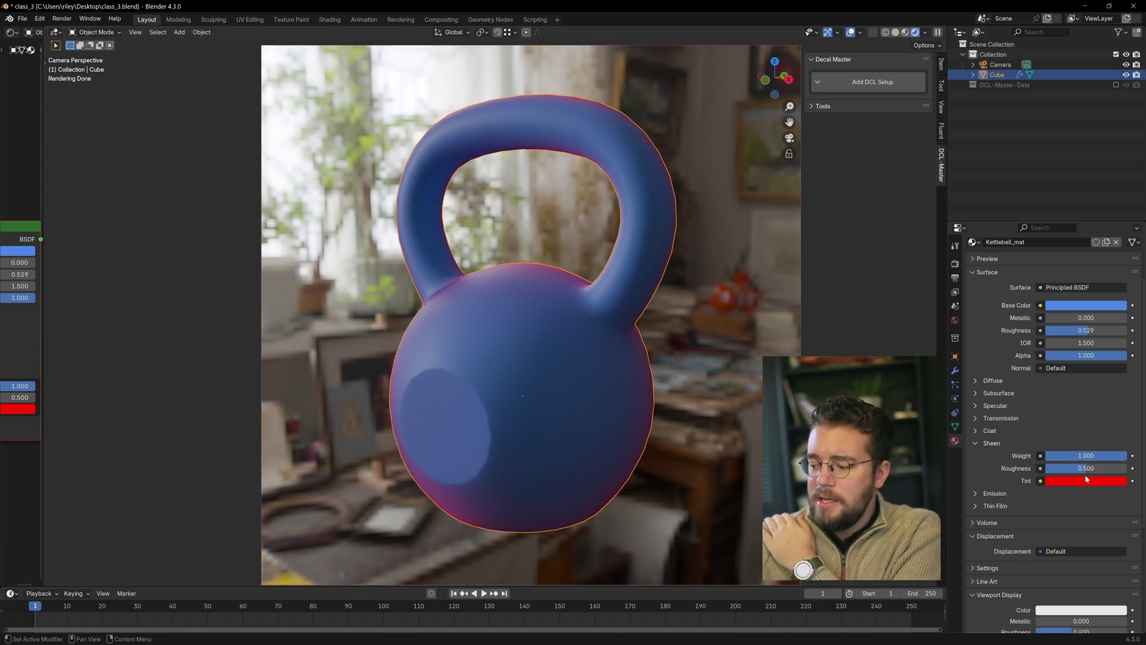
{"action": "left_click_drag", "start_coordinate": [1086, 469], "coordinate": [1025, 458]}
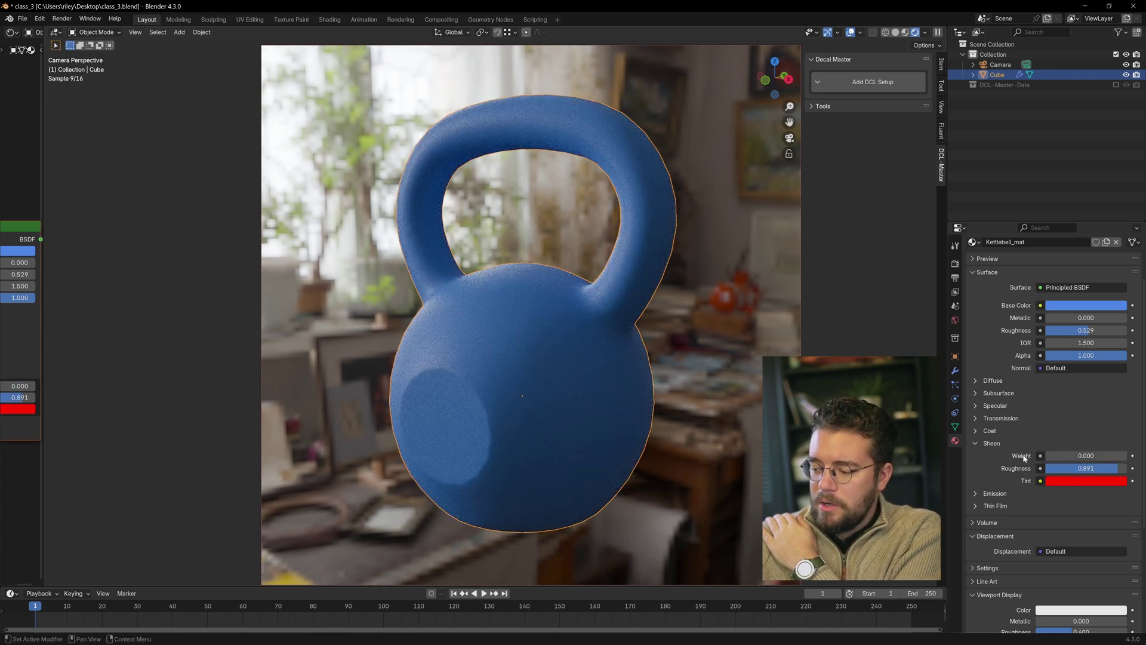
{"action": "left_click", "coordinate": [976, 444]}
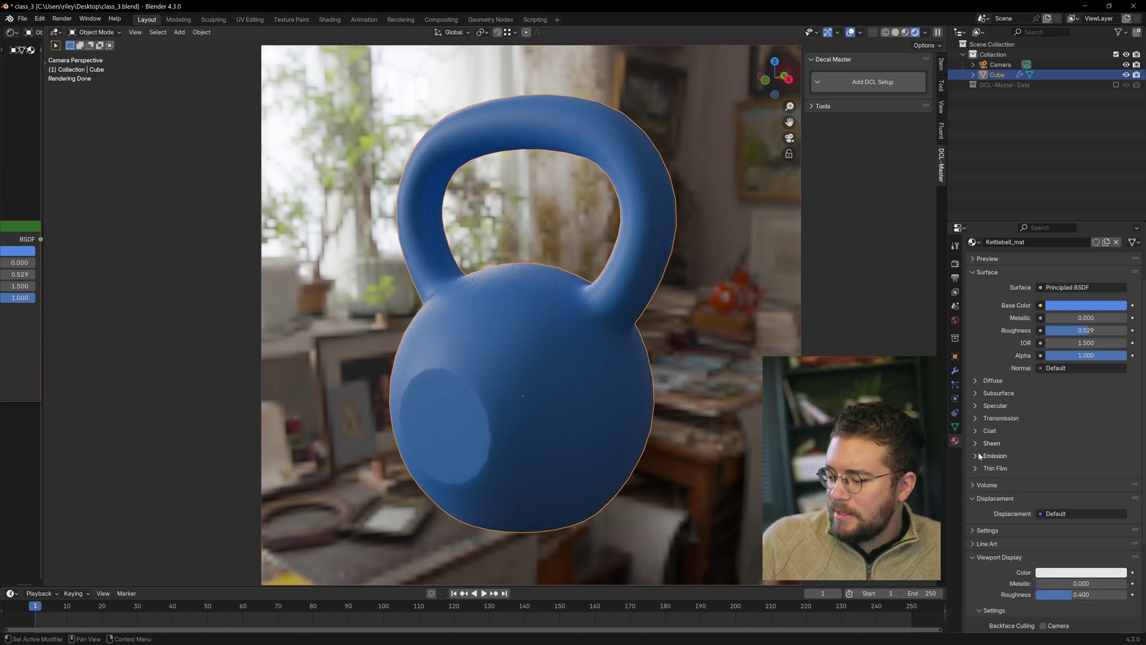
{"action": "left_click", "coordinate": [976, 456]}
{"action": "left_click_drag", "start_coordinate": [1067, 480], "coordinate": [1118, 481]}
{"action": "key", "text": "ctrl+z"}
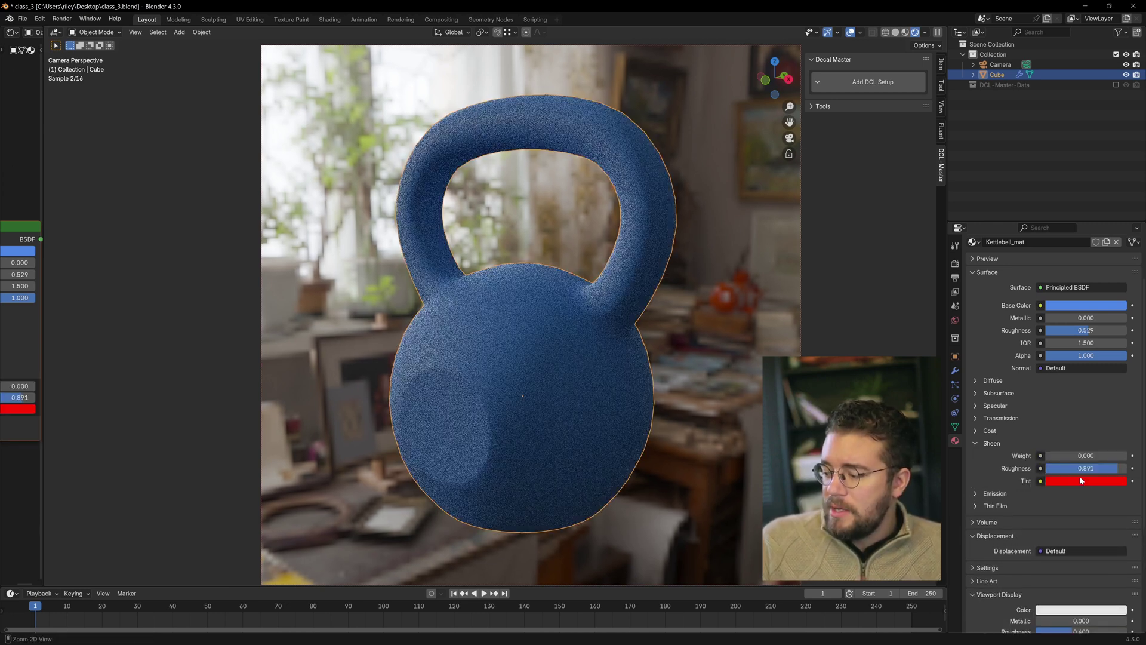
- Set the Emission Strength to 11.600 and the Emission Color to the saturated blue #0062FF
{"action": "left_click", "coordinate": [990, 444]}
{"action": "left_click", "coordinate": [993, 457]}
{"action": "left_click_drag", "start_coordinate": [1061, 477], "coordinate": [1104, 480]}
{"action": "left_click", "coordinate": [1085, 467]}
{"action": "left_click", "coordinate": [1085, 325]}
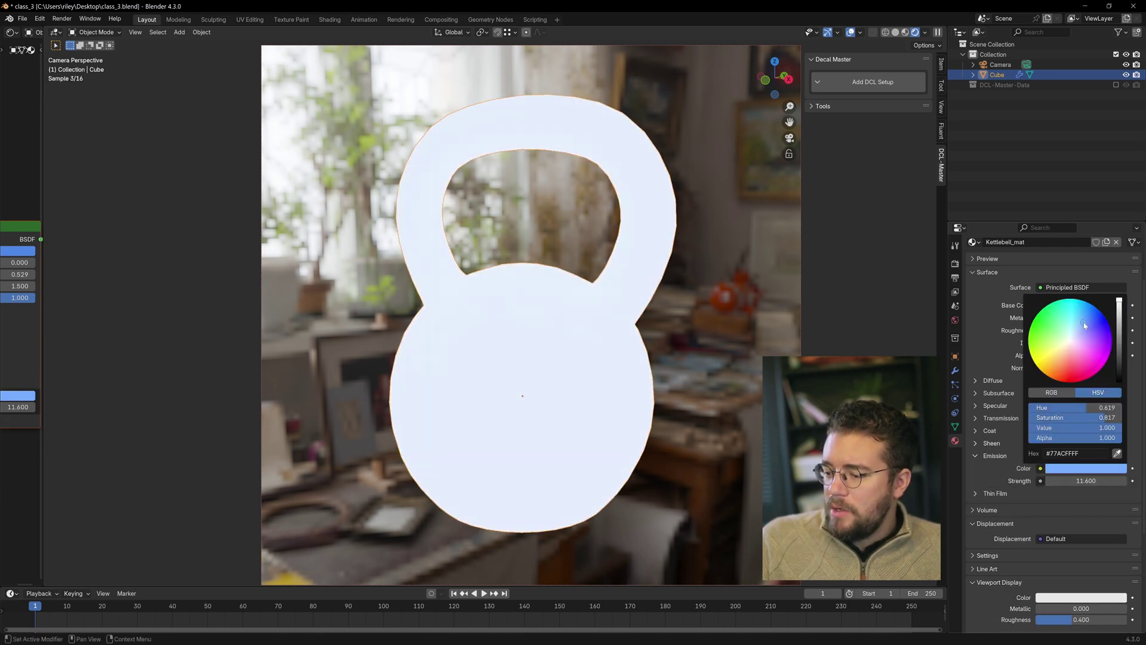
{"action": "left_click", "coordinate": [1093, 468]}
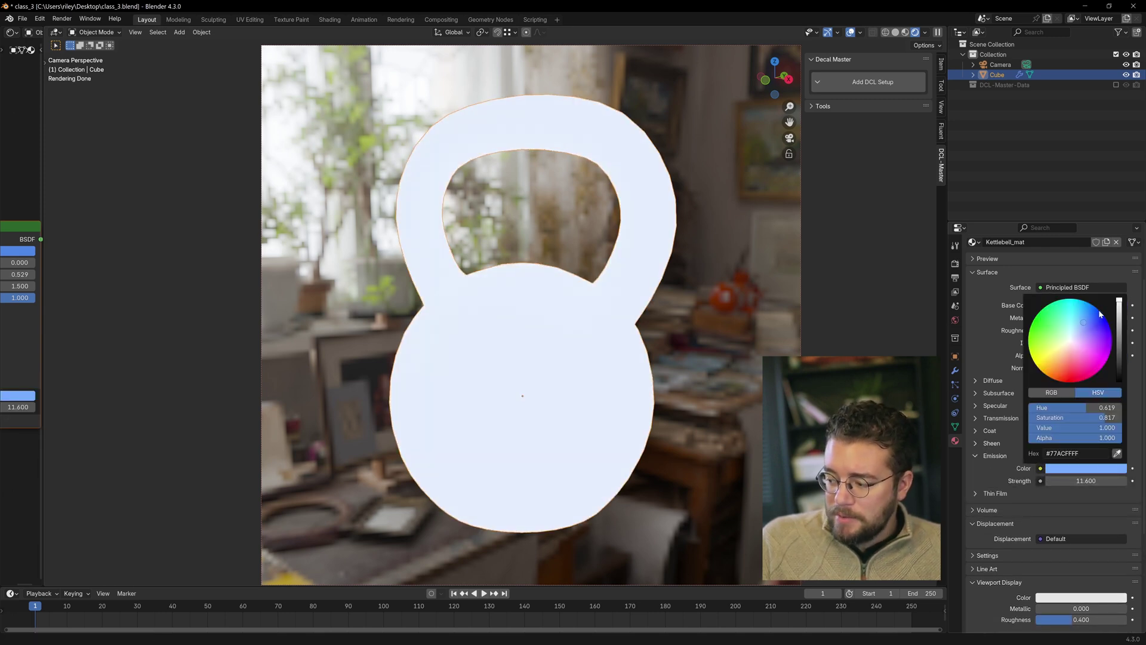
{"action": "left_click", "coordinate": [1096, 309]}
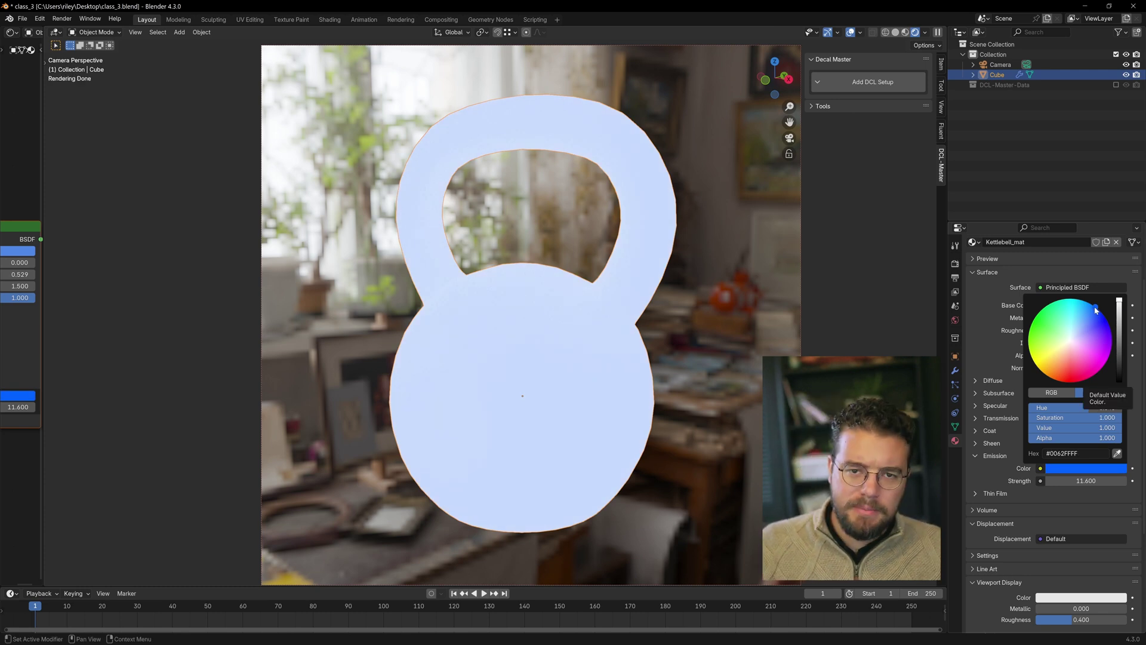
- Set the Emission Strength back to 0
{"action": "left_click", "coordinate": [1086, 481]}
{"action": "type", "text": "0"}
{"action": "key", "text": "Return"}
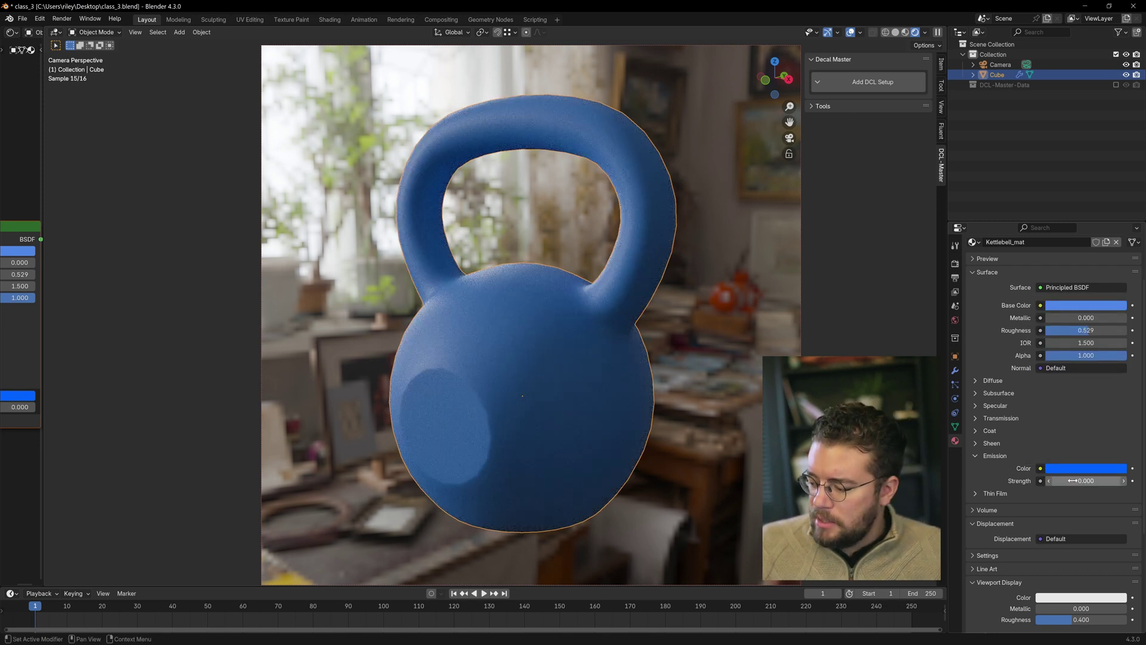
{"action": "left_click", "coordinate": [975, 456]}
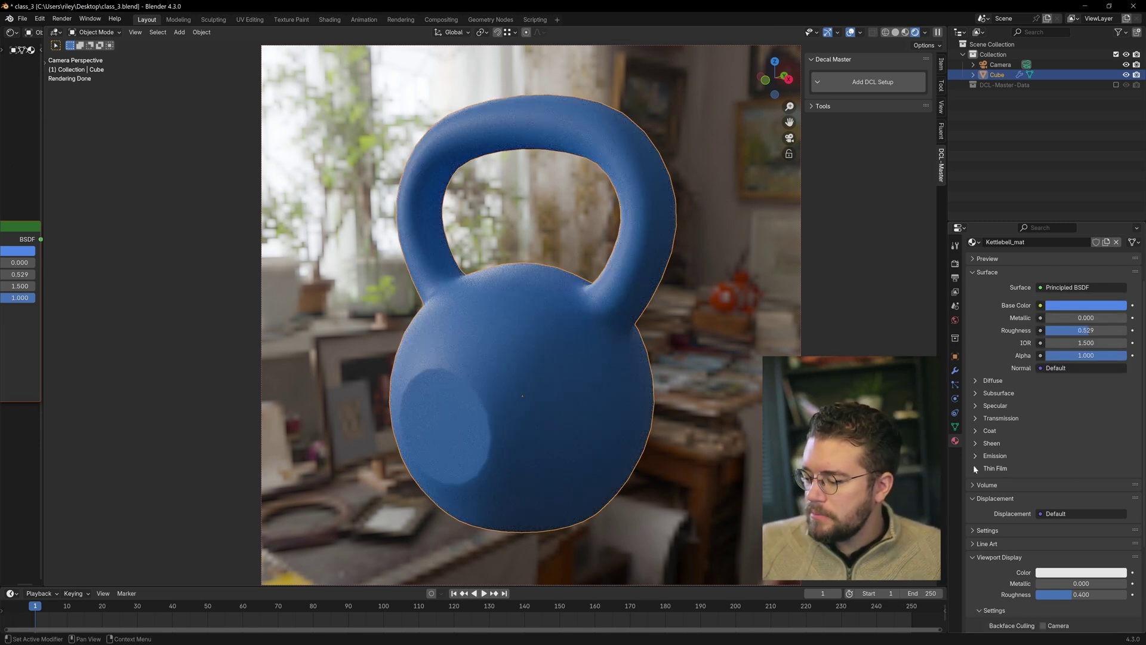
- Remove the Base Color's saturation and set the Thin Film Thickness to 12.6 nm
{"action": "left_click", "coordinate": [975, 469]}
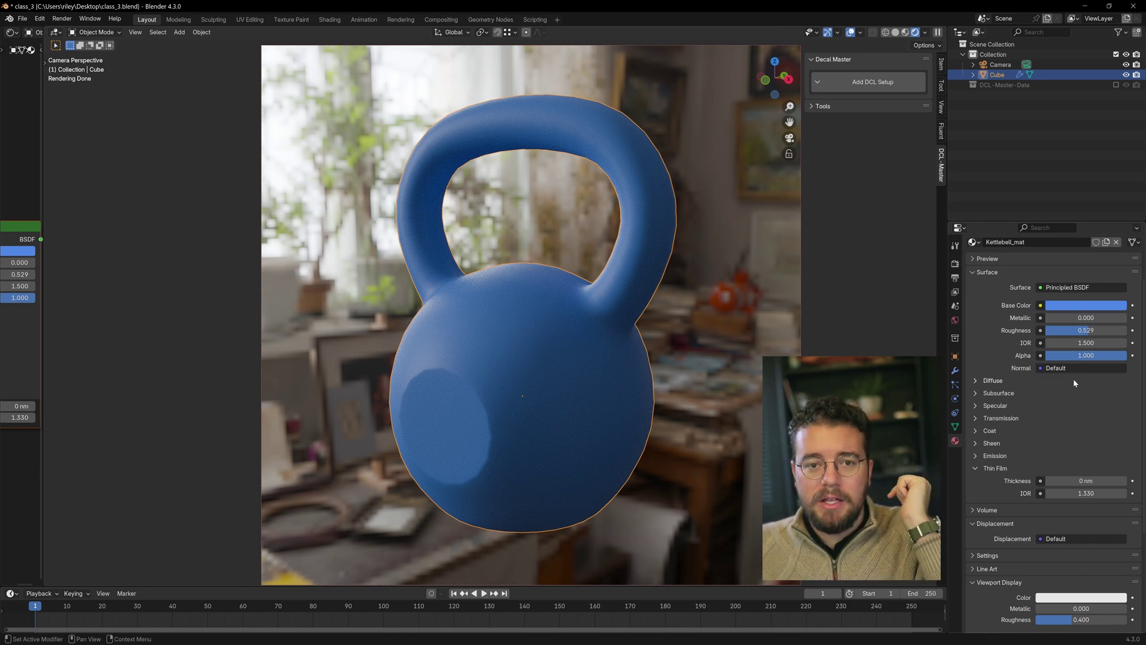
{"action": "left_click", "coordinate": [1079, 307]}
{"action": "left_click_drag", "start_coordinate": [1093, 256], "coordinate": [1029, 256]}
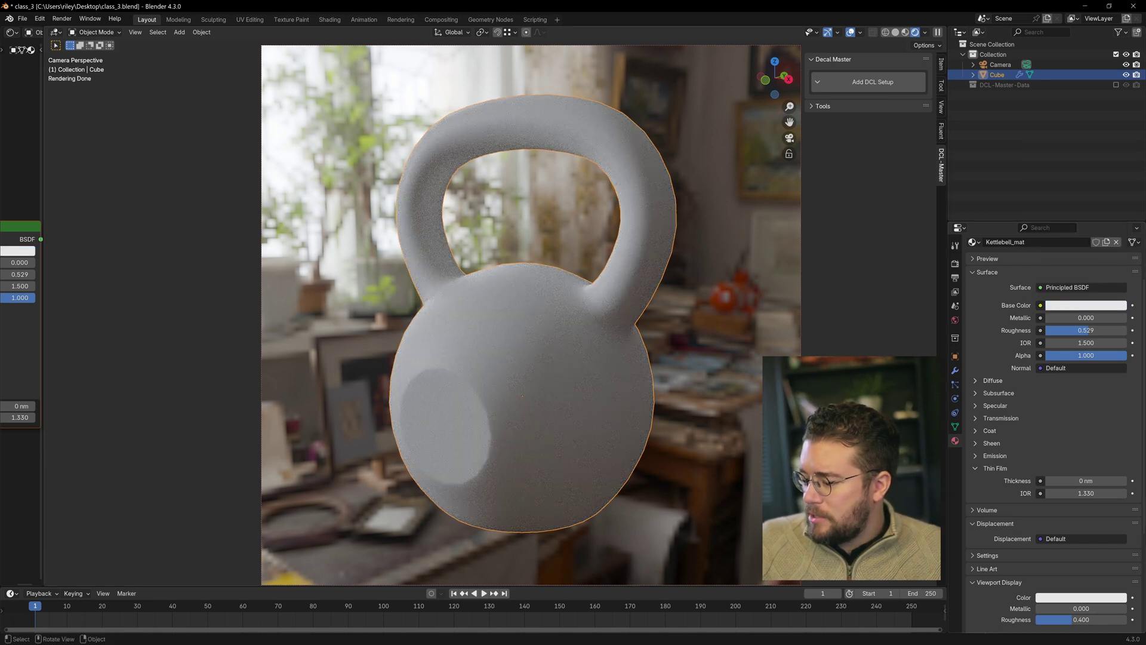
{"action": "left_click_drag", "start_coordinate": [1067, 481], "coordinate": [1080, 480]}
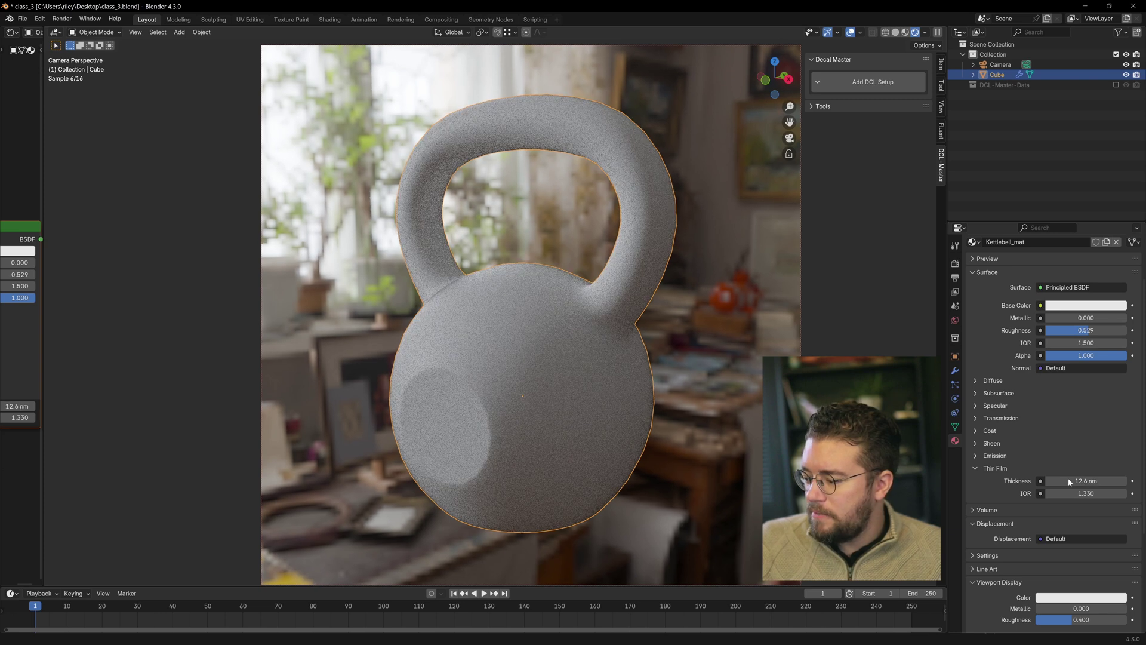
- Darken the Base Color to near black and set the Thin Film IOR to 10.980 with a Thickness of 25.6 nm
{"action": "left_click", "coordinate": [1087, 305]}
{"action": "left_click_drag", "start_coordinate": [1122, 205], "coordinate": [1120, 218]}
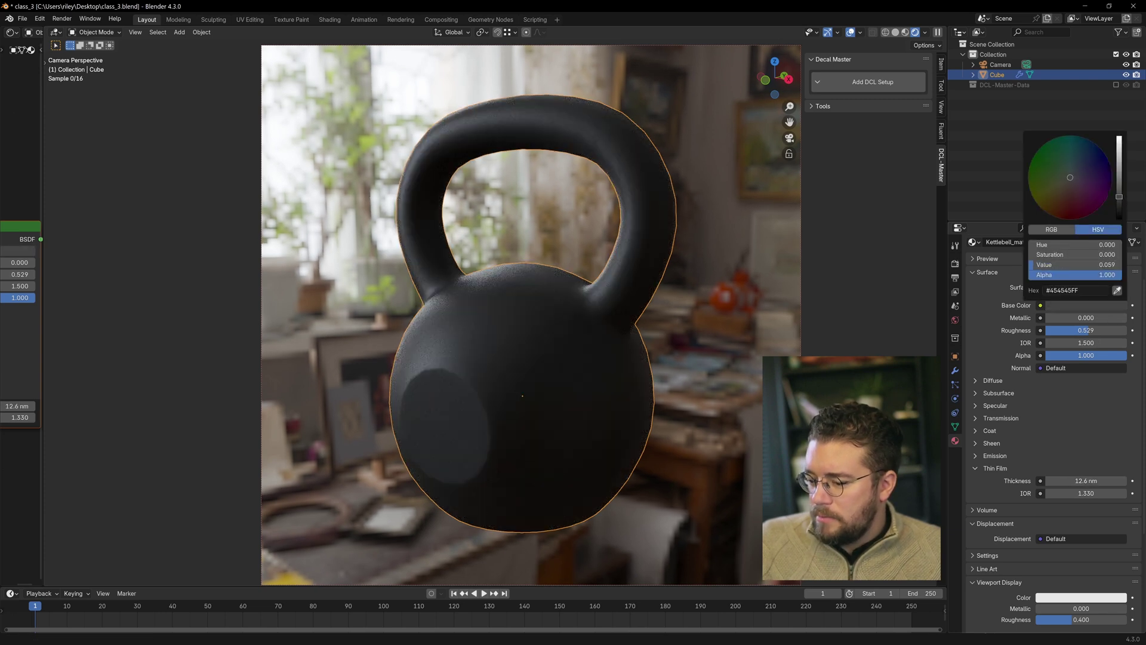
{"action": "mouse_move", "coordinate": [1071, 494]}
{"action": "left_mouse_down"}
{"action": "mouse_move", "coordinate": [1116, 493]}
{"action": "mouse_move", "coordinate": [1083, 494]}
{"action": "mouse_move", "coordinate": [1087, 480]}
{"action": "left_mouse_up"}
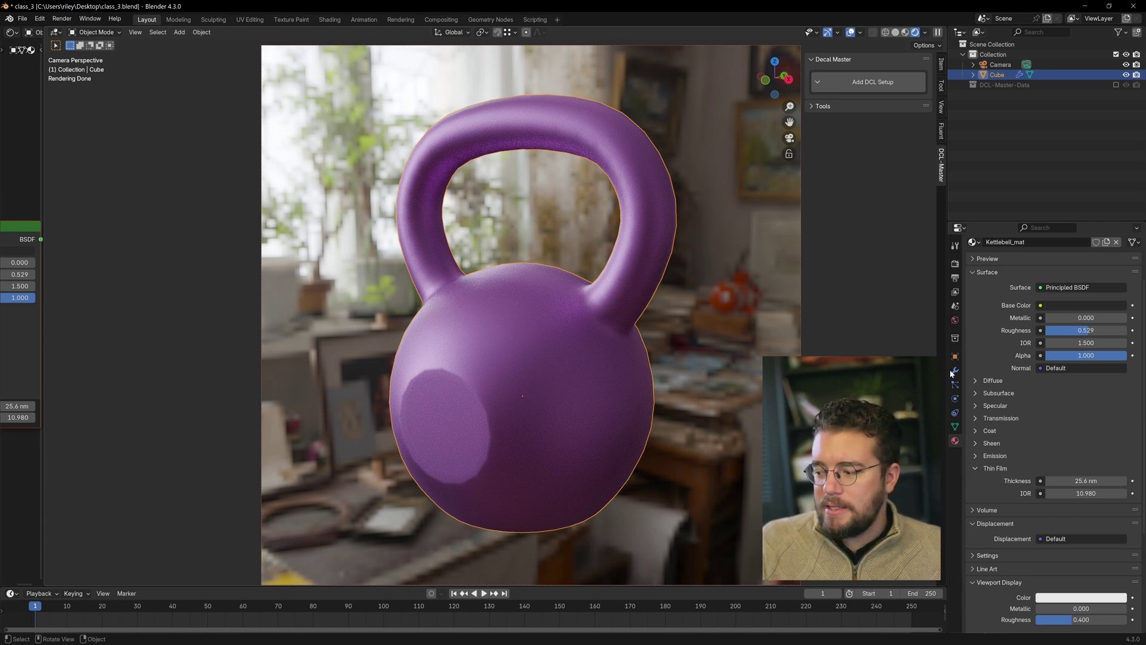
- Set the kettlebell material's Roughness to 0.248 and the Thin Film Thickness to 0 nm
{"action": "left_click_drag", "start_coordinate": [1095, 330], "coordinate": [1067, 332]}
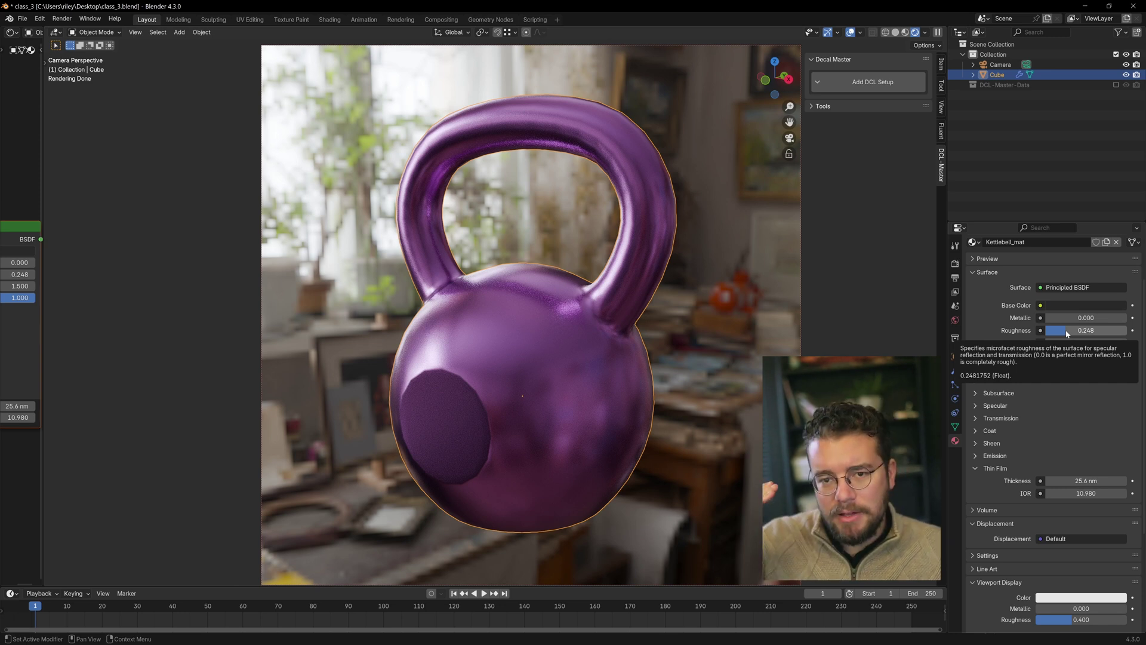
{"action": "double_click", "coordinate": [1091, 479]}
{"action": "type", "text": "0"}
{"action": "key", "text": "Return"}
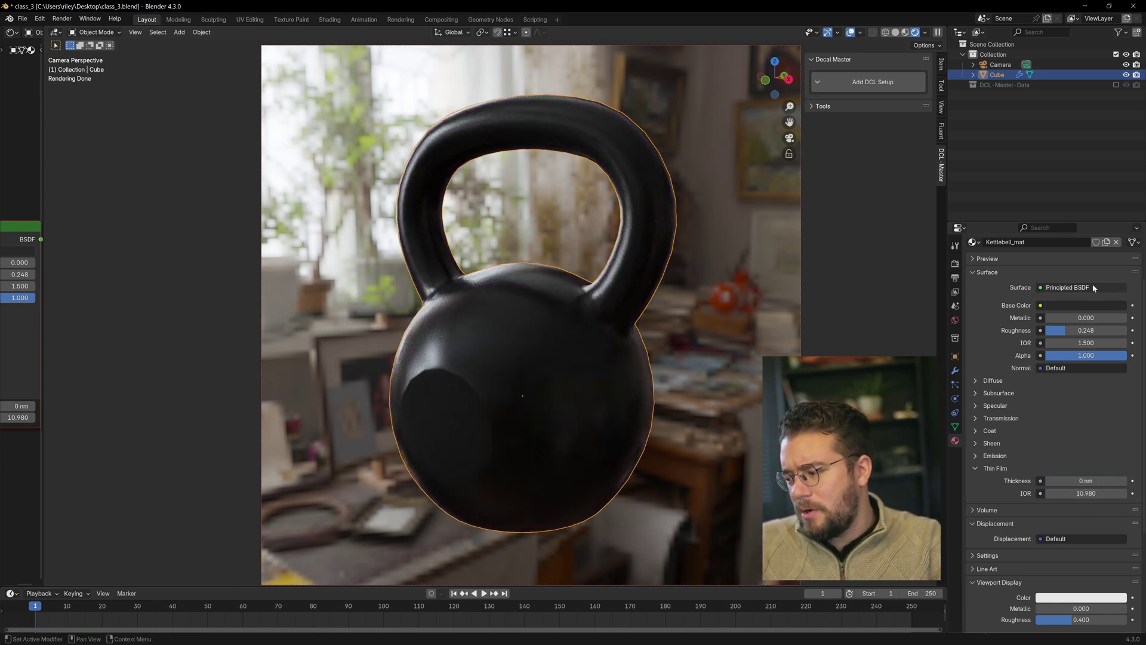
- Lighten the Base Color to the dark grey #4E4E4E and save the file
{"action": "left_click", "coordinate": [1091, 304]}
{"action": "left_click", "coordinate": [1119, 194]}
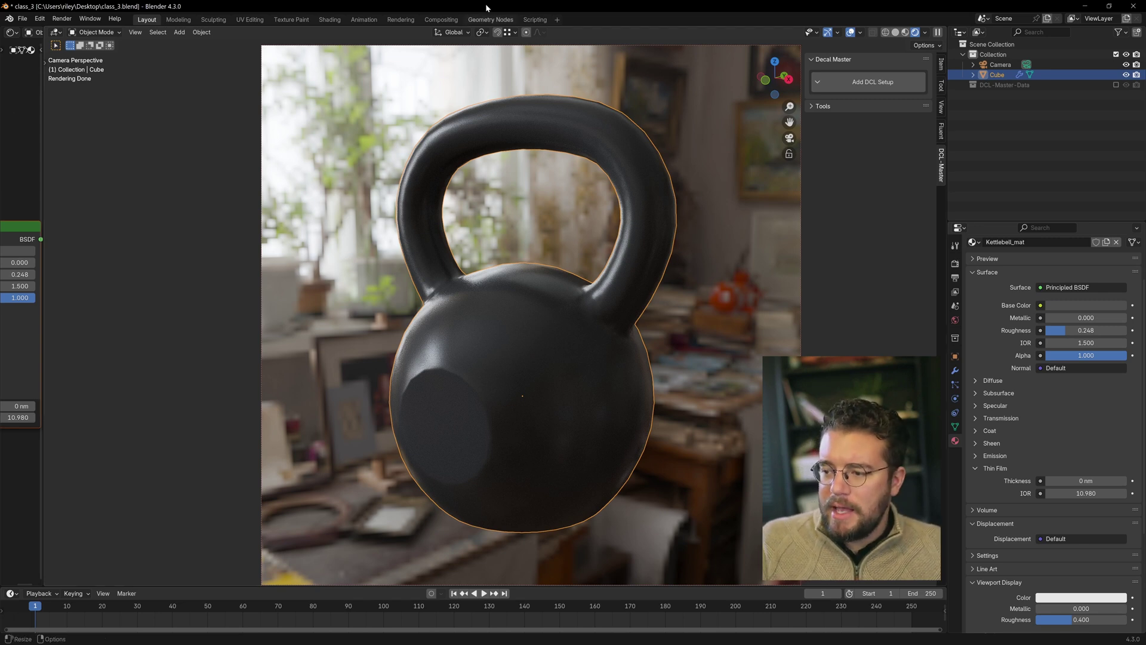
{"action": "key", "text": "ctrl+s"}
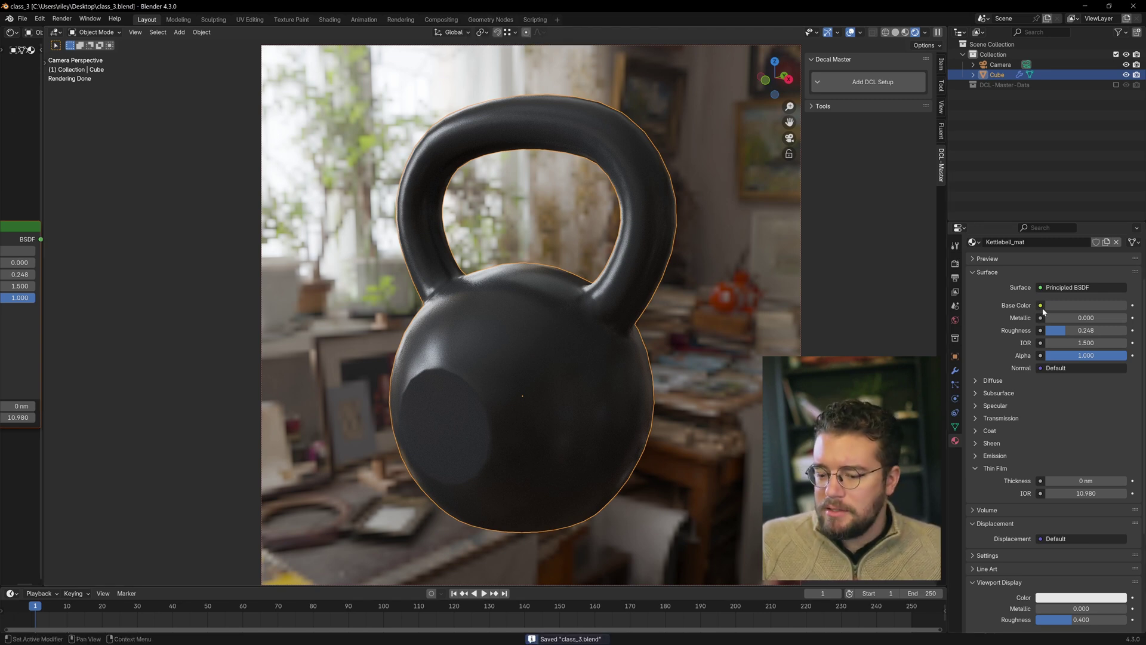
- Darken the Base Color to near black and raise the Roughness to 0.617
{"action": "left_click", "coordinate": [1086, 306]}
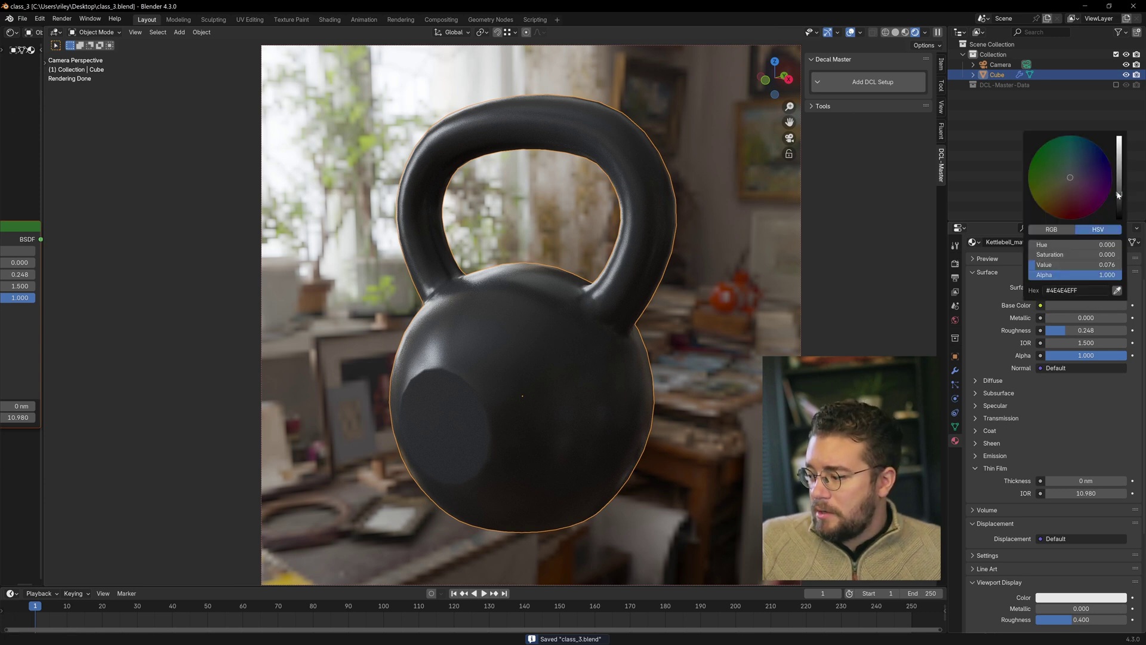
{"action": "left_click_drag", "start_coordinate": [1121, 205], "coordinate": [1120, 210]}
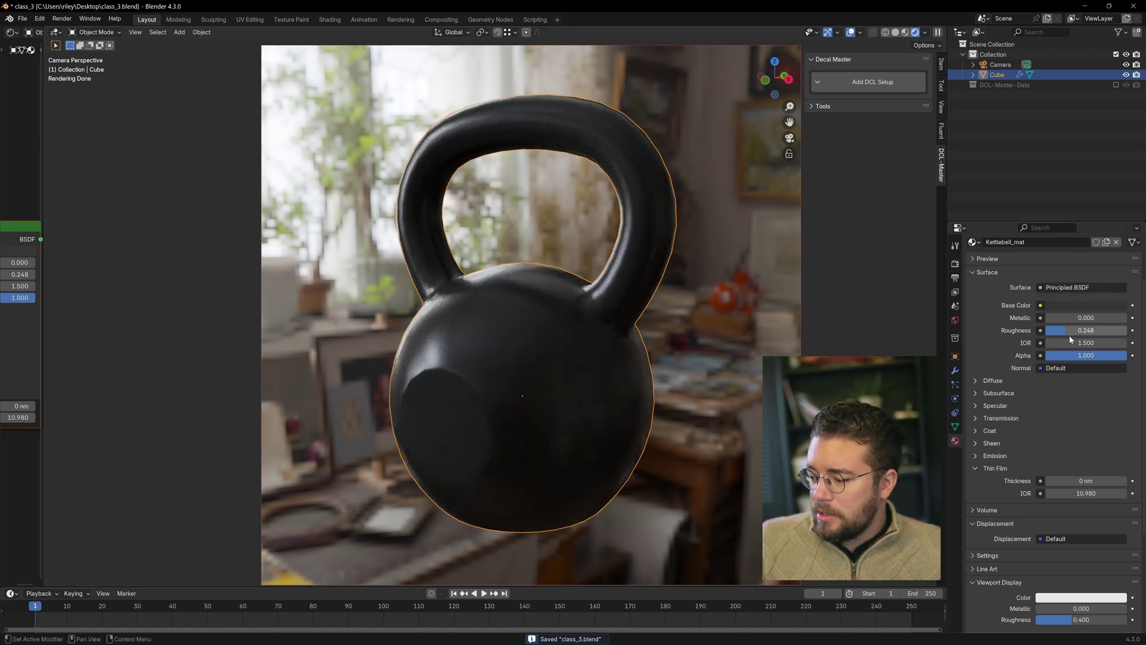
{"action": "left_click_drag", "start_coordinate": [1074, 327], "coordinate": [1095, 331]}
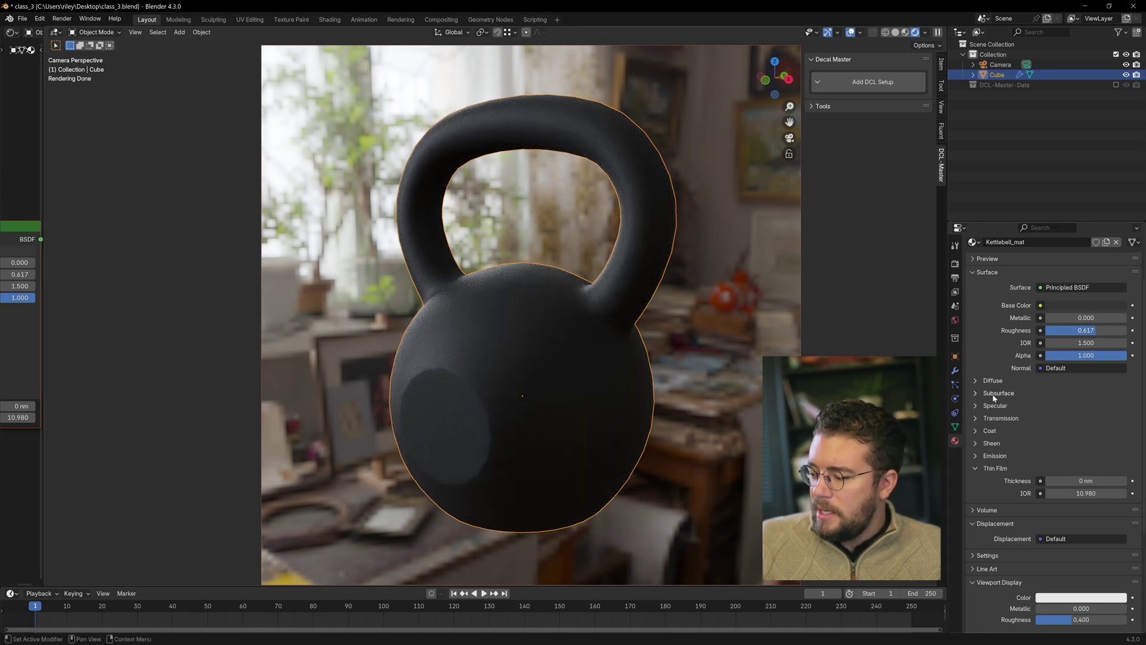
- Try the black material with Metallic at 1.000 and return Metallic to 0
{"action": "left_click", "coordinate": [1058, 319]}
{"action": "type", "text": "1"}
{"action": "key", "text": "Return"}
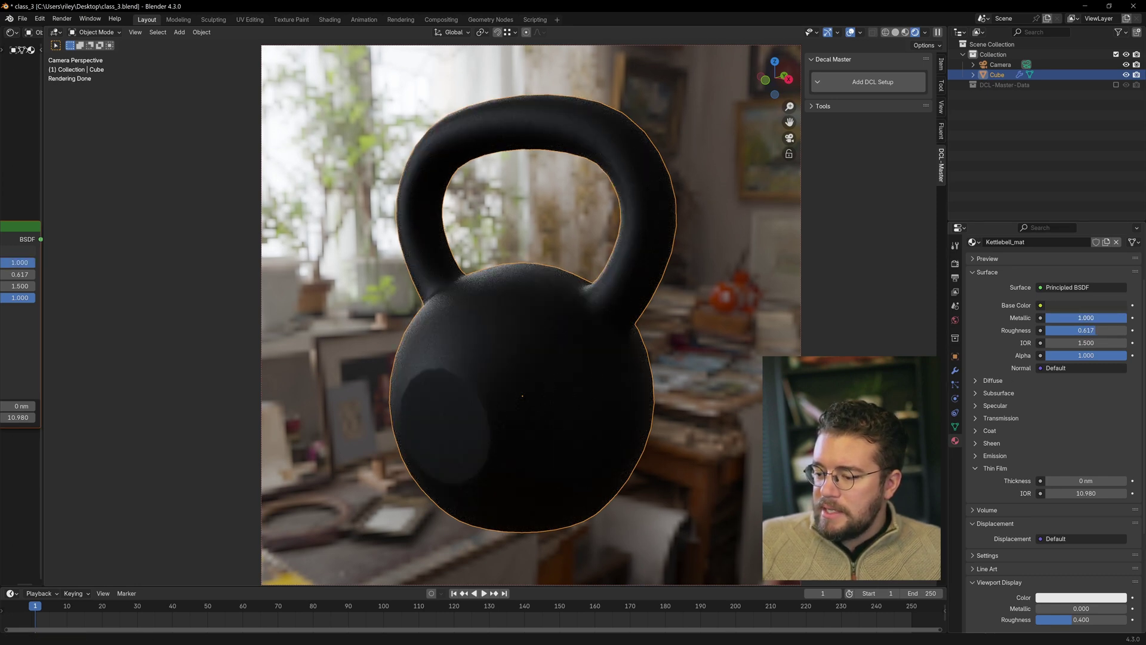
{"action": "left_click_drag", "start_coordinate": [1126, 320], "coordinate": [1045, 320]}
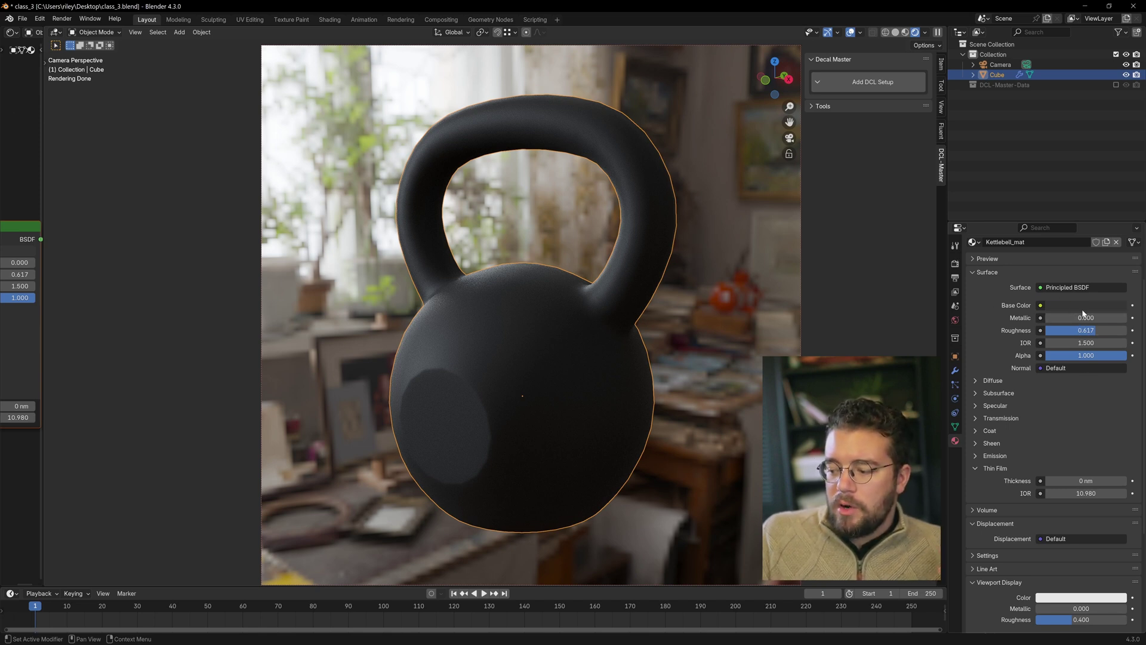
- Widen the shader editor to show the whole material node graph, reframe the kettlebell render and save the file
{"action": "scroll", "coordinate": [1082, 311], "scroll_direction": "up", "scroll_amount": 3}
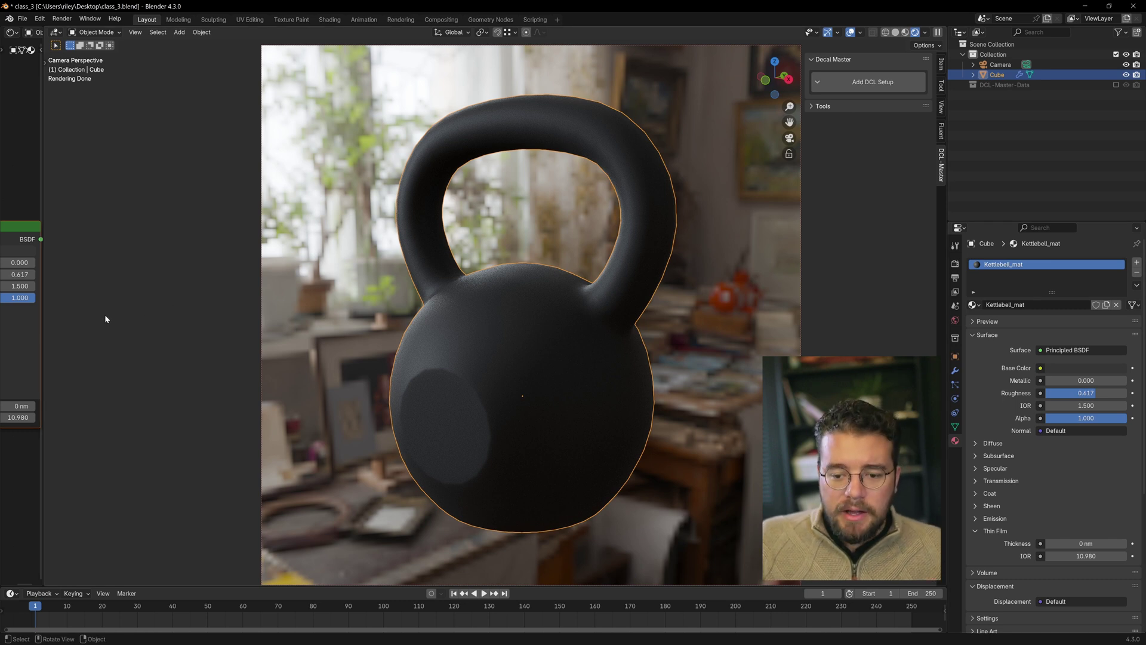
{"action": "left_click_drag", "start_coordinate": [42, 327], "coordinate": [351, 345]}
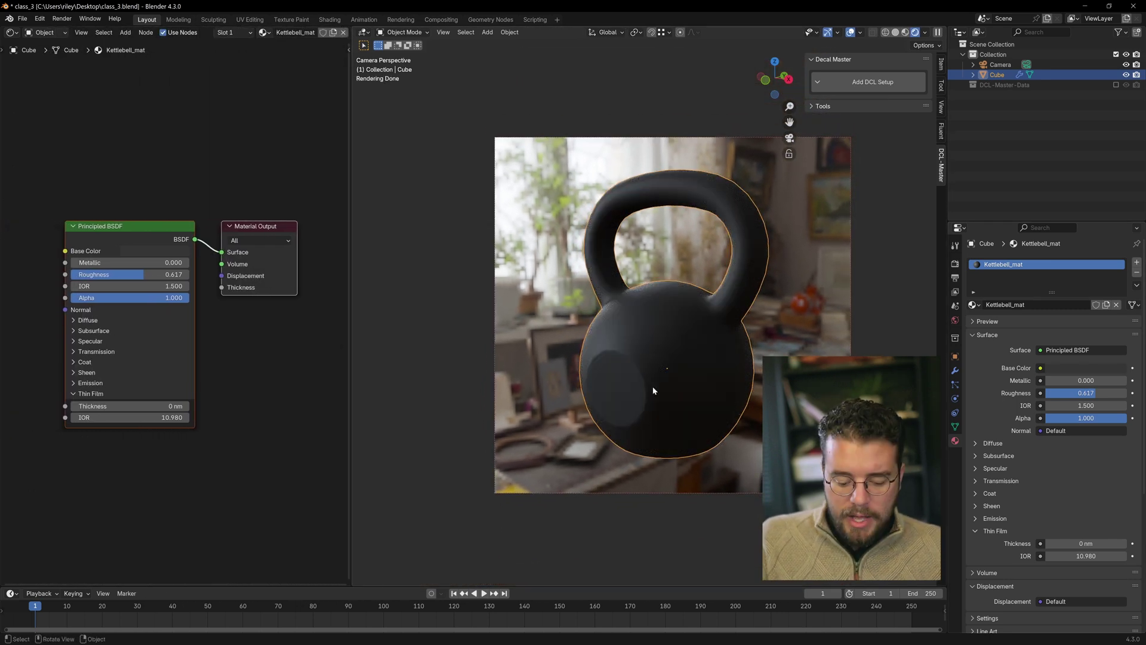
{"action": "middle_click_drag", "start_coordinate": [668, 336], "coordinate": [628, 263], "text": "ctrl"}
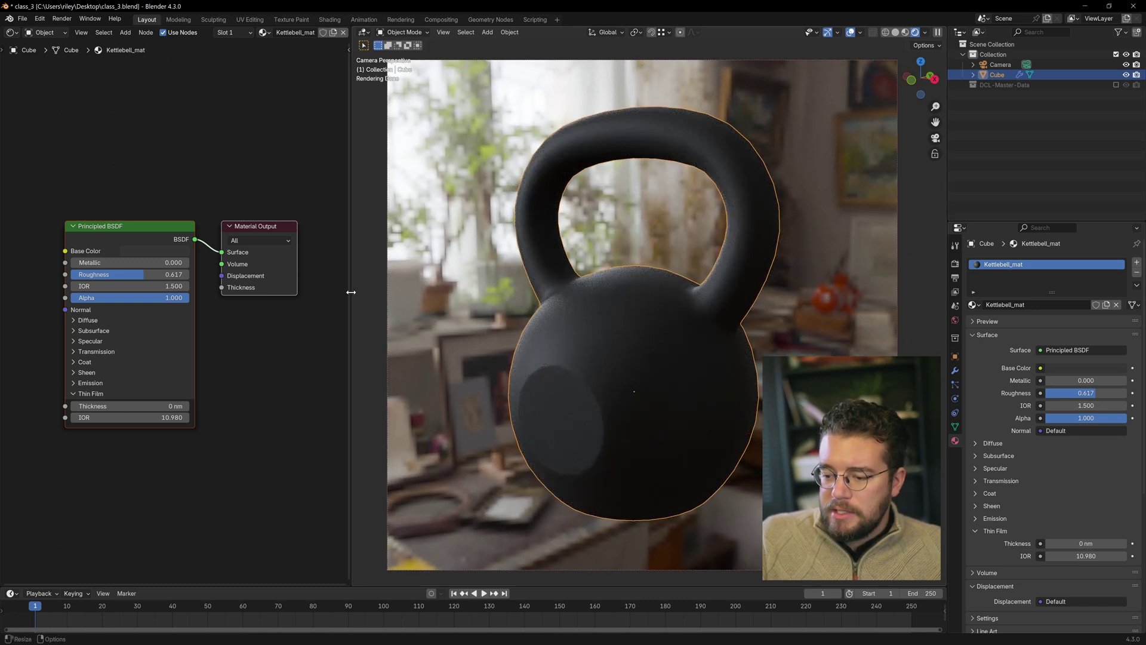
{"action": "left_click_drag", "start_coordinate": [350, 283], "coordinate": [463, 283]}
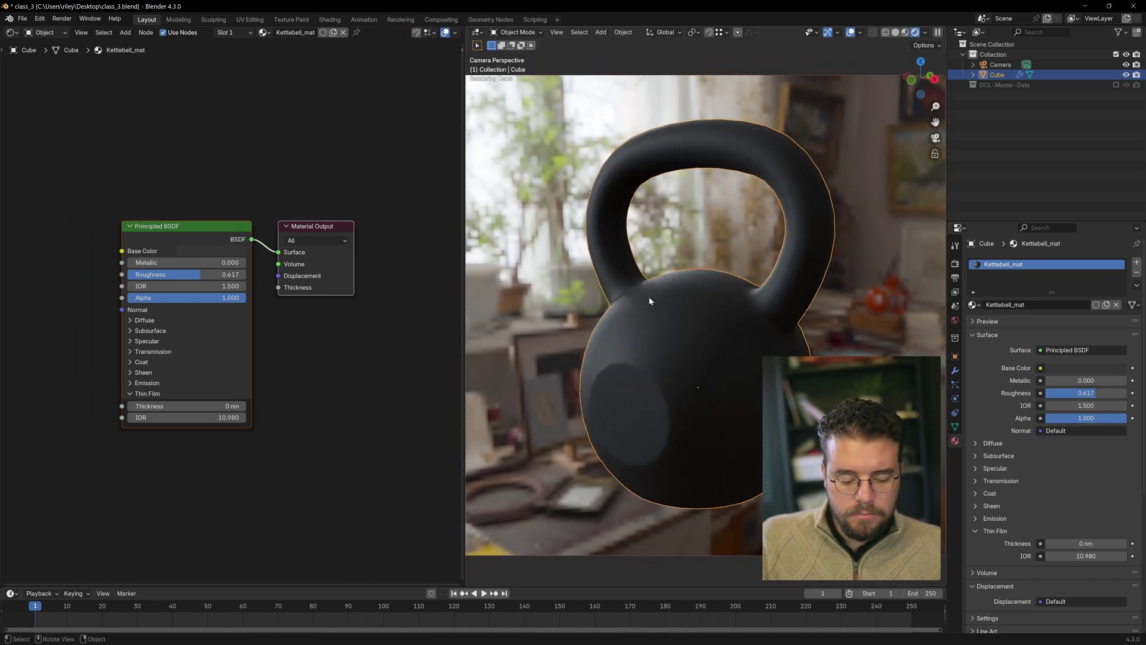
{"action": "key", "text": "ctrl+s"}
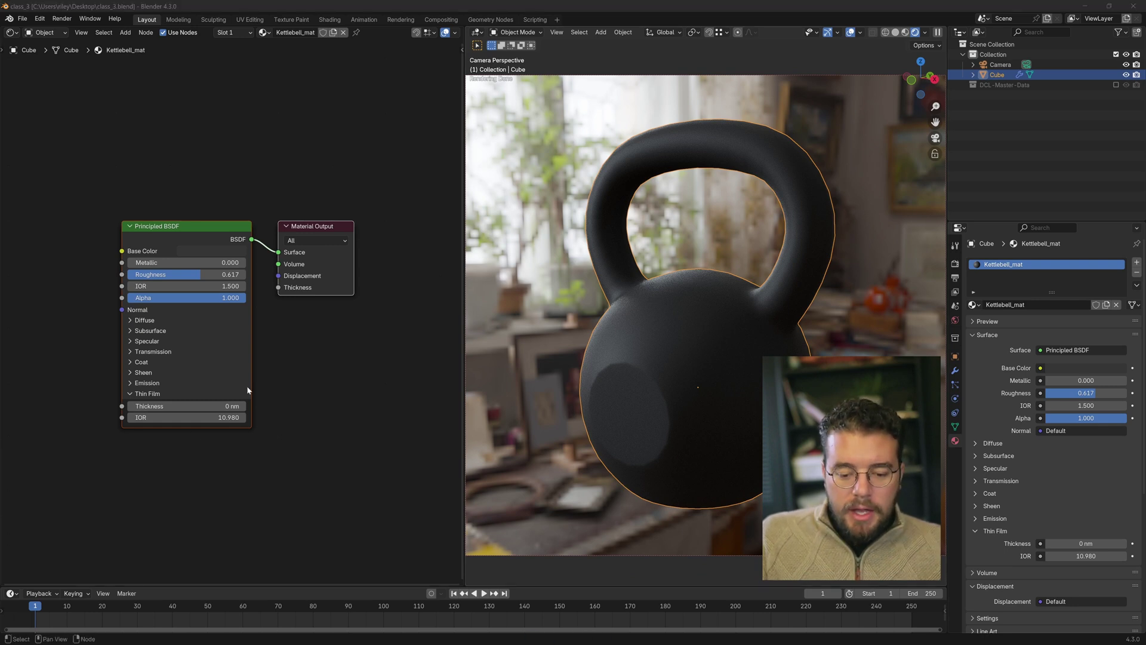
- Rearrange the Principled BSDF and Material Output nodes so they sit higher and side by side in the node graph
{"action": "middle_click_drag", "start_coordinate": [313, 346], "coordinate": [369, 362]}
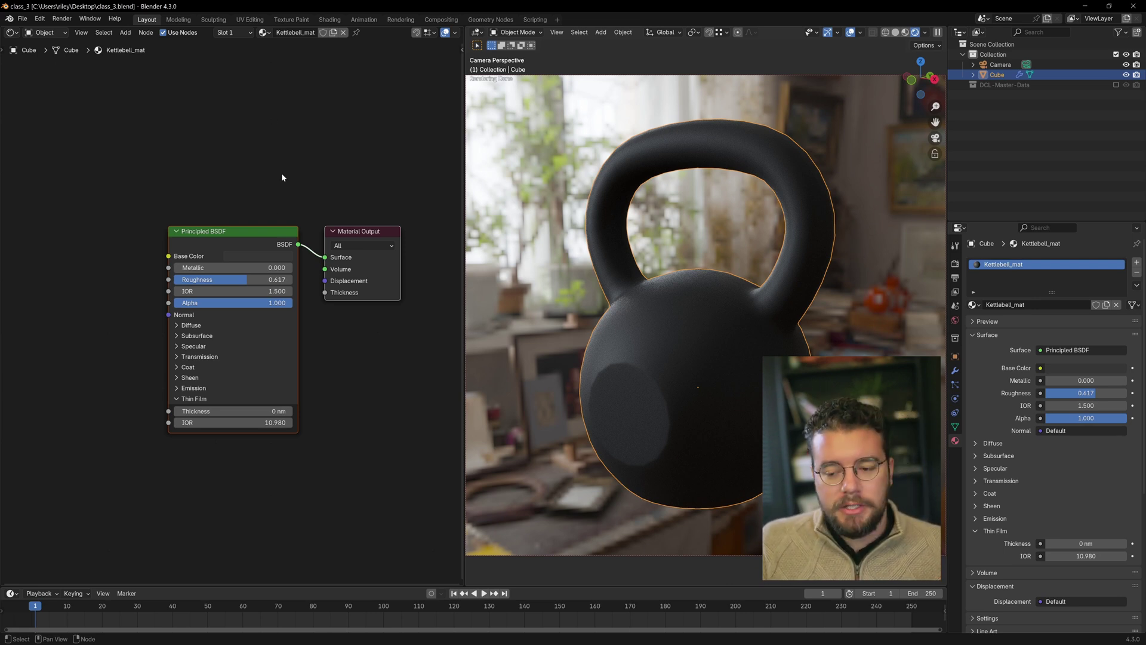
{"action": "left_click_drag", "start_coordinate": [244, 231], "coordinate": [218, 195]}
{"action": "left_click", "coordinate": [220, 218]}
{"action": "left_click_drag", "start_coordinate": [352, 219], "coordinate": [370, 187]}
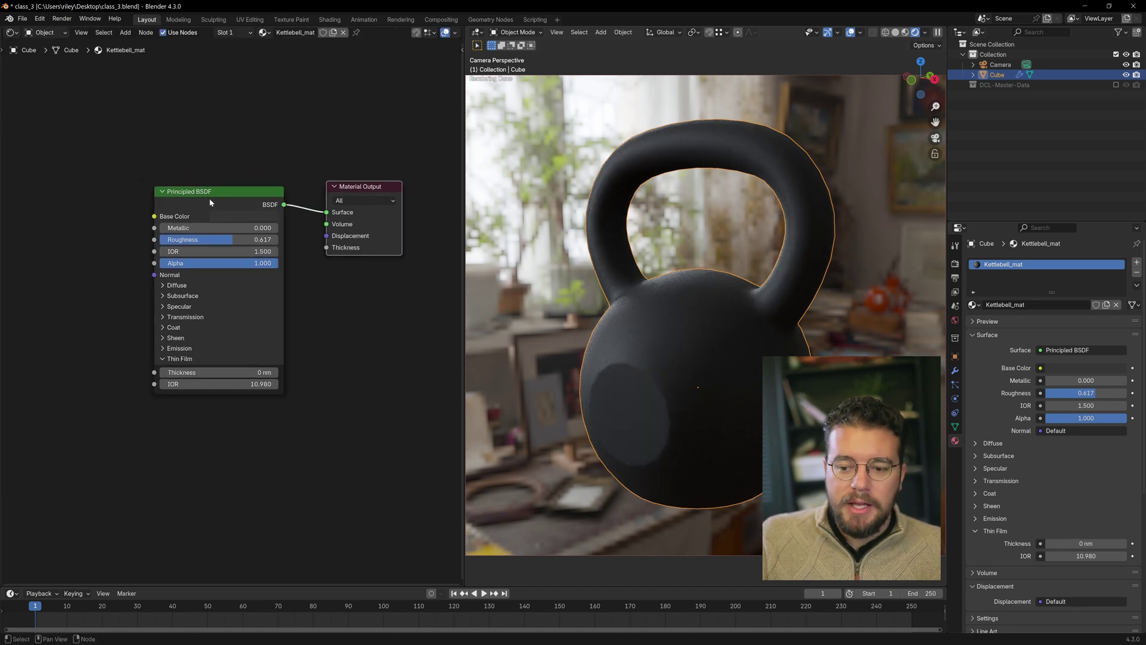
{"action": "left_click_drag", "start_coordinate": [214, 198], "coordinate": [221, 204]}
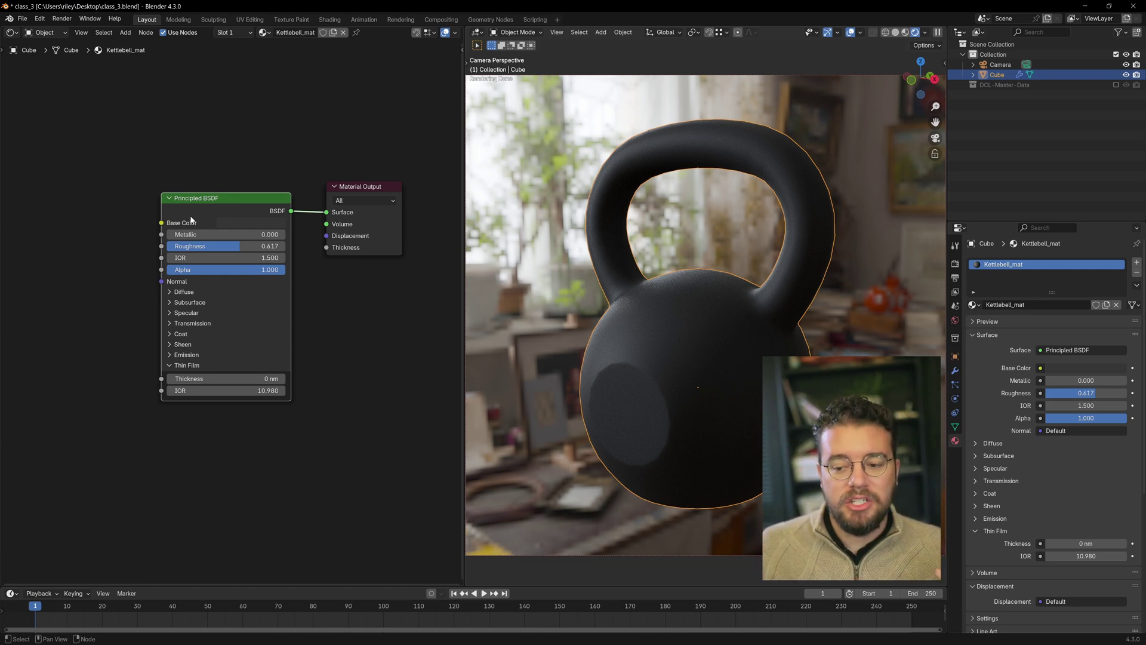
{"action": "left_click_drag", "start_coordinate": [238, 202], "coordinate": [248, 206]}
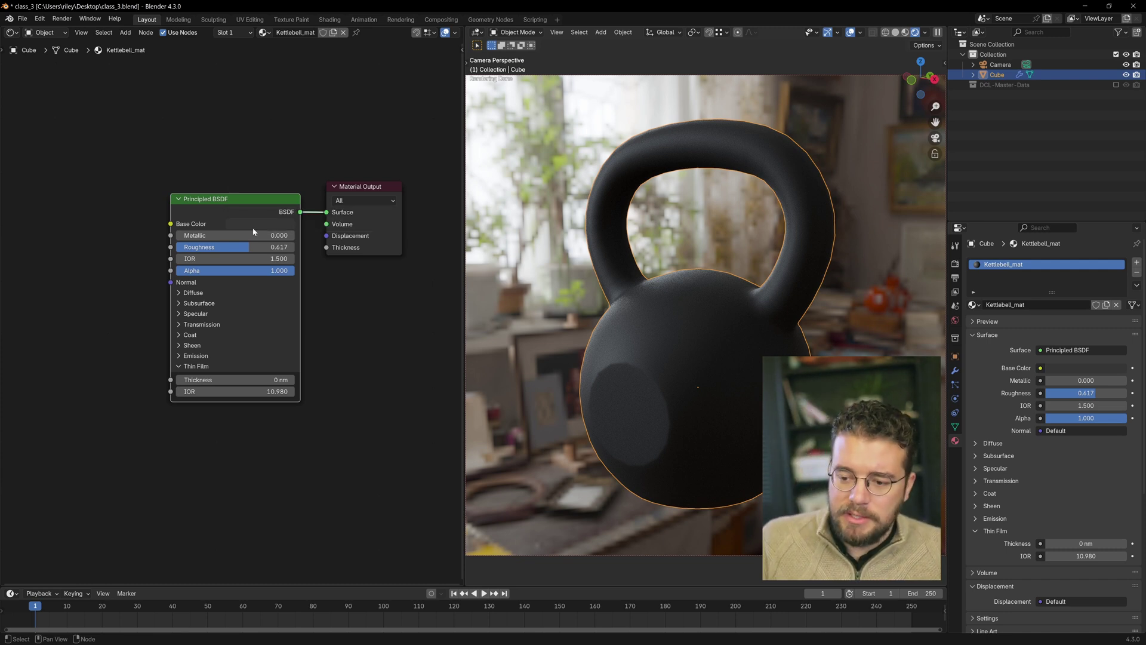
{"action": "middle_click_drag", "start_coordinate": [163, 238], "coordinate": [262, 268]}
{"action": "scroll", "coordinate": [261, 268], "scroll_direction": "up", "scroll_amount": 2}
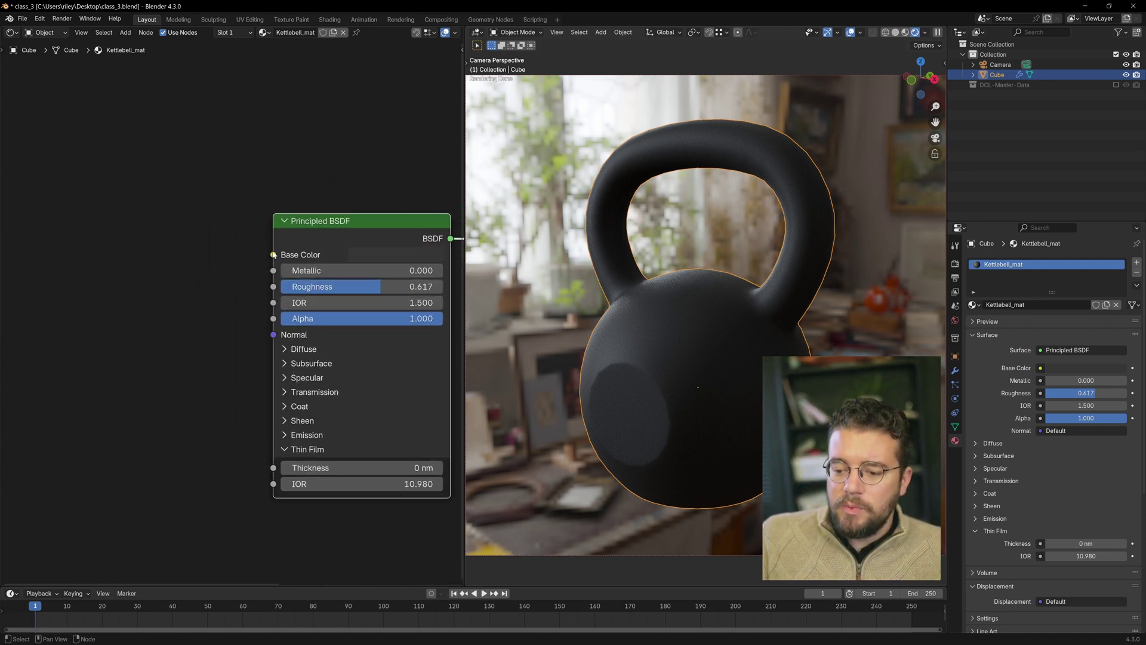
{"action": "left_click_drag", "start_coordinate": [275, 255], "coordinate": [114, 246]}
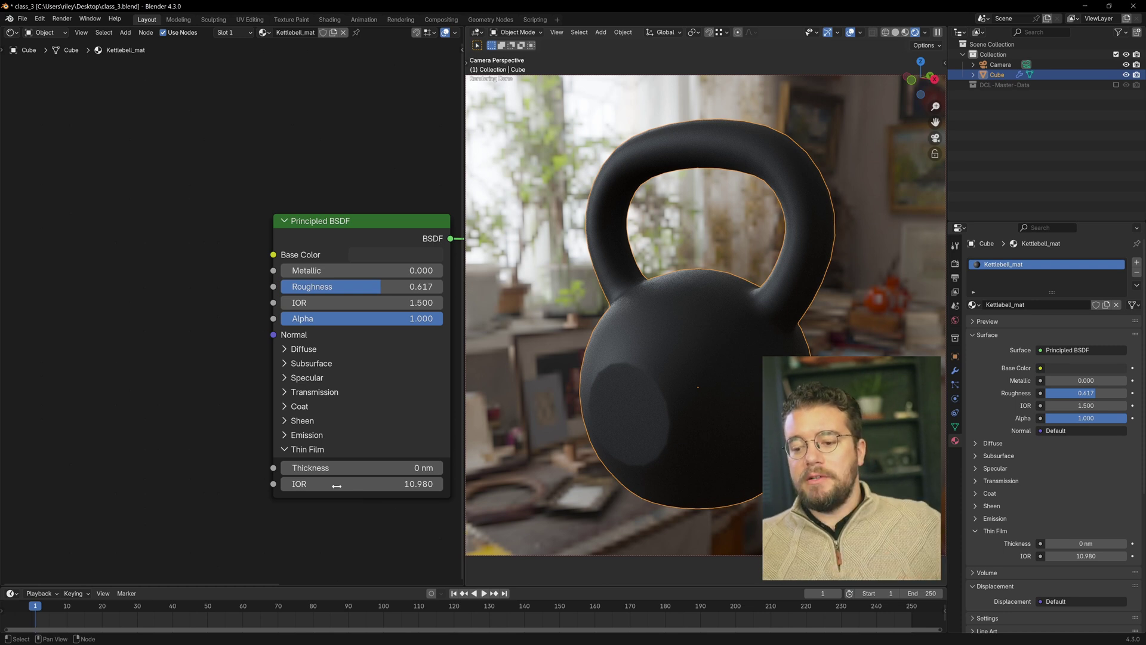
{"action": "left_click_drag", "start_coordinate": [273, 255], "coordinate": [167, 259]}
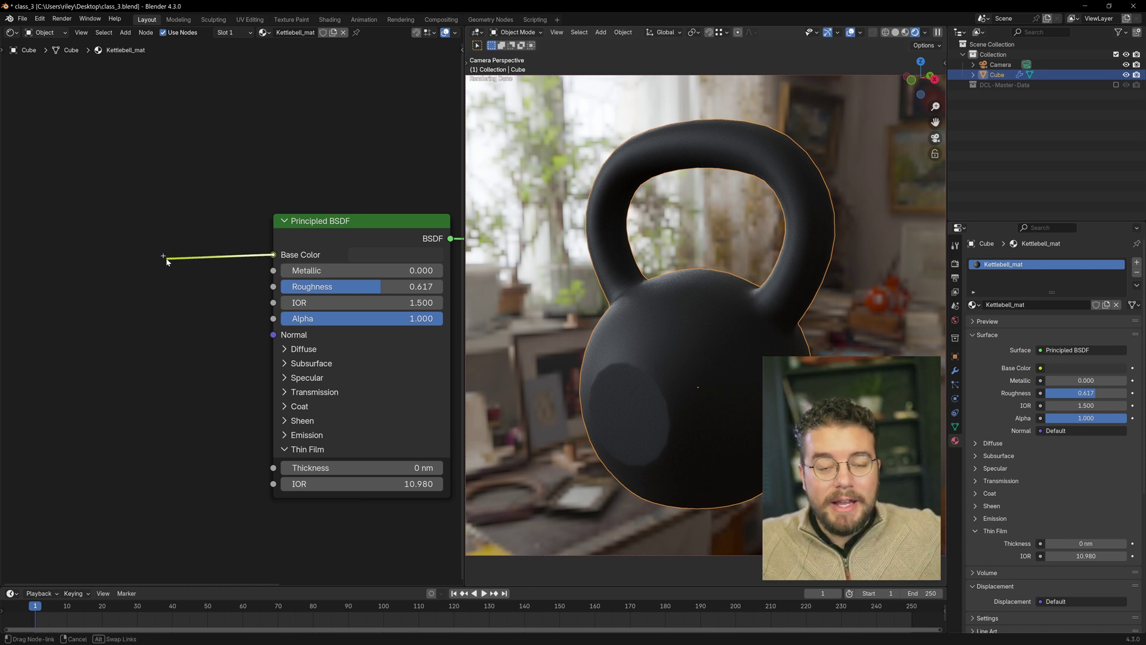
{"action": "left_click_drag", "start_coordinate": [168, 261], "coordinate": [167, 262]}
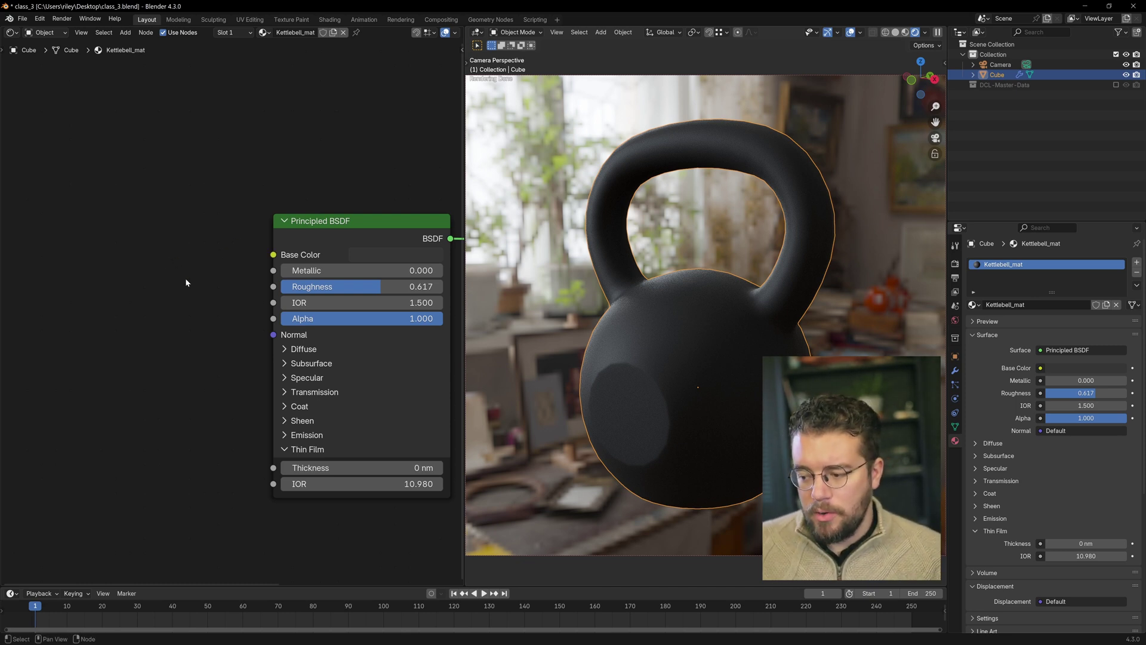
- Add a Noise Texture node before the Principled BSDF, try its Color output on the Base Color and connect the Fac output instead
{"action": "scroll", "coordinate": [169, 215], "scroll_direction": "down", "scroll_amount": 2}
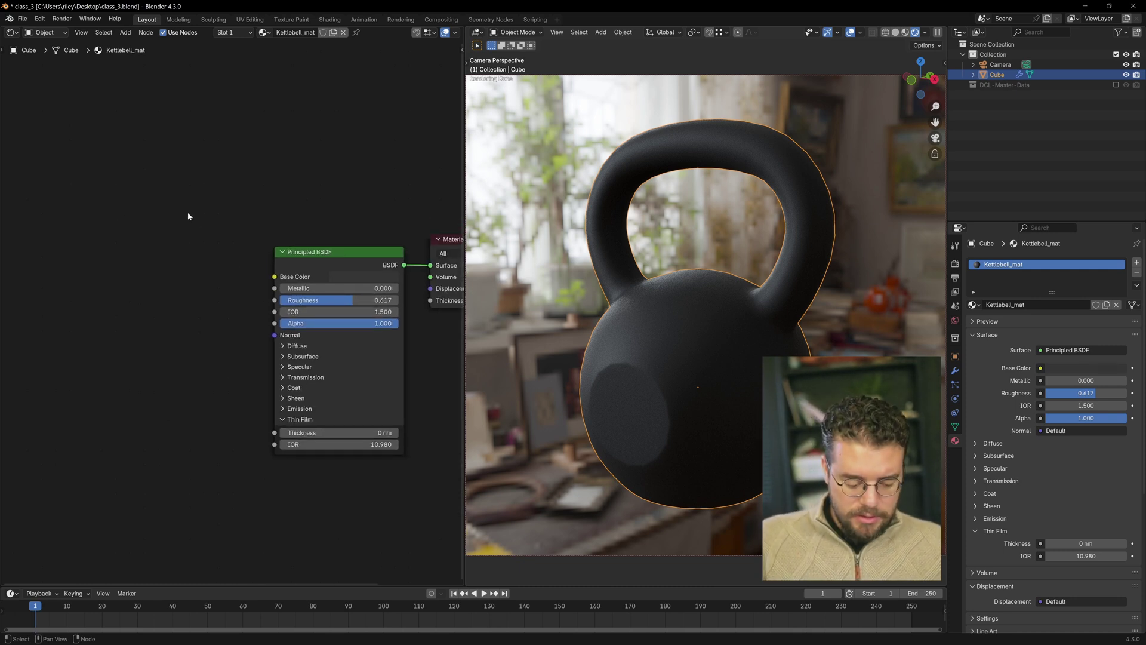
{"action": "key", "text": "shift+a"}
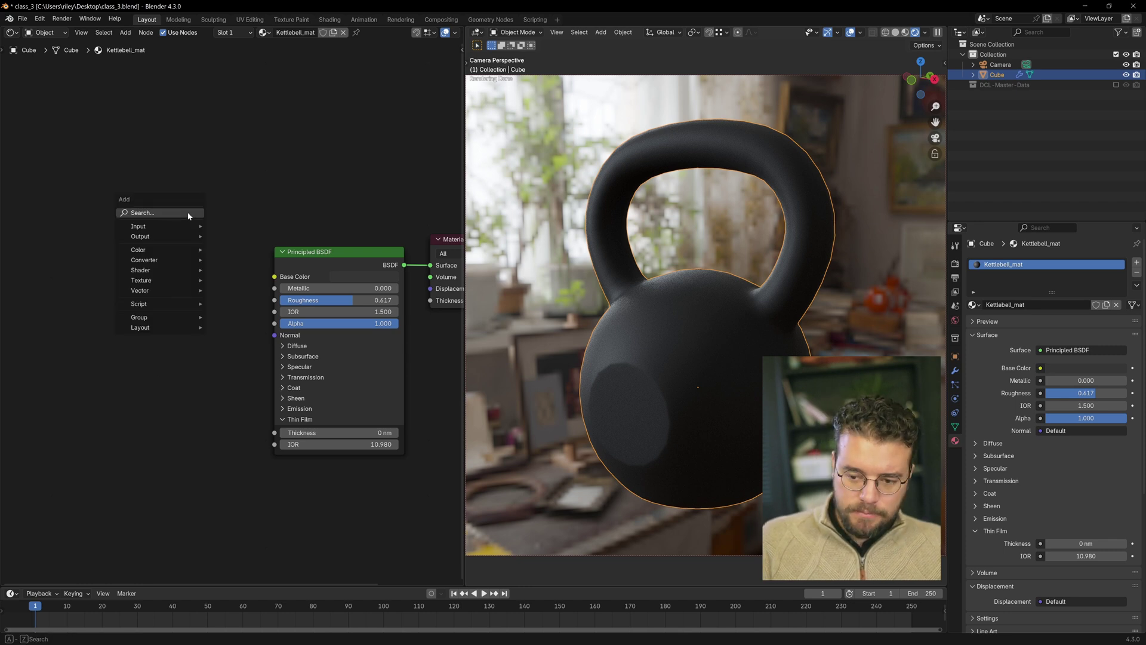
{"action": "type", "text": "nois"}
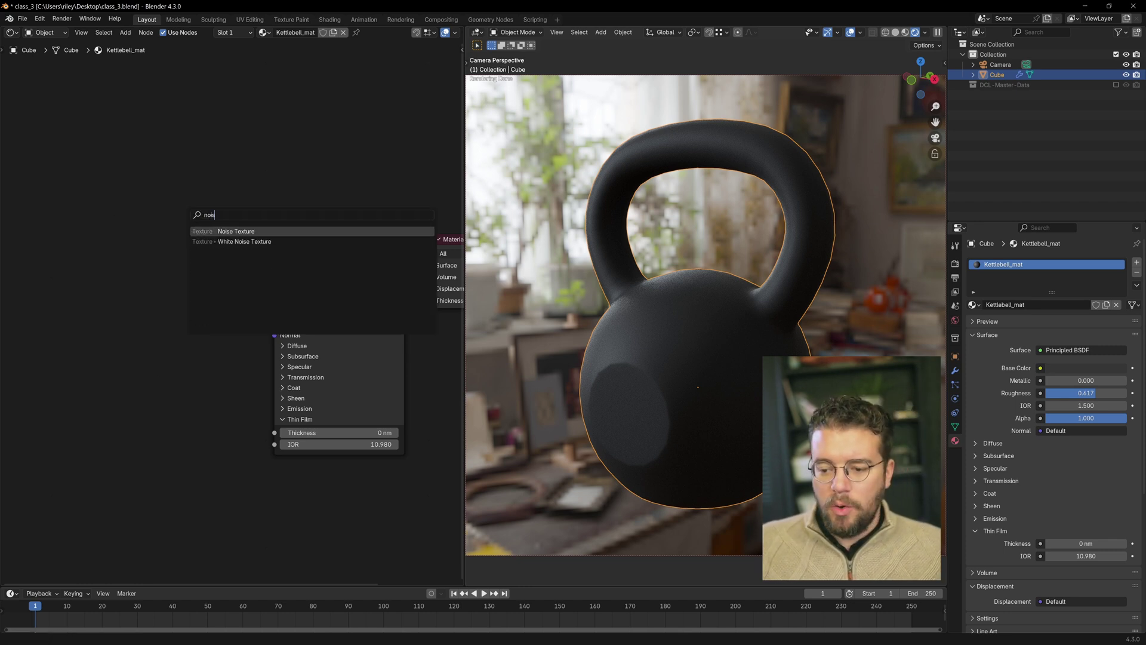
{"action": "key", "text": "Return"}
{"action": "left_click", "coordinate": [177, 290]}
{"action": "left_click_drag", "start_coordinate": [179, 285], "coordinate": [274, 276]}
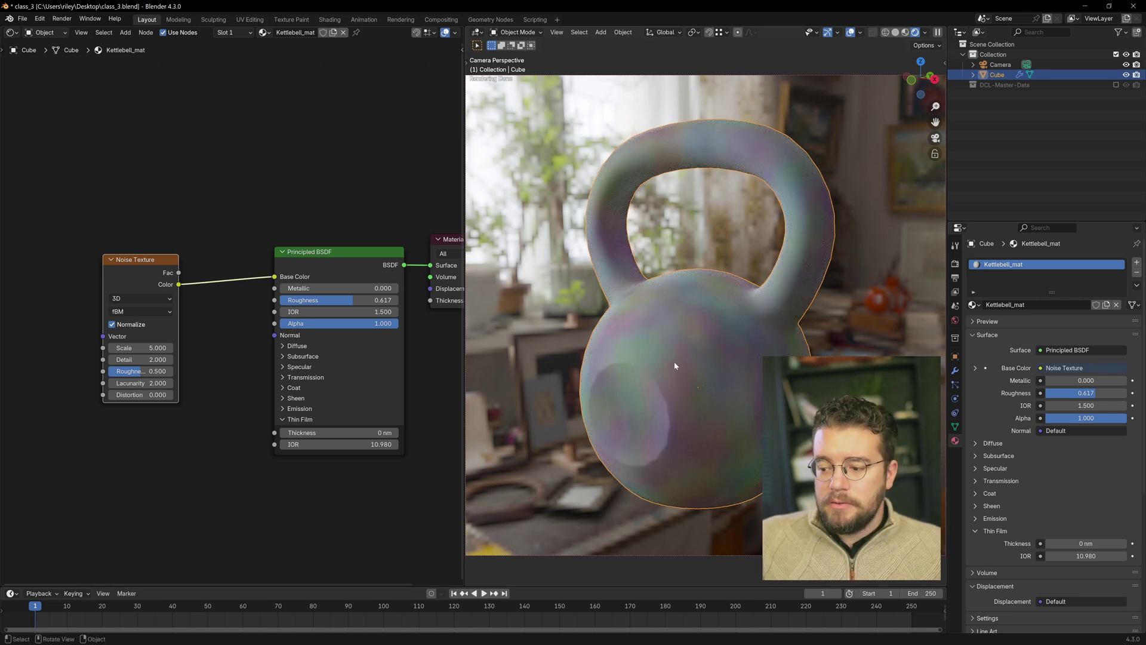
{"action": "left_click_drag", "start_coordinate": [179, 272], "coordinate": [274, 277]}
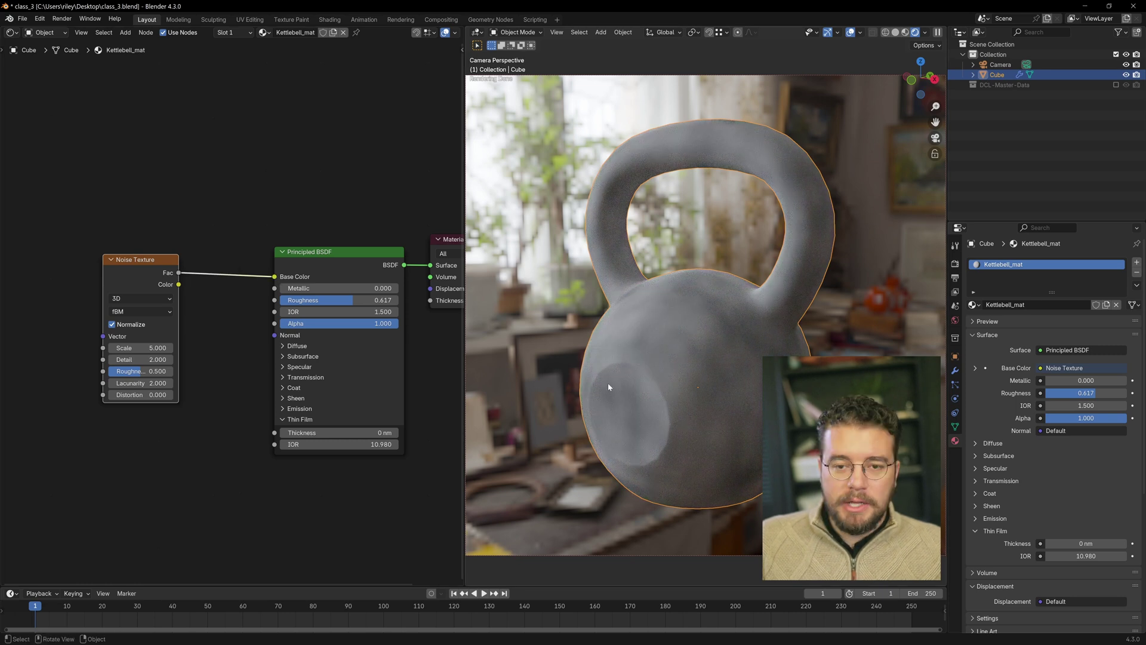
- Set the Noise Texture's Scale to 26.580 and Detail to 15.000, try a Distortion of 1.100 and undo the distortion
{"action": "left_click_drag", "start_coordinate": [140, 347], "coordinate": [203, 359]}
{"action": "mouse_move", "coordinate": [141, 394]}
{"action": "left_mouse_down"}
{"action": "mouse_move", "coordinate": [191, 394]}
{"action": "mouse_move", "coordinate": [155, 394]}
{"action": "left_mouse_up"}
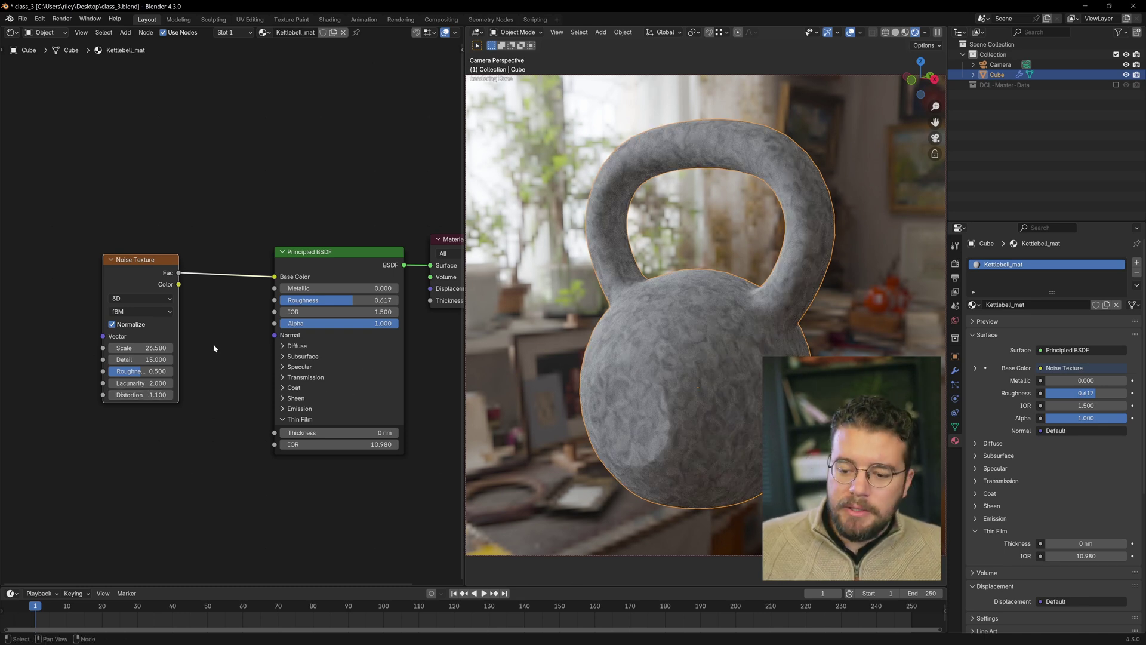
{"action": "key", "text": "ctrl+z"}
- Insert a Color Ramp node into the link between the Noise Texture's Fac and the Base Color
{"action": "scroll", "coordinate": [214, 277], "scroll_direction": "up", "scroll_amount": 2}
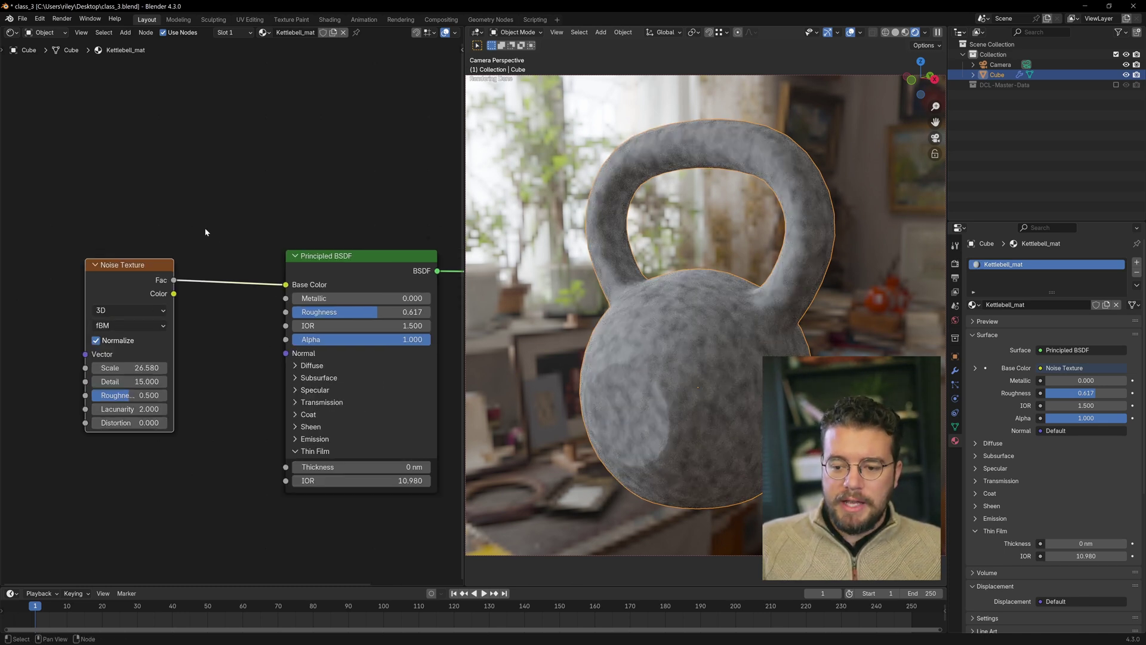
{"action": "key", "text": "shift+a"}
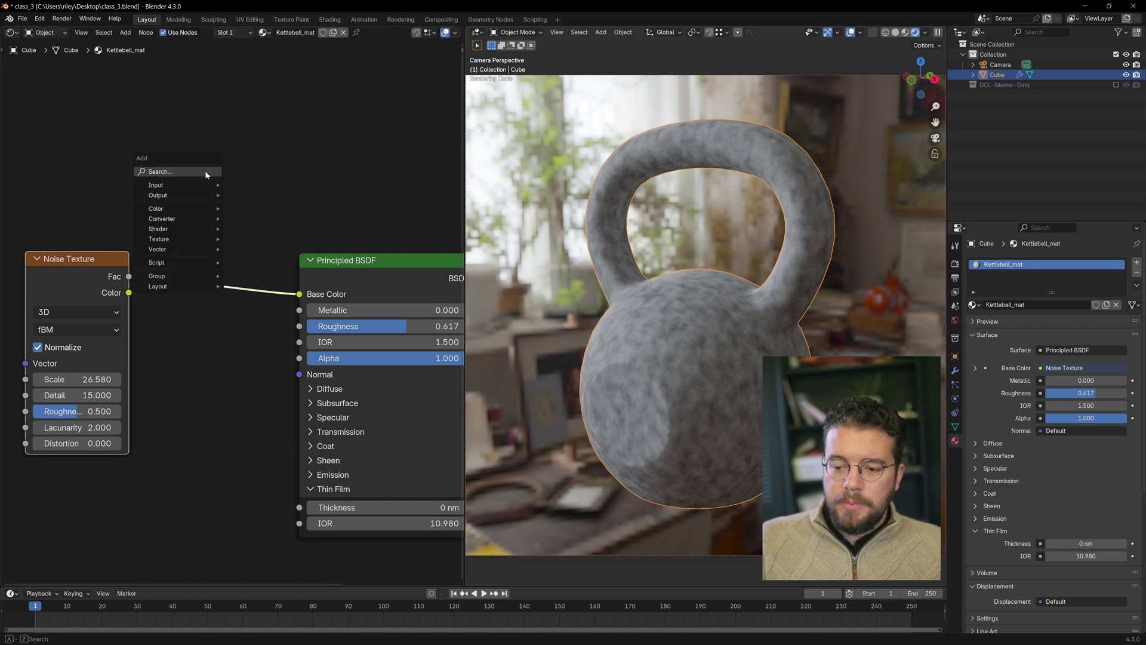
{"action": "type", "text": "ramp"}
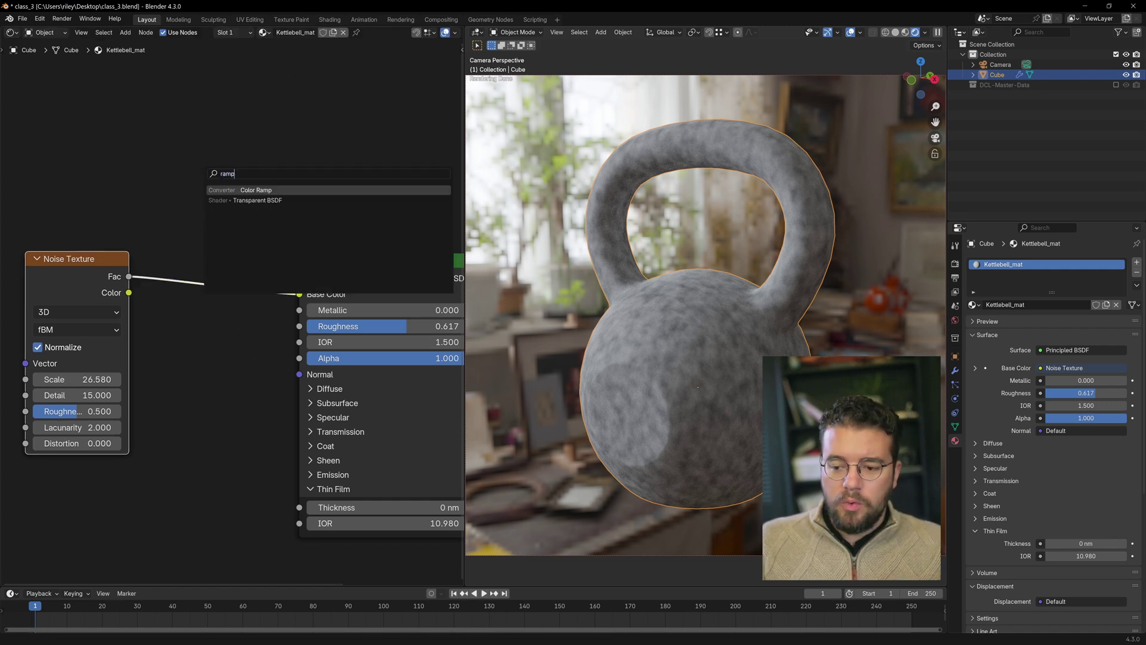
{"action": "key", "text": "Return"}
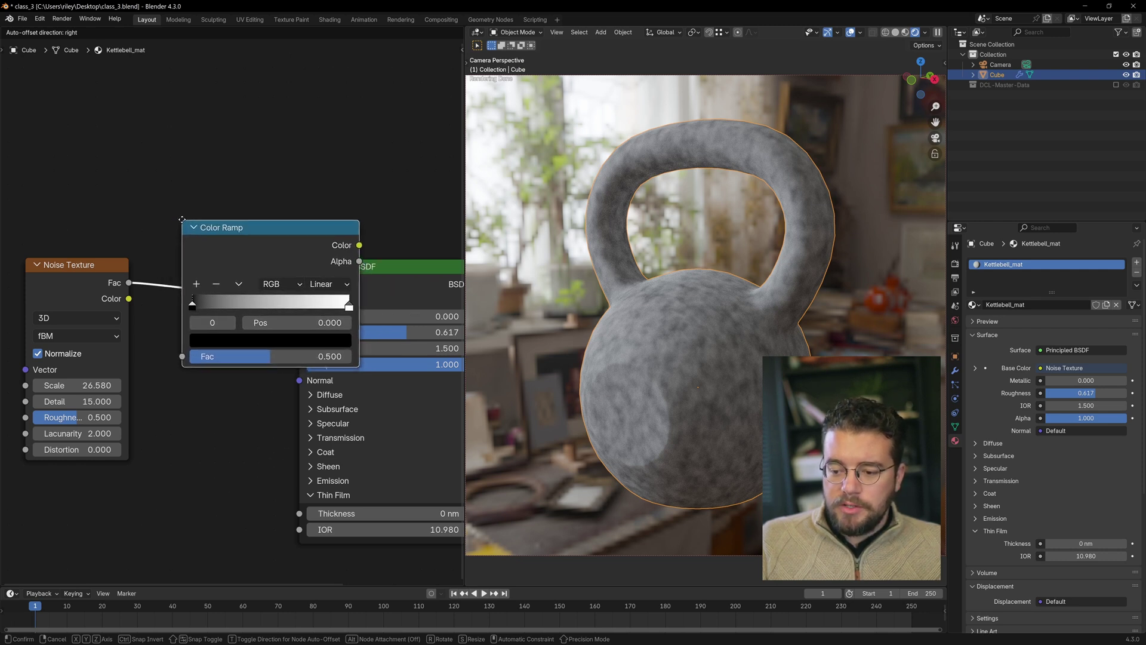
{"action": "left_click", "coordinate": [174, 228]}
{"action": "left_click_drag", "start_coordinate": [281, 230], "coordinate": [277, 219]}
- Tighten the Color Ramp by moving the white stop to 0.591 and the black stop to about a third of the ramp
{"action": "scroll", "coordinate": [337, 282], "scroll_direction": "up", "scroll_amount": 5}
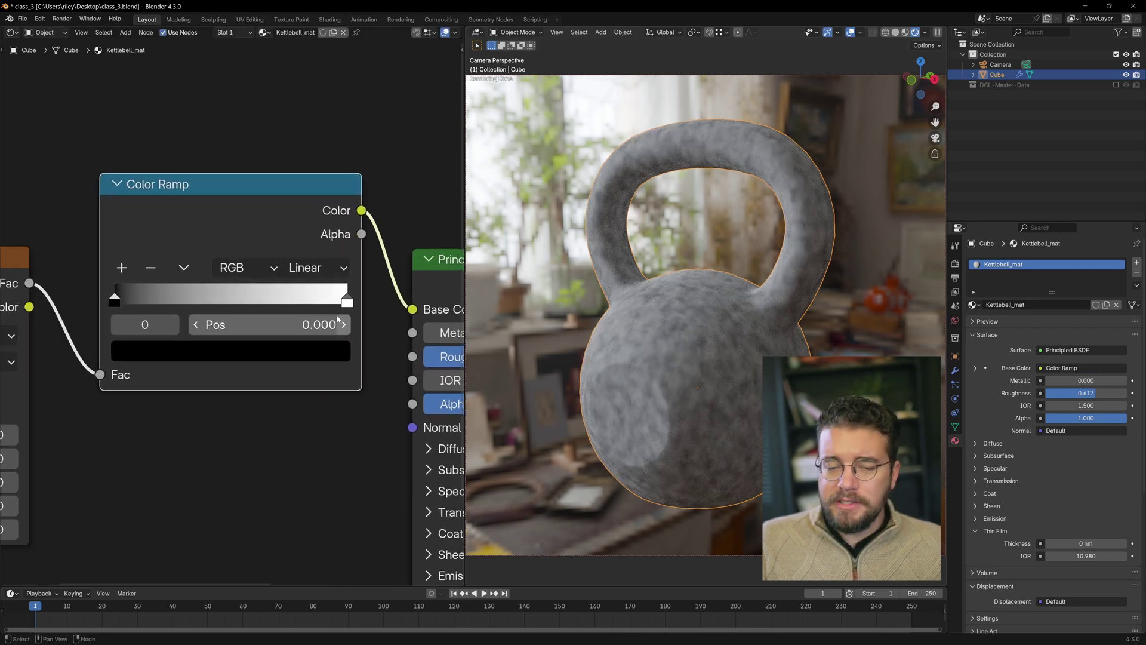
{"action": "left_click_drag", "start_coordinate": [347, 305], "coordinate": [252, 303]}
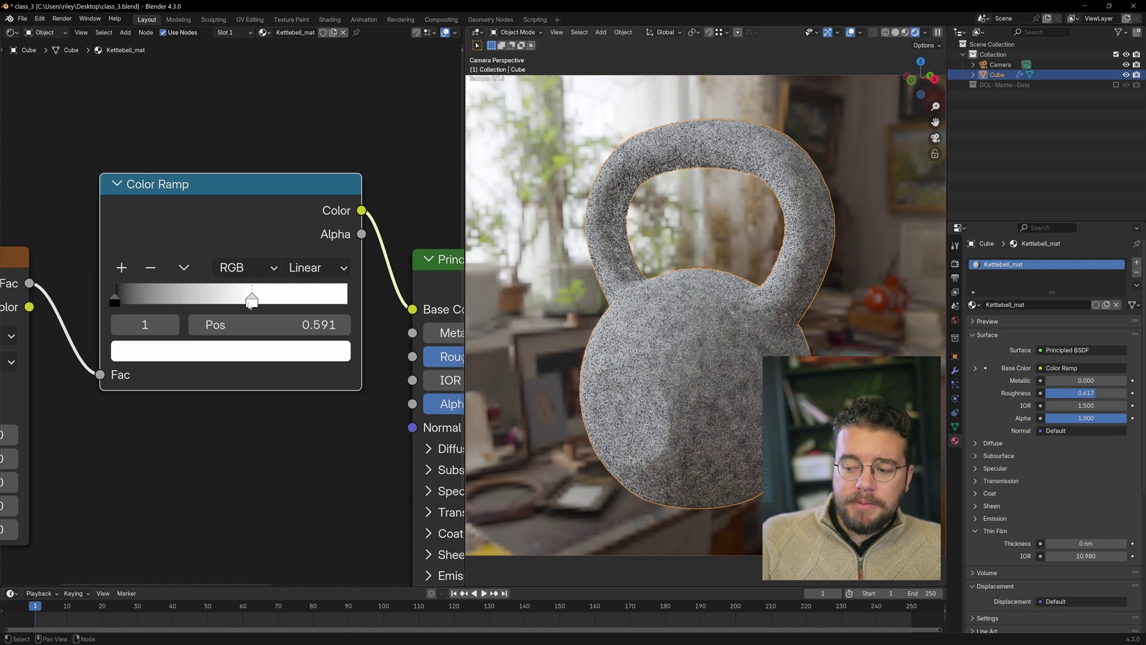
{"action": "left_click_drag", "start_coordinate": [123, 303], "coordinate": [195, 302]}
{"action": "left_click", "coordinate": [251, 301]}
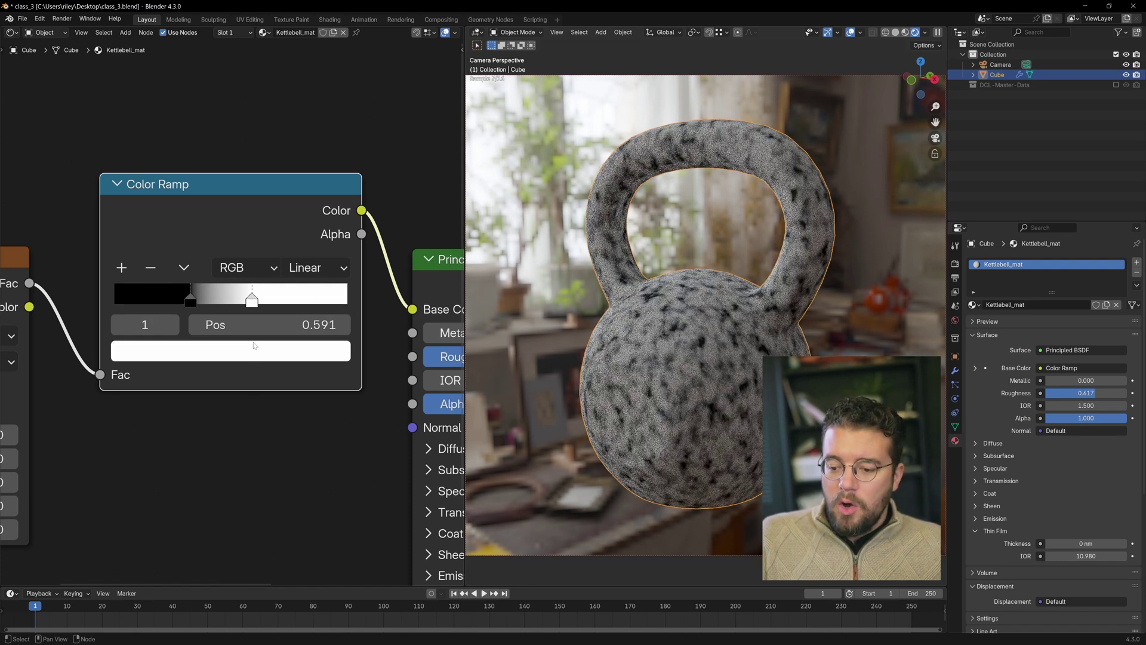
- Darken the Color Ramp's white stop to #222222 and set the Noise Texture's Scale to 44.010
{"action": "left_click", "coordinate": [252, 352]}
{"action": "left_click_drag", "start_coordinate": [311, 30], "coordinate": [311, 177]}
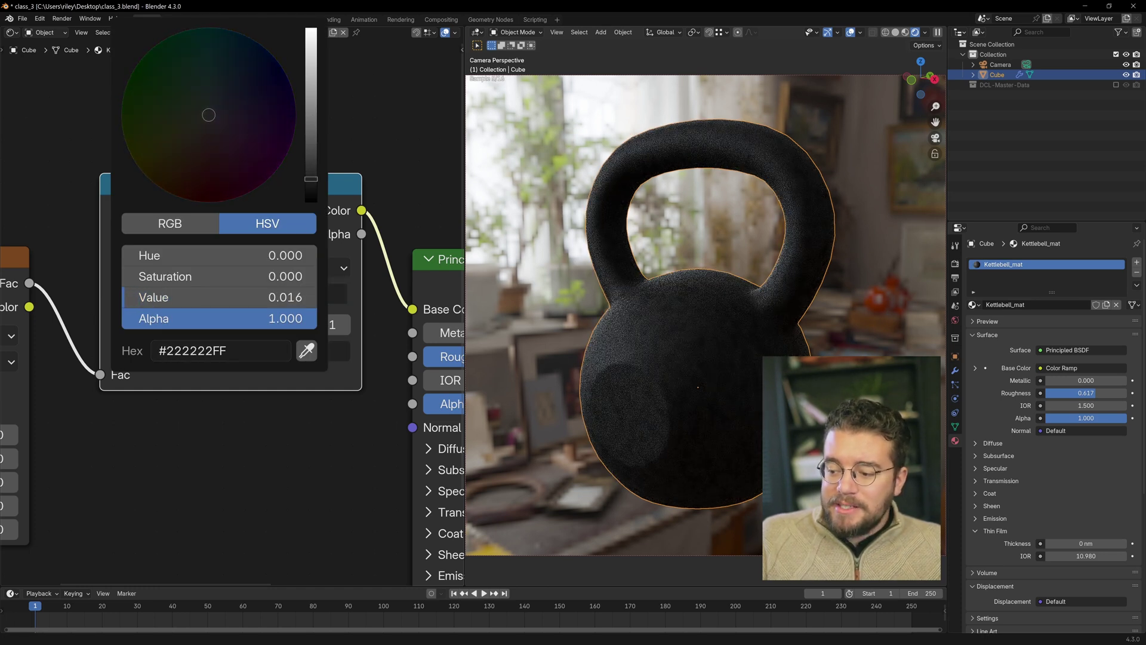
{"action": "middle_click_drag", "start_coordinate": [147, 418], "coordinate": [389, 387]}
{"action": "left_click_drag", "start_coordinate": [195, 405], "coordinate": [250, 406]}
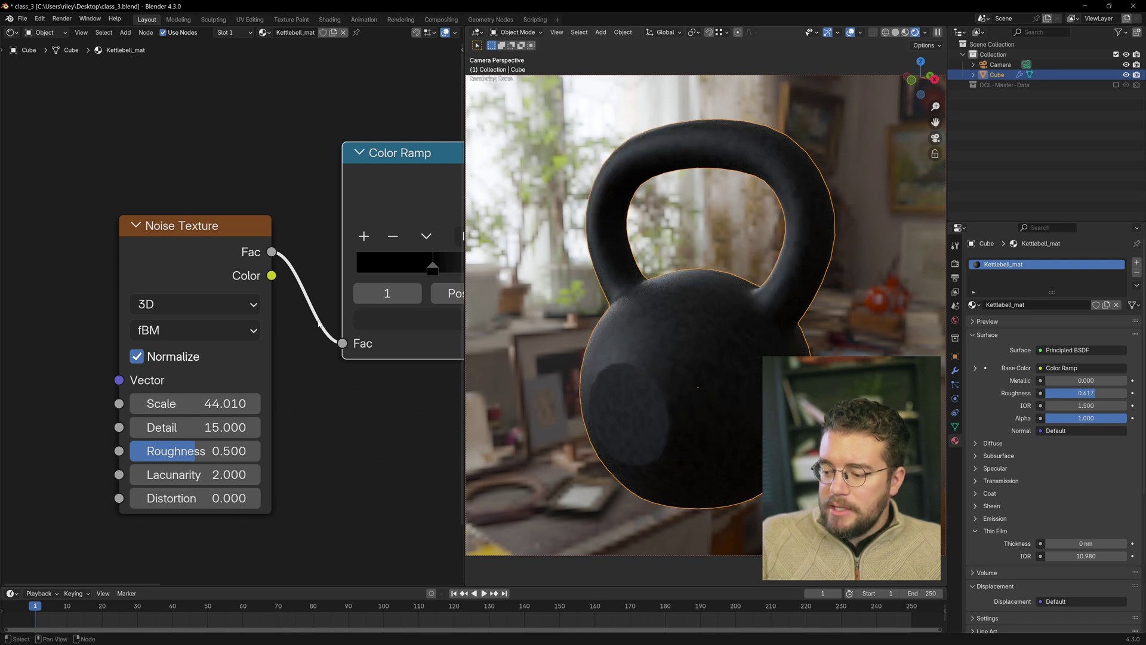
- Lighten the Color Ramp's black stop to the dark grey #1C1C1C
{"action": "middle_click_drag", "start_coordinate": [388, 294], "coordinate": [116, 298]}
{"action": "left_click", "coordinate": [161, 272]}
{"action": "left_click", "coordinate": [281, 324]}
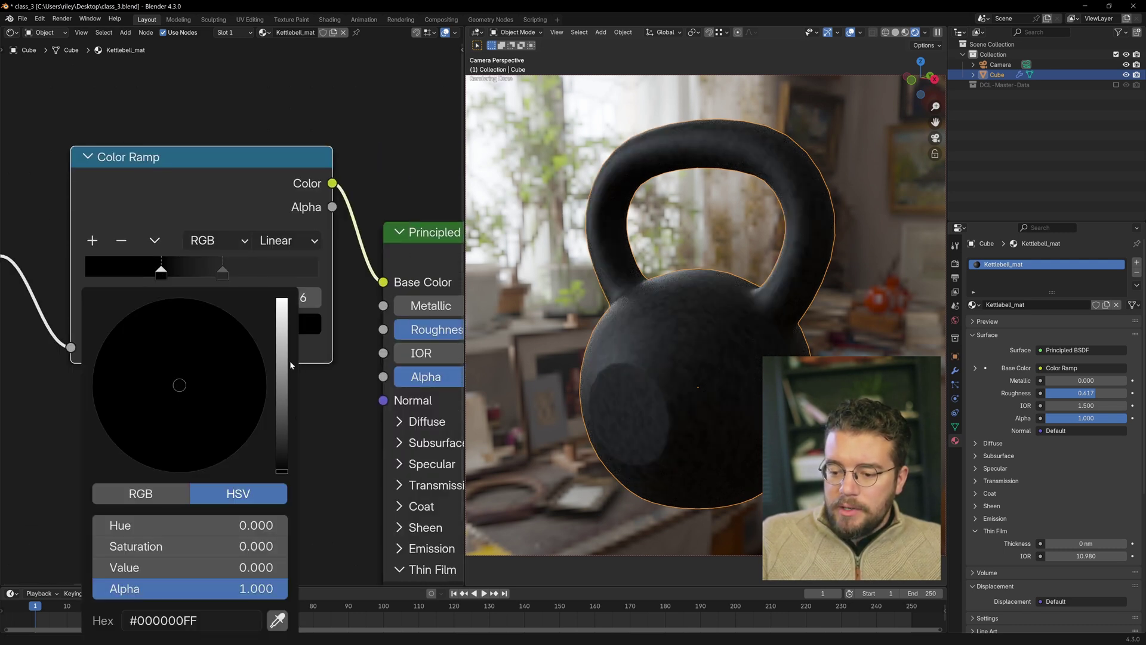
{"action": "left_click_drag", "start_coordinate": [287, 473], "coordinate": [287, 453]}
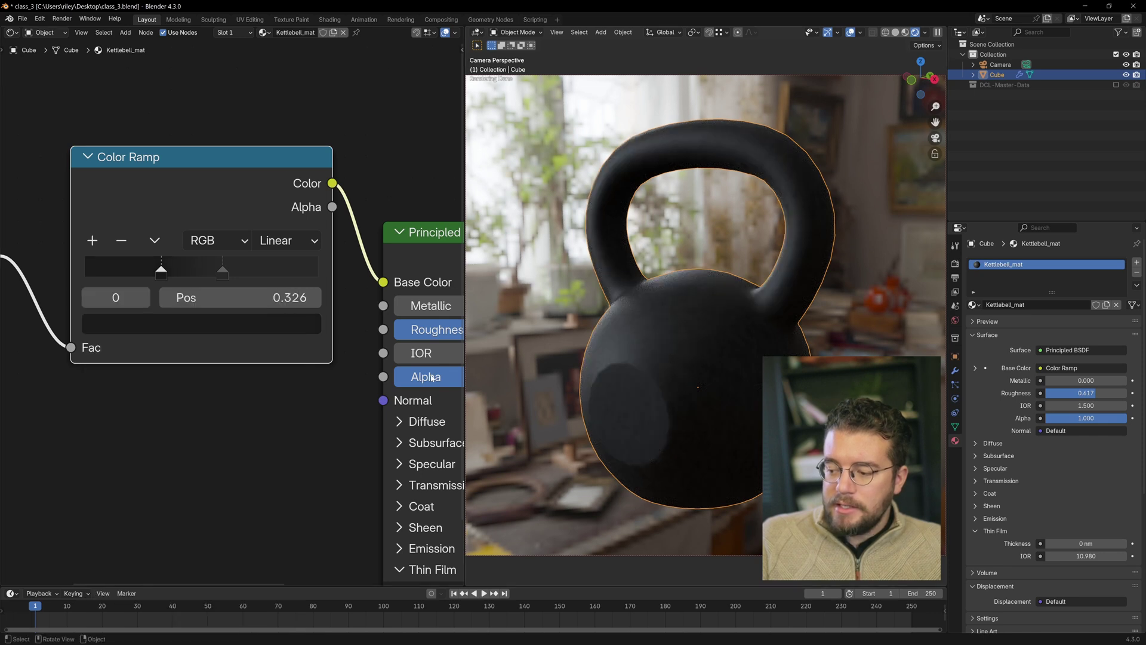
- Duplicate the Color Ramp below the original and wire it between the Noise Texture's Fac output and the Principled BSDF's Roughness
{"action": "scroll", "coordinate": [272, 340], "scroll_direction": "down", "scroll_amount": 6}
{"action": "middle_click_drag", "start_coordinate": [204, 330], "coordinate": [245, 305]}
{"action": "left_click_drag", "start_coordinate": [297, 201], "coordinate": [298, 183]}
{"action": "left_click_drag", "start_coordinate": [73, 272], "coordinate": [388, 304]}
{"action": "left_click_drag", "start_coordinate": [260, 190], "coordinate": [254, 85]}
{"action": "key", "text": "shift+d"}
{"action": "left_click", "coordinate": [245, 243]}
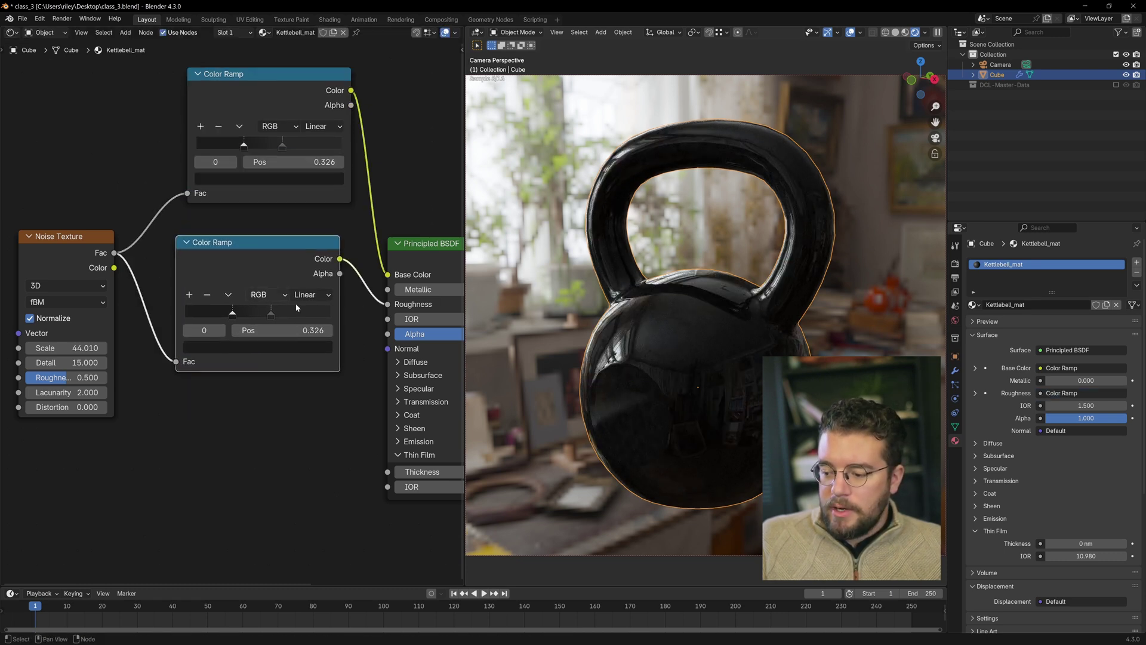
- Spread the roughness Color Ramp's stops to positions 0.000 and 1.000
{"action": "scroll", "coordinate": [286, 335], "scroll_direction": "up", "scroll_amount": 2}
{"action": "left_click_drag", "start_coordinate": [200, 299], "coordinate": [125, 300]}
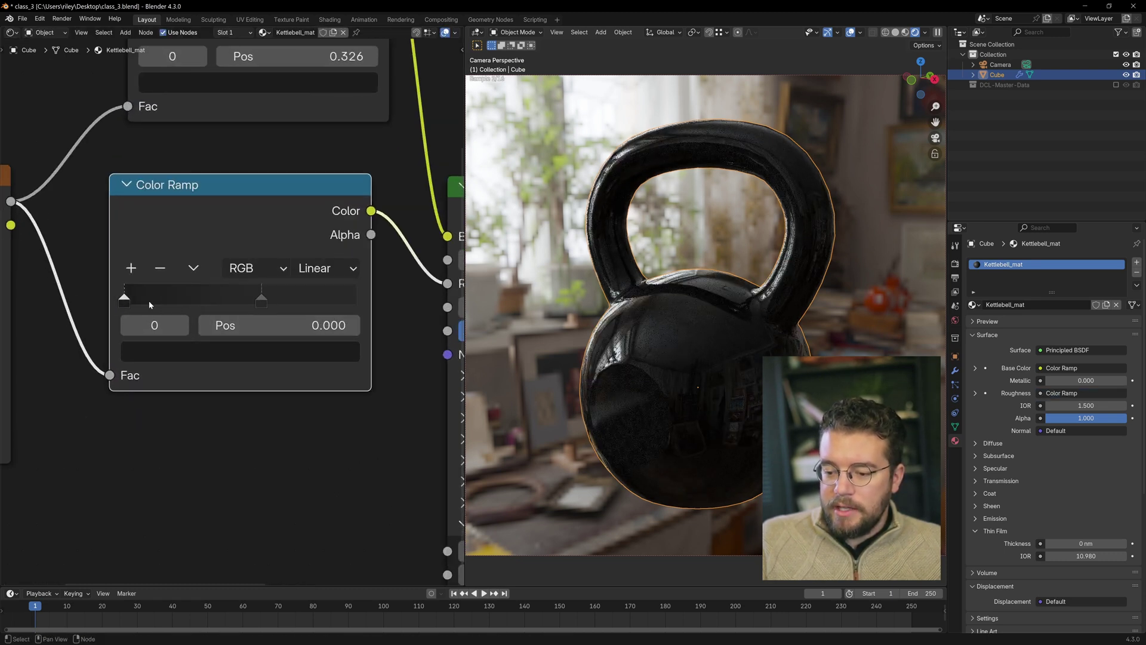
{"action": "left_click_drag", "start_coordinate": [261, 298], "coordinate": [445, 314]}
- Examine how the Noise Texture and the two Color Ramps feed the Principled BSDF's Base Color and Roughness inputs
{"action": "middle_click_drag", "start_coordinate": [391, 343], "coordinate": [305, 328]}
{"action": "left_click_drag", "start_coordinate": [313, 368], "coordinate": [335, 384]}
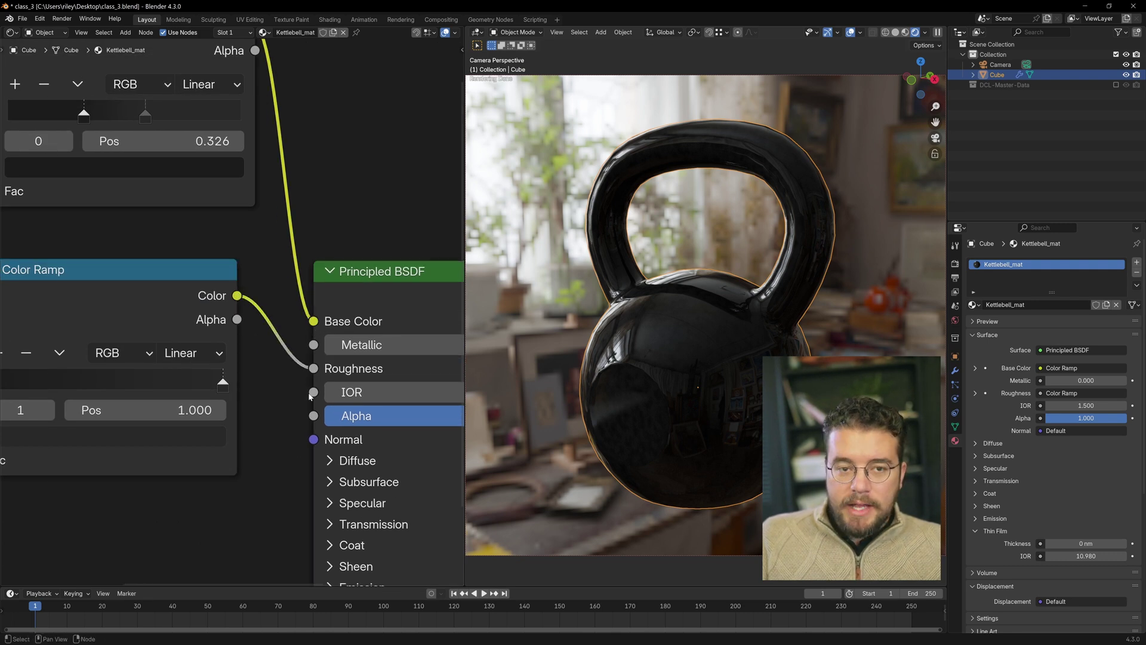
{"action": "left_click_drag", "start_coordinate": [313, 326], "coordinate": [343, 322]}
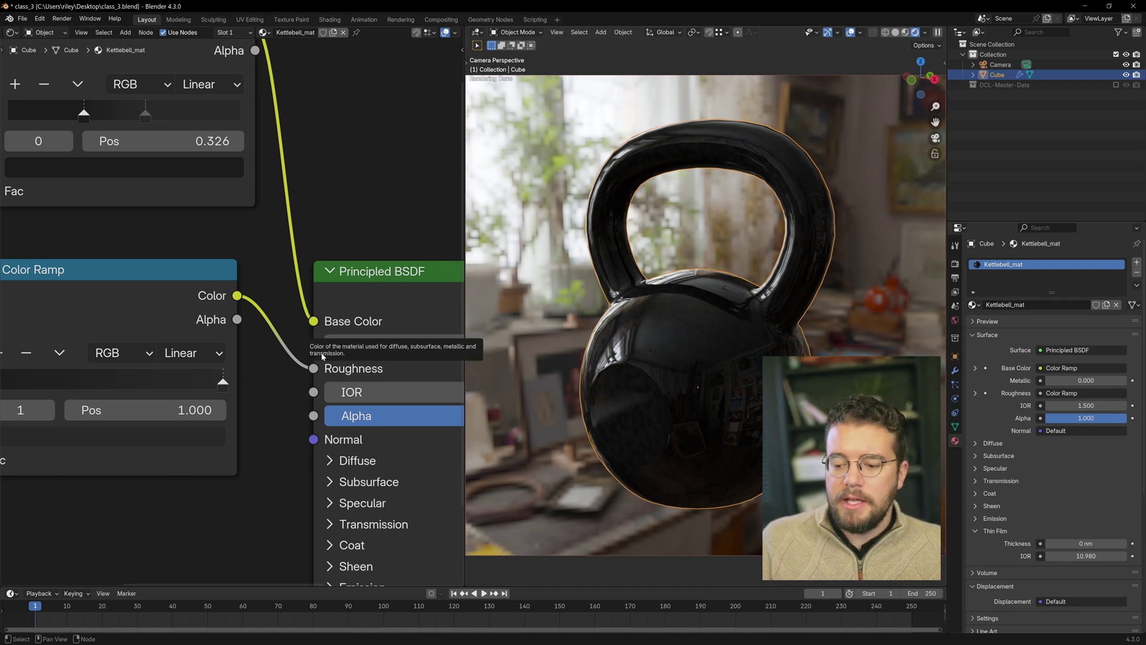
{"action": "left_click_drag", "start_coordinate": [314, 368], "coordinate": [315, 370]}
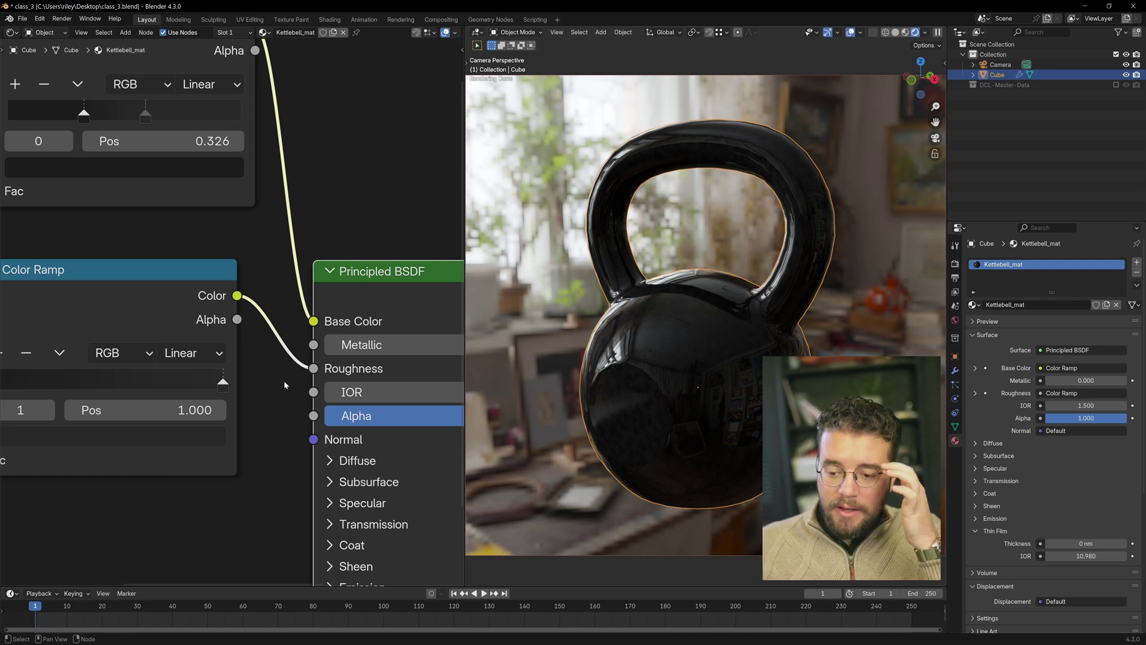
{"action": "middle_click_drag", "start_coordinate": [234, 363], "coordinate": [287, 342]}
{"action": "left_click_drag", "start_coordinate": [195, 268], "coordinate": [208, 279]}
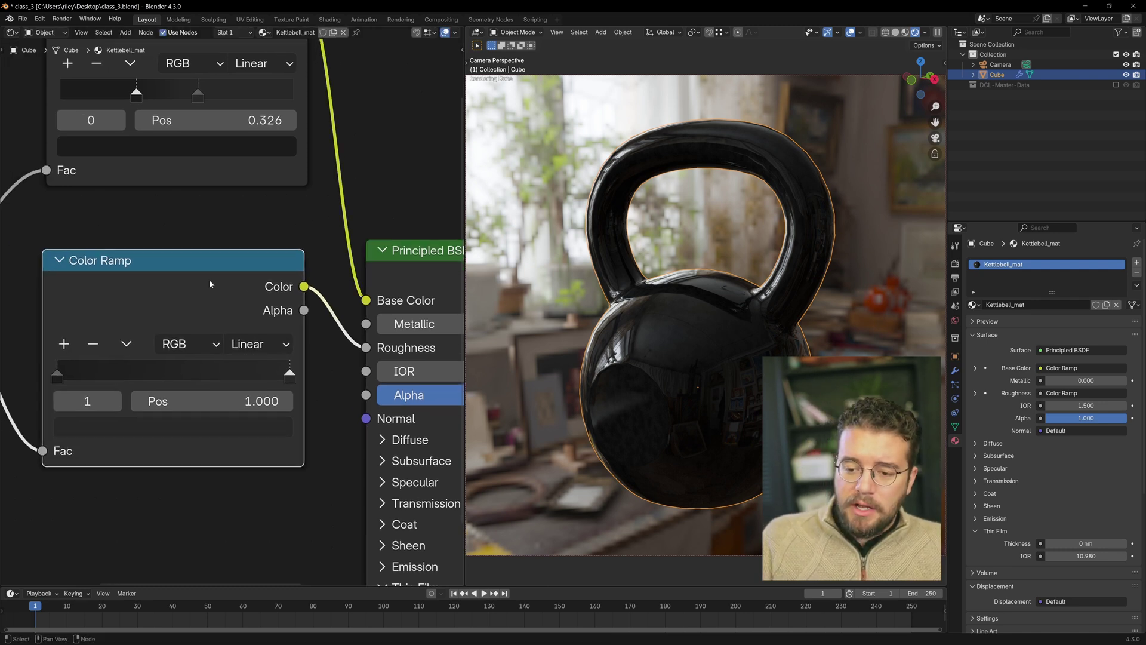
{"action": "scroll", "coordinate": [209, 279], "scroll_direction": "down", "scroll_amount": 2}
{"action": "middle_click_drag", "start_coordinate": [35, 237], "coordinate": [56, 231]}
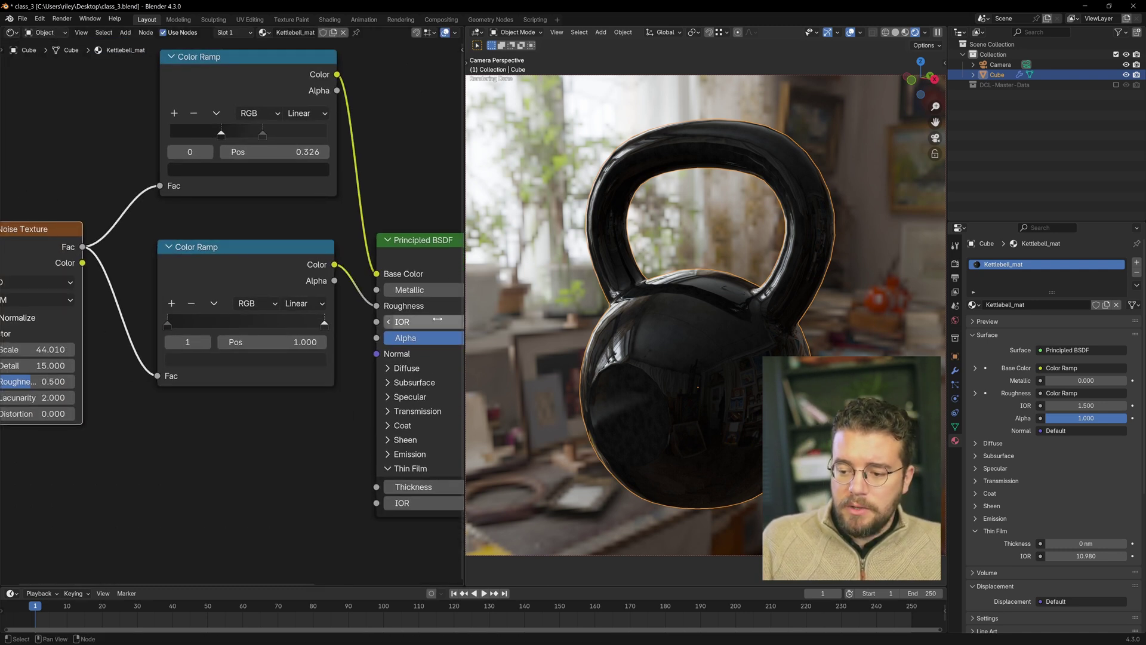
{"action": "left_click_drag", "start_coordinate": [287, 261], "coordinate": [287, 246]}
{"action": "scroll", "coordinate": [355, 278], "scroll_direction": "up", "scroll_amount": 2}
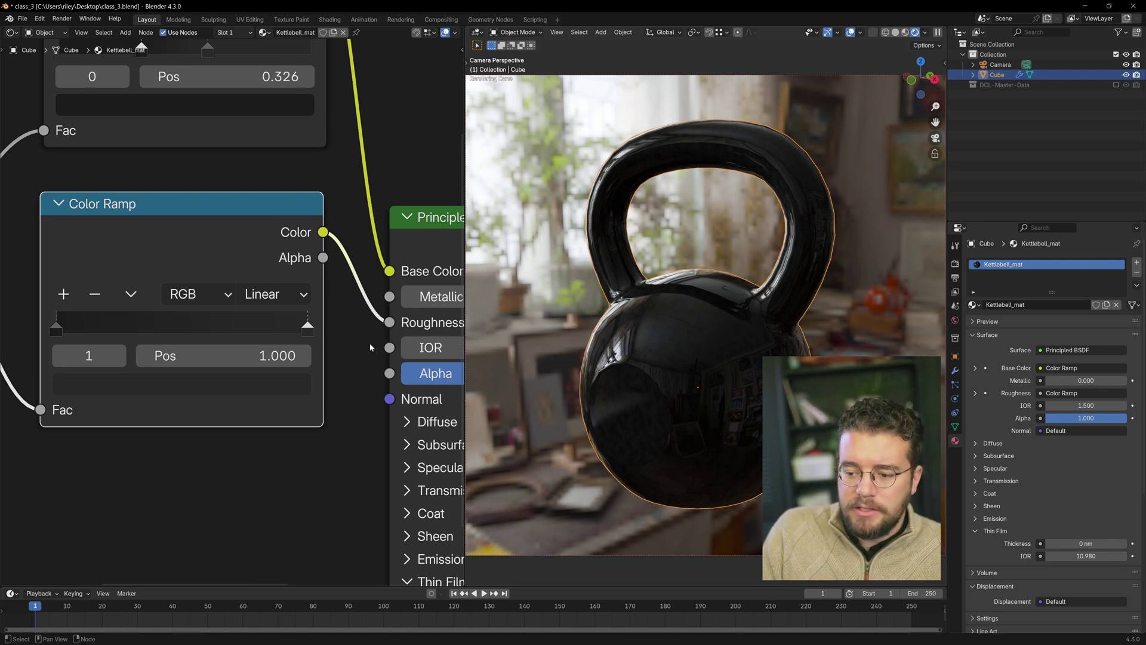
{"action": "middle_click_drag", "start_coordinate": [370, 342], "coordinate": [256, 203]}
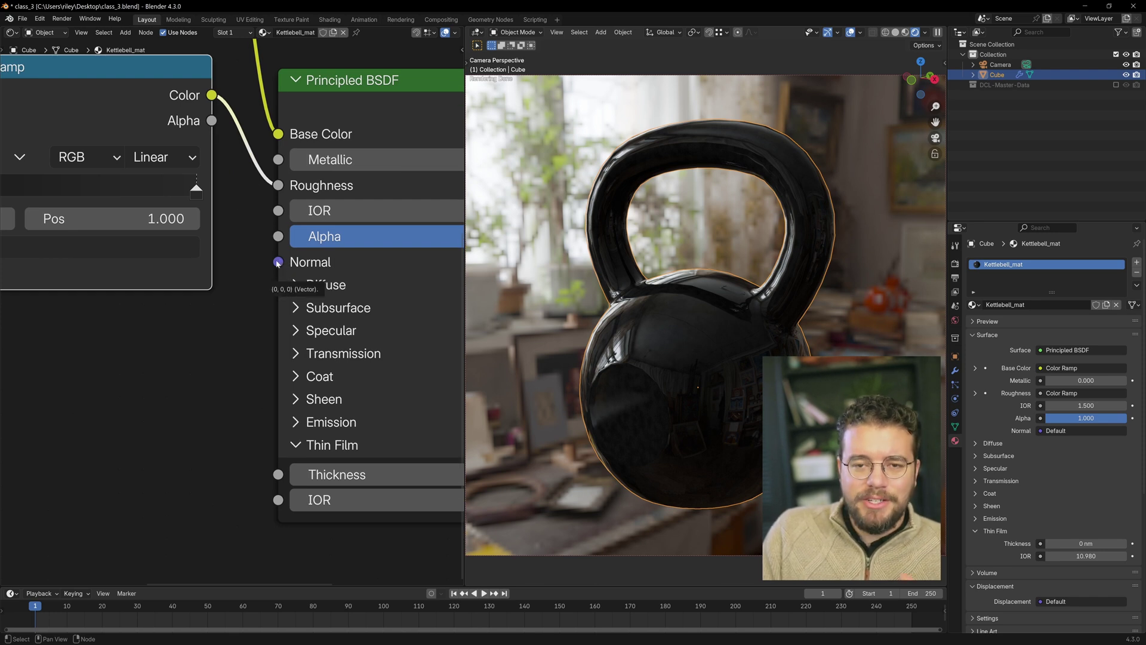
{"action": "middle_click_drag", "start_coordinate": [278, 266], "coordinate": [352, 424]}
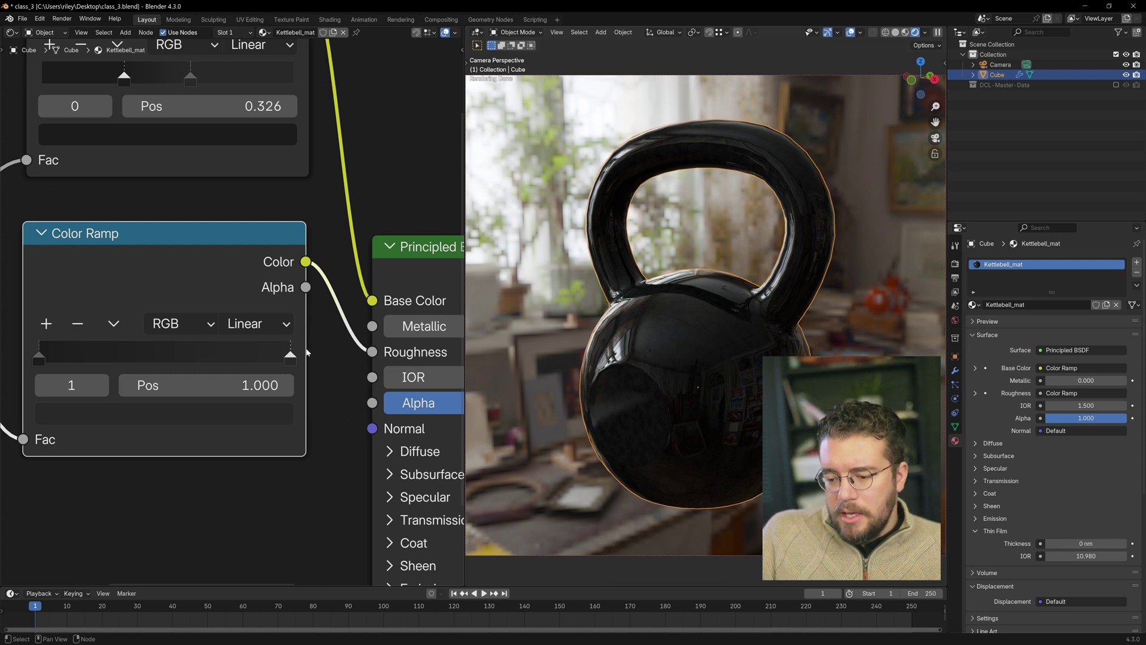
{"action": "middle_click_drag", "start_coordinate": [111, 319], "coordinate": [135, 319]}
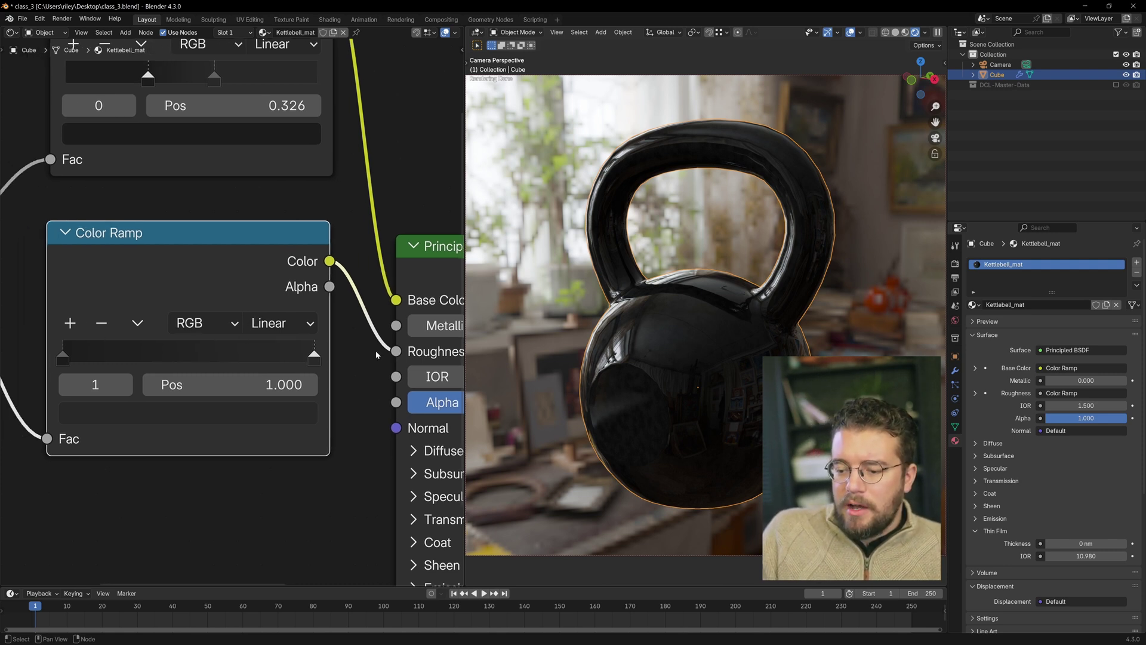
- Change the roughness Color Ramp's end stop to white and move it to position 0.557
{"action": "left_click", "coordinate": [314, 361]}
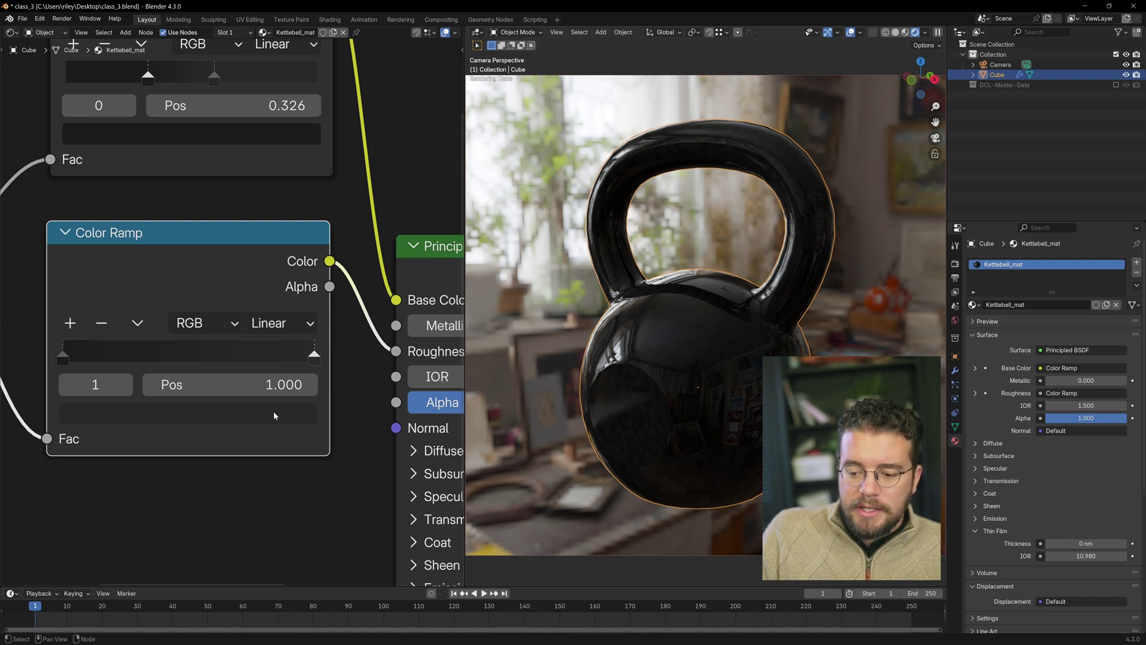
{"action": "left_click", "coordinate": [274, 411]}
{"action": "left_click_drag", "start_coordinate": [274, 188], "coordinate": [274, 31]}
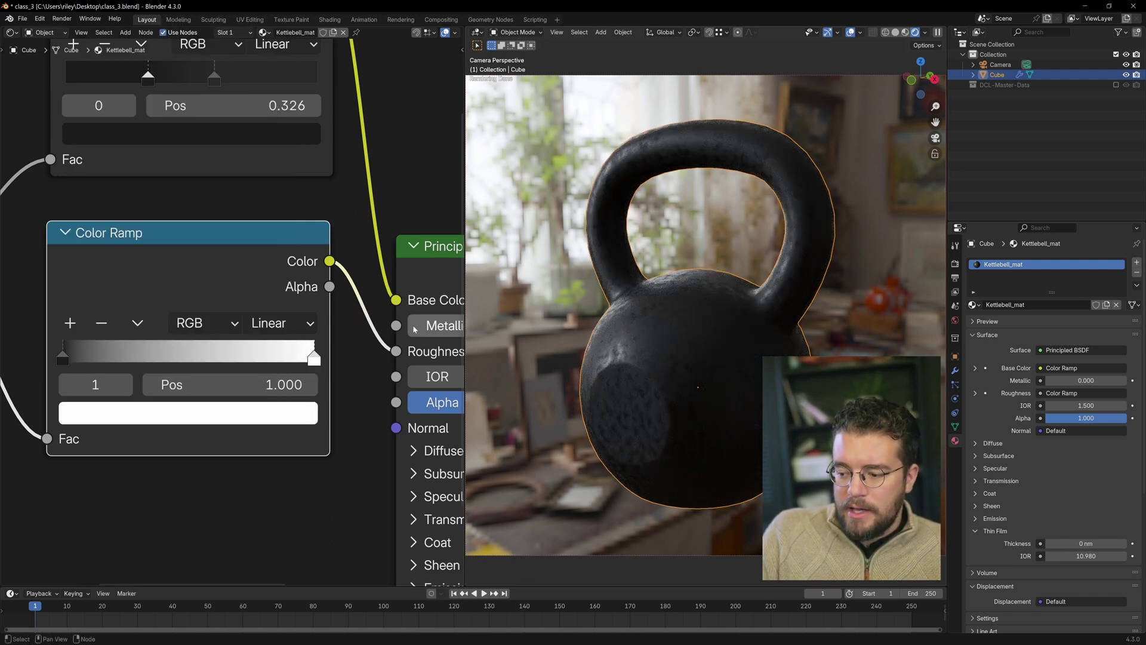
{"action": "left_click_drag", "start_coordinate": [313, 360], "coordinate": [203, 360]}
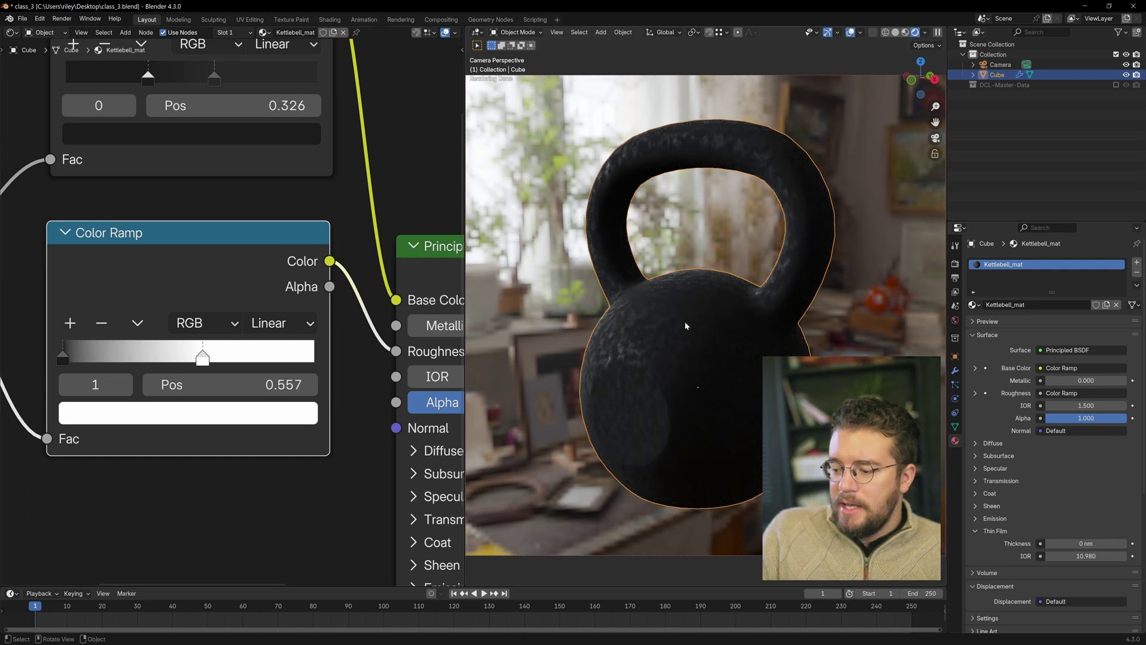
- Make the roughness ramp's dark stop black at about a third of the ramp, and move the white stop to 0.477
{"action": "left_click", "coordinate": [60, 357]}
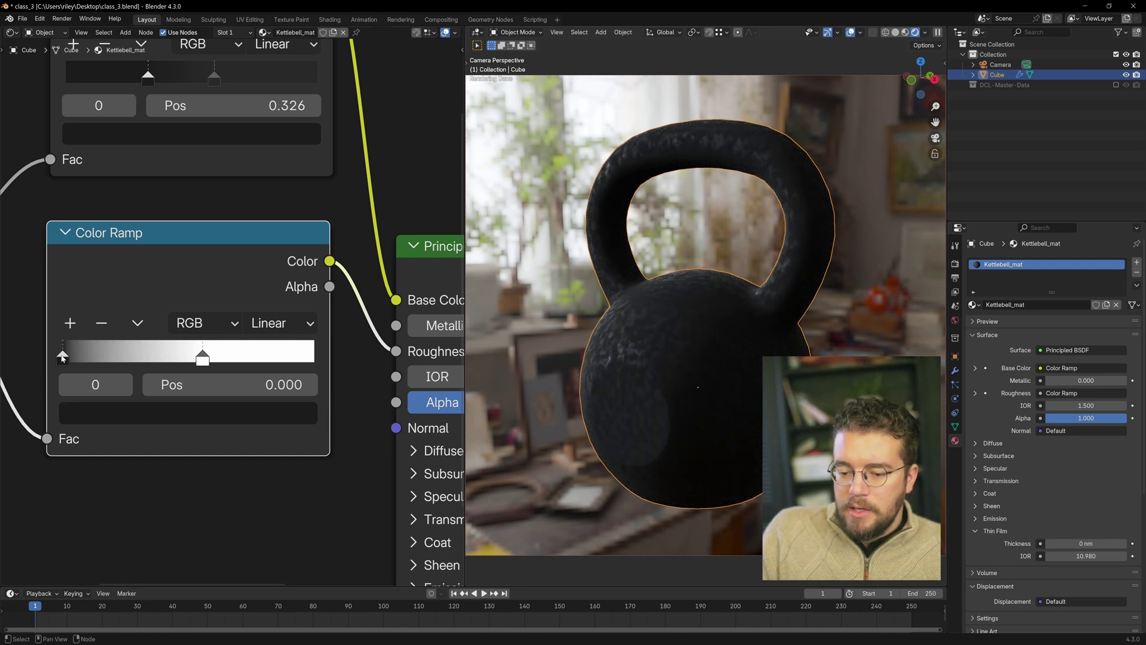
{"action": "left_click", "coordinate": [232, 414]}
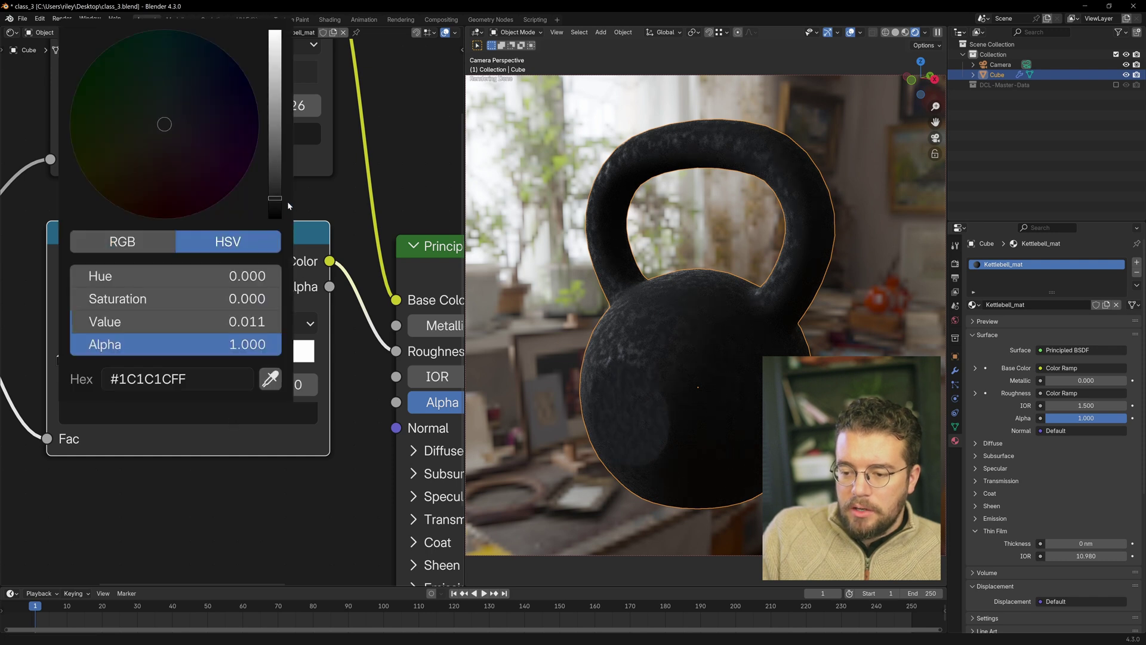
{"action": "left_click_drag", "start_coordinate": [276, 200], "coordinate": [275, 220]}
{"action": "left_click_drag", "start_coordinate": [64, 358], "coordinate": [182, 357]}
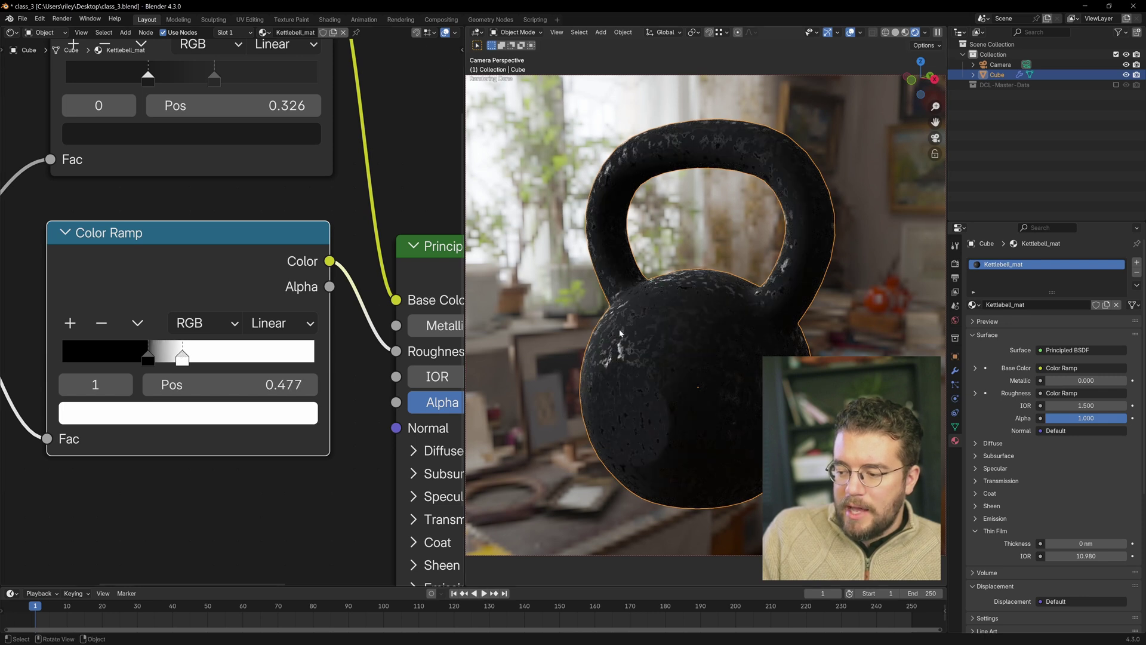
{"action": "scroll", "coordinate": [662, 327], "scroll_direction": "up", "scroll_amount": 5}
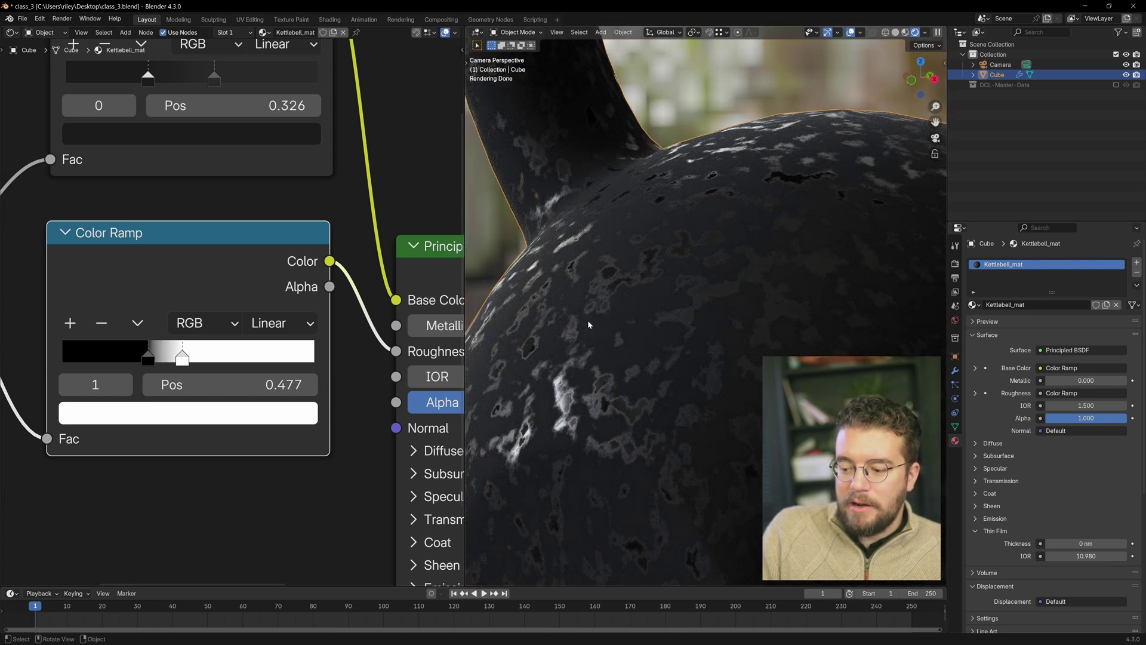
{"action": "scroll", "coordinate": [597, 313], "scroll_direction": "down", "scroll_amount": 5}
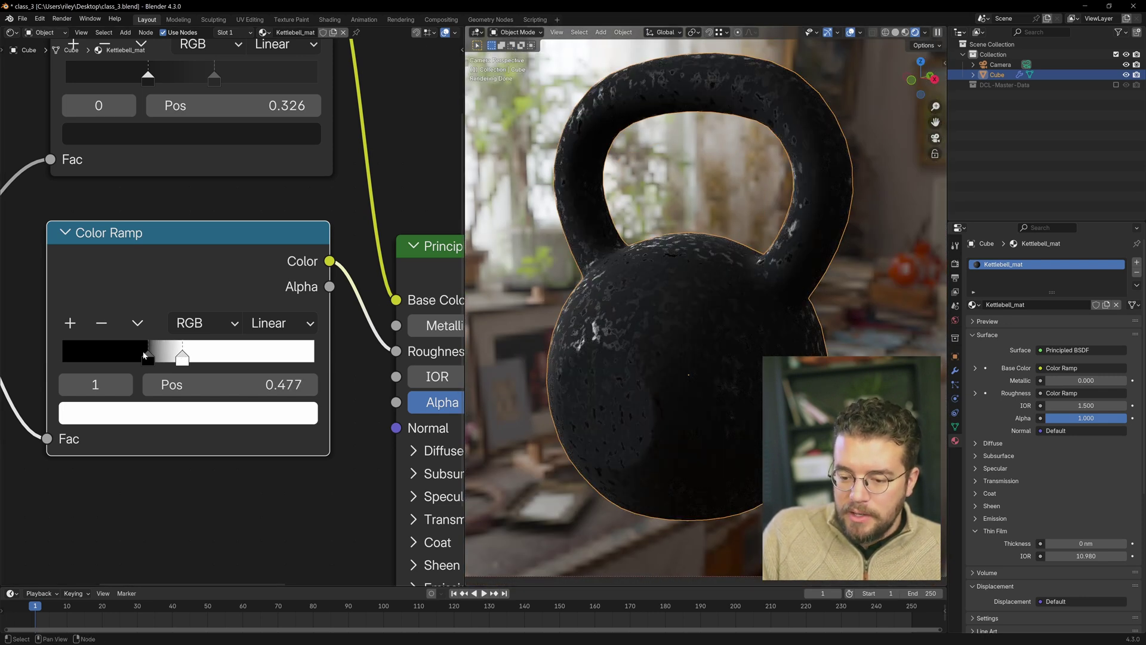
- Widen the roughness ramp by moving the black stop near the start and the white stop to 0.738, tinting the latter light grey
{"action": "left_click_drag", "start_coordinate": [144, 356], "coordinate": [78, 355]}
{"action": "left_click_drag", "start_coordinate": [182, 357], "coordinate": [248, 359]}
{"action": "left_click", "coordinate": [261, 411]}
{"action": "left_click_drag", "start_coordinate": [276, 94], "coordinate": [276, 46]}
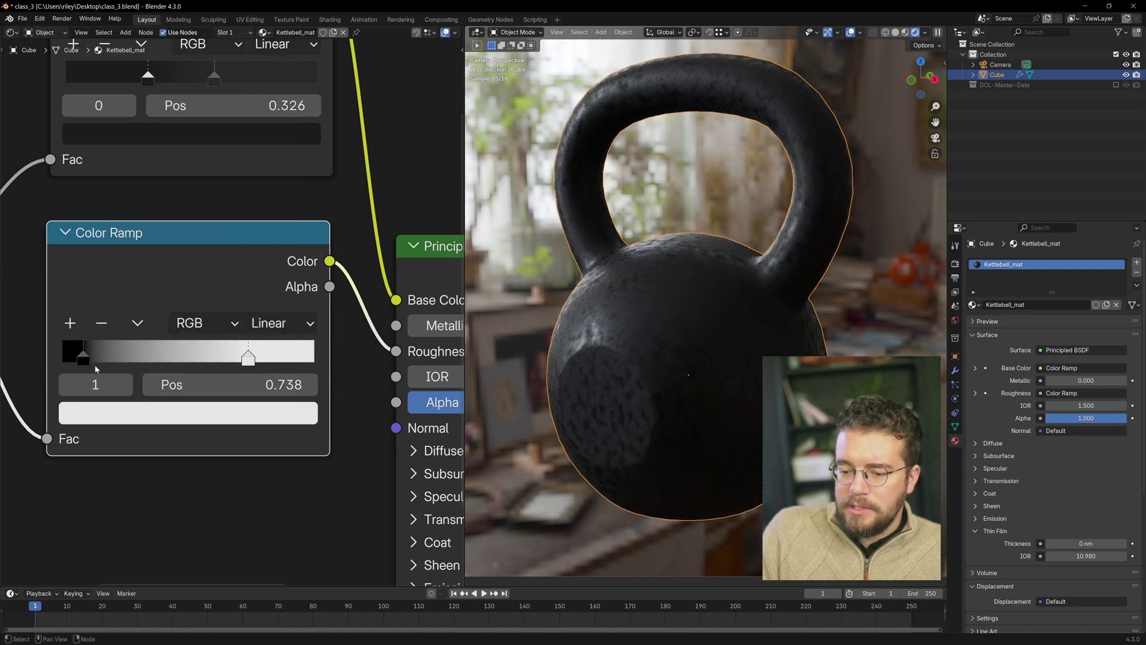
- Lighten the roughness ramp's black stop to mid grey and fine-tune the light stop to a near-white grey at 0.741
{"action": "left_click", "coordinate": [95, 362]}
{"action": "left_click", "coordinate": [113, 411]}
{"action": "left_click_drag", "start_coordinate": [274, 188], "coordinate": [276, 141]}
{"action": "left_click", "coordinate": [250, 360]}
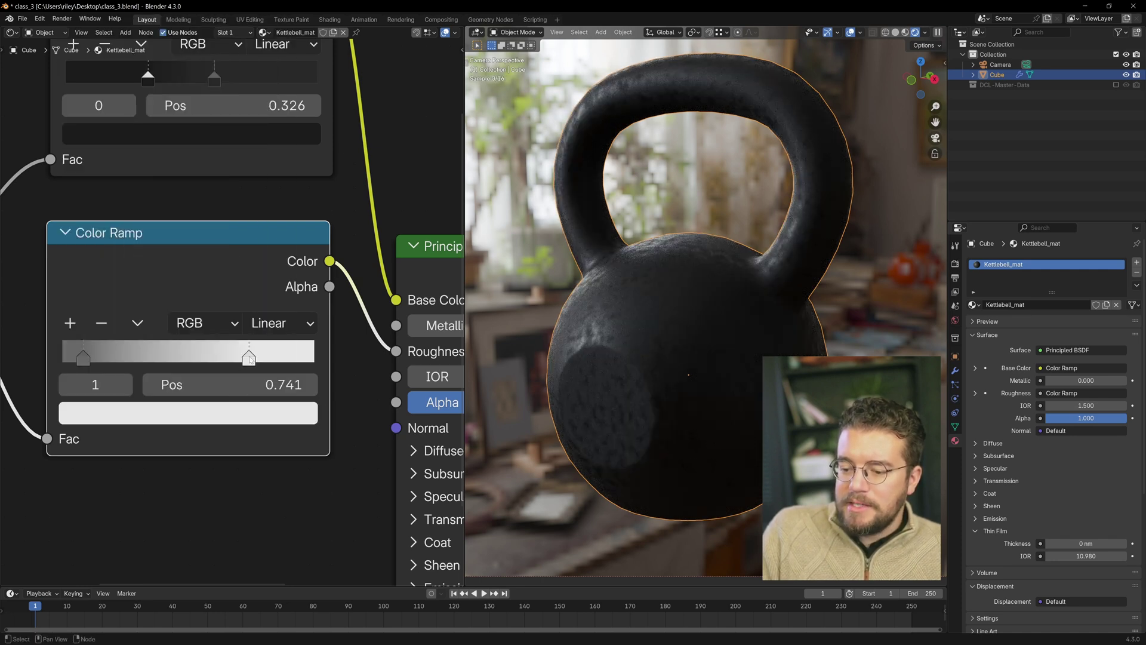
{"action": "left_click", "coordinate": [247, 411]}
{"action": "left_click_drag", "start_coordinate": [276, 77], "coordinate": [276, 49]}
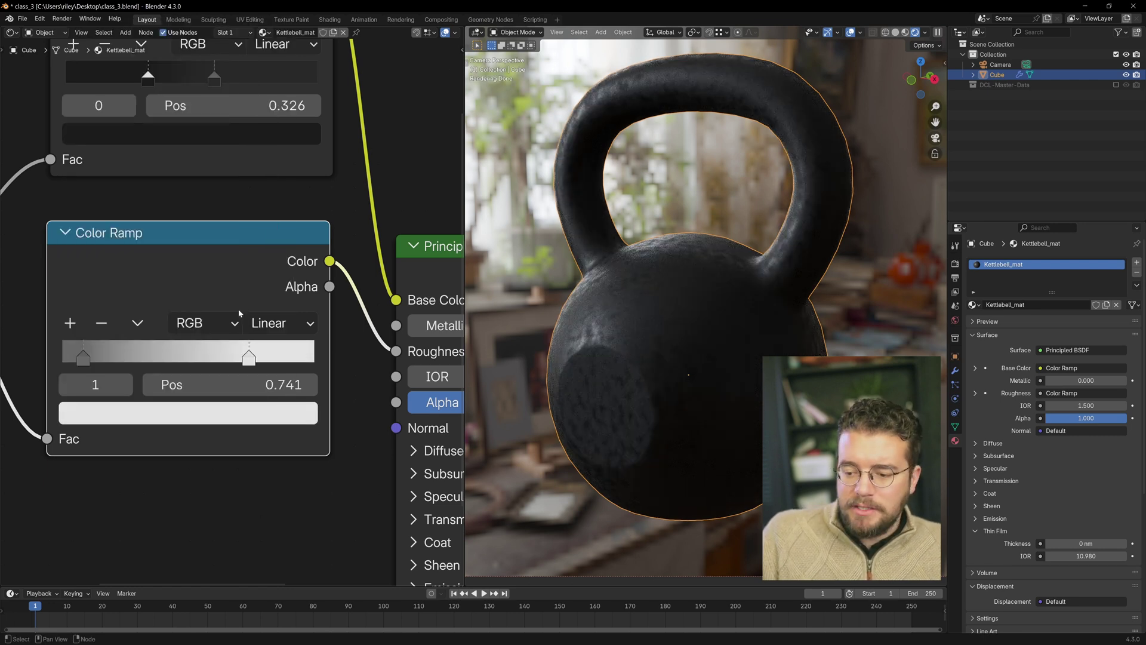
{"action": "scroll", "coordinate": [238, 310], "scroll_direction": "down", "scroll_amount": 3}
{"action": "left_click_drag", "start_coordinate": [192, 231], "coordinate": [184, 217]}
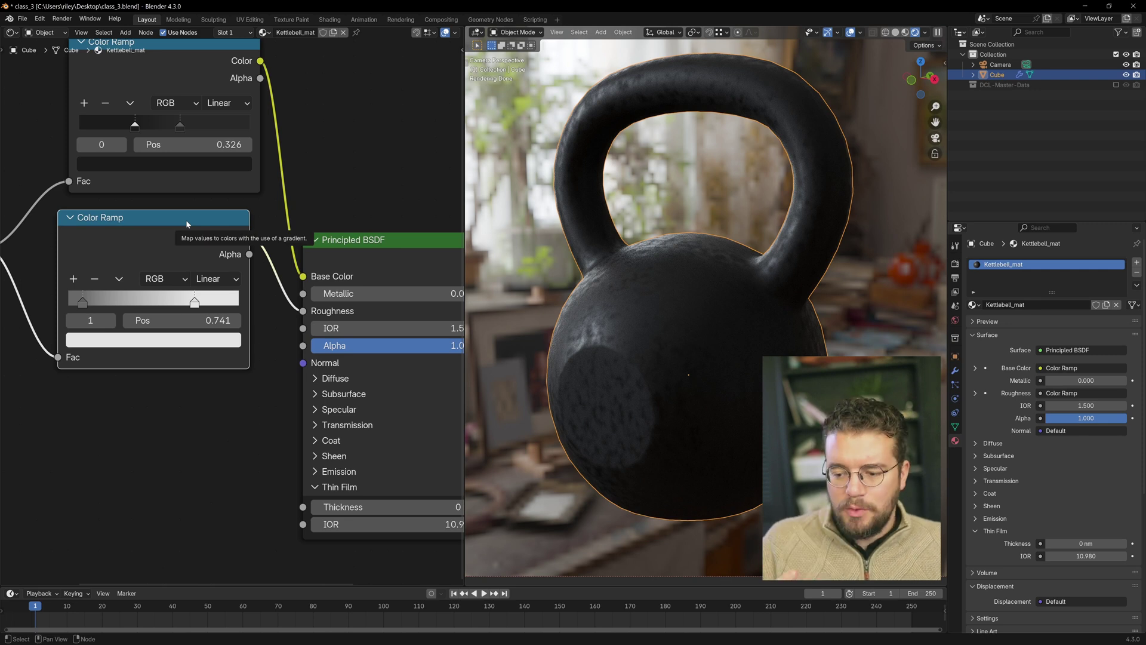
{"action": "scroll", "coordinate": [237, 222], "scroll_direction": "down", "scroll_amount": 3}
{"action": "scroll", "coordinate": [237, 222], "scroll_direction": "down", "scroll_amount": 2}
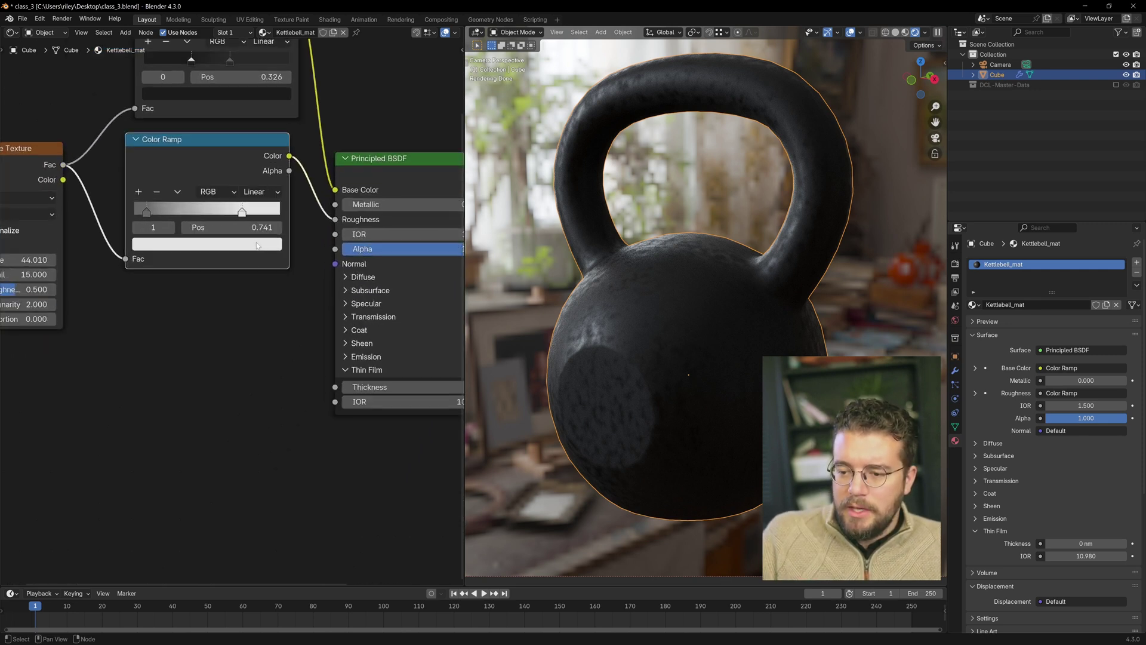
{"action": "middle_click_drag", "start_coordinate": [237, 222], "coordinate": [213, 356]}
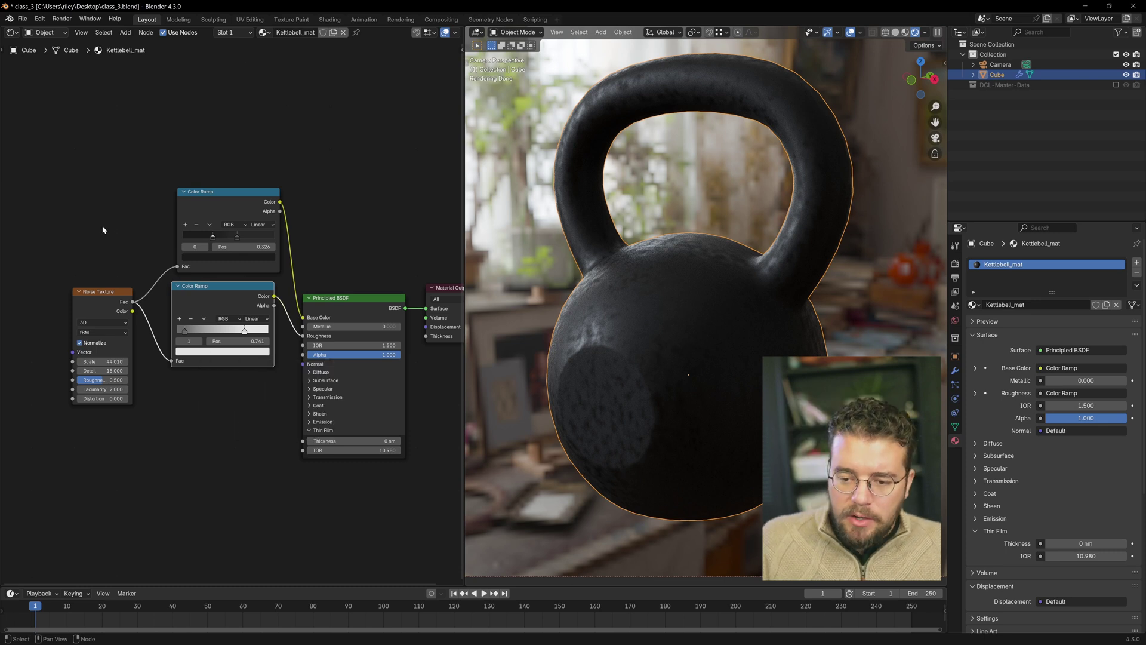
{"action": "key", "text": "shift+a"}
{"action": "mouse_move", "coordinate": [104, 235]}
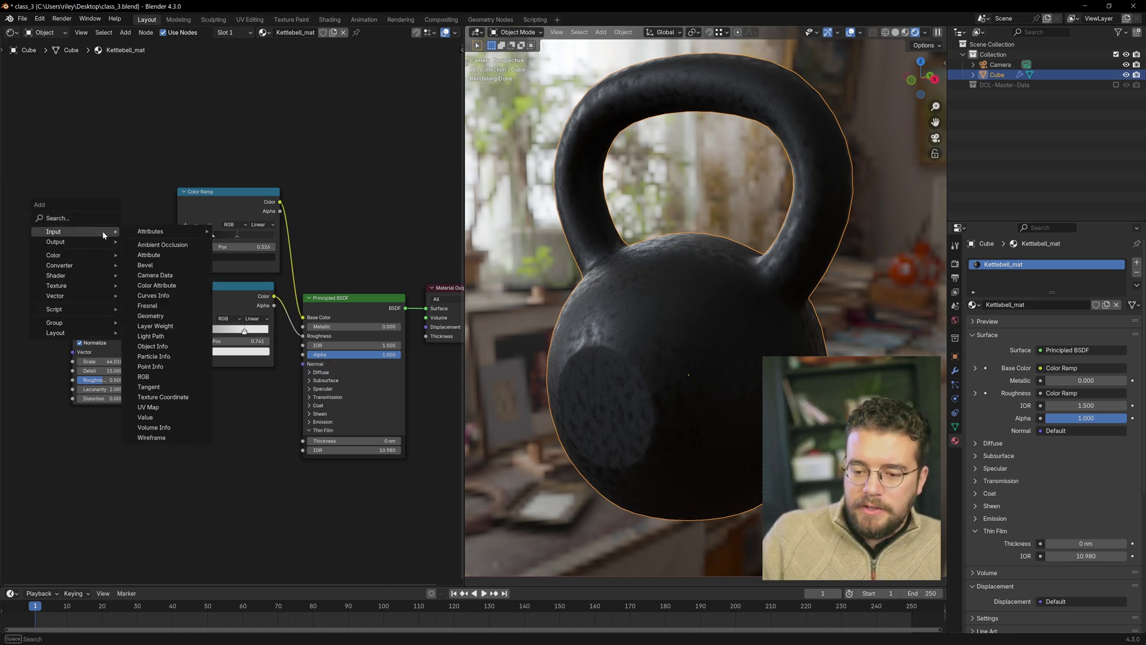
{"action": "mouse_move", "coordinate": [82, 290]}
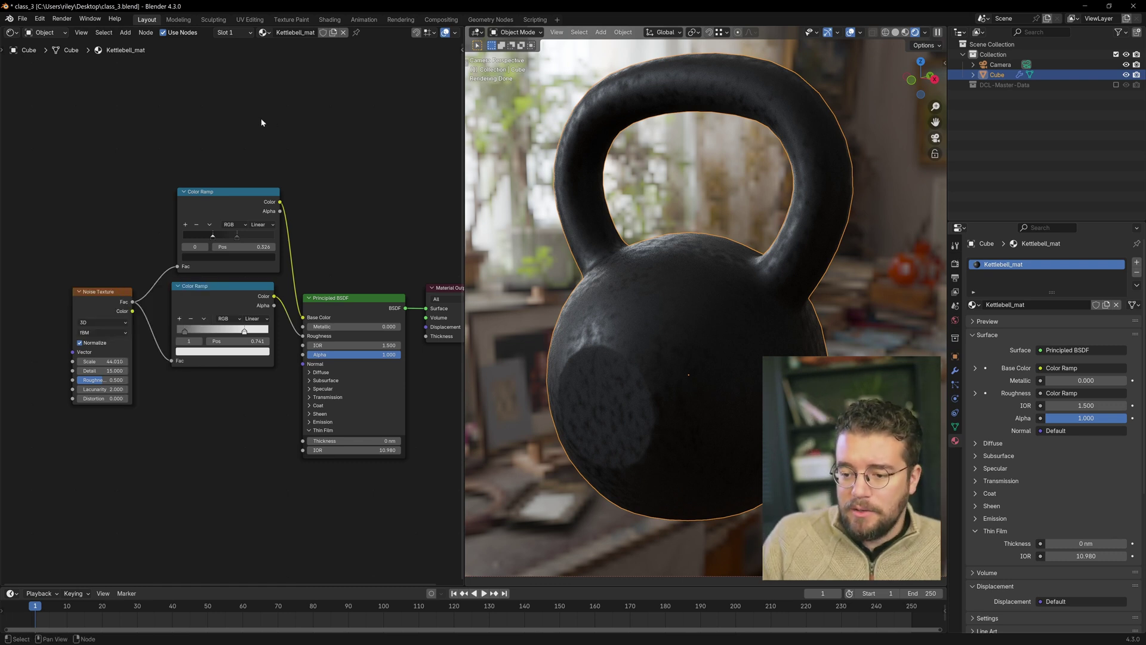
- Delete the Noise Texture and both Color Ramp nodes, reposition the Principled BSDF and save the file
{"action": "left_click_drag", "start_coordinate": [33, 64], "coordinate": [274, 460]}
{"action": "key", "text": "x"}
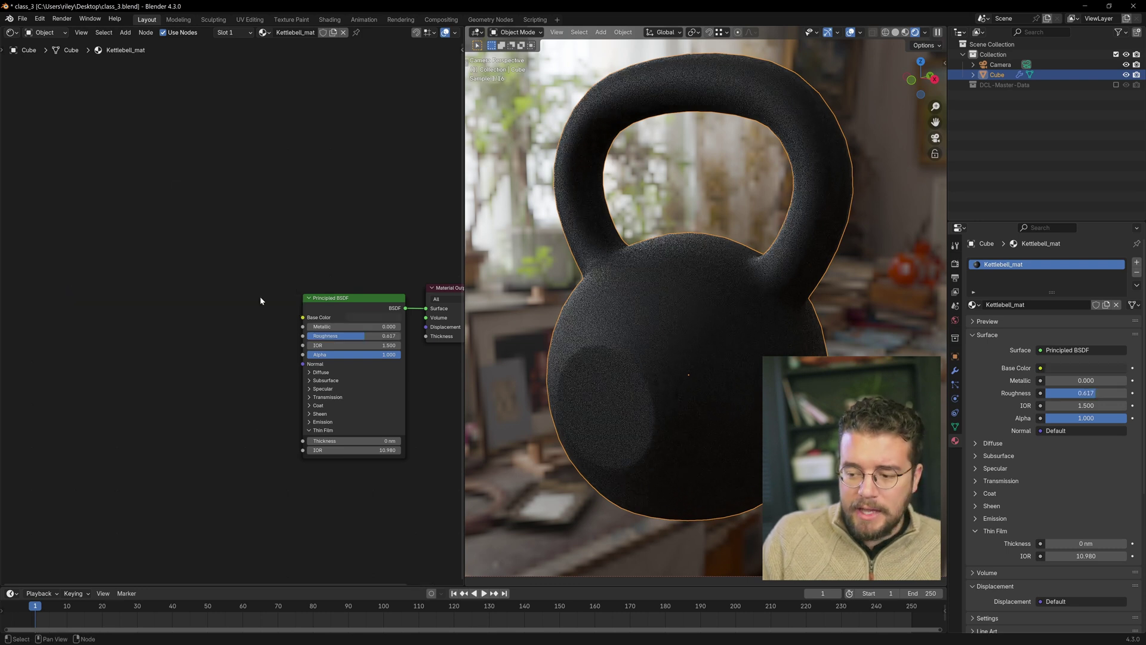
{"action": "middle_click_drag", "start_coordinate": [284, 308], "coordinate": [221, 298]}
{"action": "left_click_drag", "start_coordinate": [277, 289], "coordinate": [267, 269]}
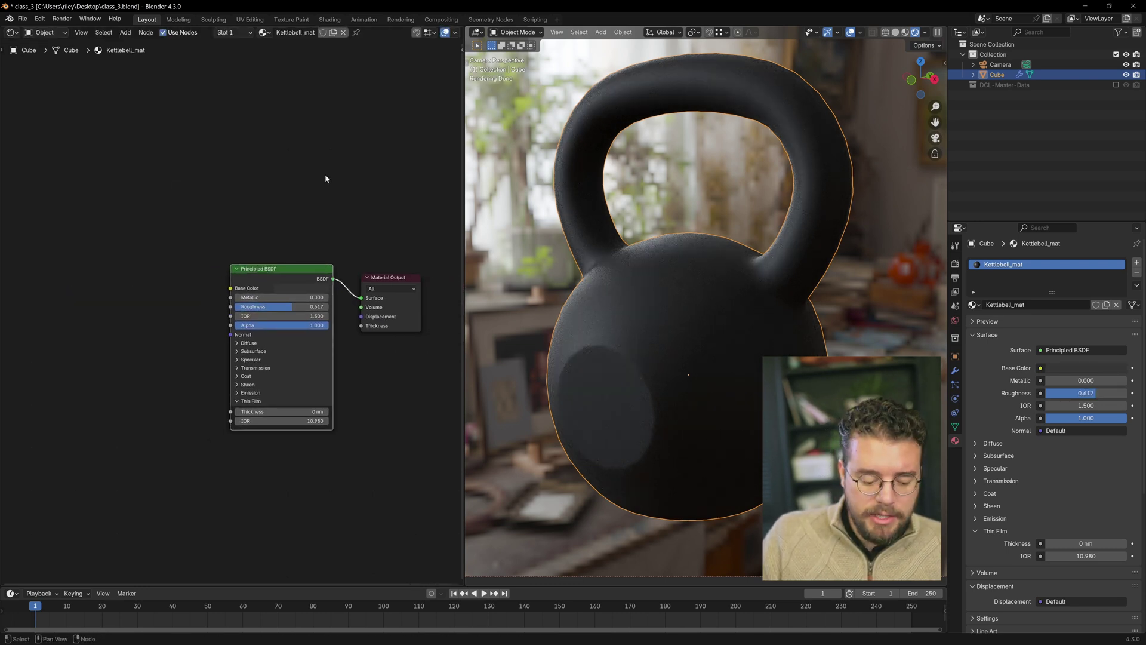
{"action": "key", "text": "ctrl+s"}
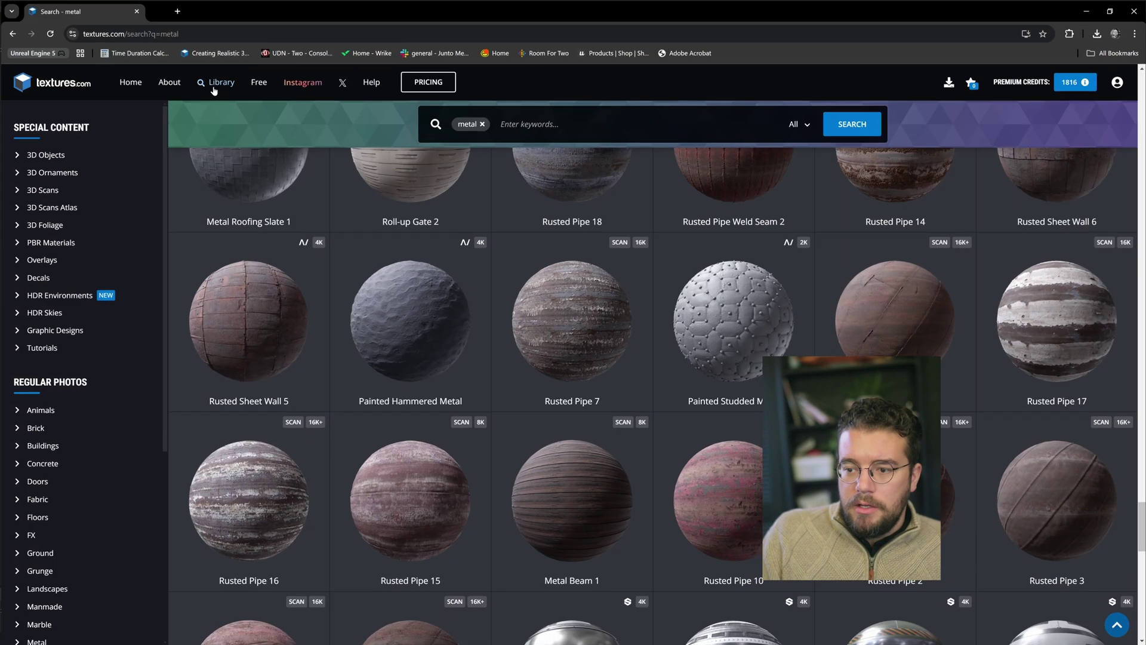
- Switch to the textures.com library in the browser and remove the "metal" keyword from the search
{"action": "left_click", "coordinate": [481, 123]}
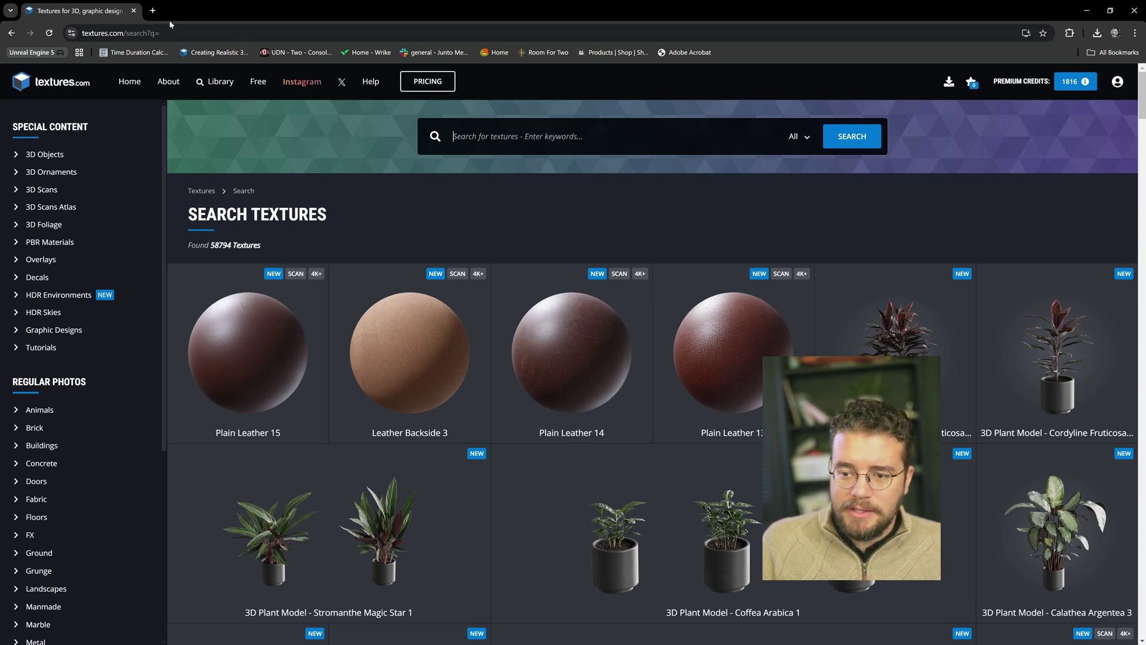
- Search the web for "poliigon" in a new browser tab, view the Poliigon texture site and close it again
{"action": "key", "text": "ctrl+t"}
{"action": "type", "text": "poli"}
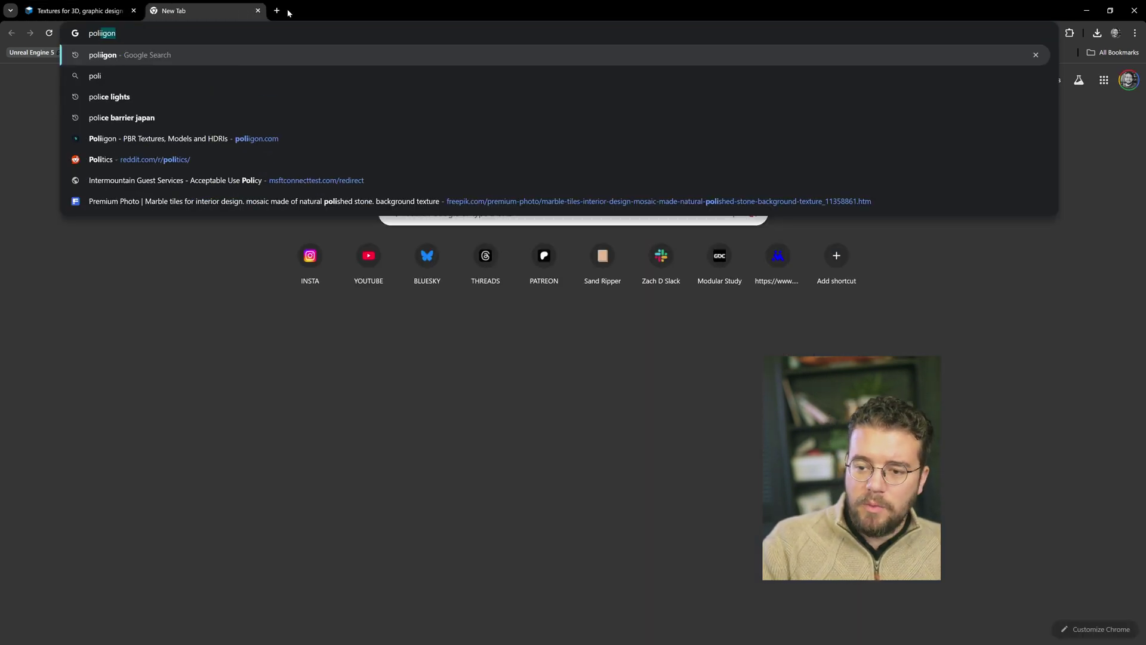
{"action": "type", "text": "i"}
{"action": "key", "text": "Return"}
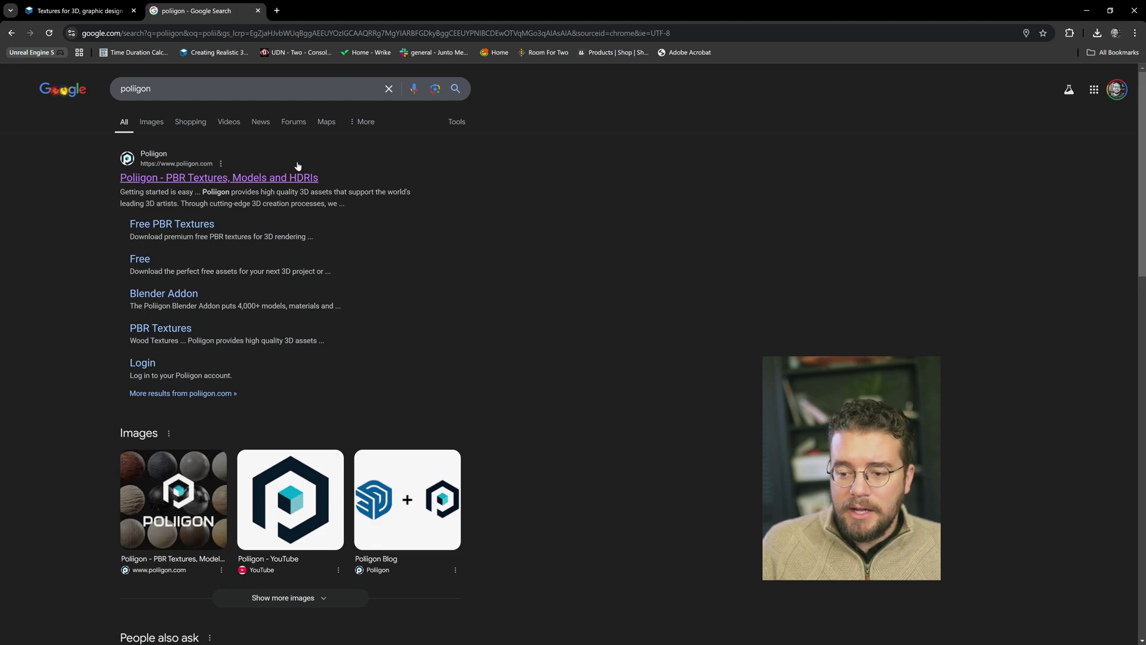
{"action": "left_click", "coordinate": [269, 179]}
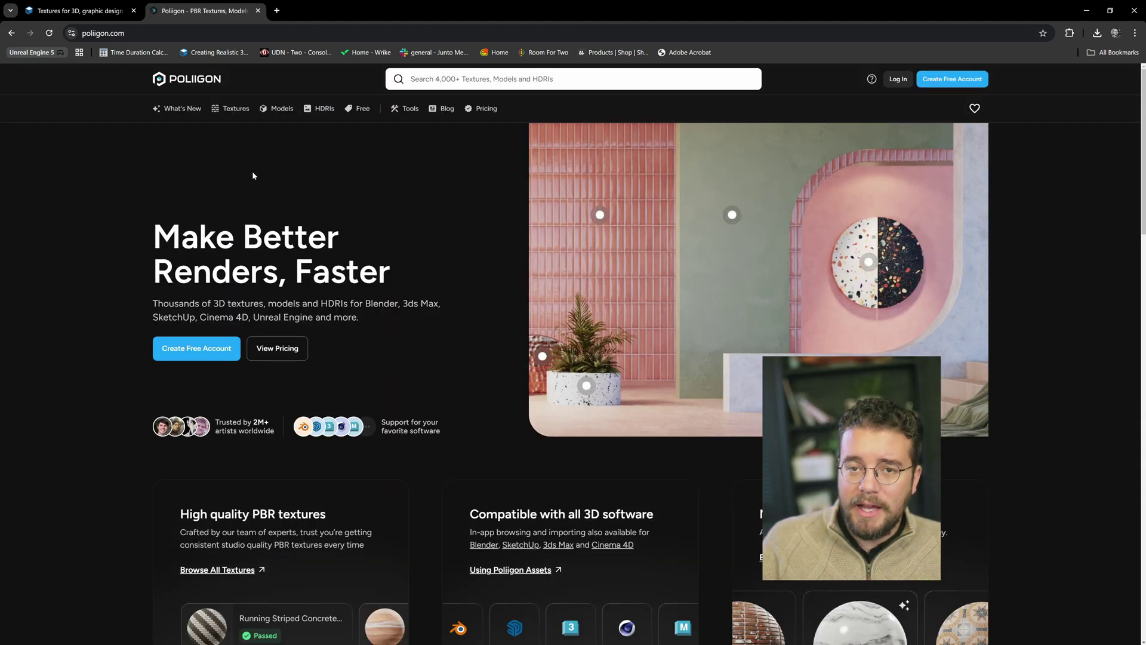
{"action": "left_click", "coordinate": [258, 10]}
- Open the Poly Haven home page, polyhaven.com, in a new browser tab
{"action": "left_click", "coordinate": [153, 10]}
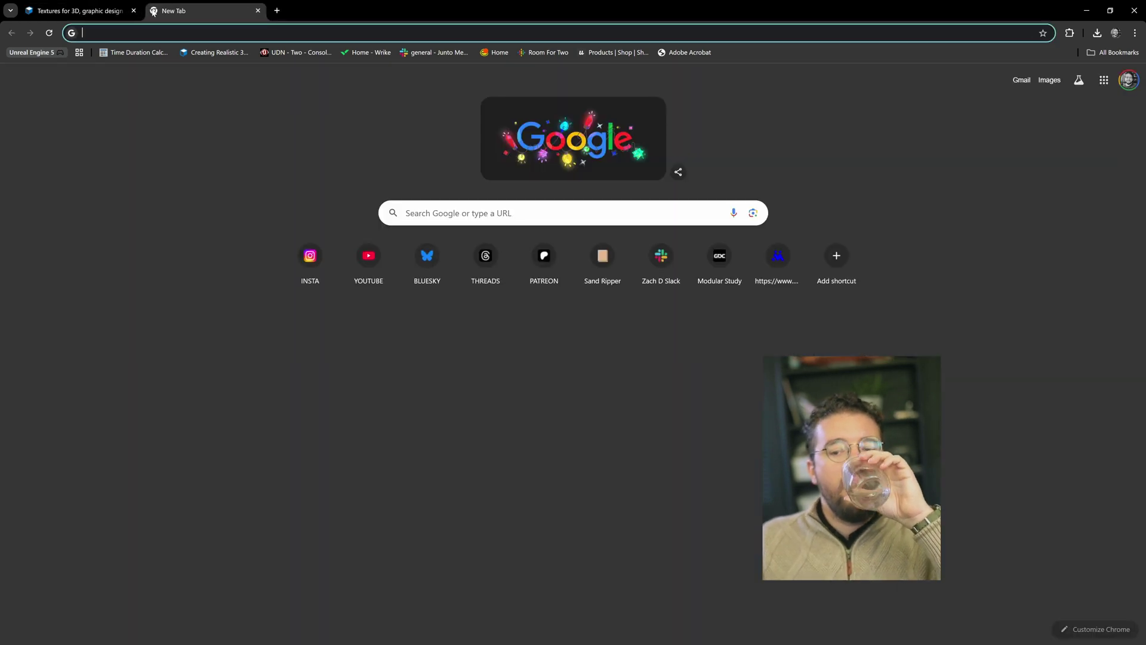
{"action": "type", "text": "polyhaven.com/hdris"}
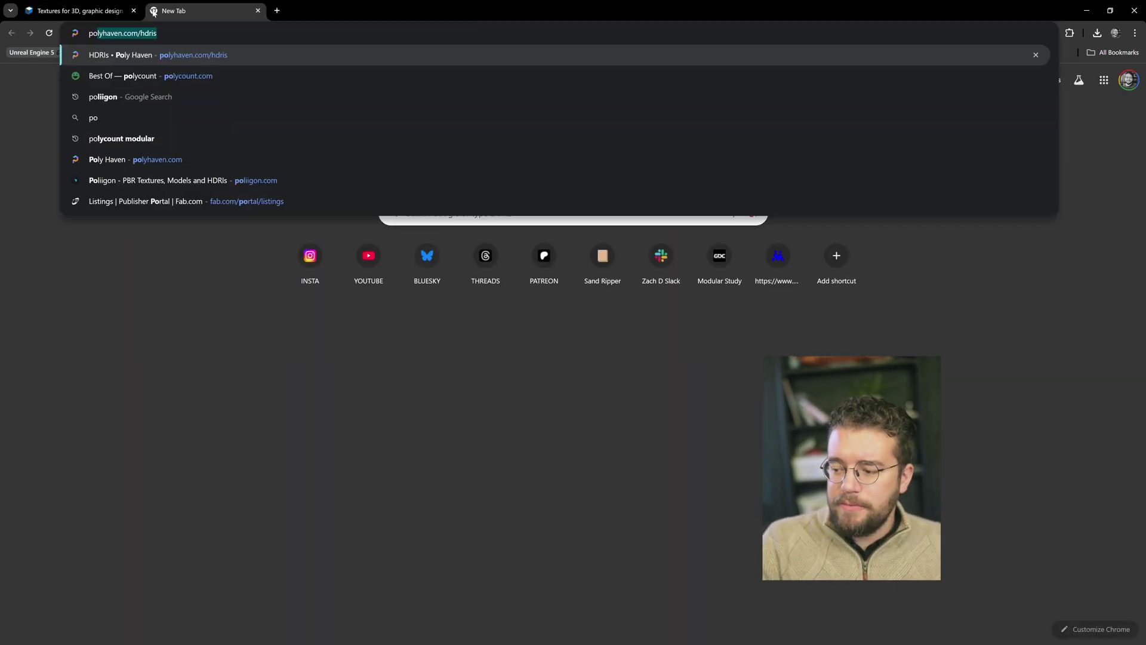
{"action": "key", "text": "Return"}
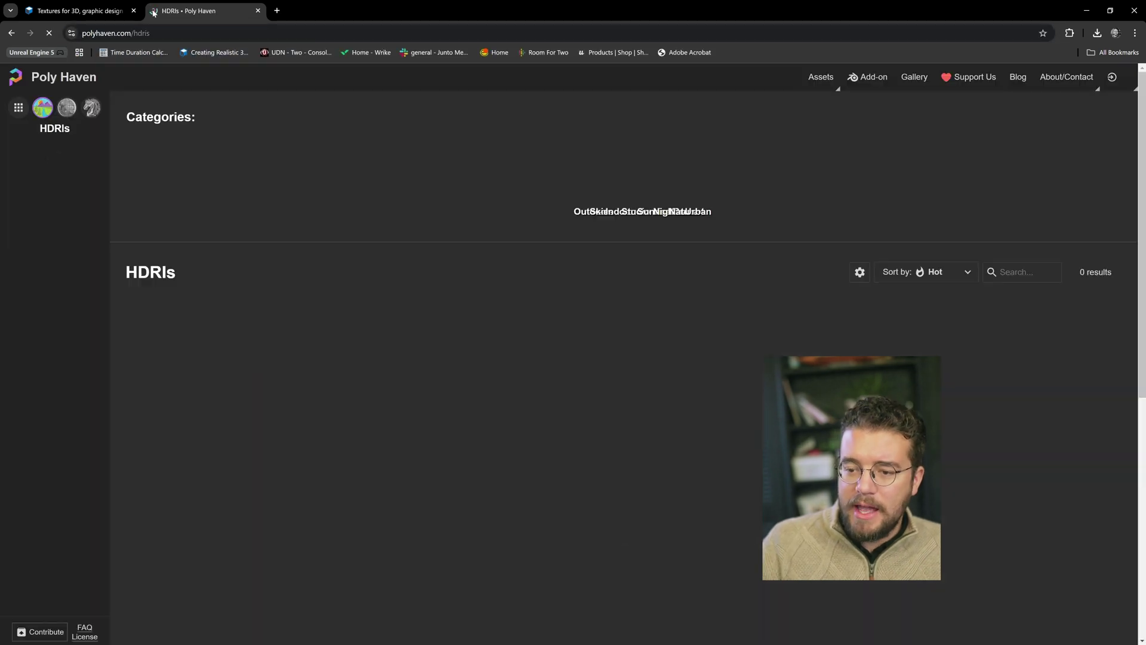
{"action": "left_click_drag", "start_coordinate": [154, 34], "coordinate": [133, 34]}
{"action": "key", "text": "BackSpace"}
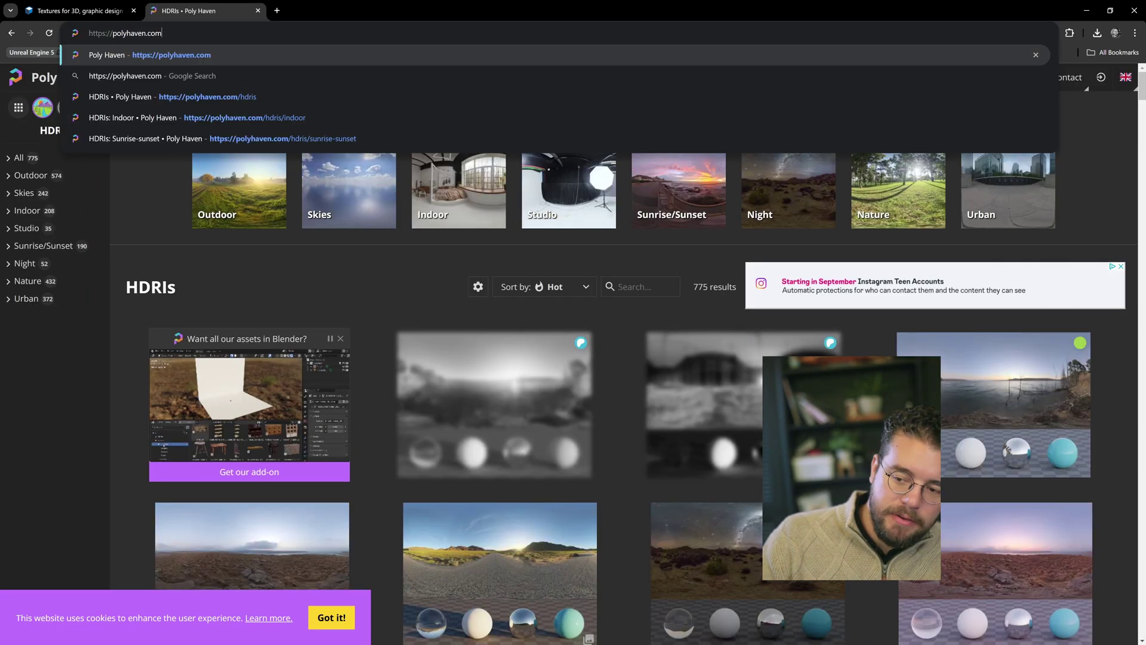
{"action": "key", "text": "Return"}
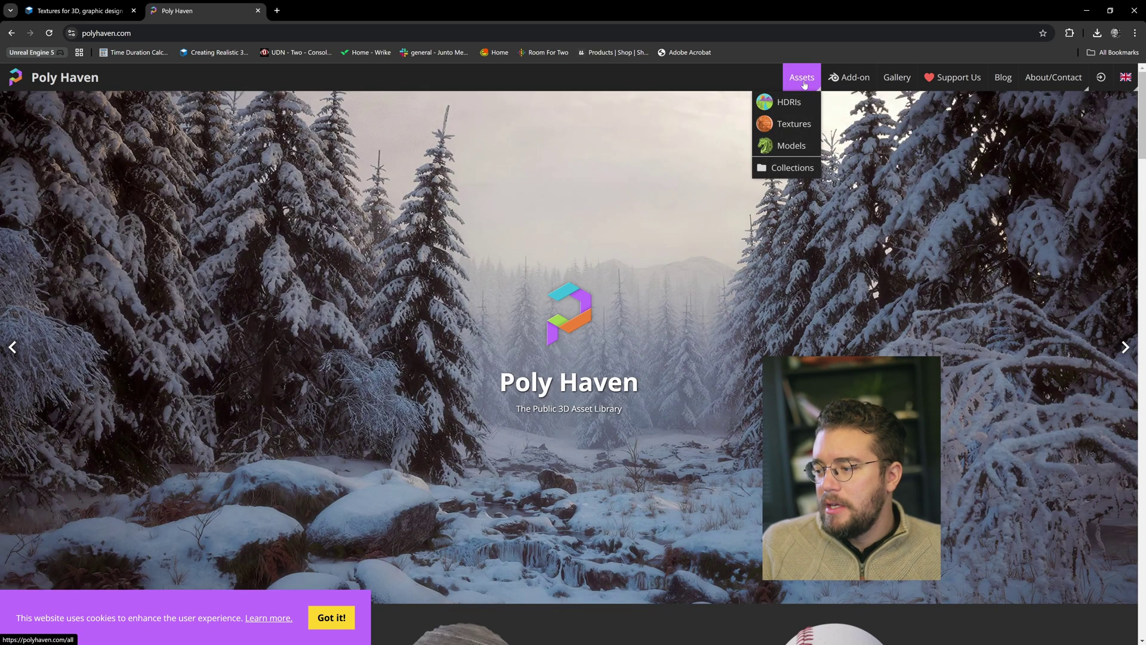
- Open Poly Haven's Textures library and look through the available materials
{"action": "left_click", "coordinate": [802, 78]}
{"action": "left_click", "coordinate": [794, 123]}
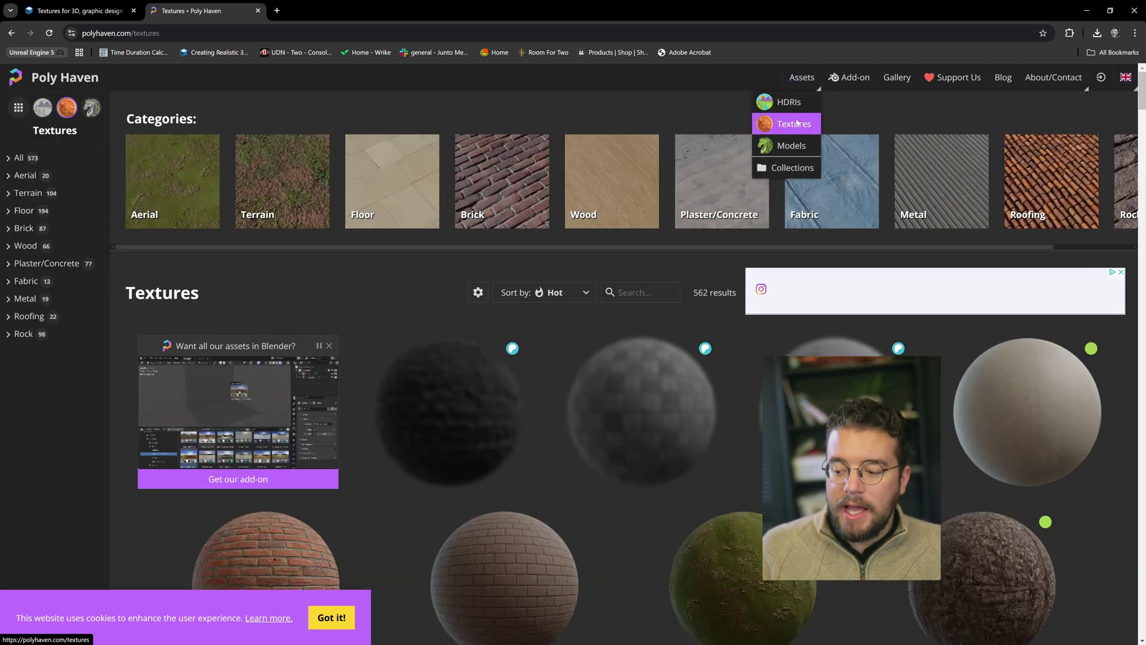
{"action": "scroll", "coordinate": [786, 288], "scroll_direction": "down", "scroll_amount": 3}
{"action": "scroll", "coordinate": [747, 299], "scroll_direction": "down", "scroll_amount": 6}
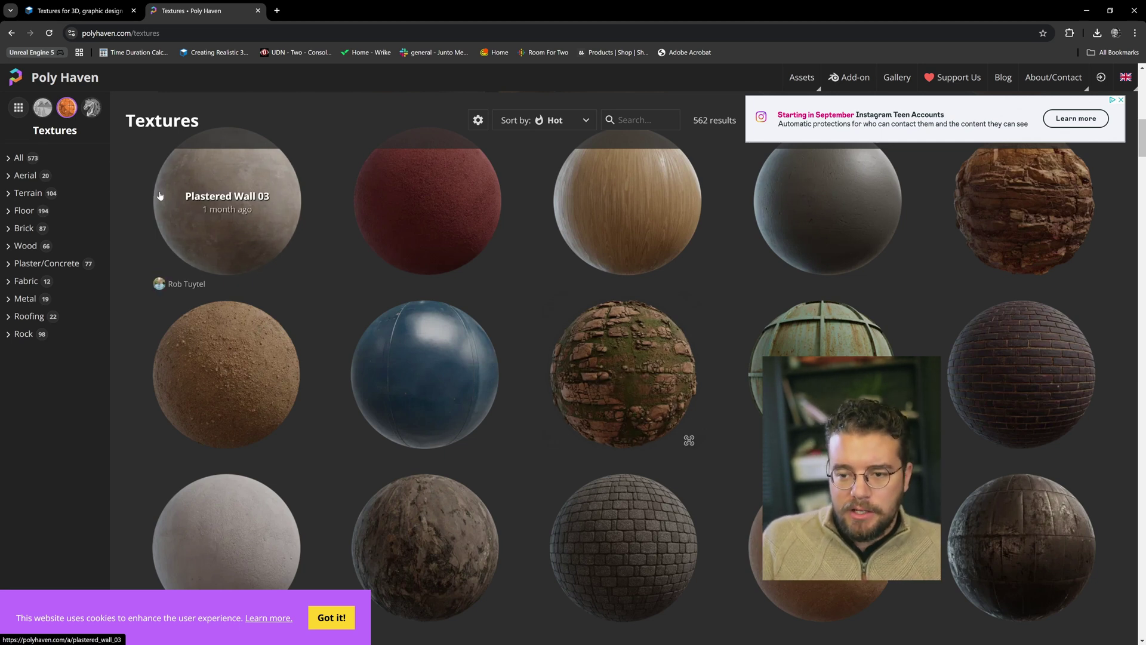
- Return to the textures.com page and search its library for "metal"
{"action": "left_click", "coordinate": [83, 12]}
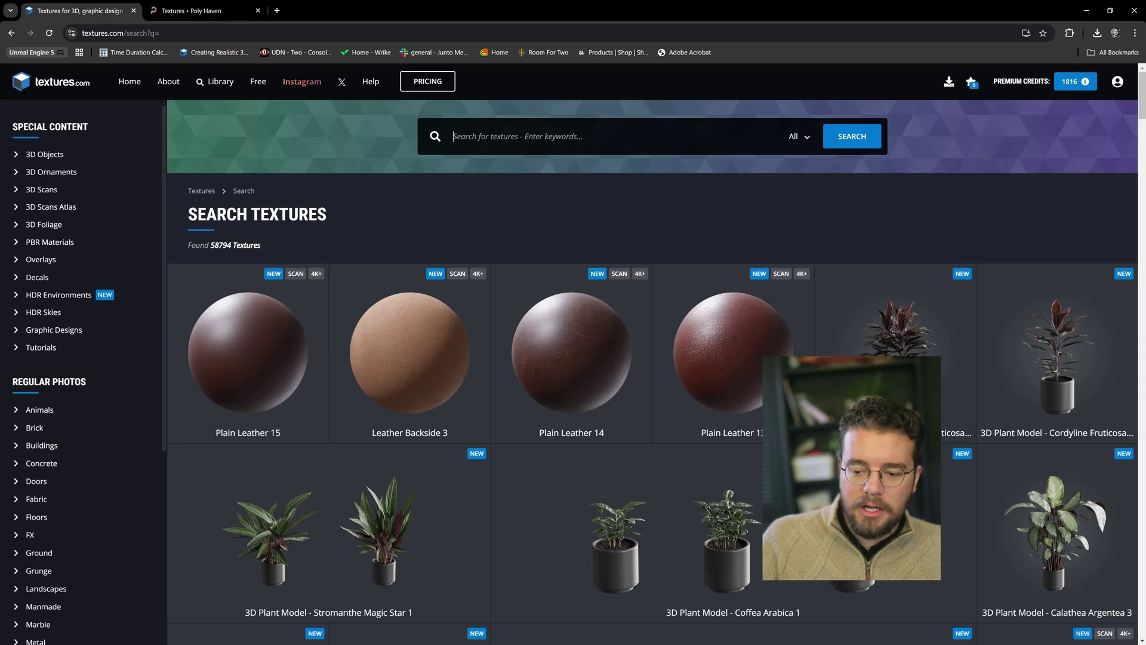
{"action": "type", "text": "metal"}
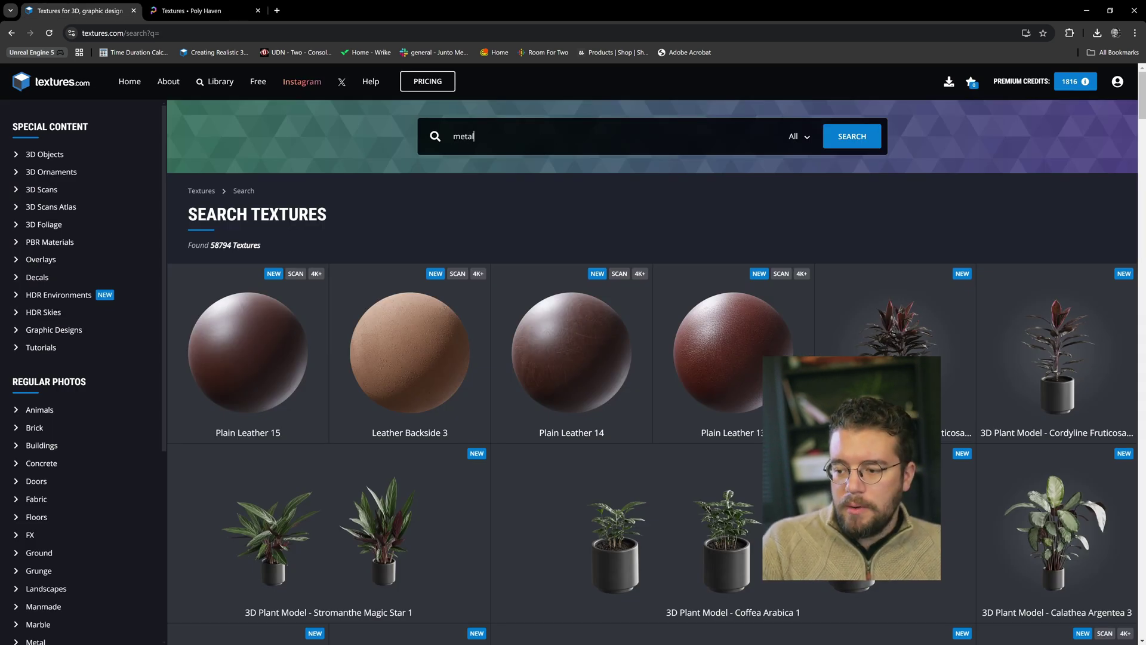
{"action": "key", "text": "Return"}
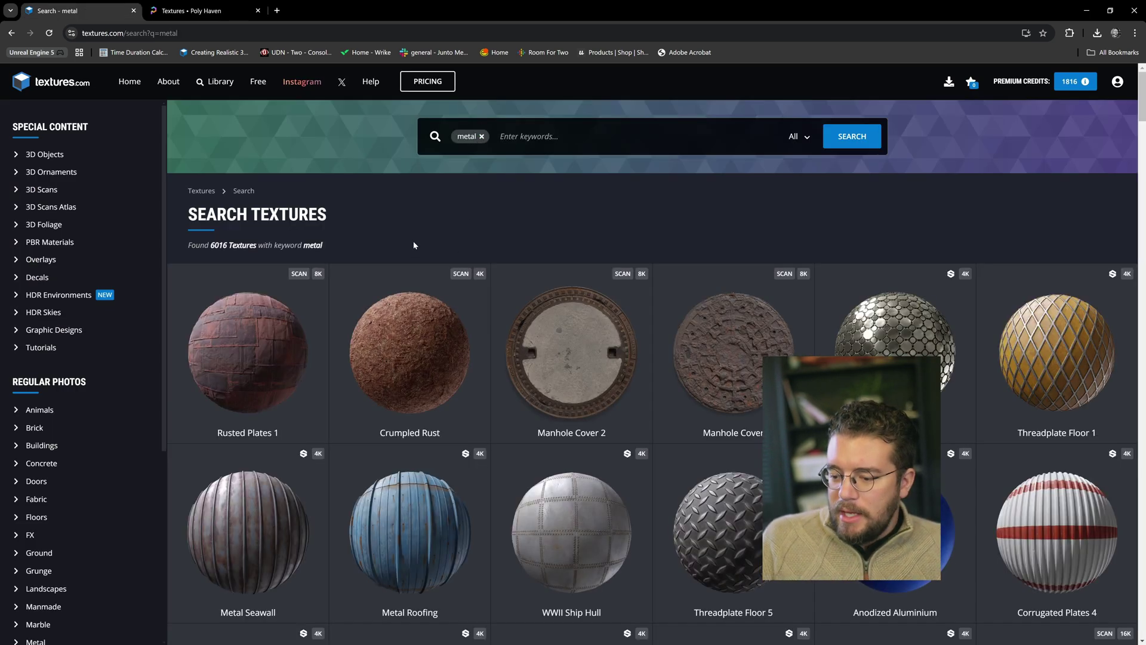
- Find the Pitted Rust material among the metal results and open its page in a separate browser tab
{"action": "scroll", "coordinate": [453, 239], "scroll_direction": "down", "scroll_amount": 12}
{"action": "scroll", "coordinate": [478, 233], "scroll_direction": "down", "scroll_amount": 12}
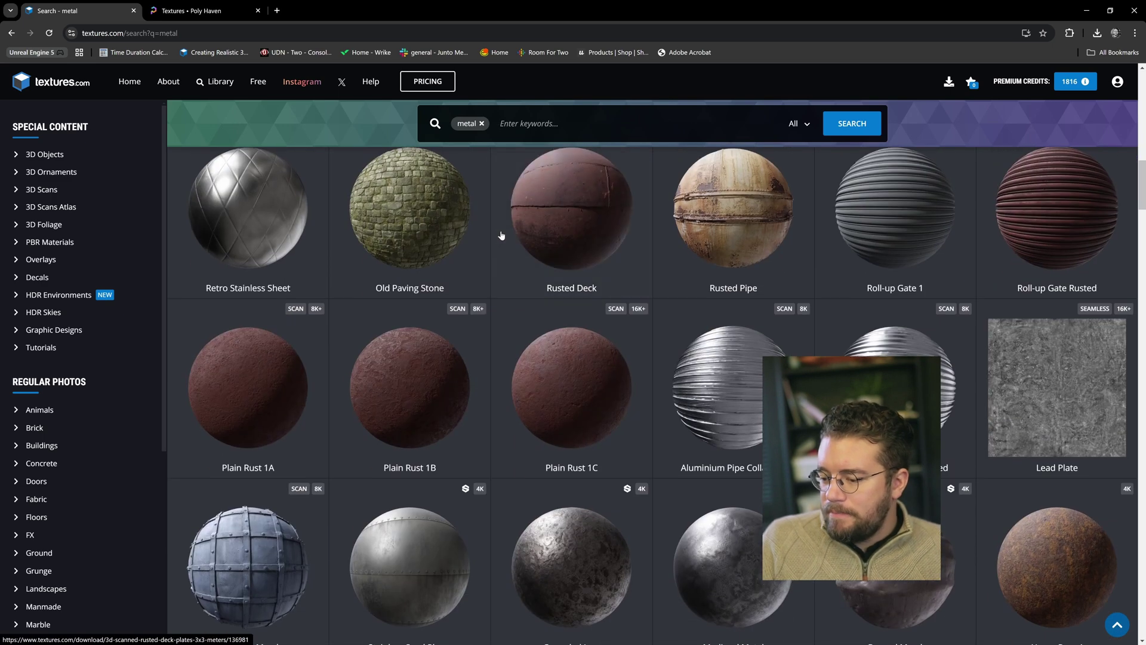
{"action": "scroll", "coordinate": [562, 257], "scroll_direction": "up", "scroll_amount": 6}
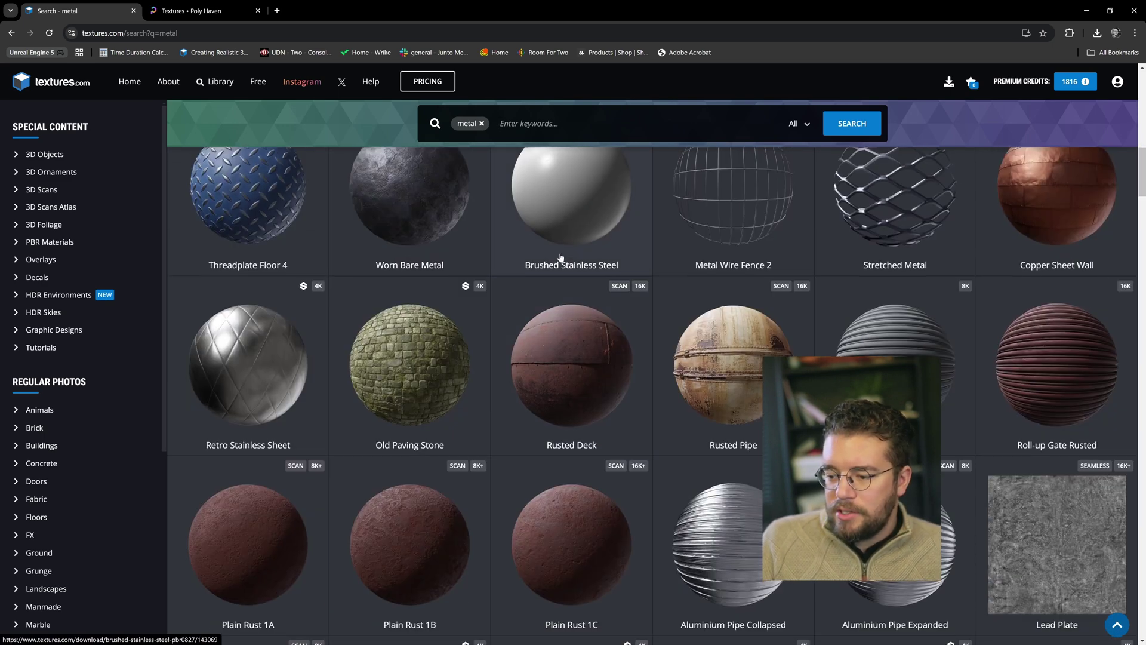
{"action": "scroll", "coordinate": [561, 258], "scroll_direction": "down", "scroll_amount": 8}
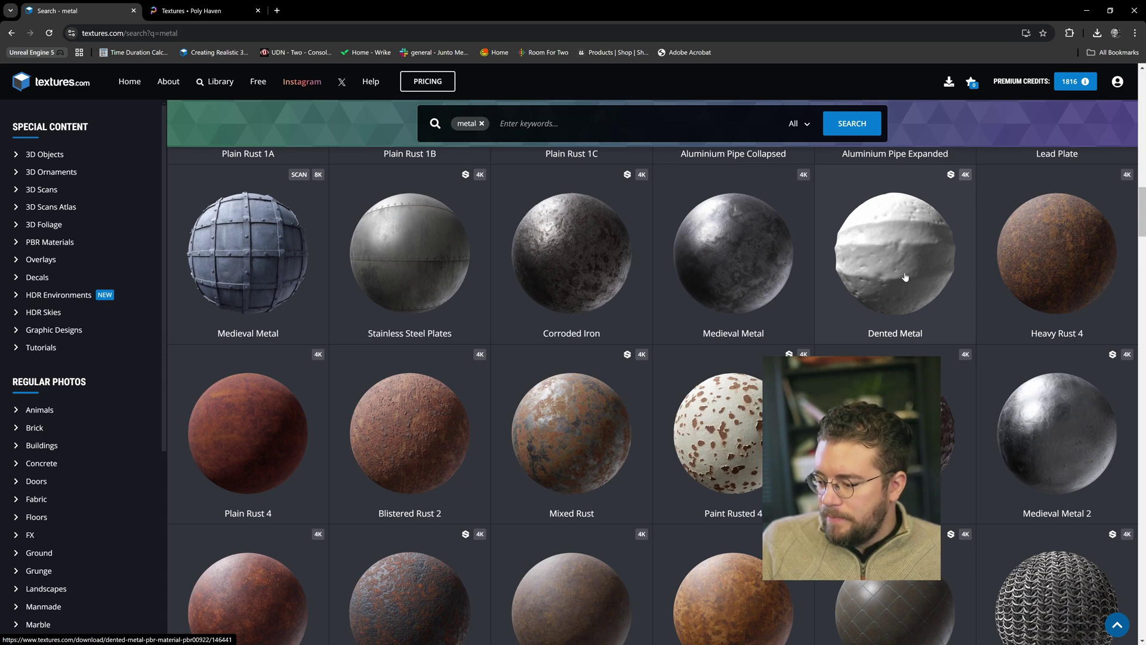
{"action": "scroll", "coordinate": [905, 277], "scroll_direction": "down", "scroll_amount": 5}
{"action": "scroll", "coordinate": [905, 277], "scroll_direction": "down", "scroll_amount": 7}
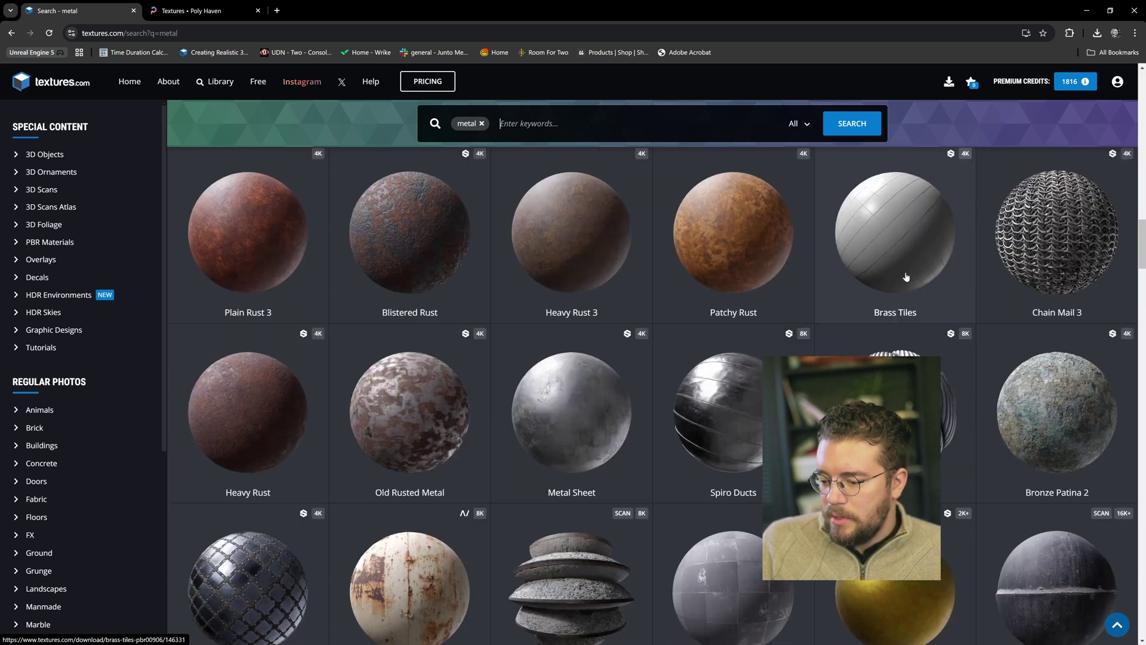
{"action": "scroll", "coordinate": [872, 261], "scroll_direction": "up", "scroll_amount": 4}
{"action": "scroll", "coordinate": [874, 262], "scroll_direction": "down", "scroll_amount": 18}
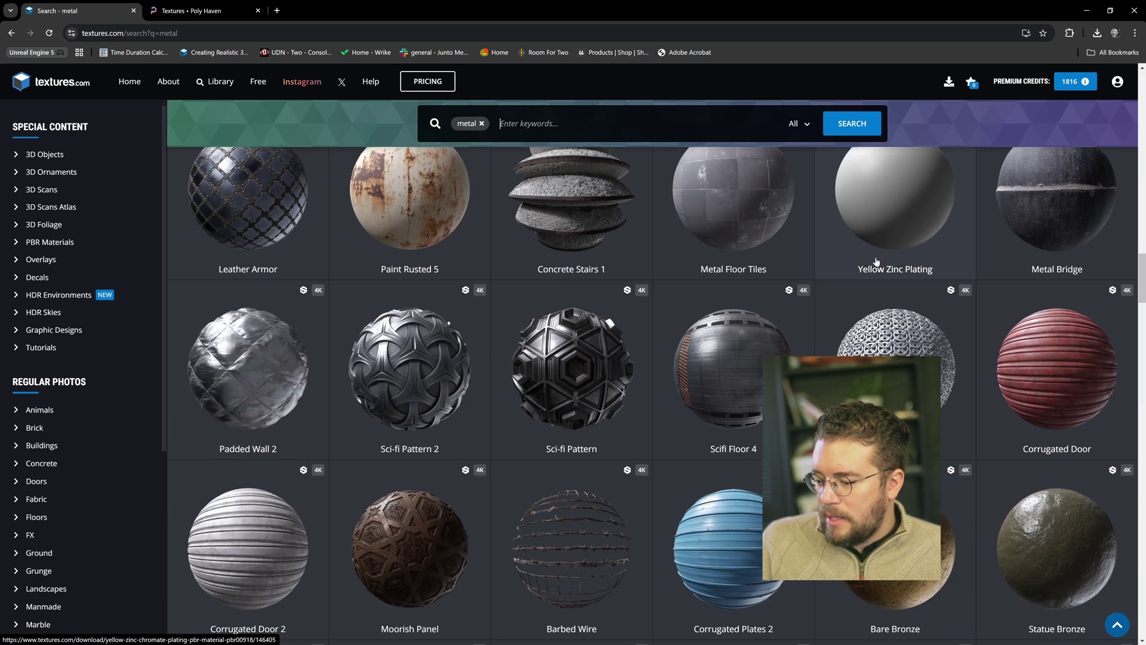
{"action": "scroll", "coordinate": [880, 262], "scroll_direction": "down", "scroll_amount": 20}
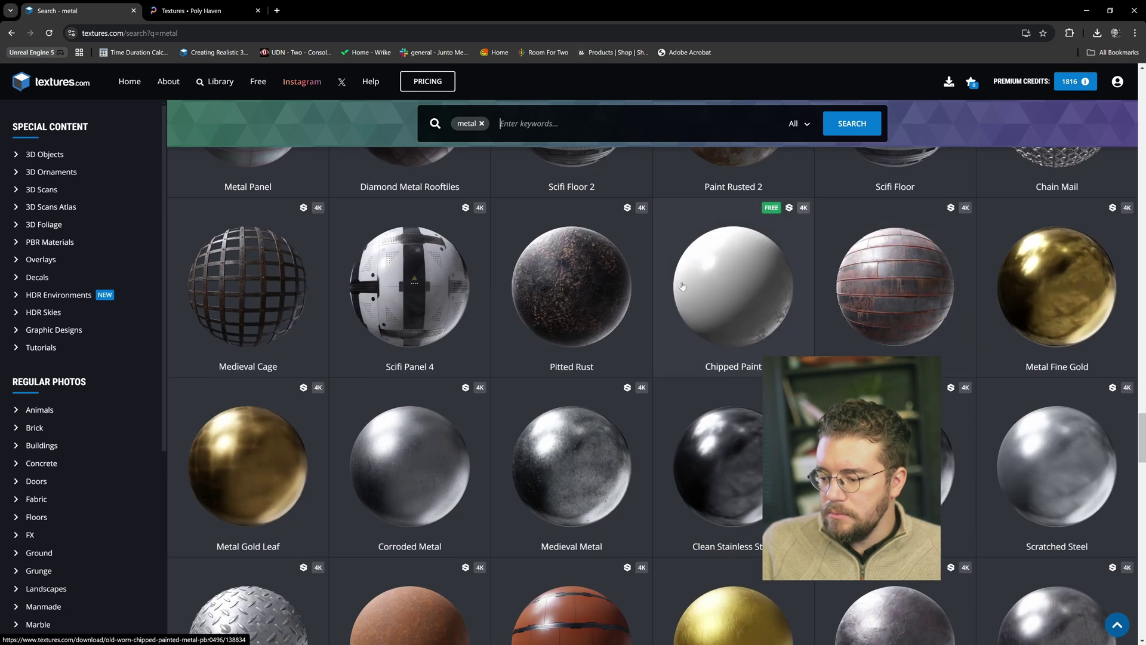
{"action": "scroll", "coordinate": [575, 203], "scroll_direction": "down", "scroll_amount": 2}
{"action": "middle_click", "coordinate": [574, 200]}
- Look through the remaining metal results for other materials that could suit the kettlebell
{"action": "scroll", "coordinate": [574, 200], "scroll_direction": "up", "scroll_amount": 3}
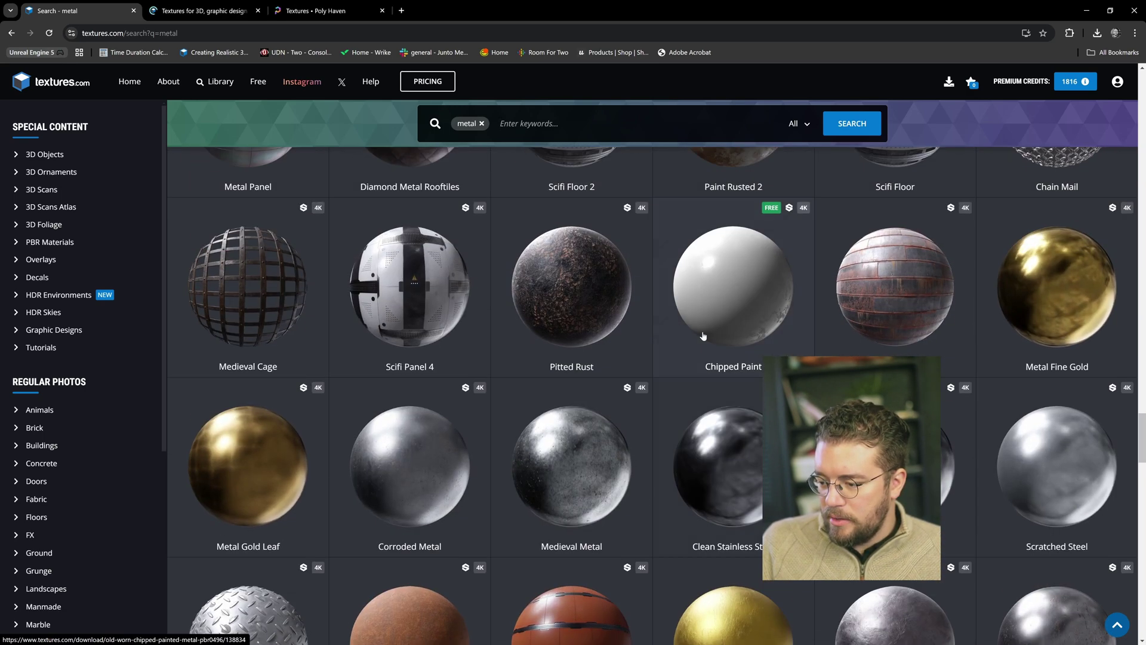
{"action": "scroll", "coordinate": [617, 239], "scroll_direction": "down", "scroll_amount": 8}
{"action": "scroll", "coordinate": [617, 238], "scroll_direction": "down", "scroll_amount": 8}
{"action": "scroll", "coordinate": [616, 239], "scroll_direction": "down", "scroll_amount": 10}
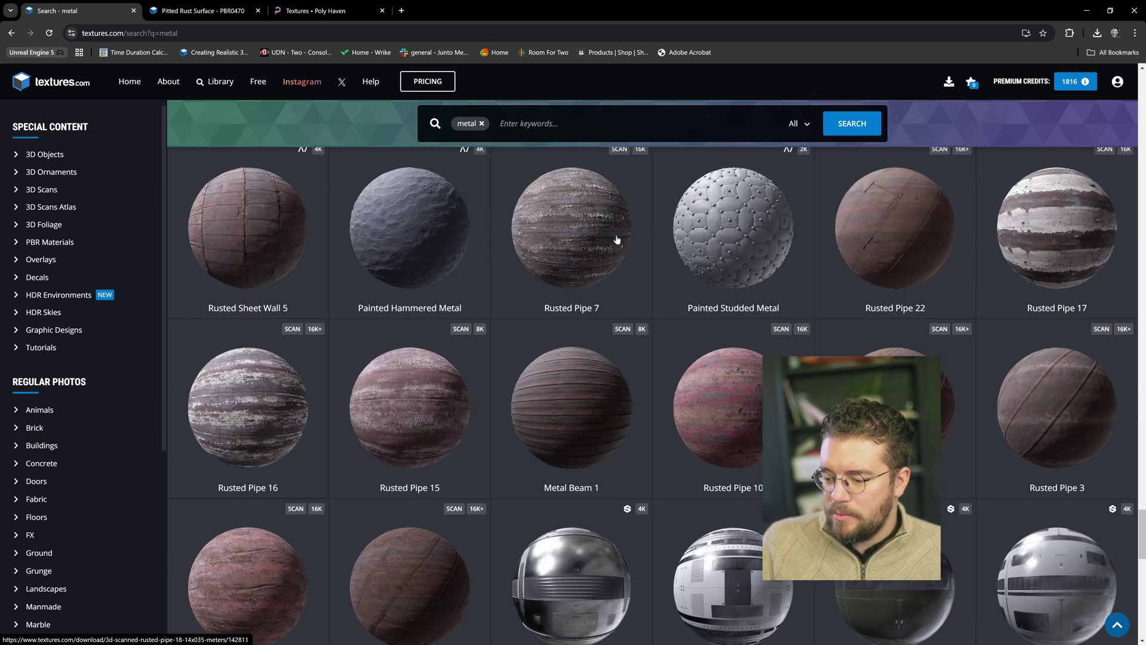
{"action": "scroll", "coordinate": [616, 239], "scroll_direction": "down", "scroll_amount": 3}
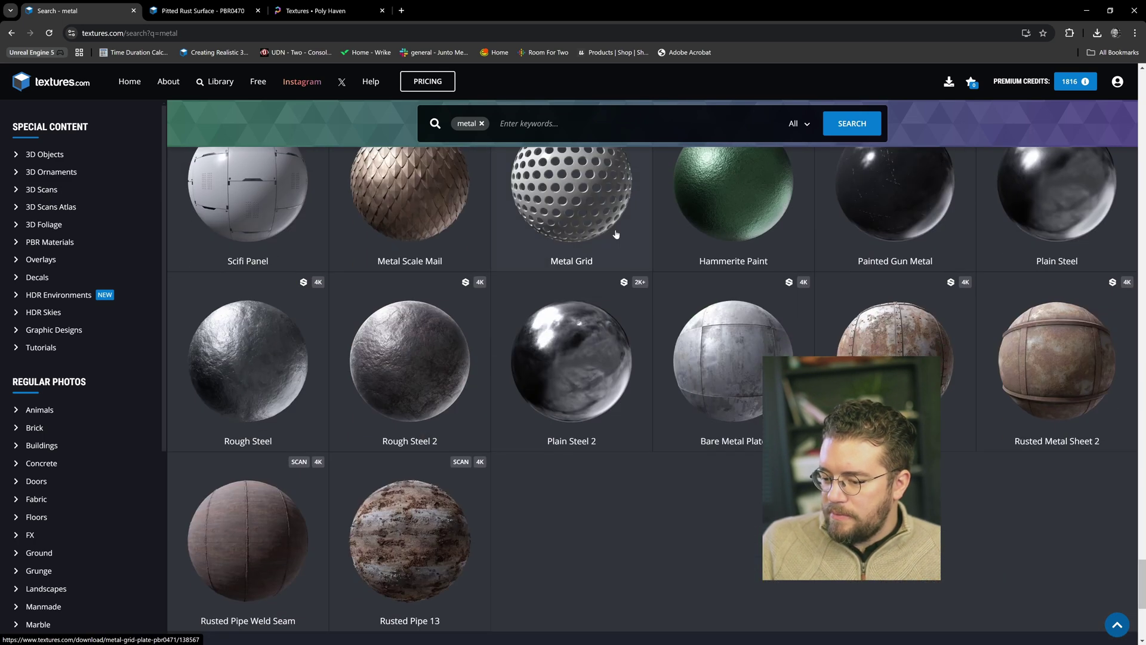
{"action": "scroll", "coordinate": [617, 234], "scroll_direction": "up", "scroll_amount": 6}
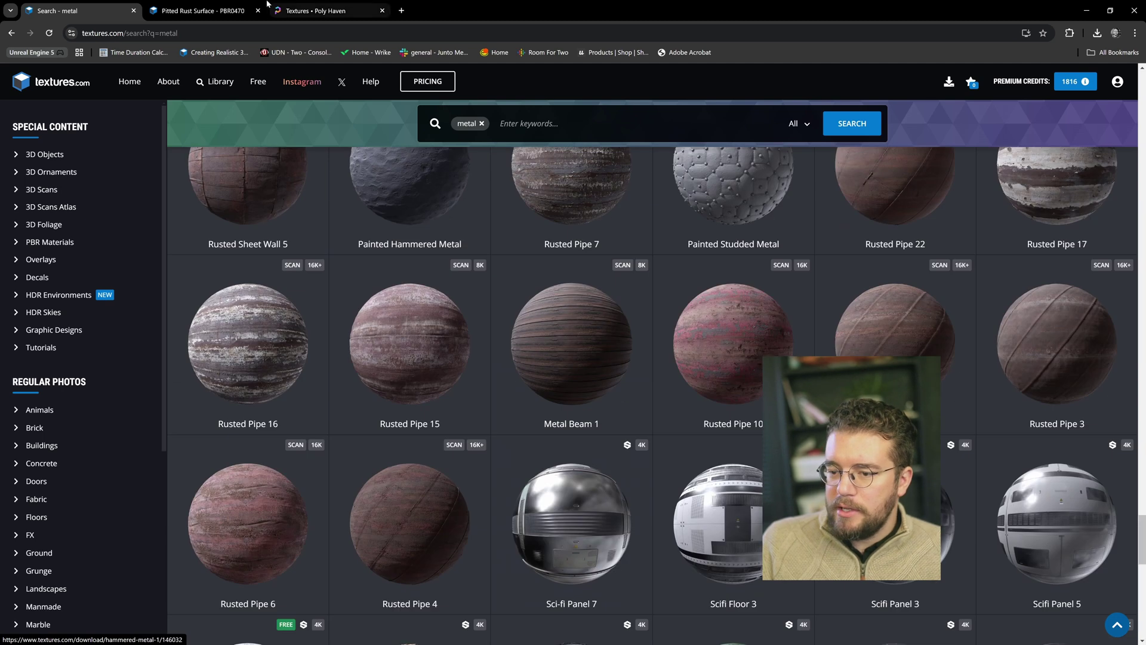
- Switch to the Pitted Rust Surface page and examine its flat maps, including albedo, height, metallic and ambient occlusion
{"action": "left_click", "coordinate": [197, 10]}
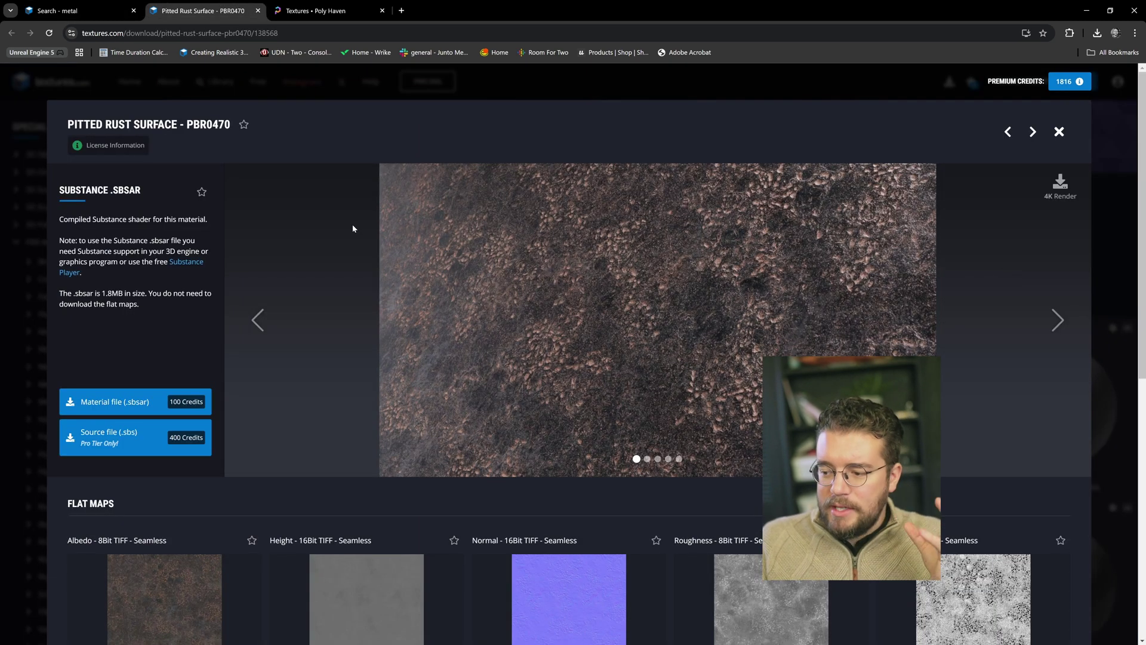
{"action": "scroll", "coordinate": [332, 225], "scroll_direction": "down", "scroll_amount": 5}
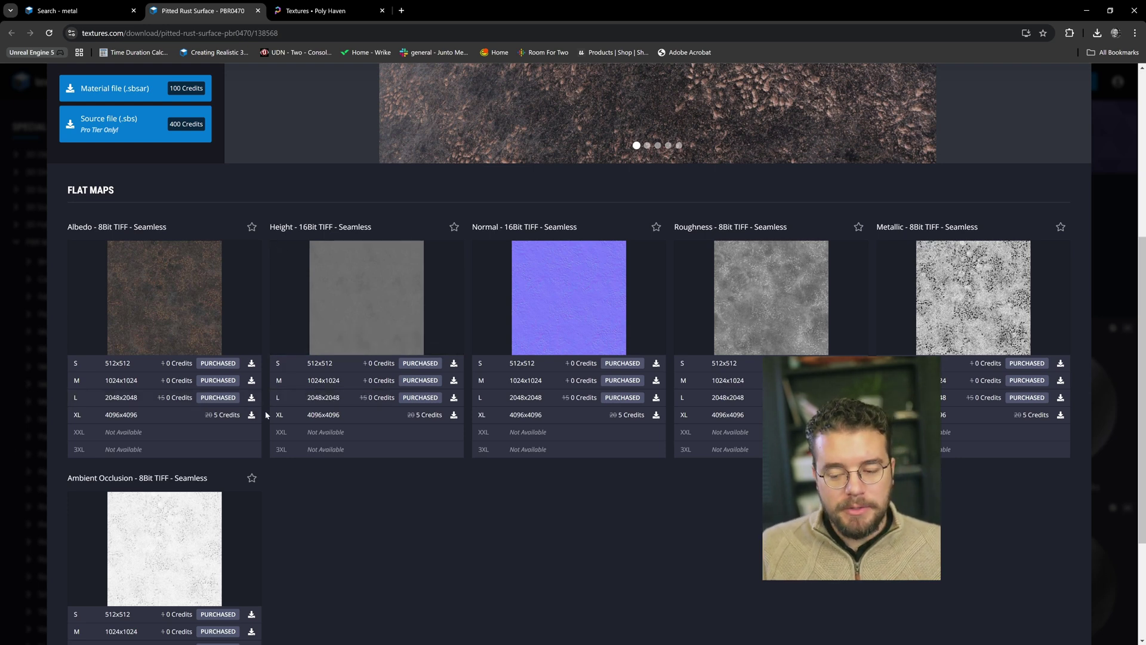
{"action": "mouse_move", "coordinate": [395, 329]}
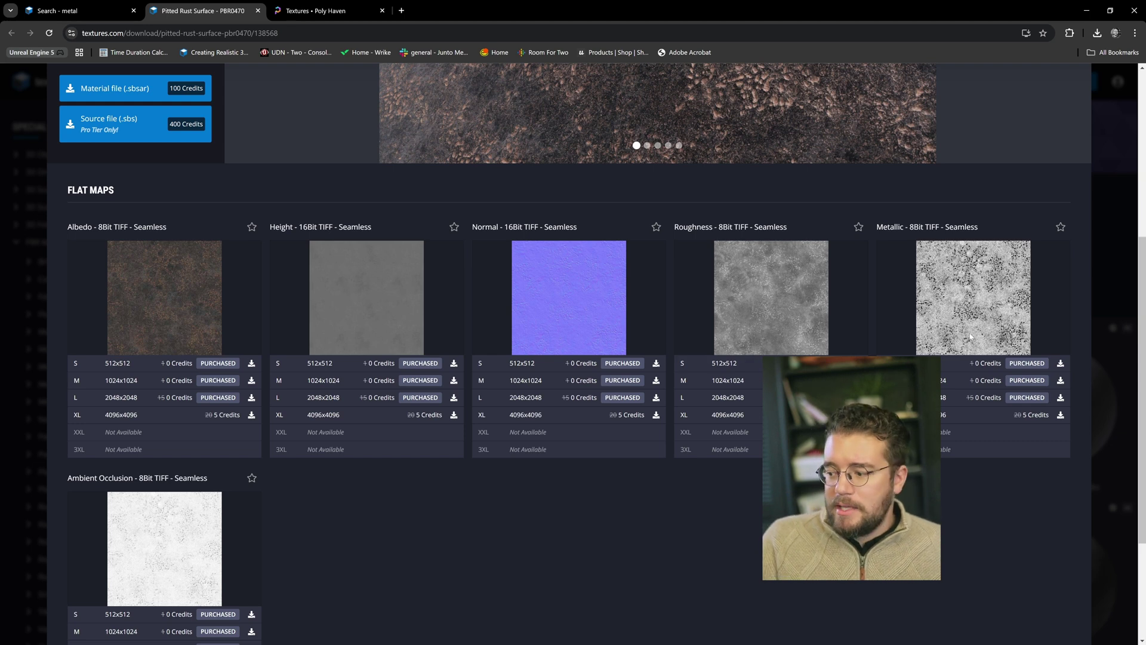
{"action": "mouse_move", "coordinate": [977, 305]}
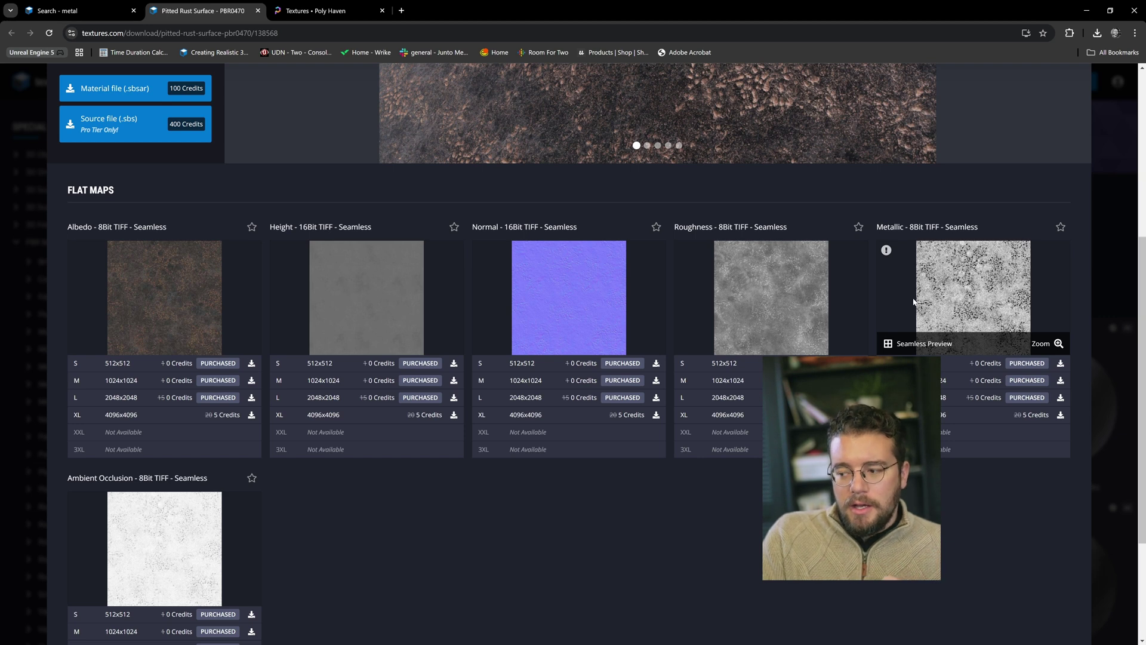
{"action": "mouse_move", "coordinate": [134, 532]}
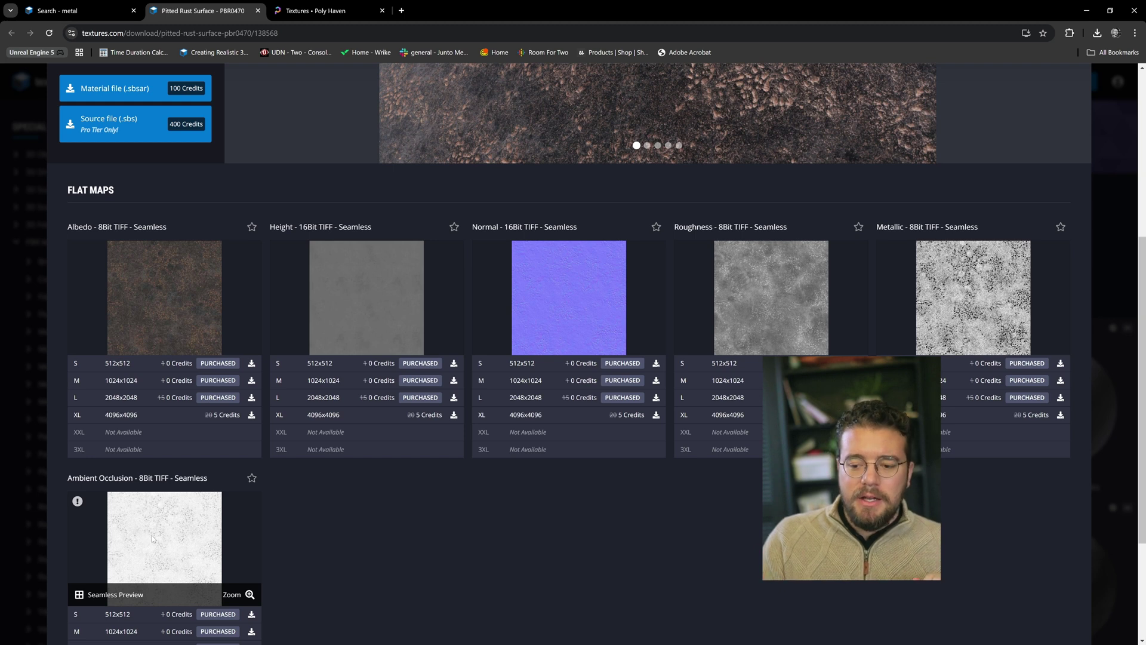
{"action": "mouse_move", "coordinate": [160, 289]}
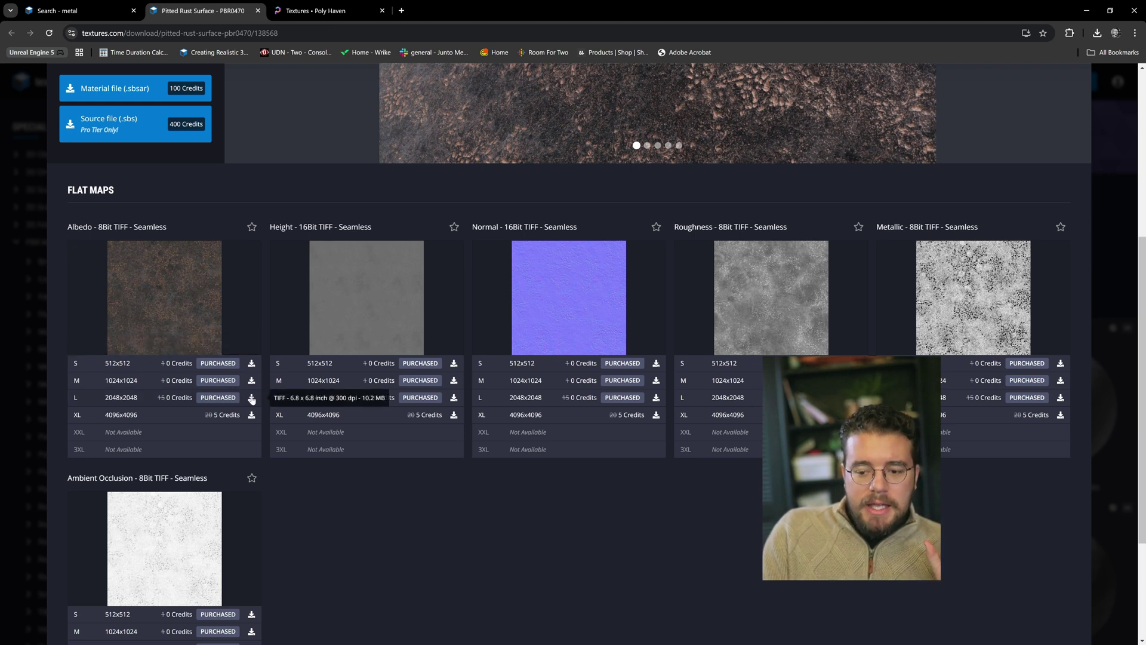
- Browse further through Poly Haven's textures for comparison and return to the Pitted Rust Surface page
{"action": "left_click", "coordinate": [319, 6]}
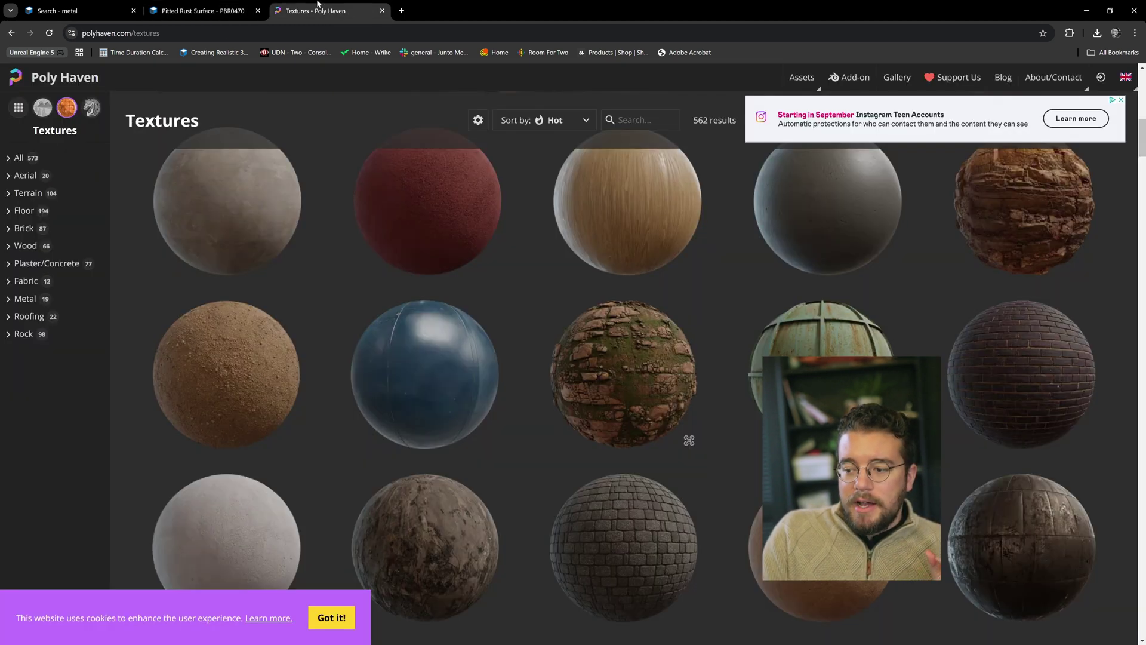
{"action": "scroll", "coordinate": [442, 273], "scroll_direction": "down", "scroll_amount": 3}
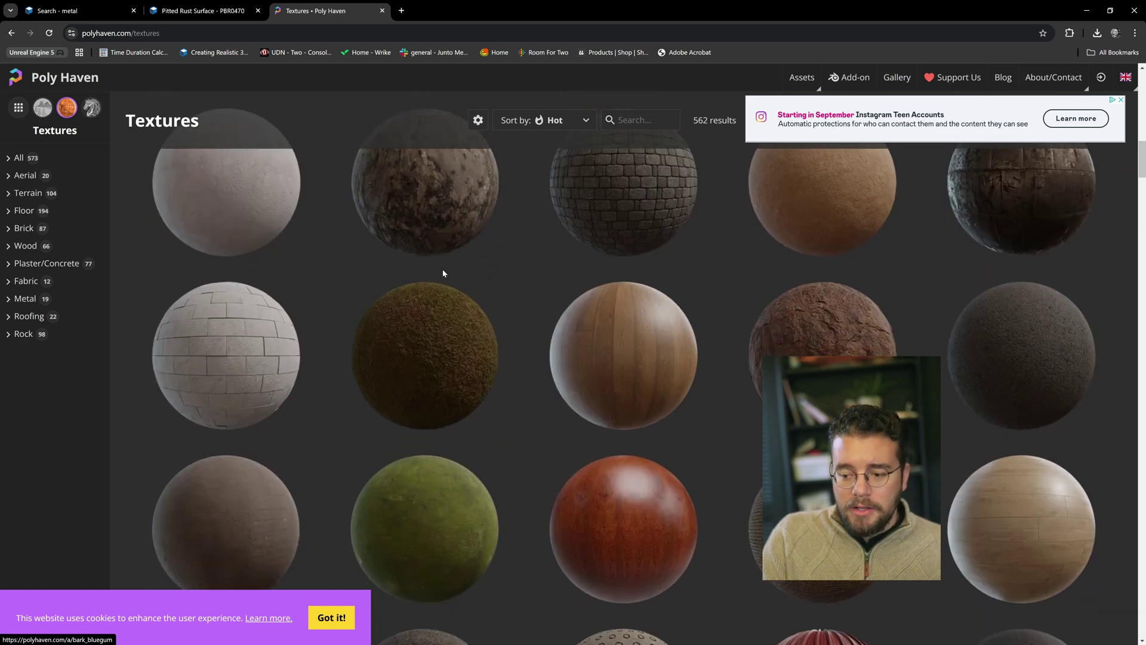
{"action": "scroll", "coordinate": [454, 269], "scroll_direction": "down", "scroll_amount": 15}
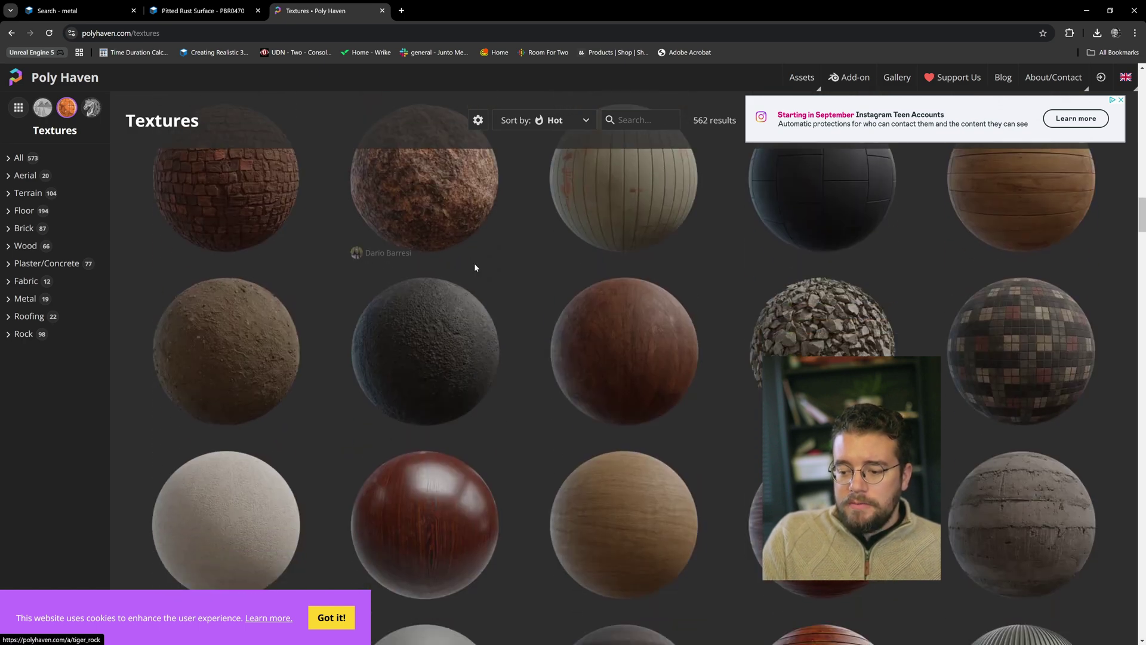
{"action": "scroll", "coordinate": [485, 358], "scroll_direction": "down", "scroll_amount": 4}
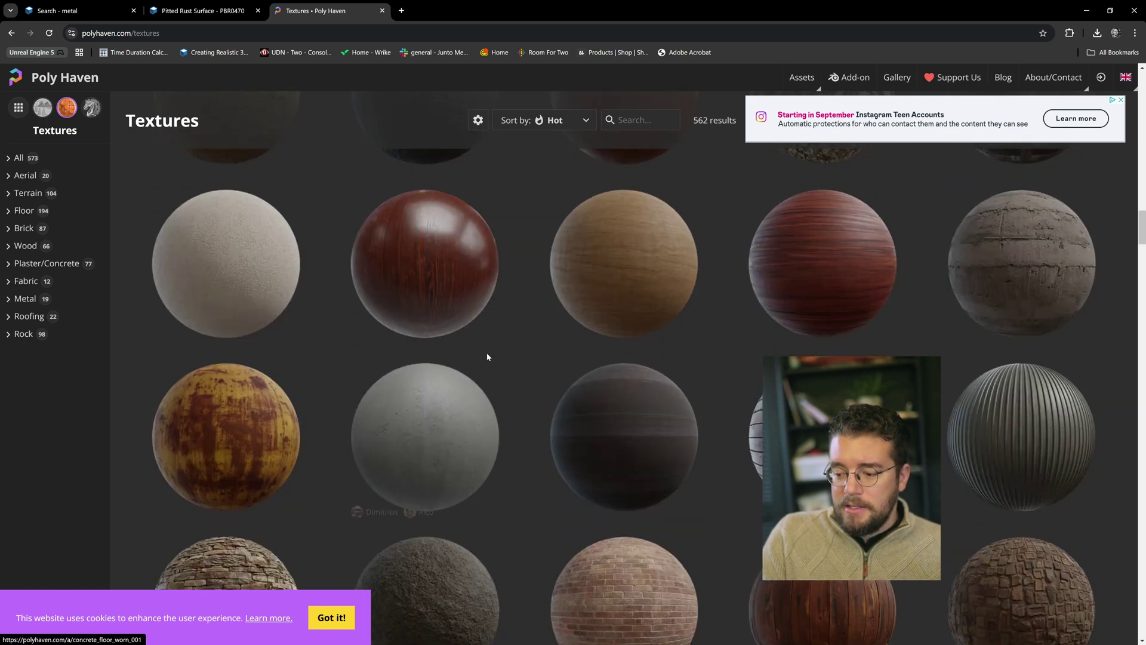
{"action": "scroll", "coordinate": [487, 357], "scroll_direction": "down", "scroll_amount": 12}
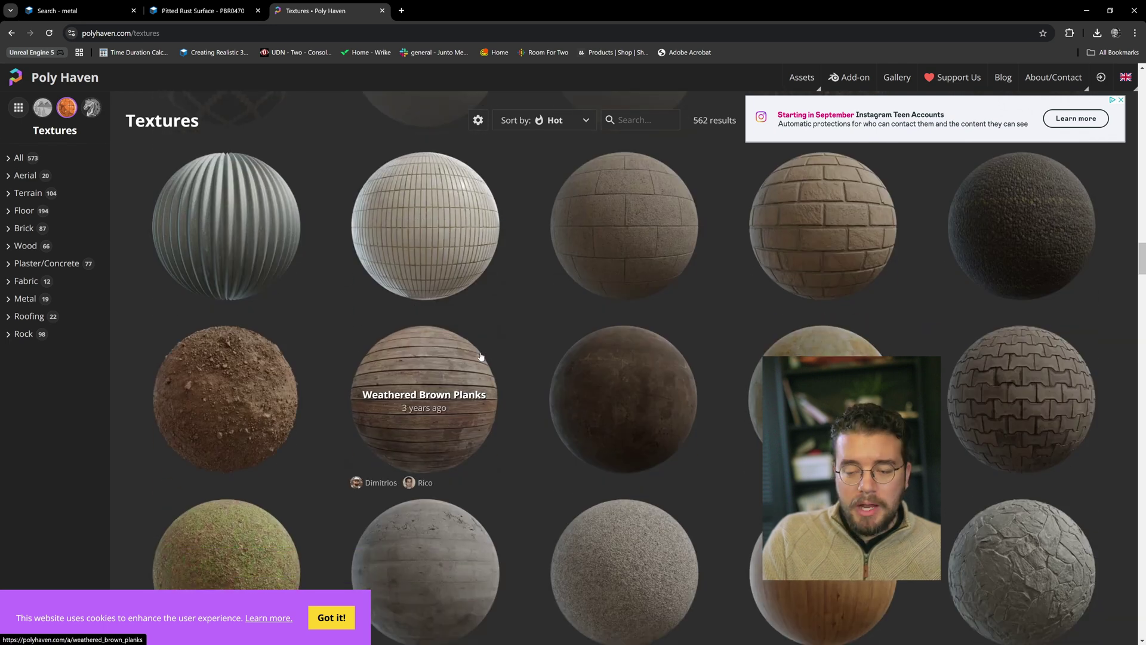
{"action": "left_click", "coordinate": [205, 7]}
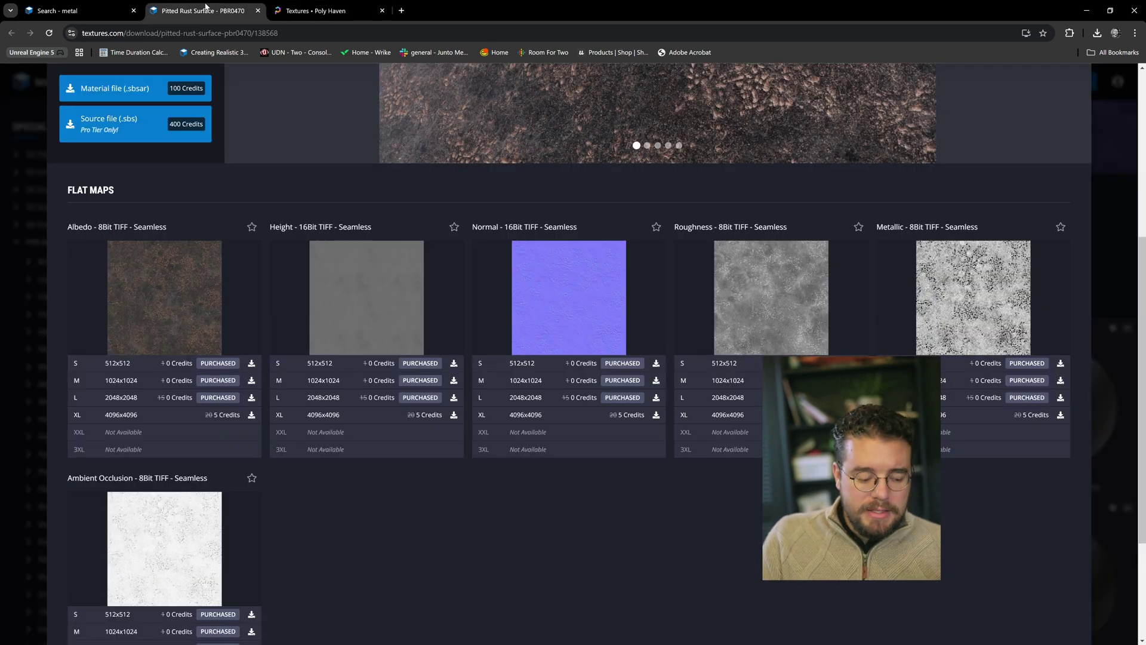
- Switch back to Blender and select the kettlebell material's Principled BSDF node, moving it slightly away from the Material Output
{"action": "left_click", "coordinate": [1088, 9]}
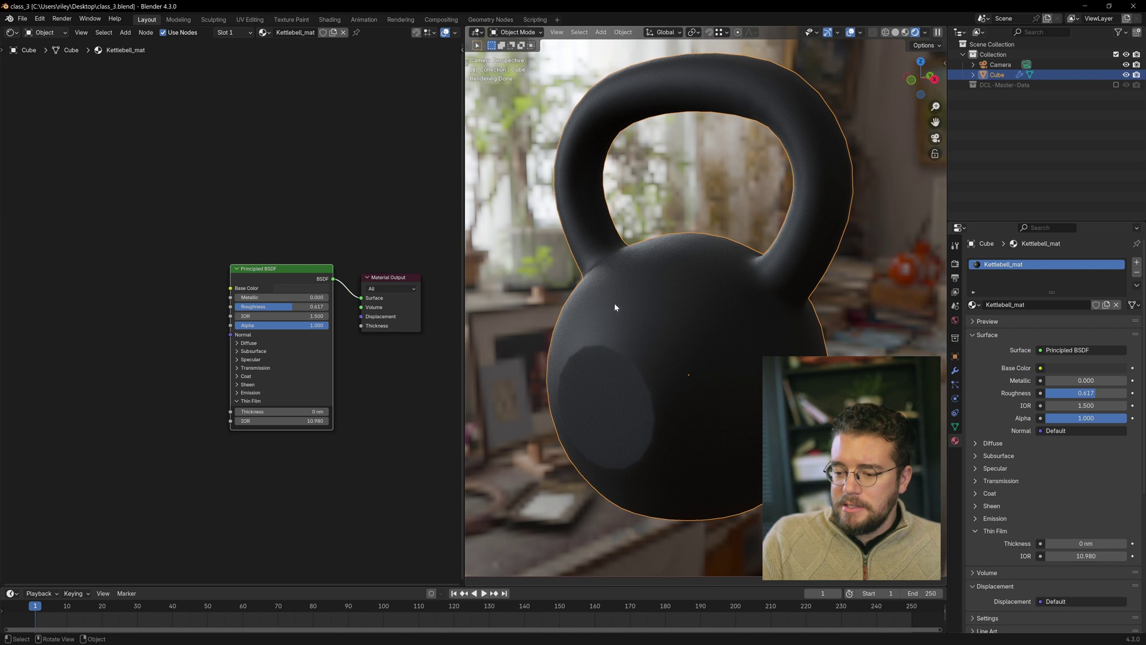
{"action": "scroll", "coordinate": [677, 299], "scroll_direction": "down", "scroll_amount": 1}
{"action": "middle_click_drag", "start_coordinate": [678, 298], "coordinate": [661, 314], "text": "shift"}
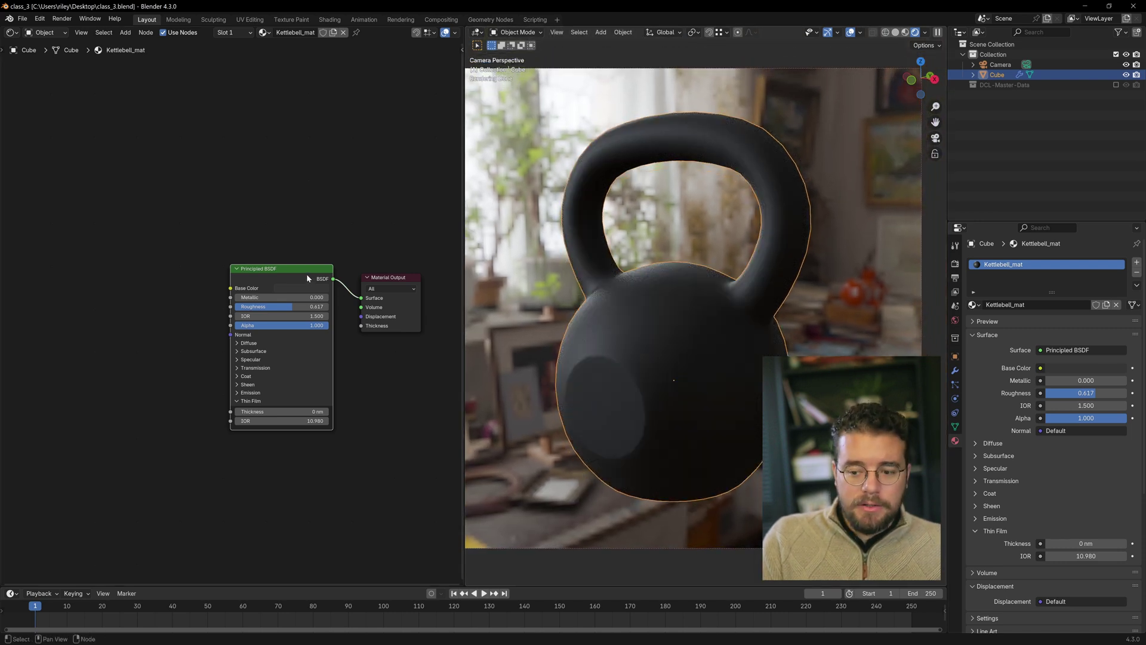
{"action": "left_click", "coordinate": [302, 269]}
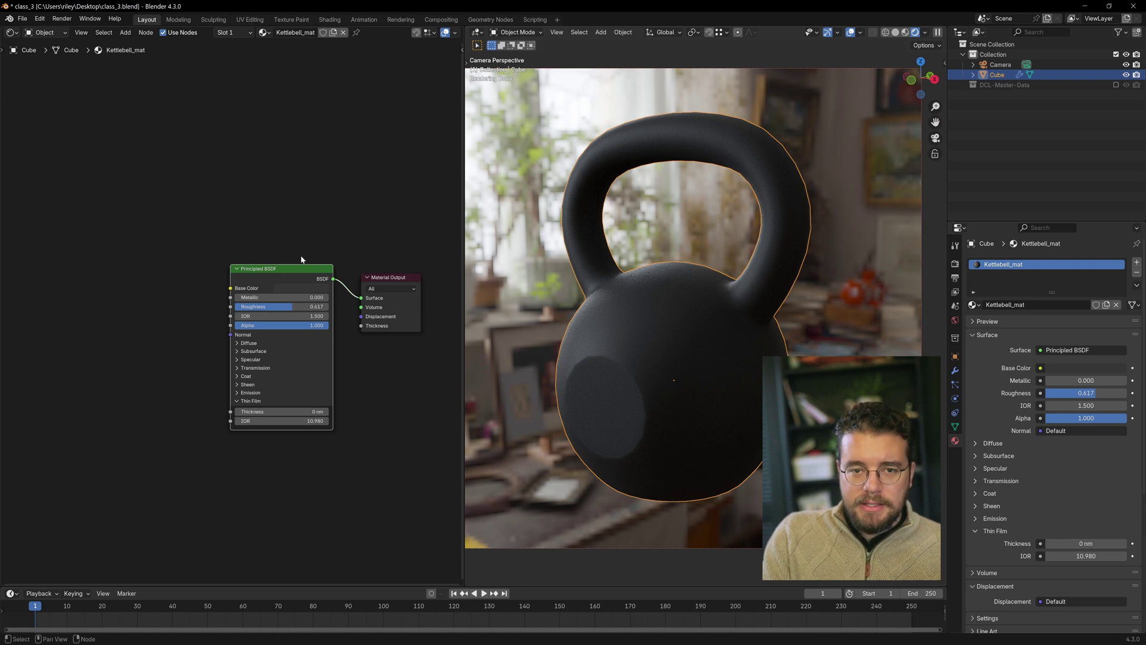
{"action": "middle_click_drag", "start_coordinate": [294, 239], "coordinate": [305, 232]}
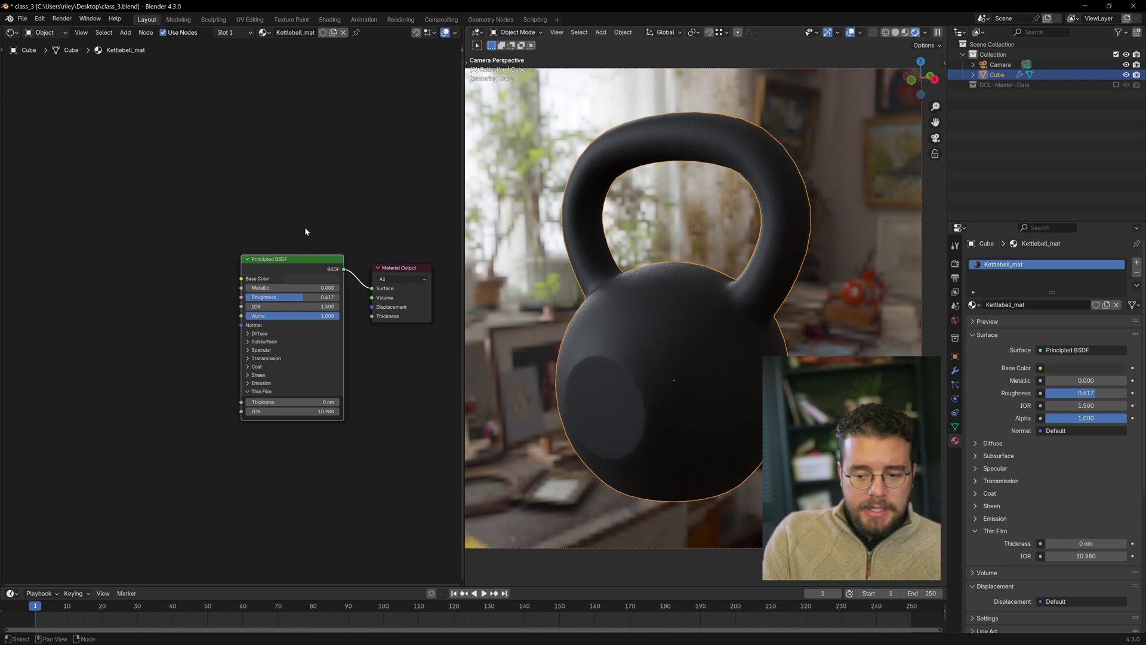
{"action": "left_click_drag", "start_coordinate": [308, 262], "coordinate": [298, 265]}
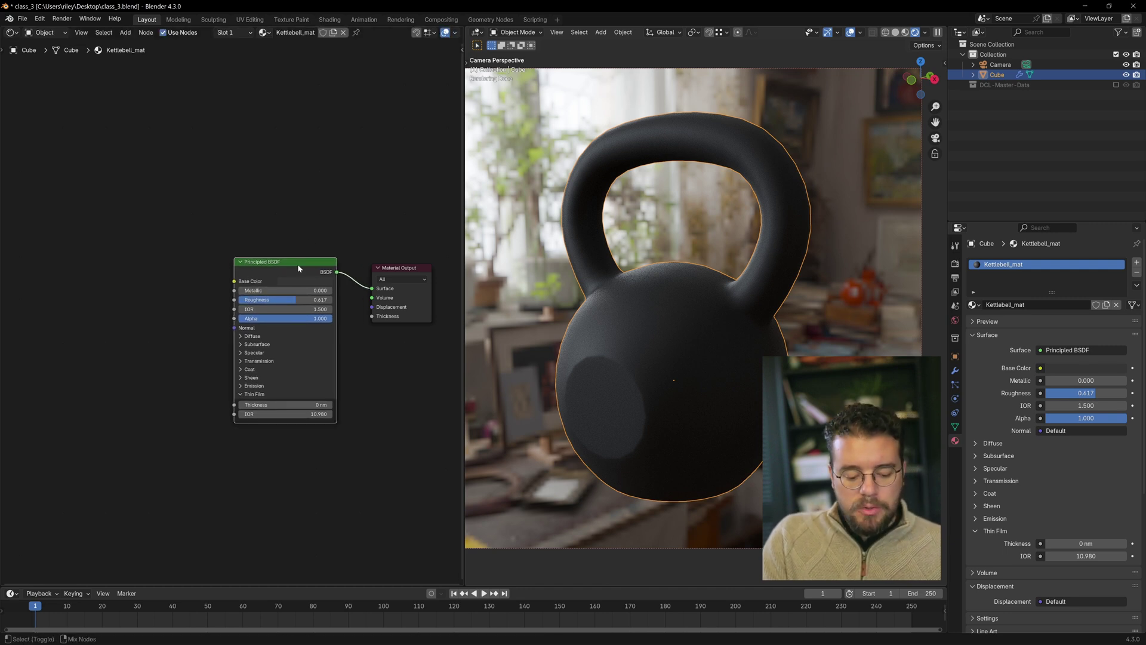
- Start the Principled Texture Setup on the Principled BSDF and select the TCom_Rust_Pitted_2K ao and metallic maps in the Downloads folder
{"action": "key", "text": "ctrl+shift+t"}
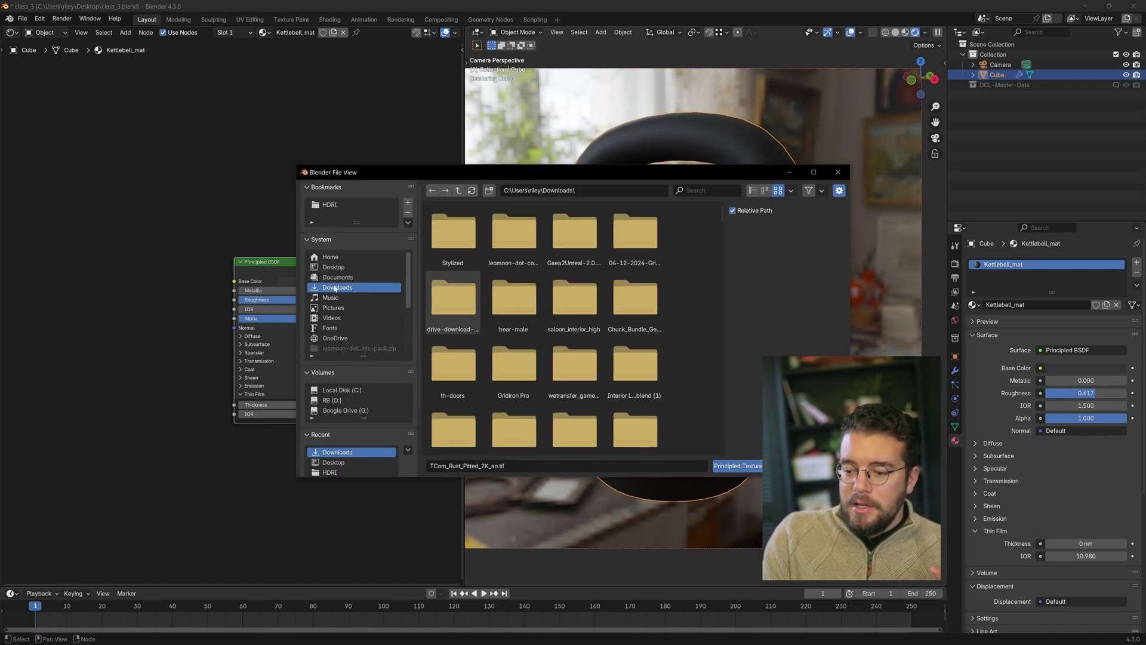
{"action": "scroll", "coordinate": [600, 312], "scroll_direction": "down", "scroll_amount": 10}
{"action": "scroll", "coordinate": [599, 312], "scroll_direction": "down", "scroll_amount": 2}
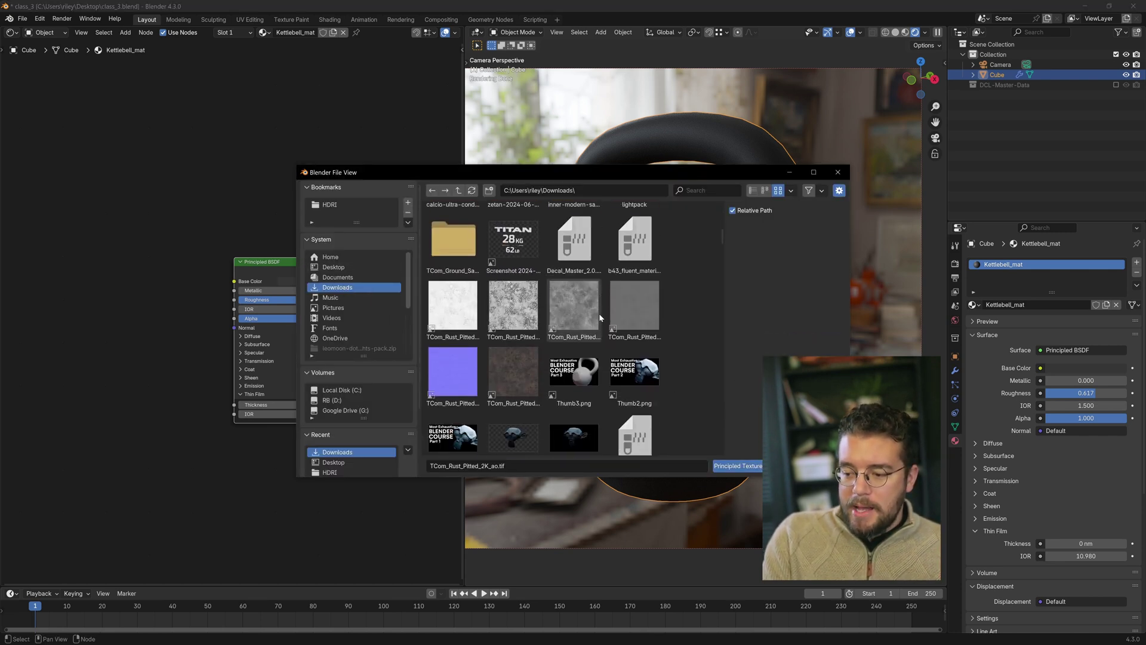
{"action": "left_click", "coordinate": [449, 317]}
{"action": "left_click", "coordinate": [513, 306], "text": "shift"}
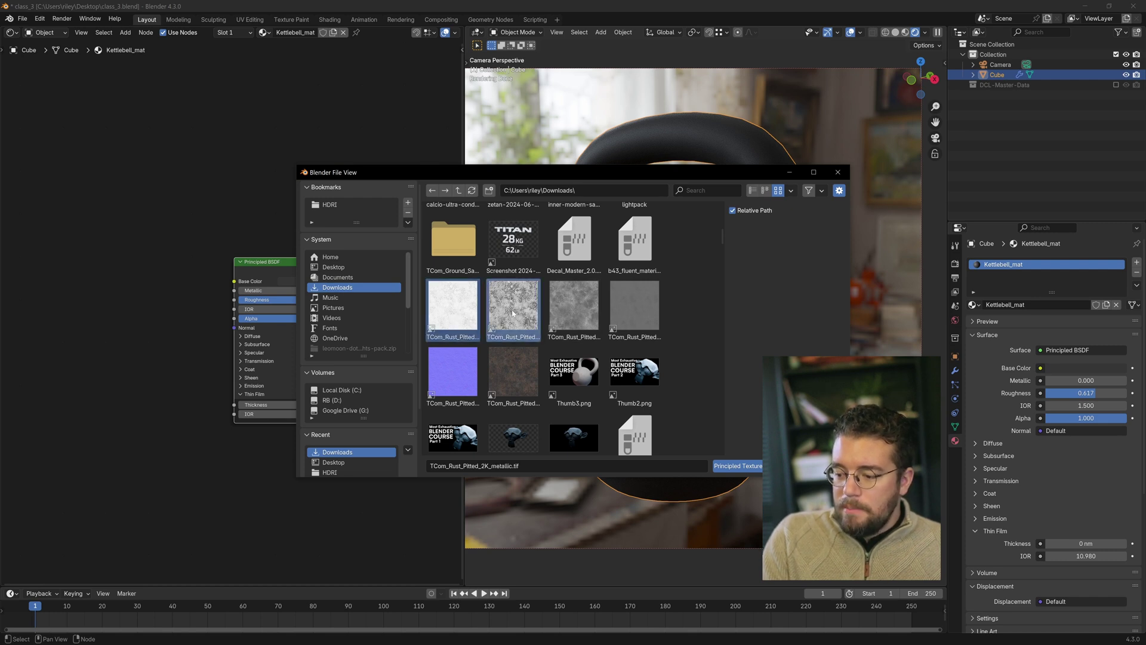
- Load the TCom_Rust_Pitted_2K ambient occlusion, metallic, roughness, normal and albedo maps into the kettlebell material with Principled Texture Setup
{"action": "left_click", "coordinate": [572, 308], "text": "shift"}
{"action": "left_click", "coordinate": [453, 371], "text": "shift"}
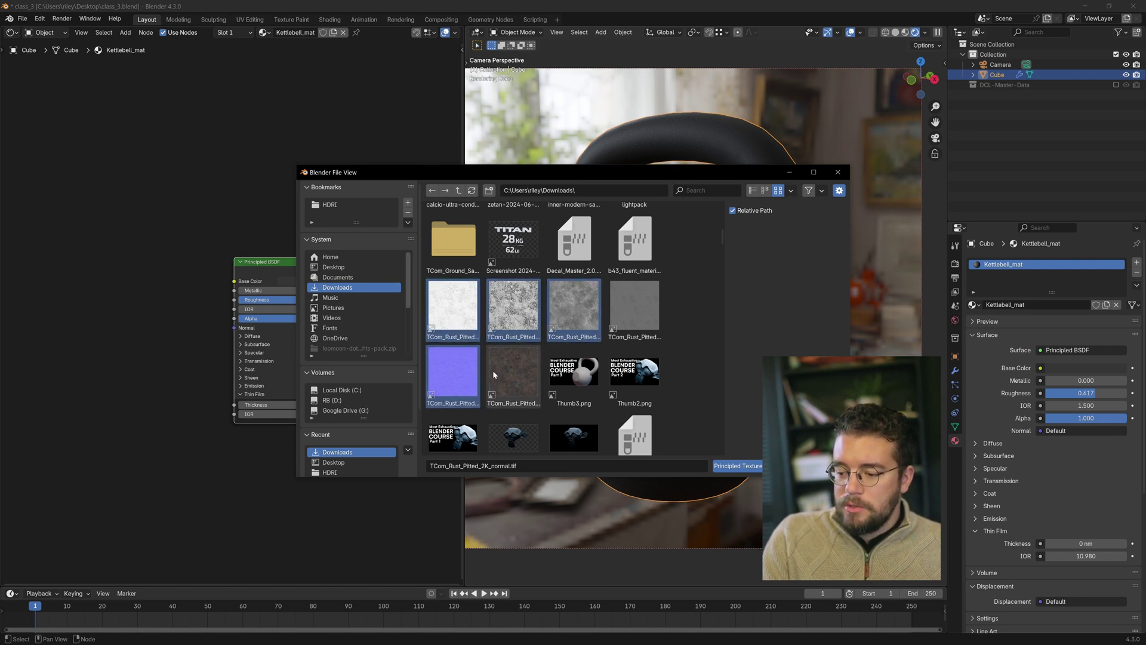
{"action": "left_click", "coordinate": [513, 373], "text": "shift"}
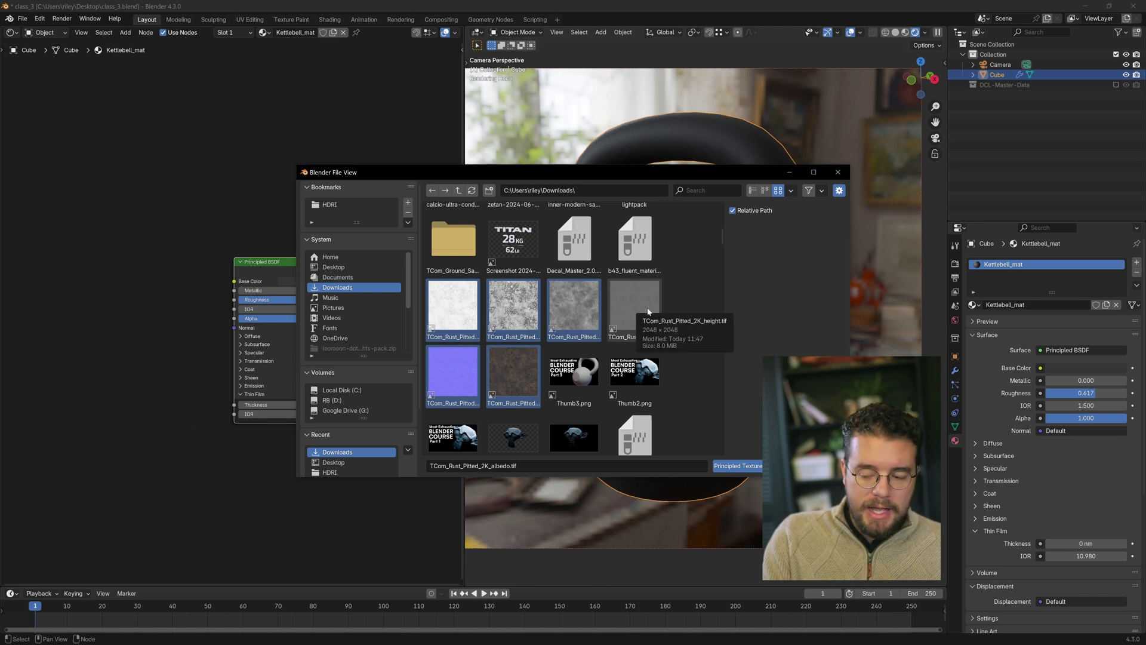
{"action": "left_click", "coordinate": [747, 469]}
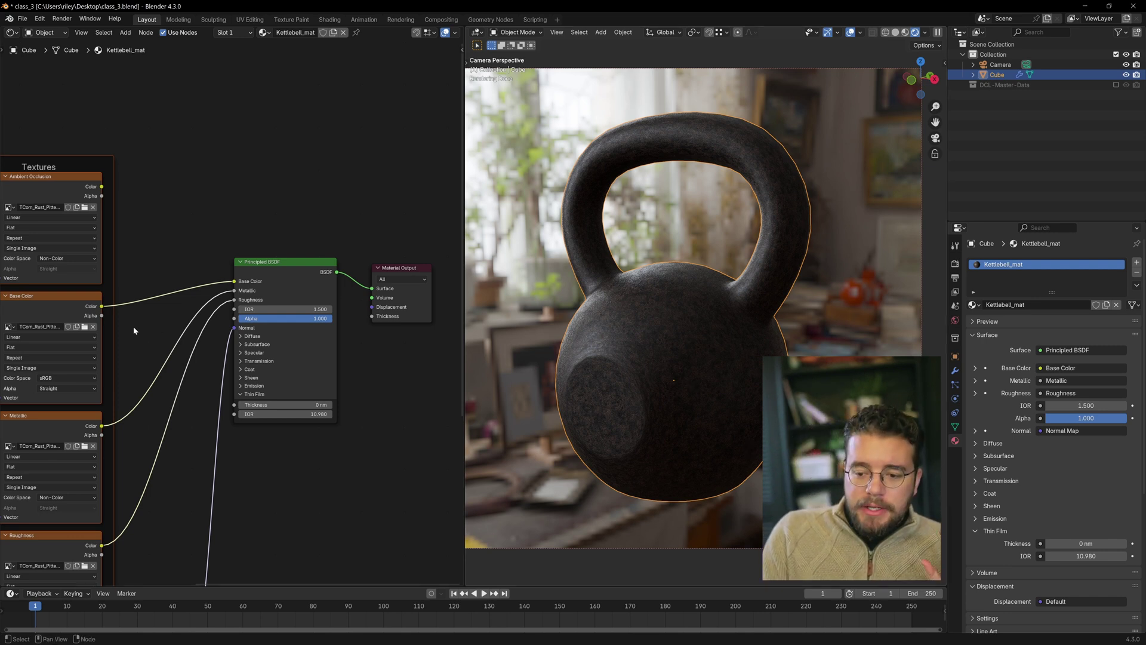
{"action": "scroll", "coordinate": [142, 331], "scroll_direction": "down", "scroll_amount": 7}
{"action": "middle_click_drag", "start_coordinate": [171, 338], "coordinate": [297, 290]}
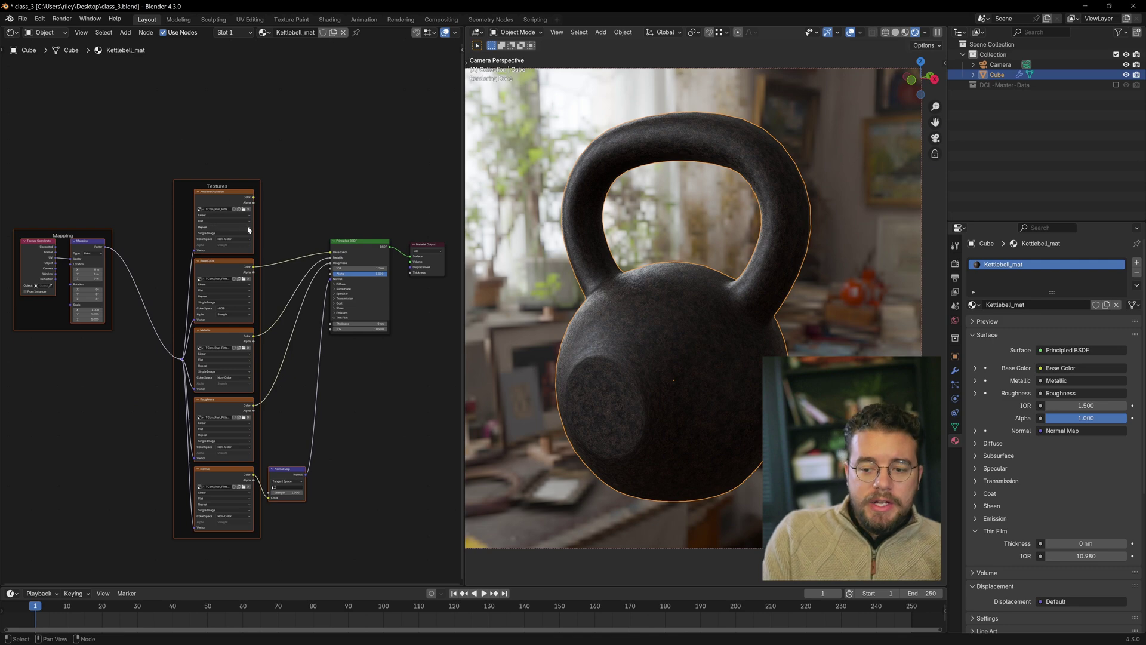
- Examine the rust texture on the rendered kettlebell up close and from a distance
{"action": "scroll", "coordinate": [729, 342], "scroll_direction": "up", "scroll_amount": 5}
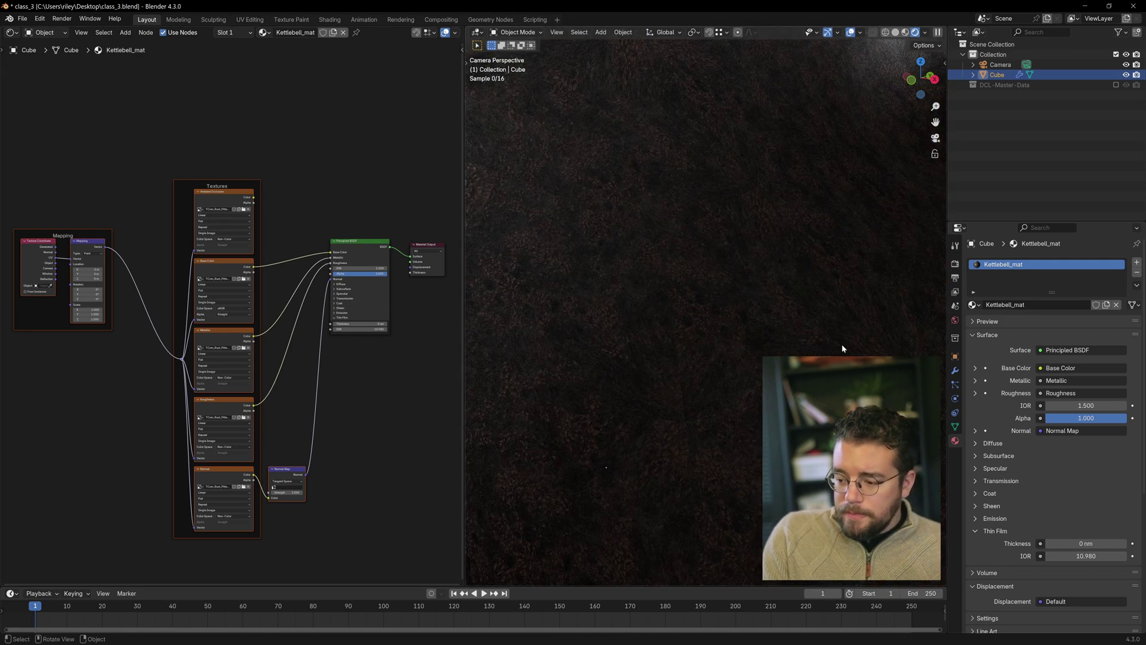
{"action": "scroll", "coordinate": [649, 348], "scroll_direction": "down", "scroll_amount": 5}
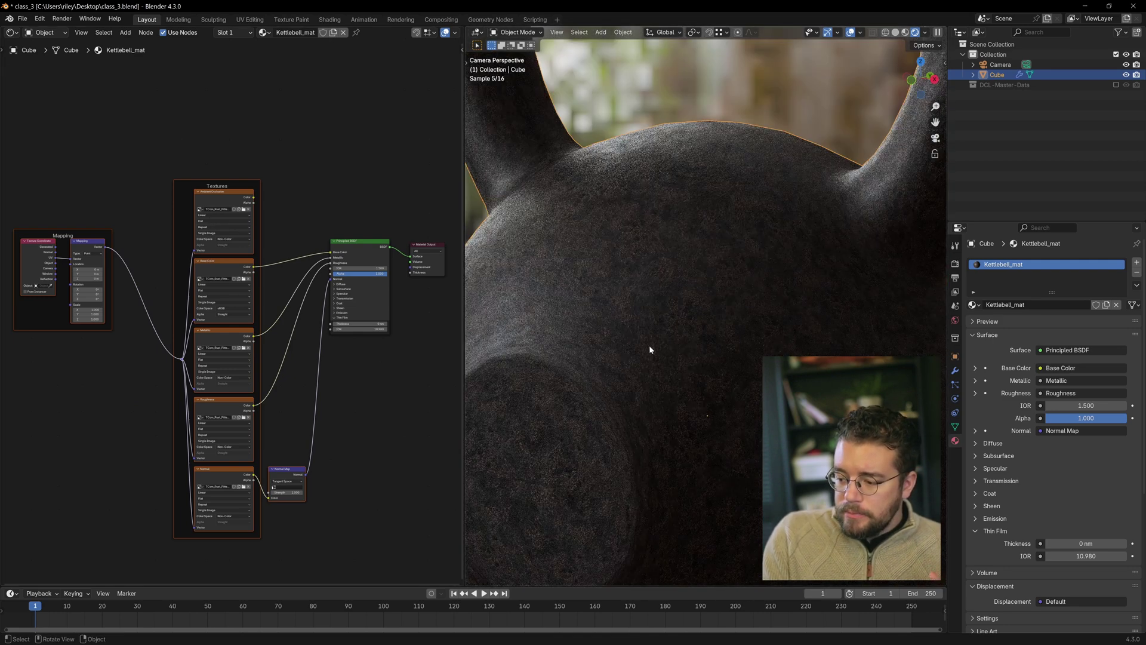
{"action": "scroll", "coordinate": [579, 378], "scroll_direction": "up", "scroll_amount": 5}
{"action": "scroll", "coordinate": [634, 365], "scroll_direction": "down", "scroll_amount": 5}
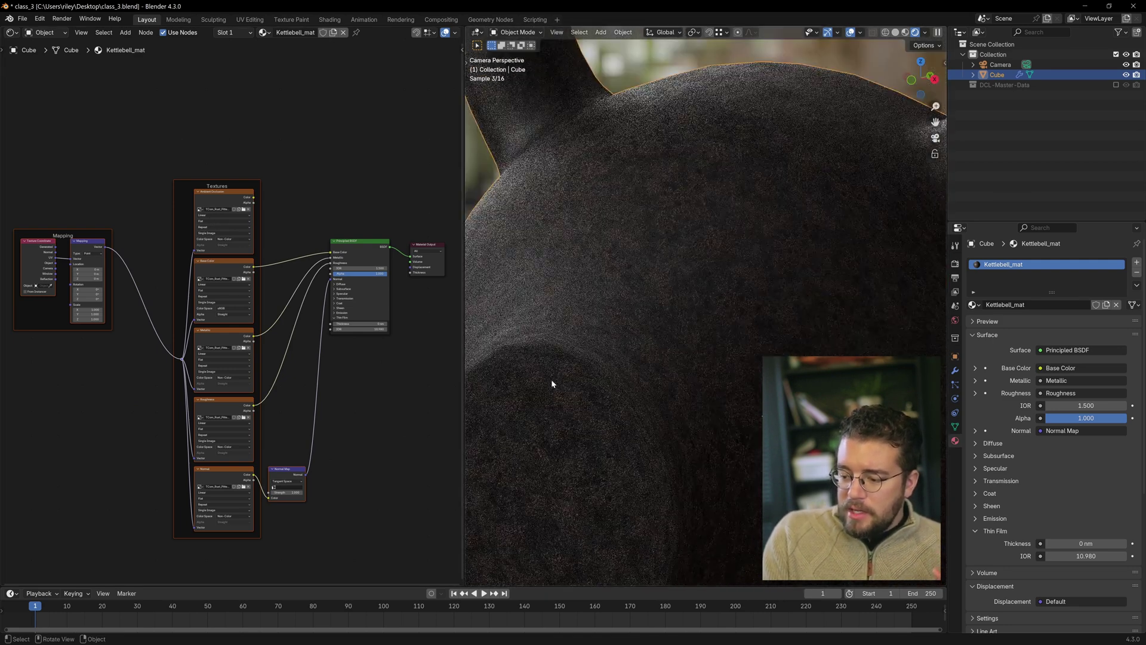
{"action": "scroll", "coordinate": [551, 377], "scroll_direction": "up", "scroll_amount": 5}
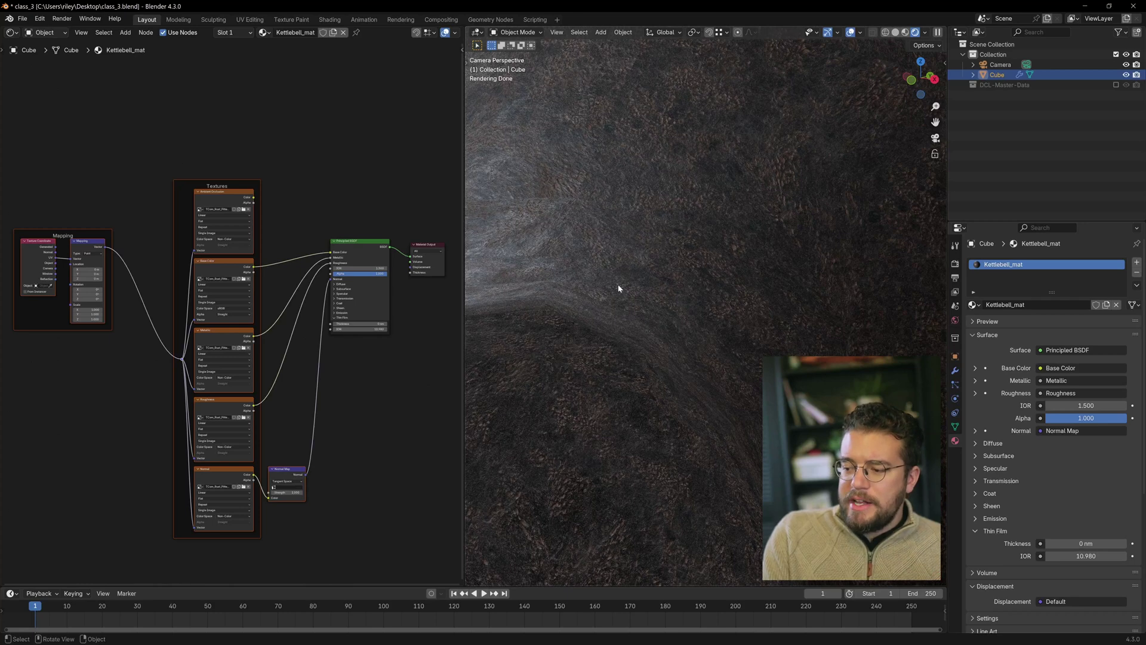
{"action": "scroll", "coordinate": [621, 448], "scroll_direction": "down", "scroll_amount": 5}
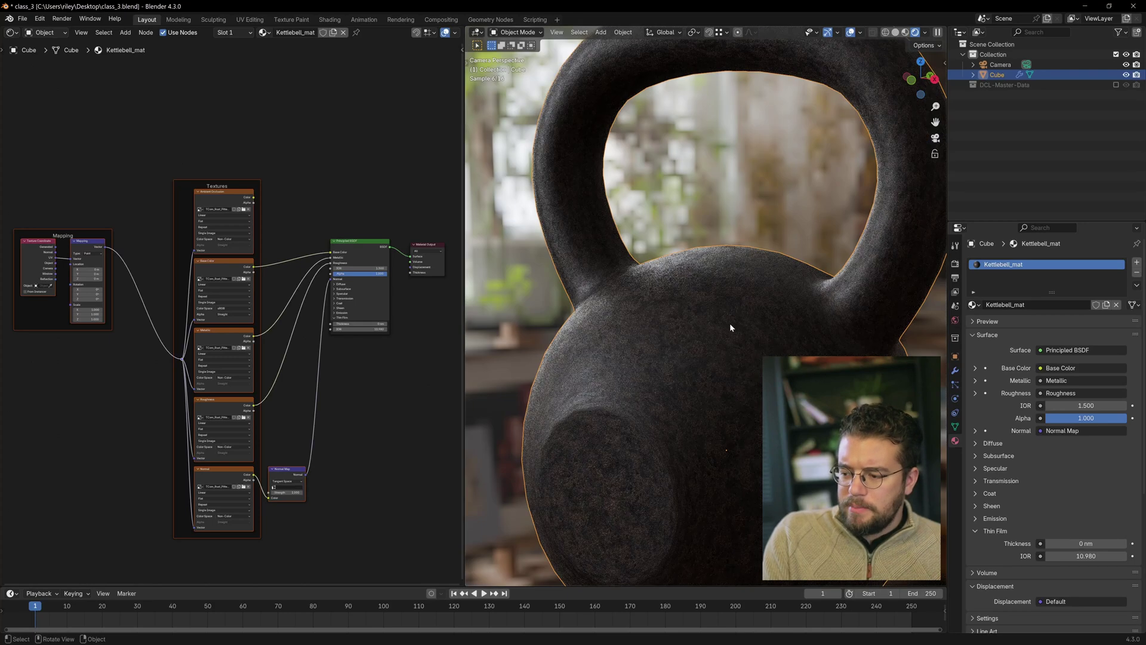
{"action": "scroll", "coordinate": [642, 302], "scroll_direction": "down", "scroll_amount": 3}
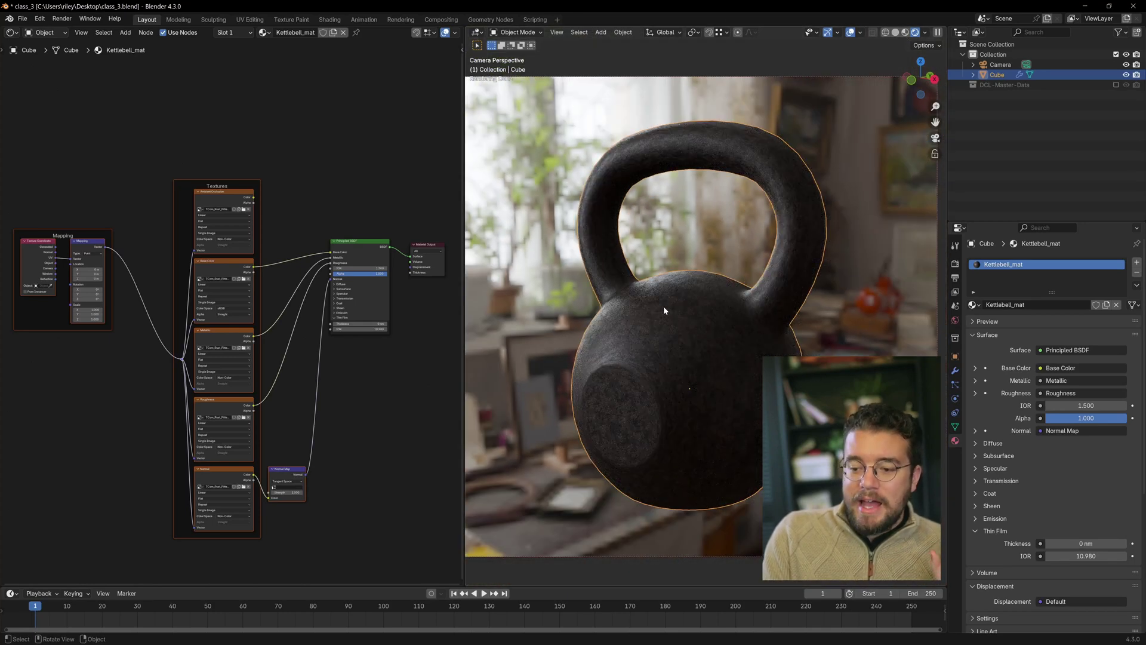
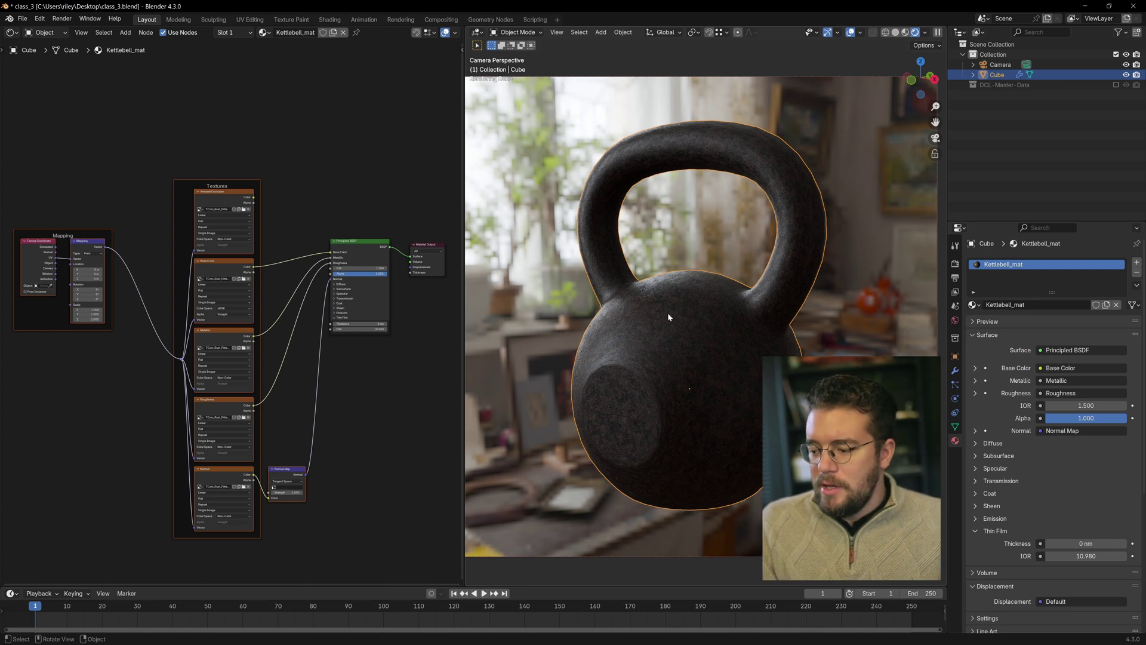
- Show the kettlebell in solid shading and enter Edit Mode with nothing selected
{"action": "middle_click_drag", "start_coordinate": [675, 309], "coordinate": [699, 320]}
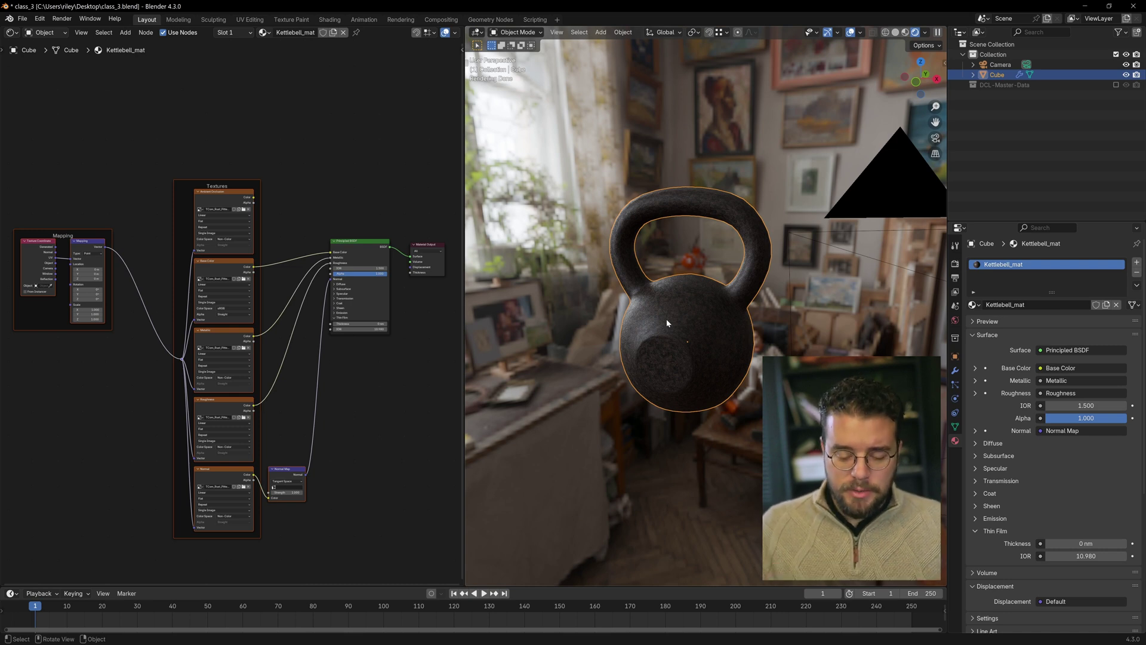
{"action": "mouse_move", "coordinate": [666, 319]}
{"action": "middle_mouse_down"}
{"action": "mouse_move", "coordinate": [712, 306]}
{"action": "mouse_move", "coordinate": [661, 295]}
{"action": "mouse_move", "coordinate": [690, 302]}
{"action": "middle_mouse_up"}
{"action": "scroll", "coordinate": [713, 306], "scroll_direction": "up", "scroll_amount": 2}
{"action": "key", "text": "z"}
{"action": "key", "text": "Tab"}
{"action": "key", "text": "alt+a"}
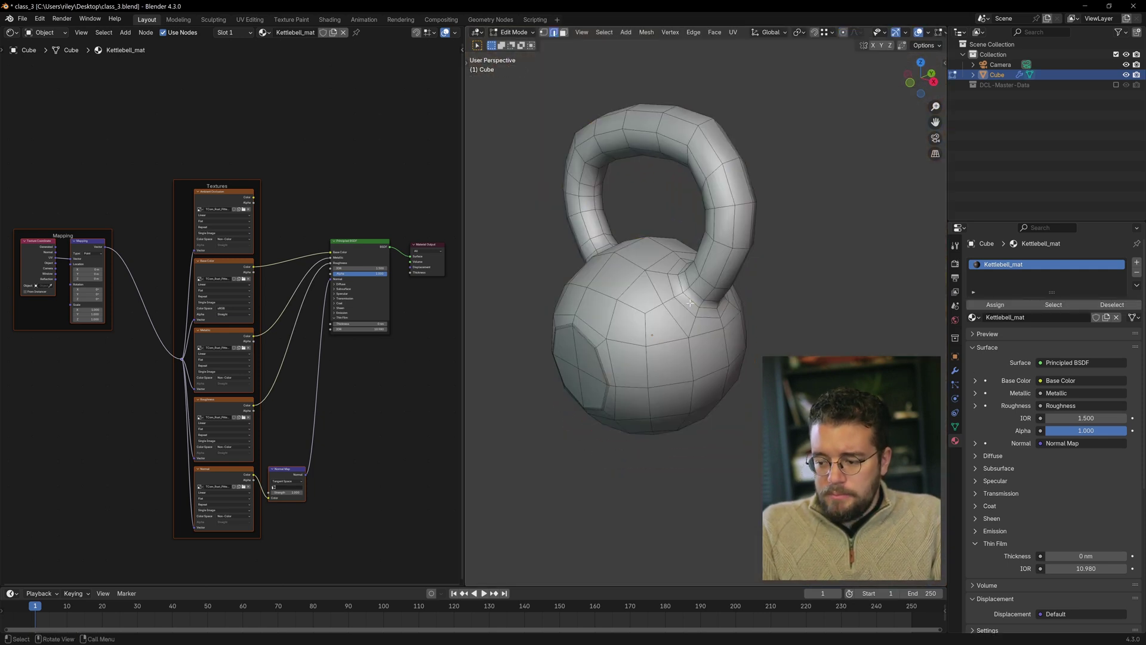
- Select the edge loop where one end of the handle meets the kettlebell's body
{"action": "scroll", "coordinate": [653, 299], "scroll_direction": "up", "scroll_amount": 5}
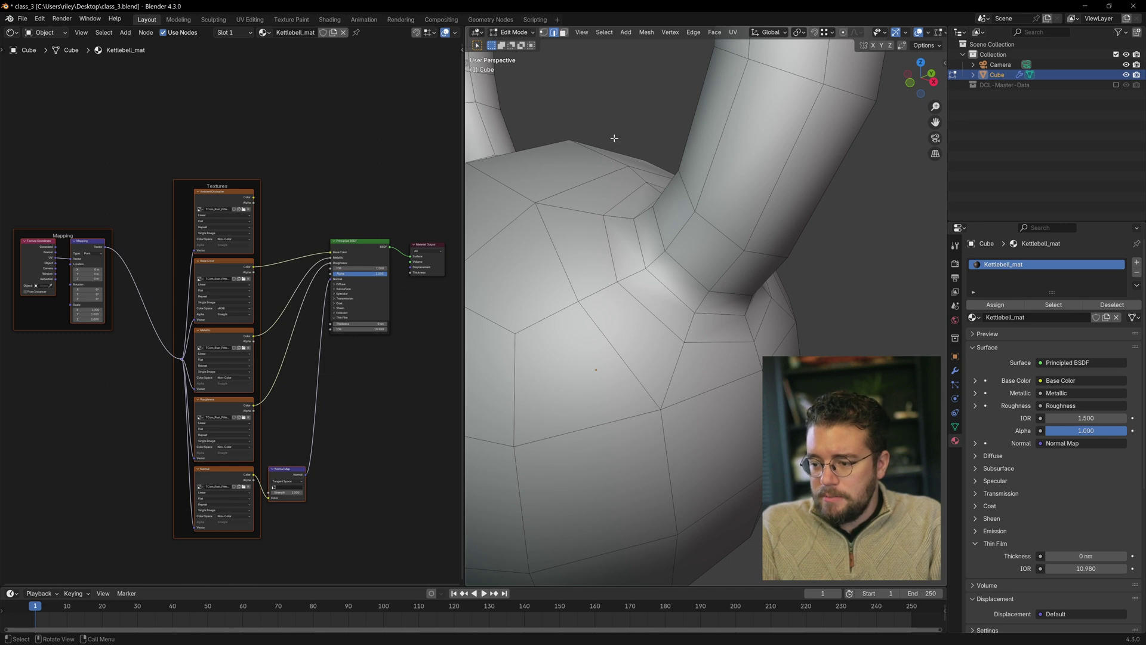
{"action": "left_click", "coordinate": [664, 289], "text": "alt"}
{"action": "scroll", "coordinate": [664, 289], "scroll_direction": "down", "scroll_amount": 6}
{"action": "middle_click_drag", "start_coordinate": [663, 289], "coordinate": [686, 298]}
{"action": "scroll", "coordinate": [662, 309], "scroll_direction": "up", "scroll_amount": 5}
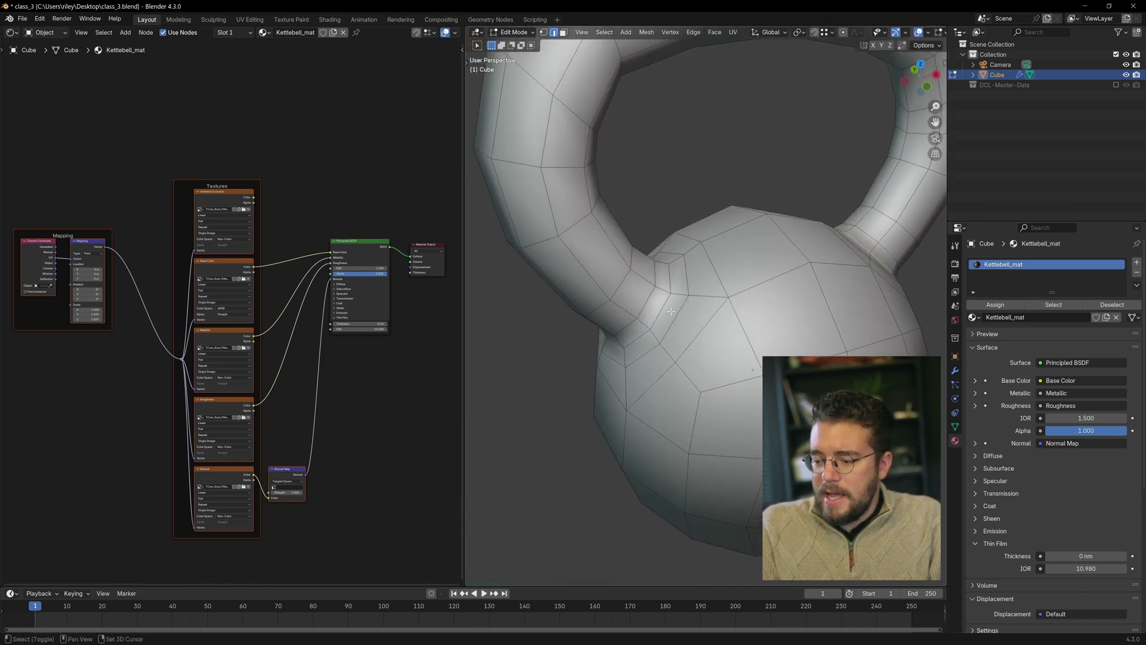
{"action": "scroll", "coordinate": [662, 308], "scroll_direction": "down", "scroll_amount": 6}
{"action": "middle_click_drag", "start_coordinate": [662, 308], "coordinate": [566, 280]}
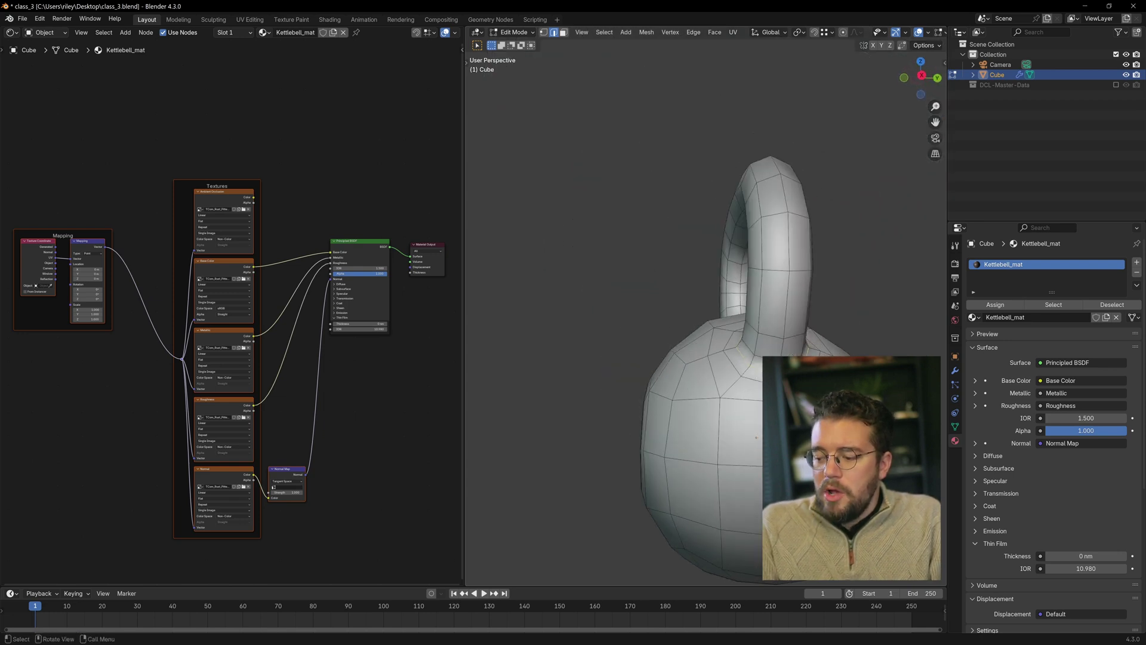
- Add the other handle-base loop and the handle's inner edge loop to the selection, leaving out the stretch across the body
{"action": "middle_click_drag", "start_coordinate": [662, 334], "coordinate": [655, 388]}
{"action": "middle_click_drag", "start_coordinate": [603, 280], "coordinate": [693, 352]}
{"action": "scroll", "coordinate": [666, 294], "scroll_direction": "up", "scroll_amount": 3}
{"action": "left_click", "coordinate": [666, 294], "text": "alt+shift"}
{"action": "scroll", "coordinate": [666, 294], "scroll_direction": "down", "scroll_amount": 3}
{"action": "scroll", "coordinate": [693, 353], "scroll_direction": "up", "scroll_amount": 3}
{"action": "key", "text": "c"}
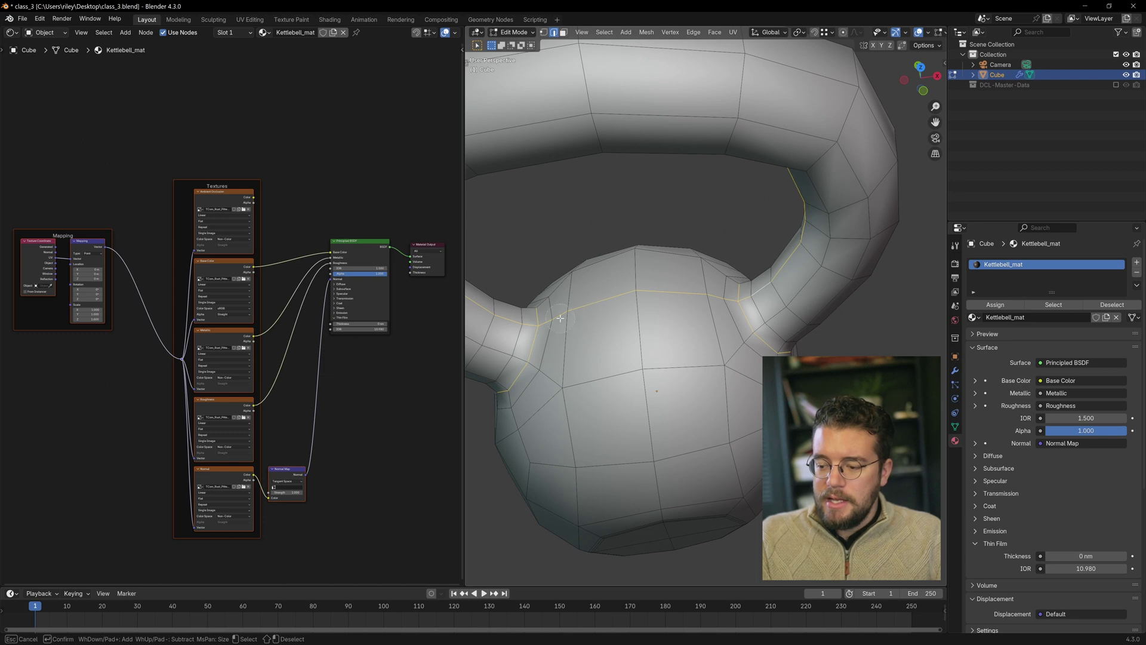
{"action": "key", "text": "Escape"}
- Add the edge loop around the kettlebell's flat bottom to the selection
{"action": "middle_click_drag", "start_coordinate": [719, 306], "coordinate": [619, 243]}
{"action": "scroll", "coordinate": [673, 386], "scroll_direction": "down", "scroll_amount": 3}
{"action": "middle_click_drag", "start_coordinate": [674, 385], "coordinate": [692, 299]}
{"action": "scroll", "coordinate": [658, 320], "scroll_direction": "up", "scroll_amount": 4}
{"action": "scroll", "coordinate": [658, 323], "scroll_direction": "down", "scroll_amount": 4}
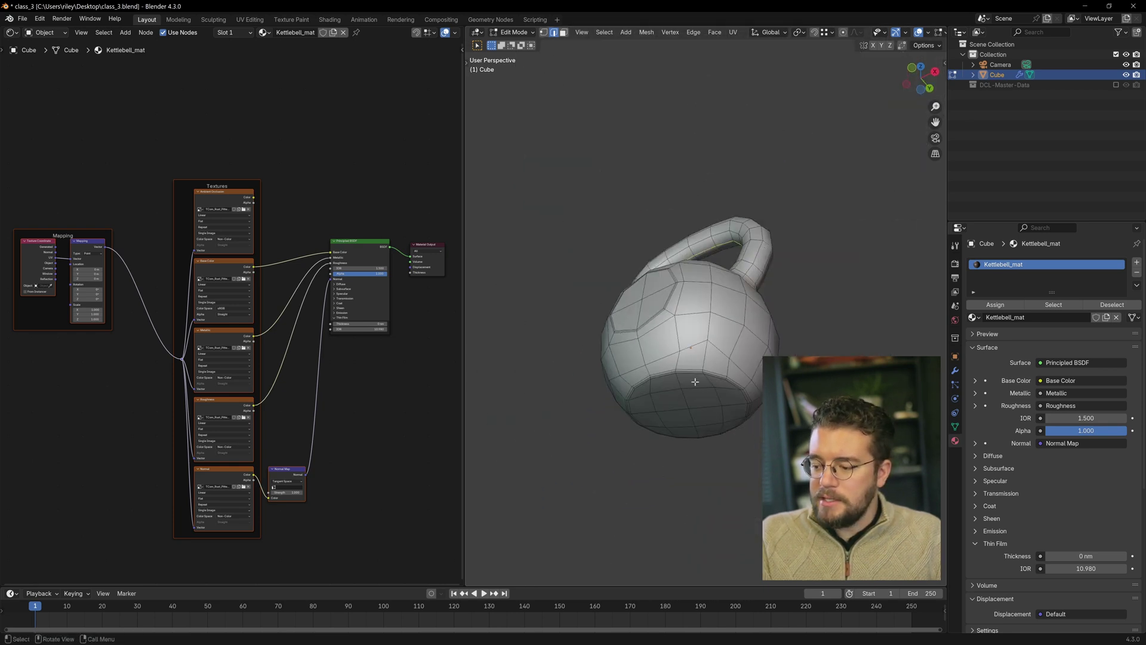
{"action": "scroll", "coordinate": [698, 335], "scroll_direction": "up", "scroll_amount": 5}
{"action": "left_click", "coordinate": [690, 327], "text": "alt"}
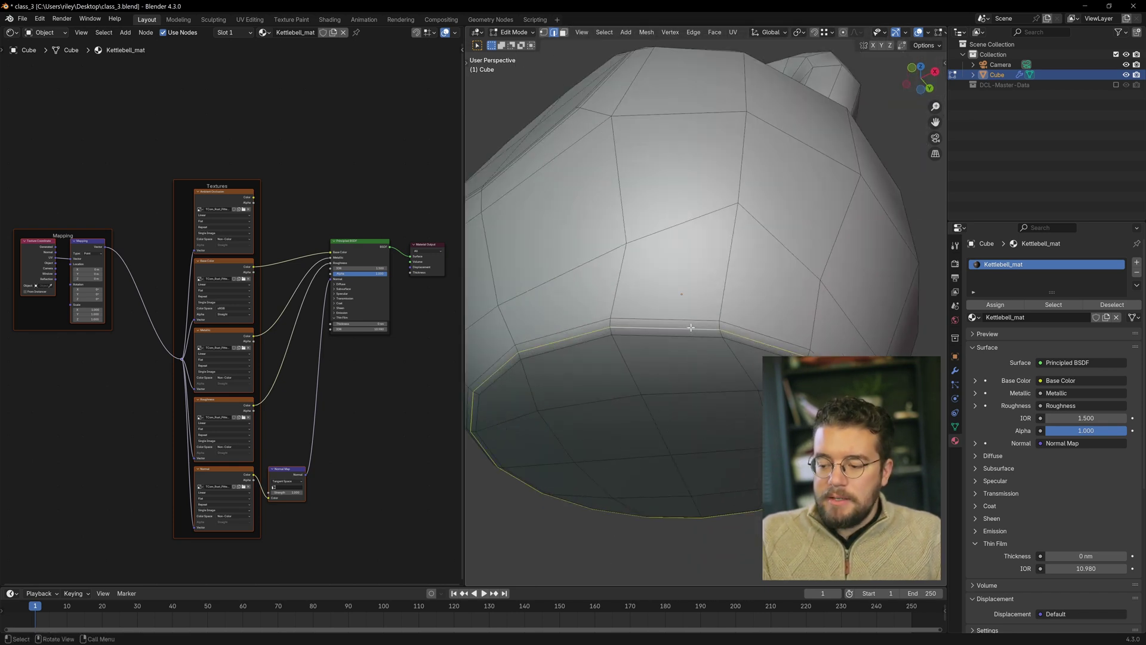
{"action": "scroll", "coordinate": [711, 334], "scroll_direction": "down", "scroll_amount": 5}
{"action": "middle_click_drag", "start_coordinate": [711, 334], "coordinate": [558, 317]}
{"action": "scroll", "coordinate": [696, 340], "scroll_direction": "up", "scroll_amount": 3}
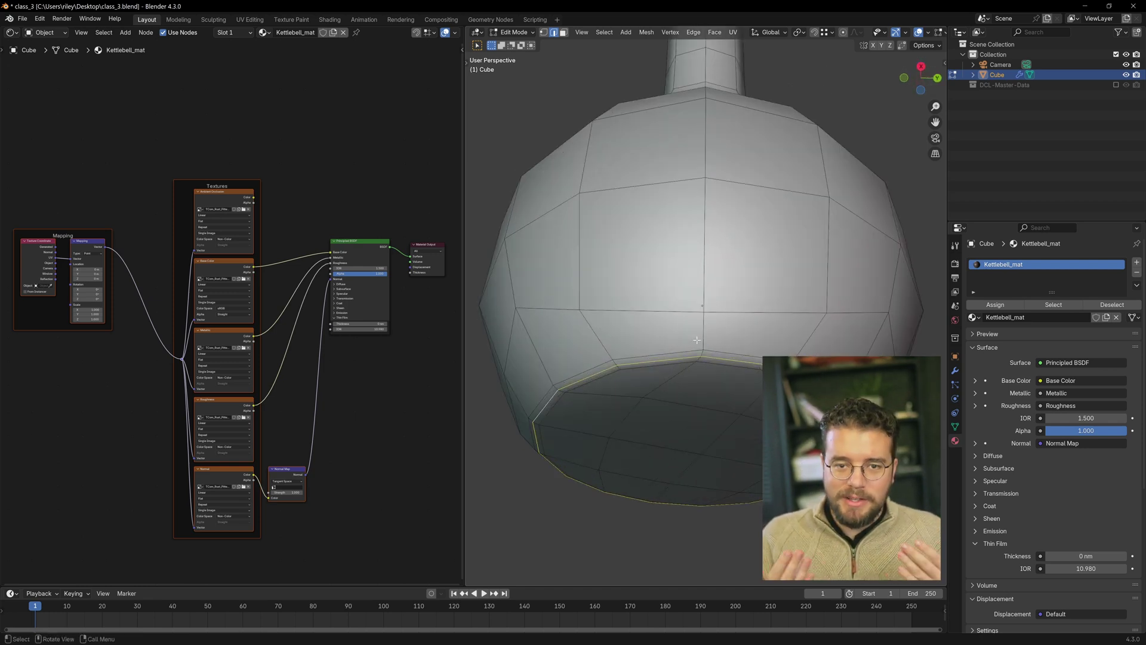
{"action": "scroll", "coordinate": [714, 351], "scroll_direction": "up", "scroll_amount": 2}
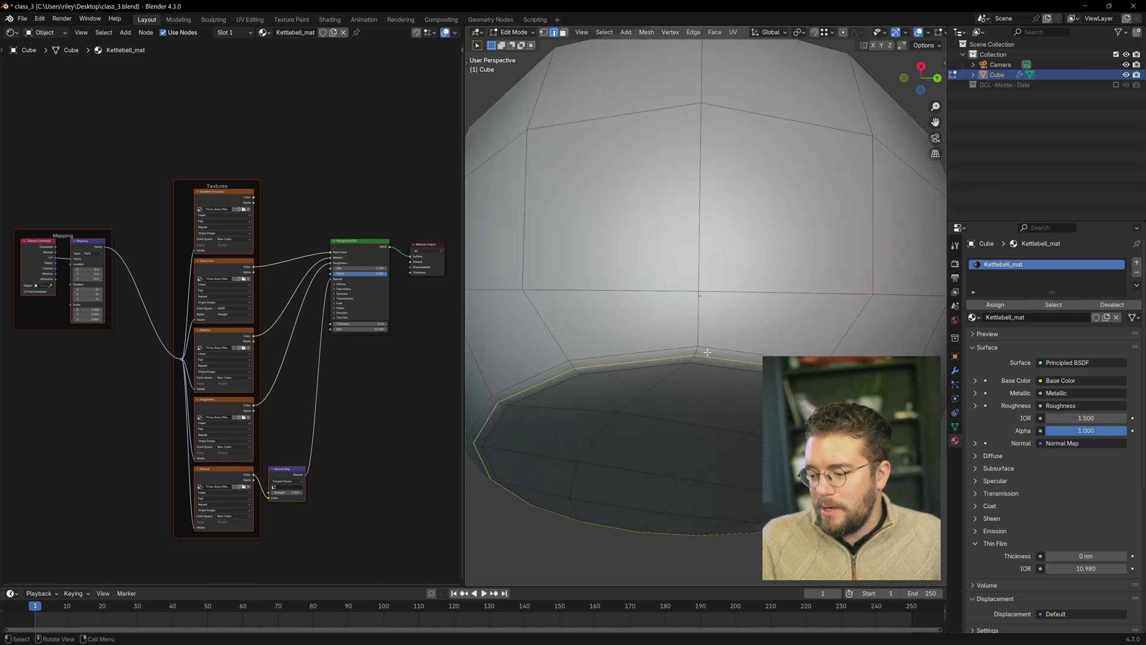
- Extend the edge selection with Pick Shortest Path and check the selected loops around the base and handle
{"action": "scroll", "coordinate": [711, 349], "scroll_direction": "down", "scroll_amount": 6}
{"action": "middle_click_drag", "start_coordinate": [708, 329], "coordinate": [646, 308]}
{"action": "middle_click_drag", "start_coordinate": [833, 314], "coordinate": [746, 332], "text": "shift"}
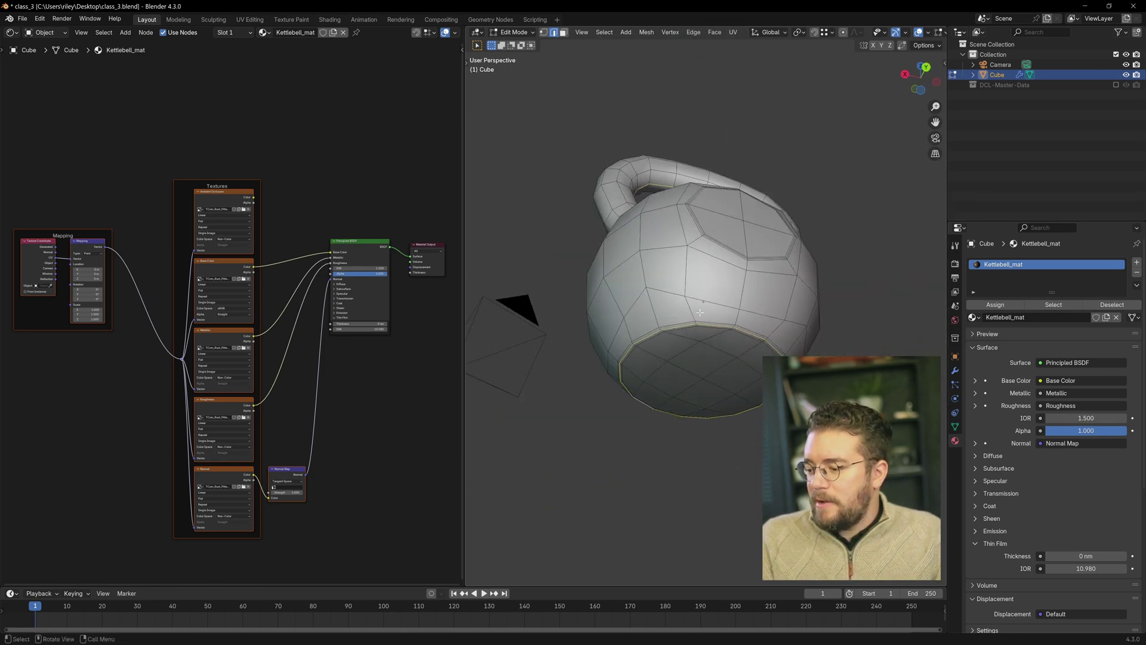
{"action": "scroll", "coordinate": [746, 332], "scroll_direction": "up", "scroll_amount": 4}
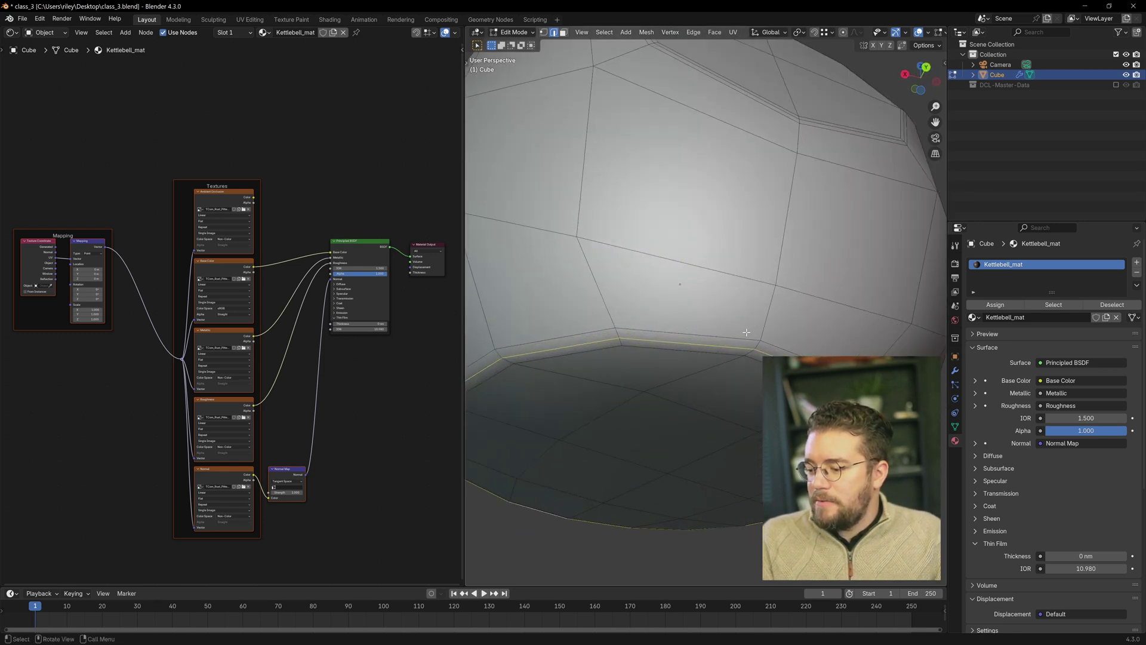
{"action": "left_click", "coordinate": [800, 133], "text": "ctrl+shift"}
{"action": "scroll", "coordinate": [800, 133], "scroll_direction": "down", "scroll_amount": 5}
{"action": "middle_click_drag", "start_coordinate": [776, 269], "coordinate": [874, 200]}
{"action": "middle_click_drag", "start_coordinate": [705, 123], "coordinate": [568, 294], "text": "shift"}
{"action": "scroll", "coordinate": [703, 221], "scroll_direction": "up", "scroll_amount": 3}
{"action": "scroll", "coordinate": [703, 222], "scroll_direction": "down", "scroll_amount": 4}
{"action": "scroll", "coordinate": [689, 304], "scroll_direction": "down", "scroll_amount": 1}
- Mark the selected edge loops on the handle and base as UV seams
{"action": "middle_click_drag", "start_coordinate": [746, 185], "coordinate": [852, 328], "text": "shift"}
{"action": "scroll", "coordinate": [852, 328], "scroll_direction": "up", "scroll_amount": 2}
{"action": "scroll", "coordinate": [672, 304], "scroll_direction": "down", "scroll_amount": 2}
{"action": "middle_click_drag", "start_coordinate": [671, 304], "coordinate": [672, 283]}
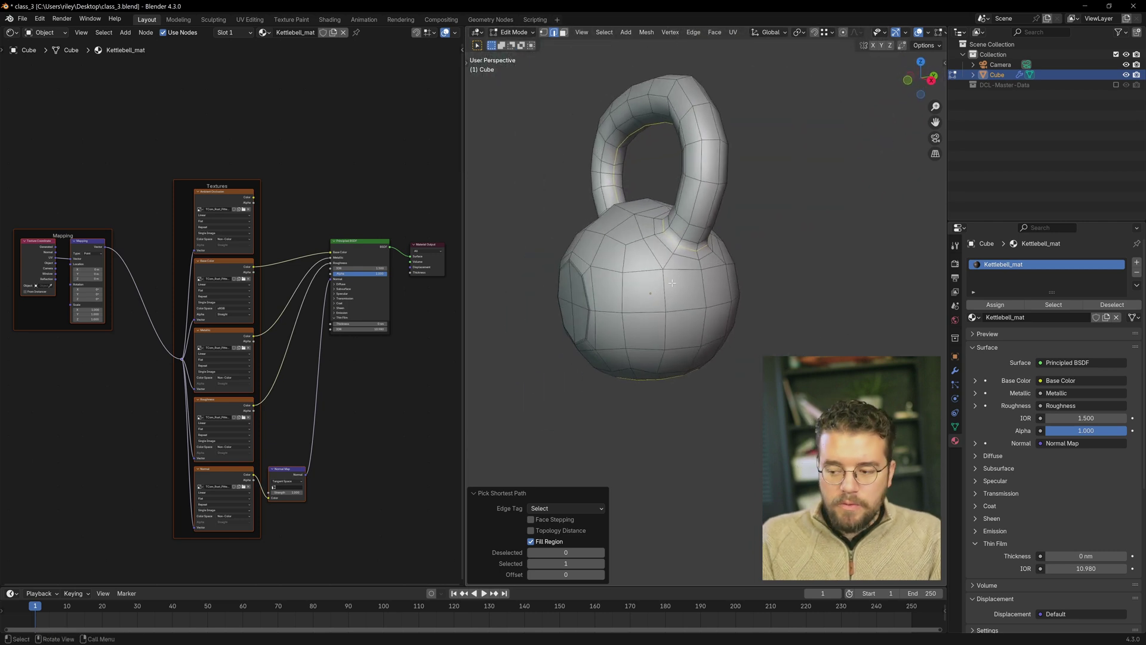
{"action": "key", "text": "u"}
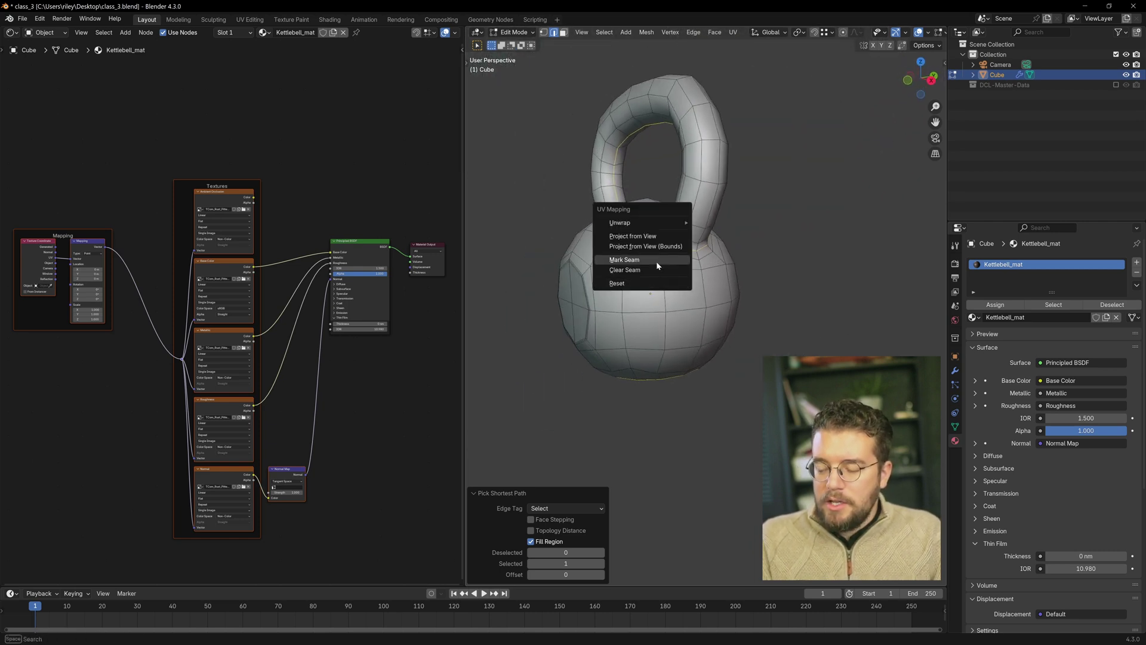
{"action": "left_click", "coordinate": [656, 260]}
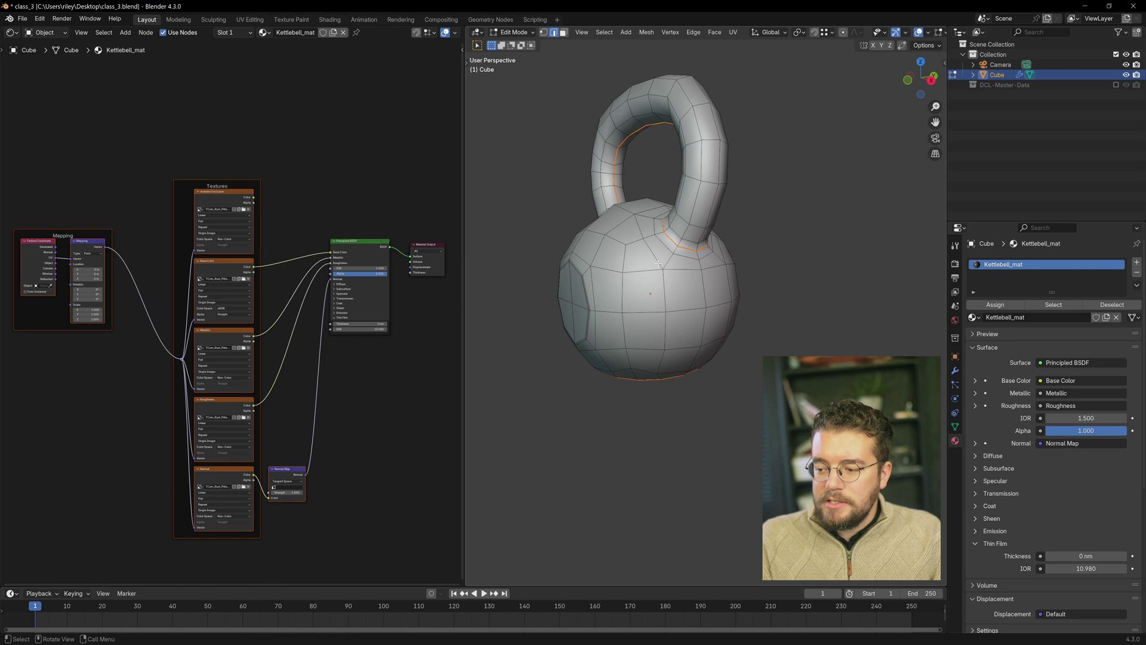
- Split the shader editor area horizontally and turn the lower half into a UV Editor
{"action": "right_click", "coordinate": [465, 320]}
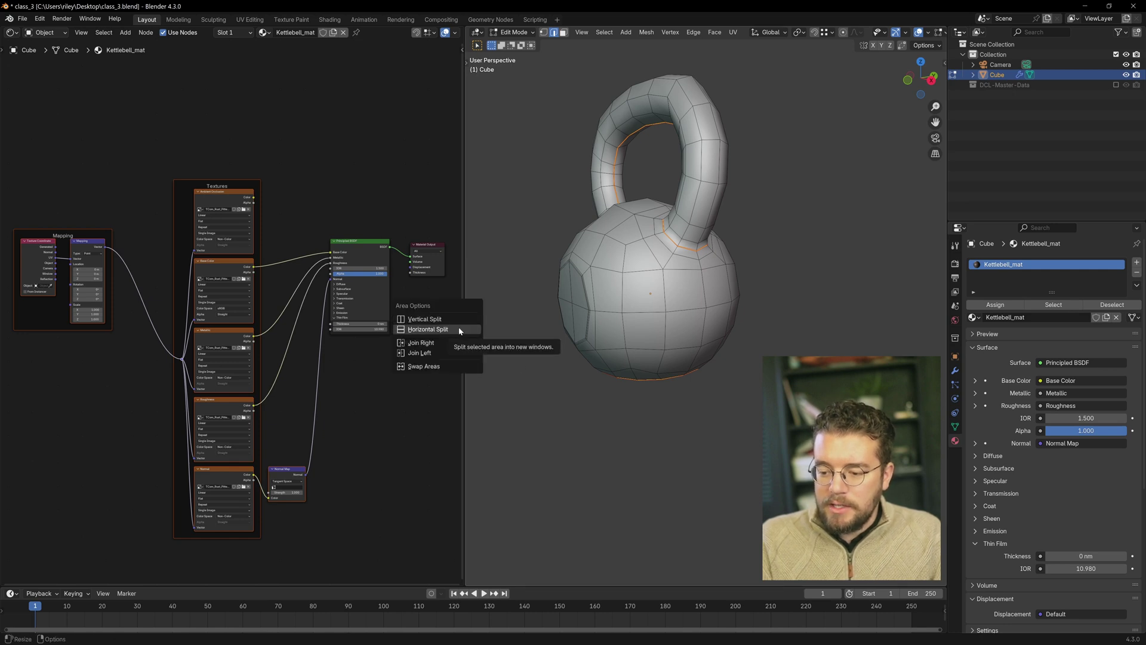
{"action": "left_click", "coordinate": [460, 330]}
{"action": "left_click", "coordinate": [135, 298]}
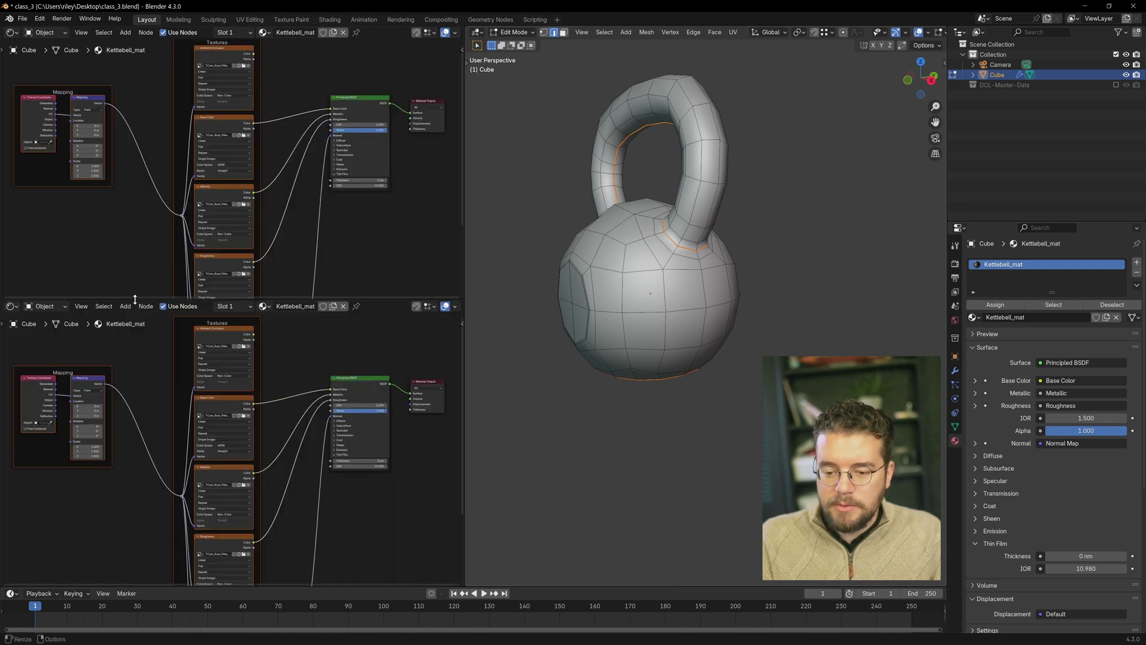
{"action": "left_click", "coordinate": [11, 308]}
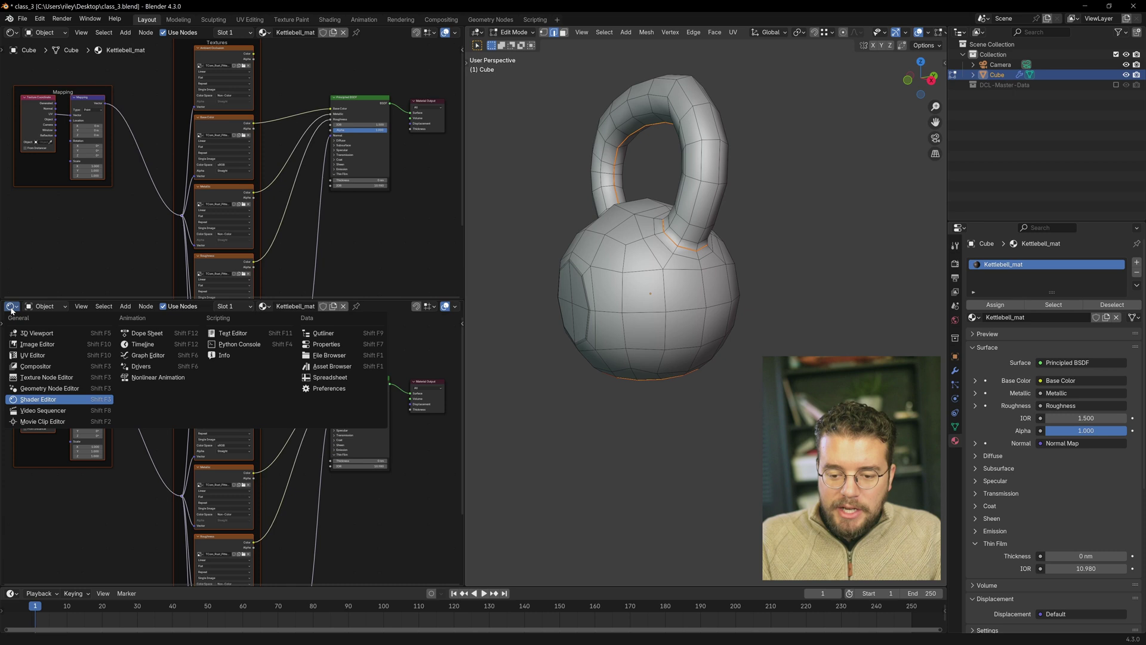
{"action": "left_click", "coordinate": [33, 355]}
- Select the whole kettlebell mesh and unwrap it with the Minimum Stretch method
{"action": "scroll", "coordinate": [260, 448], "scroll_direction": "up", "scroll_amount": 3}
{"action": "middle_click_drag", "start_coordinate": [217, 435], "coordinate": [225, 424]}
{"action": "key", "text": "a"}
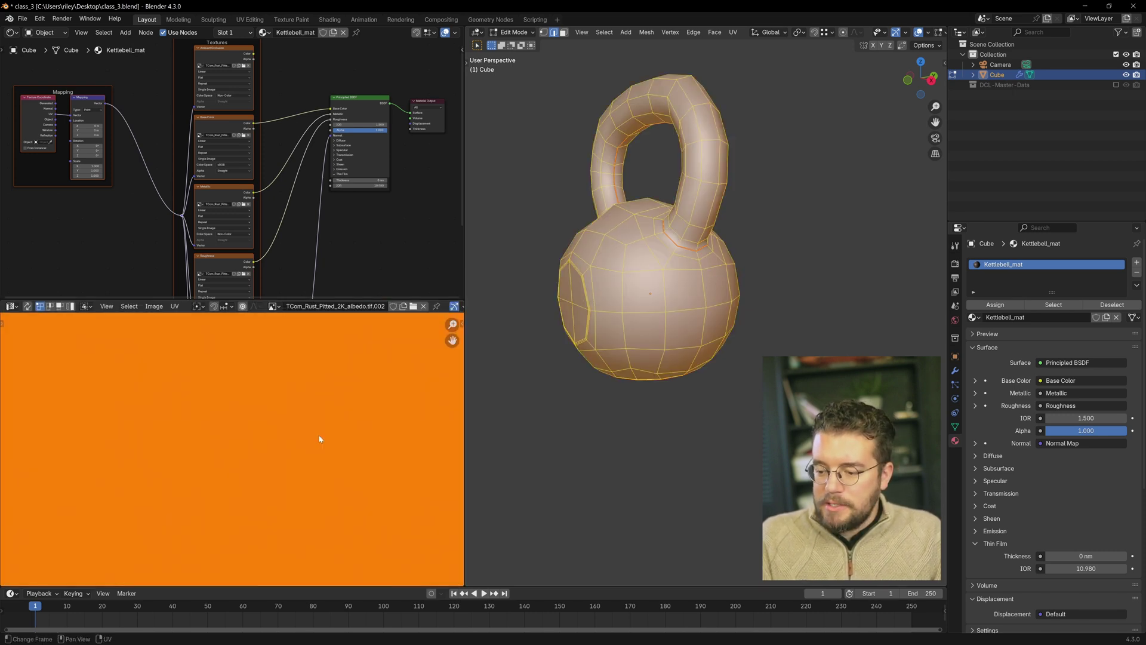
{"action": "scroll", "coordinate": [319, 439], "scroll_direction": "down", "scroll_amount": 4}
{"action": "scroll", "coordinate": [394, 421], "scroll_direction": "down", "scroll_amount": 1}
{"action": "scroll", "coordinate": [373, 423], "scroll_direction": "up", "scroll_amount": 1}
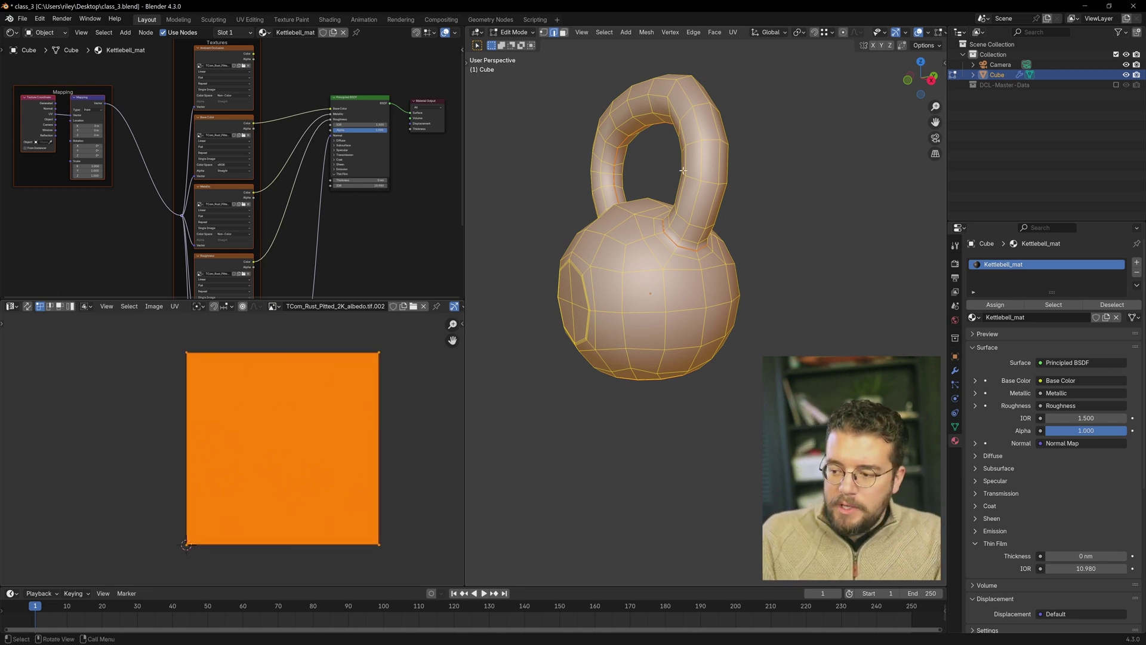
{"action": "key", "text": "u"}
{"action": "mouse_move", "coordinate": [641, 131]}
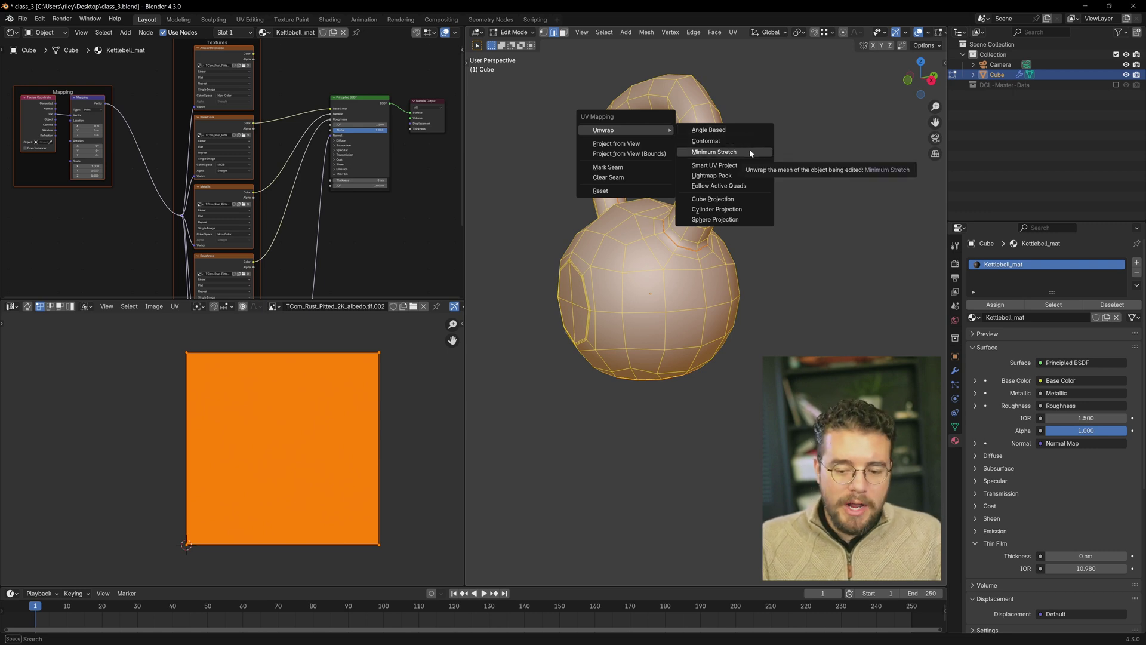
{"action": "left_click", "coordinate": [714, 152]}
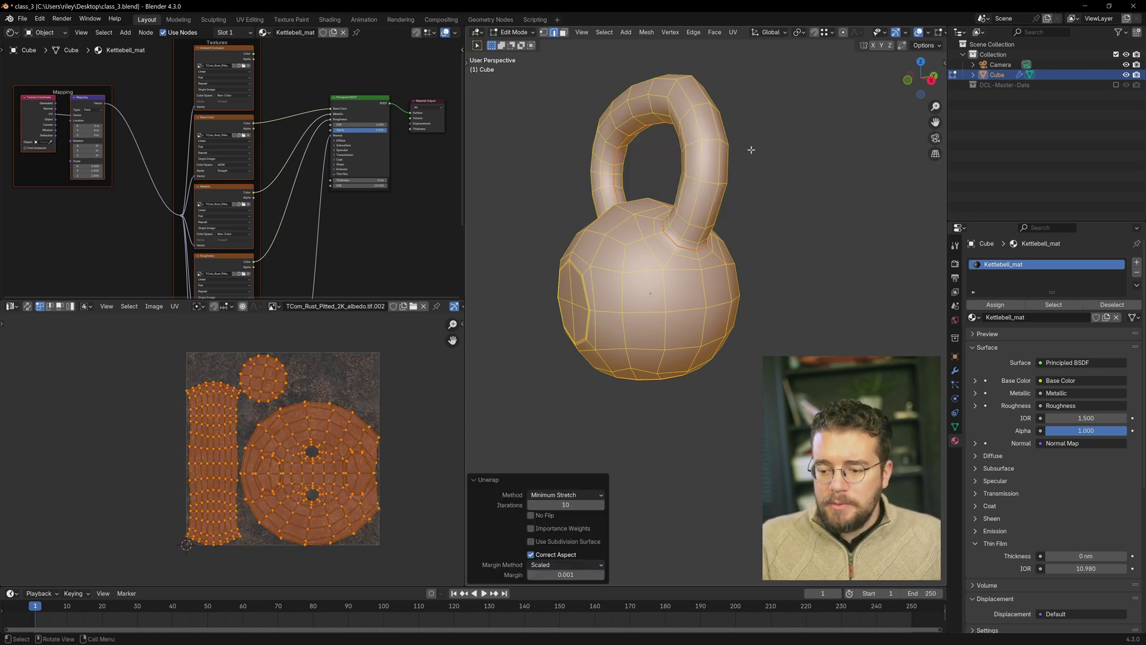
- Examine the unwrapped UV islands alongside the seams on the kettlebell mesh
{"action": "middle_click_drag", "start_coordinate": [638, 277], "coordinate": [537, 335]}
{"action": "scroll", "coordinate": [324, 482], "scroll_direction": "up", "scroll_amount": 4}
{"action": "scroll", "coordinate": [316, 442], "scroll_direction": "down", "scroll_amount": 4}
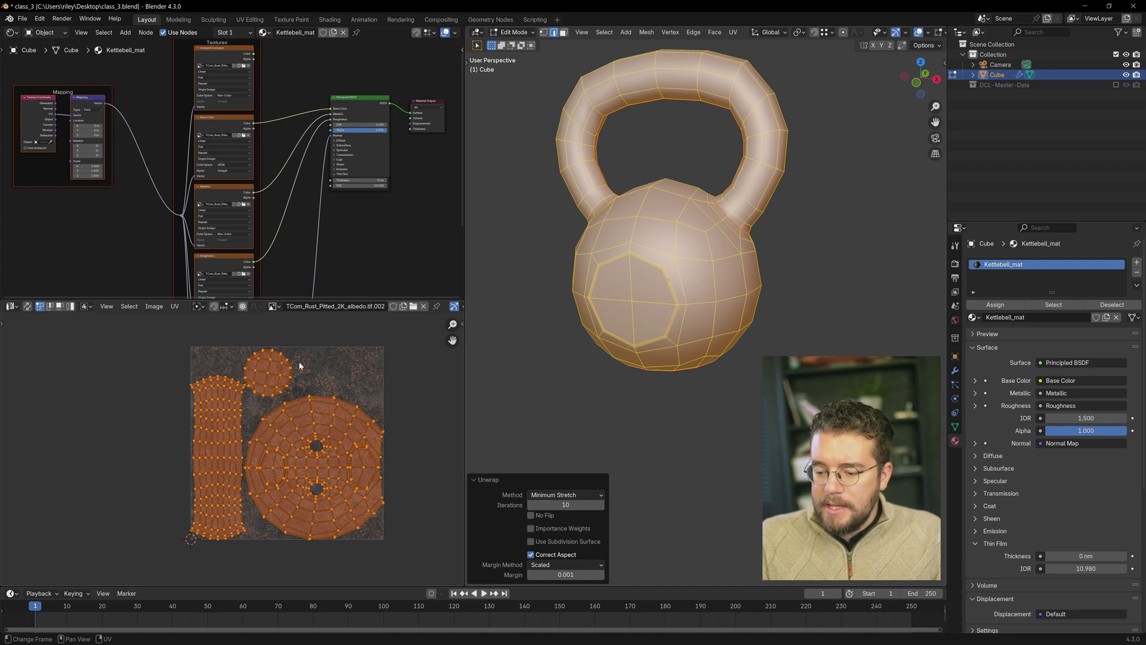
{"action": "scroll", "coordinate": [348, 439], "scroll_direction": "up", "scroll_amount": 6}
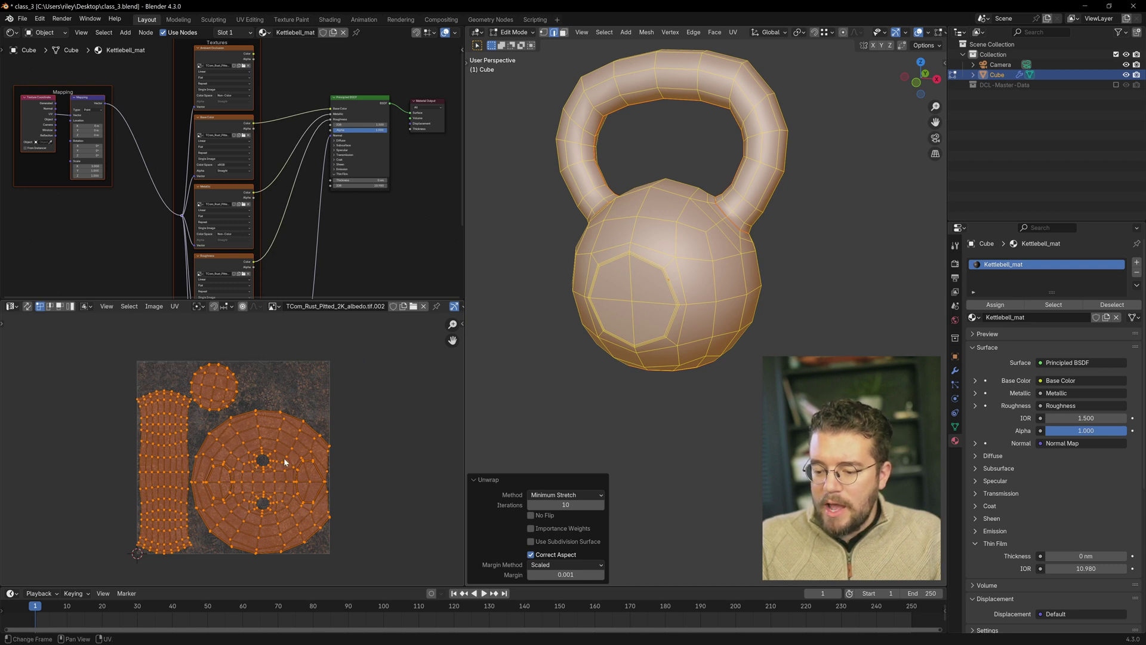
- Switch the viewport to Material Preview and return to Object Mode to check the rust texture on the unwrapped kettlebell
{"action": "scroll", "coordinate": [685, 241], "scroll_direction": "down", "scroll_amount": 2}
{"action": "middle_click_drag", "start_coordinate": [686, 241], "coordinate": [666, 263], "text": "shift"}
{"action": "middle_click_drag", "start_coordinate": [665, 262], "coordinate": [690, 264]}
{"action": "scroll", "coordinate": [310, 149], "scroll_direction": "down", "scroll_amount": 3}
{"action": "middle_click_drag", "start_coordinate": [310, 149], "coordinate": [339, 191]}
{"action": "scroll", "coordinate": [618, 197], "scroll_direction": "up", "scroll_amount": 3}
{"action": "key", "text": "z"}
{"action": "left_click", "coordinate": [660, 226]}
{"action": "scroll", "coordinate": [675, 311], "scroll_direction": "up", "scroll_amount": 3}
{"action": "scroll", "coordinate": [676, 311], "scroll_direction": "up", "scroll_amount": 2}
{"action": "middle_click_drag", "start_coordinate": [675, 311], "coordinate": [609, 275]}
{"action": "scroll", "coordinate": [669, 290], "scroll_direction": "down", "scroll_amount": 4}
{"action": "key", "text": "Tab"}
{"action": "scroll", "coordinate": [727, 275], "scroll_direction": "down", "scroll_amount": 2}
{"action": "scroll", "coordinate": [334, 138], "scroll_direction": "up", "scroll_amount": 4}
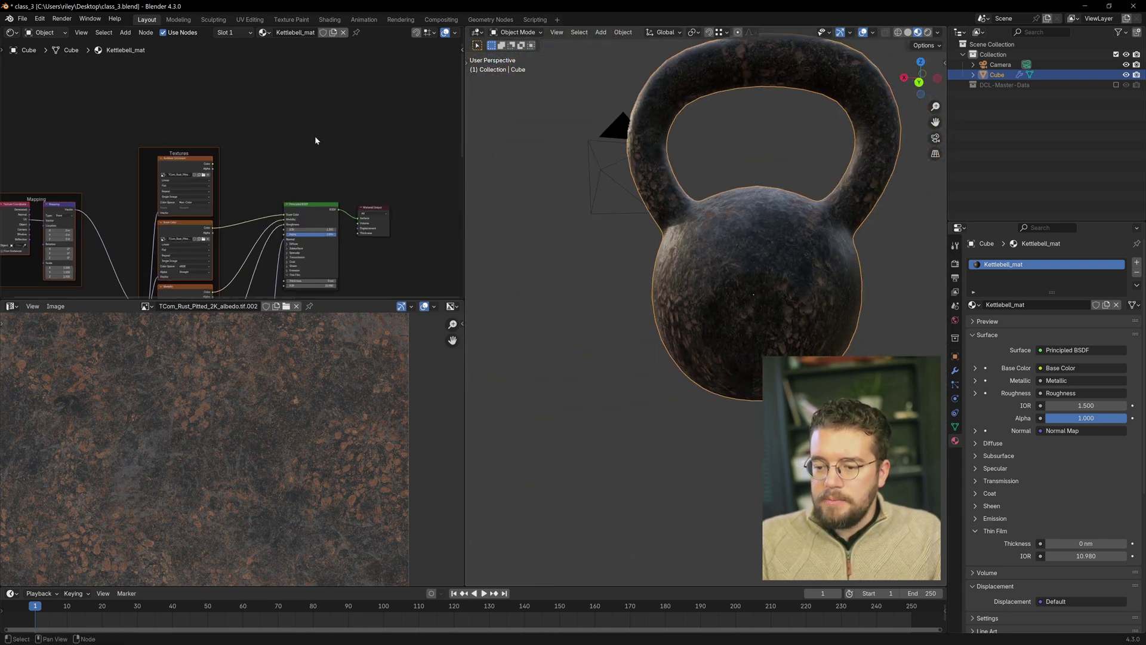
- Add an Image Texture node above the Principled BSDF in the kettlebell's shader graph
{"action": "key", "text": "shift+a"}
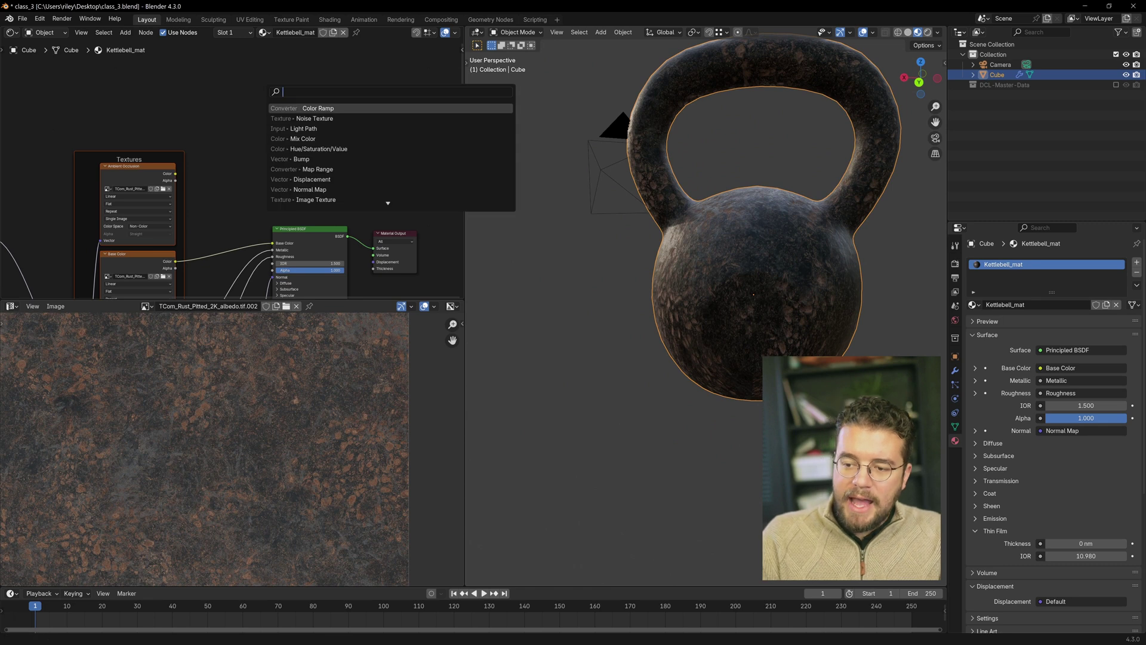
{"action": "type", "text": "imag"}
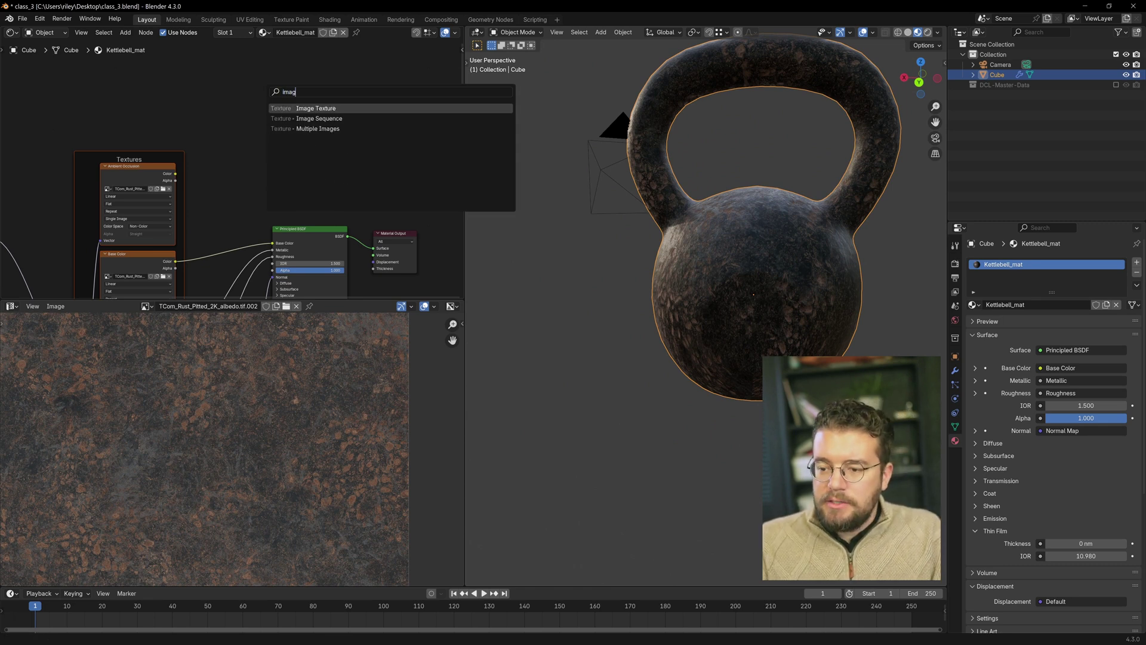
{"action": "key", "text": "Return"}
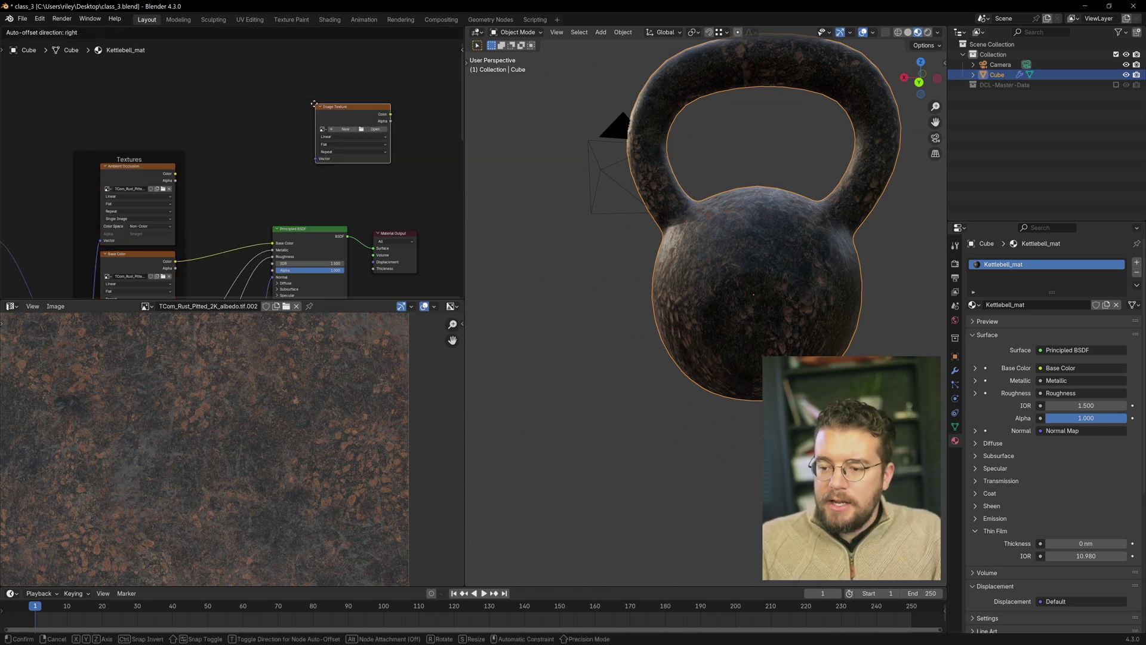
{"action": "left_click", "coordinate": [245, 162]}
- Generate a new UV Grid image in the added Image Texture node, keeping the name Untitled and the 1024 px size
{"action": "scroll", "coordinate": [241, 168], "scroll_direction": "up", "scroll_amount": 3}
{"action": "left_click", "coordinate": [241, 165]}
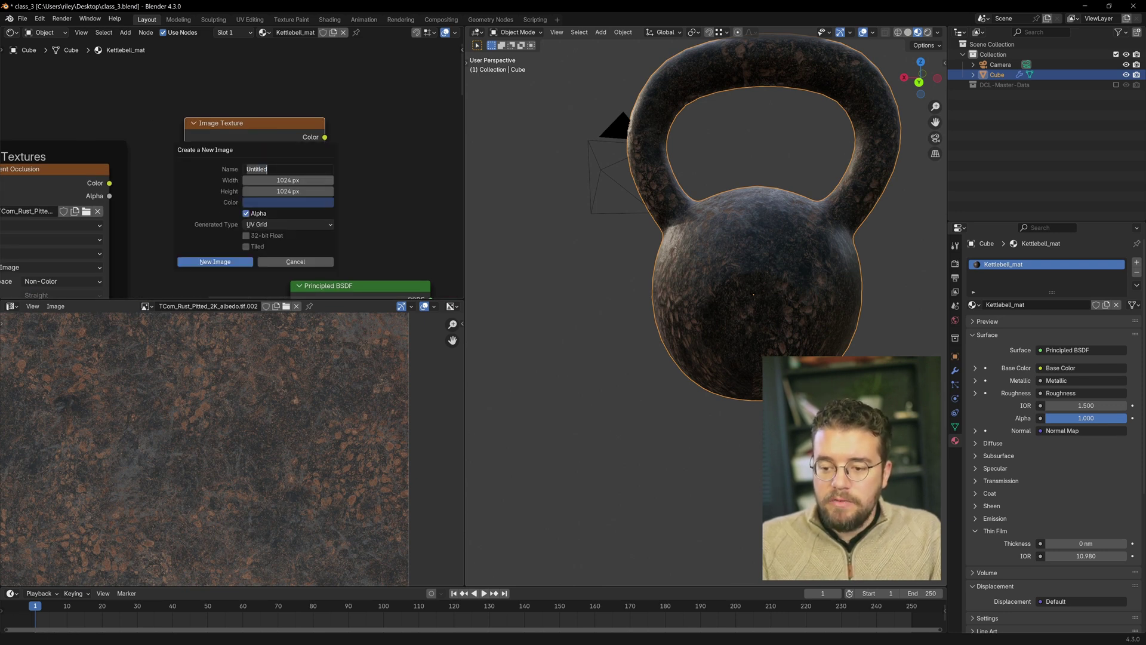
{"action": "left_click", "coordinate": [263, 226]}
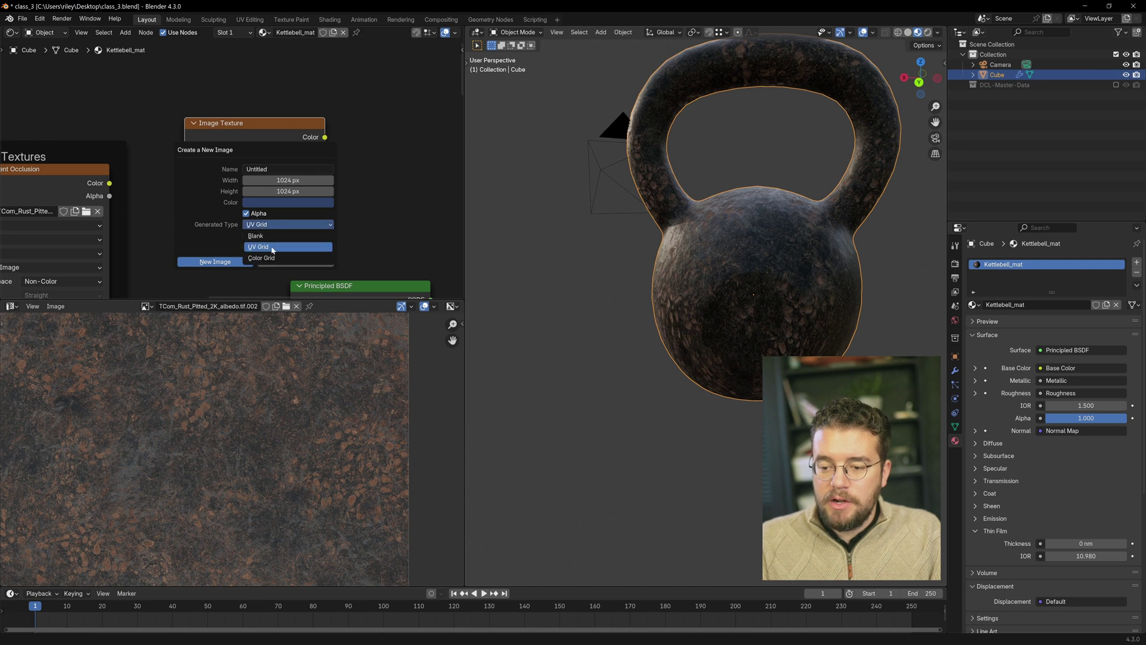
{"action": "left_click", "coordinate": [273, 248]}
{"action": "left_click", "coordinate": [225, 262]}
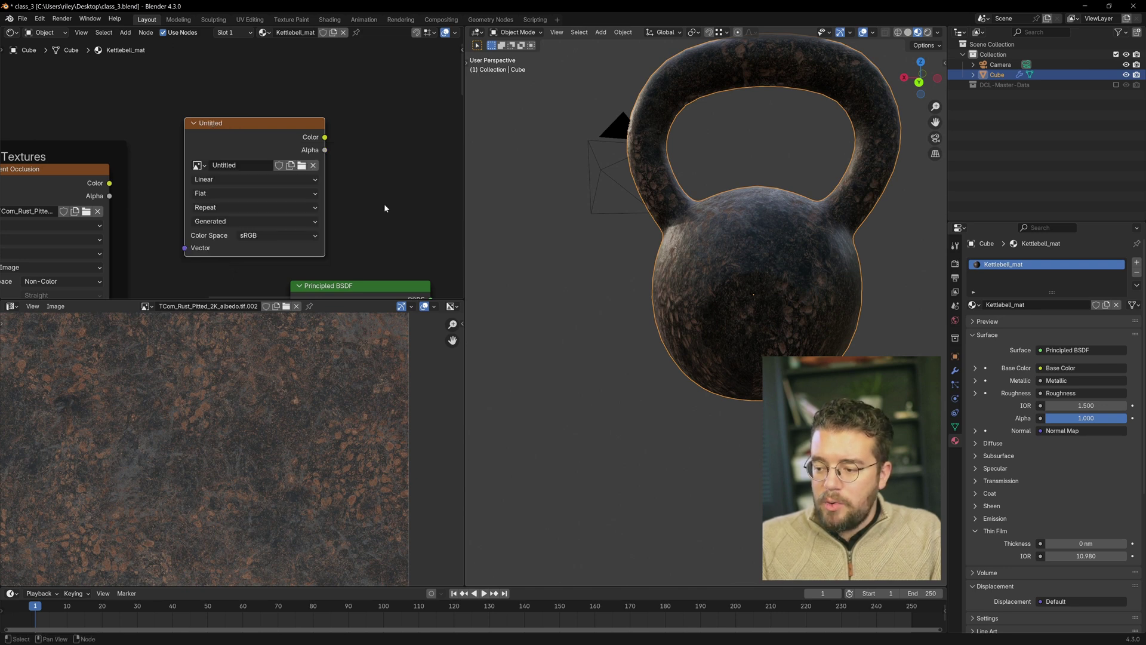
- Connect the UV grid texture's Color output to the Principled BSDF's Base Color input
{"action": "scroll", "coordinate": [275, 179], "scroll_direction": "down", "scroll_amount": 4}
{"action": "scroll", "coordinate": [314, 111], "scroll_direction": "up", "scroll_amount": 3}
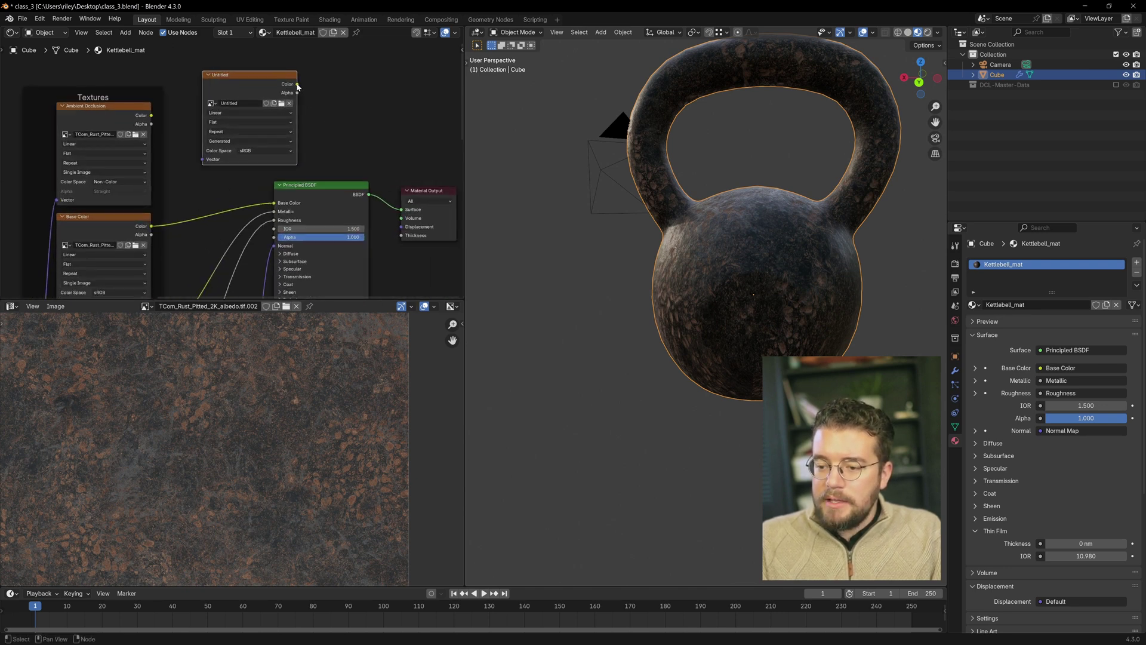
{"action": "left_click_drag", "start_coordinate": [279, 203], "coordinate": [275, 203]}
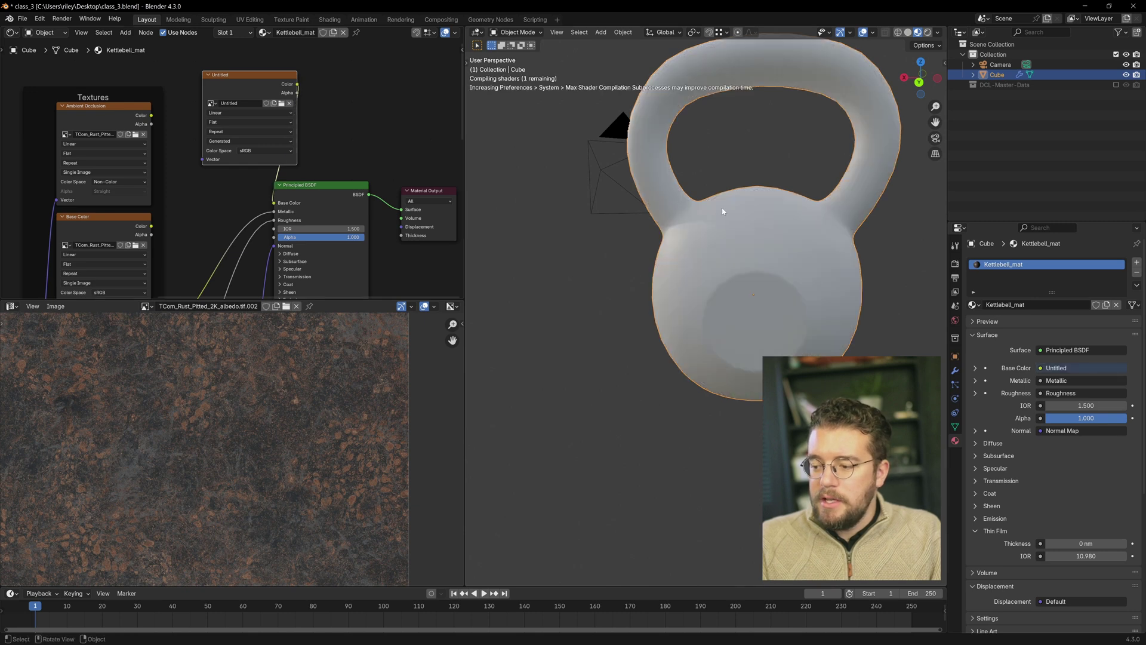
- Examine the checker pattern all around the kettlebell's body, base and handle for UV stretching
{"action": "scroll", "coordinate": [727, 216], "scroll_direction": "up", "scroll_amount": 3}
{"action": "middle_click_drag", "start_coordinate": [710, 231], "coordinate": [693, 199]}
{"action": "scroll", "coordinate": [707, 251], "scroll_direction": "down", "scroll_amount": 5}
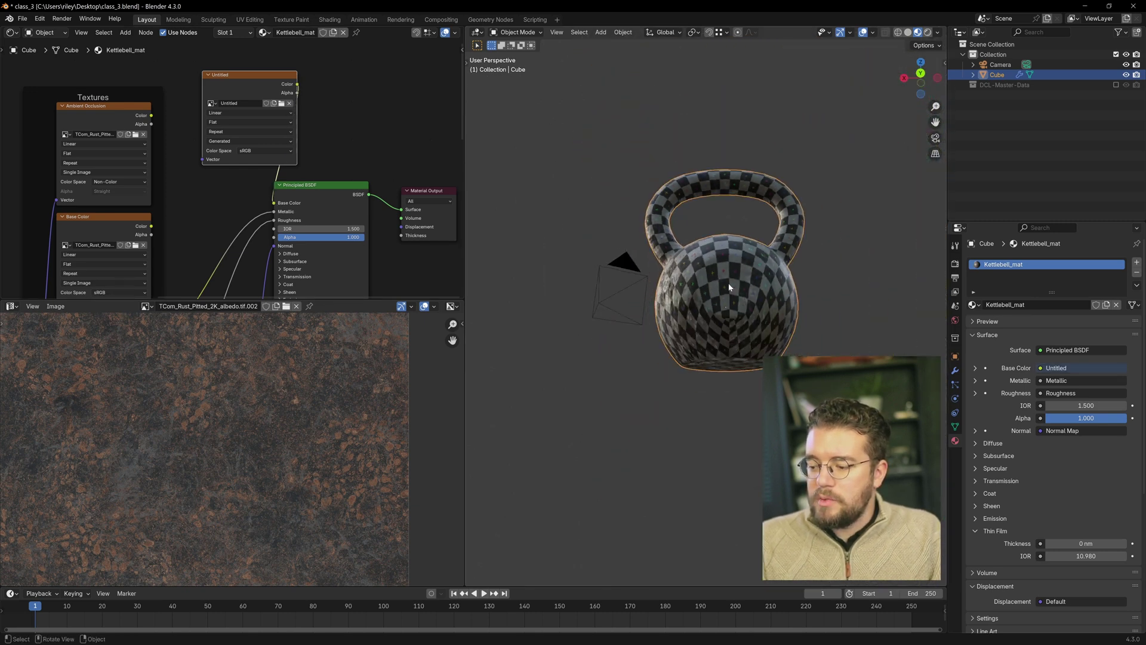
{"action": "scroll", "coordinate": [643, 289], "scroll_direction": "up", "scroll_amount": 3}
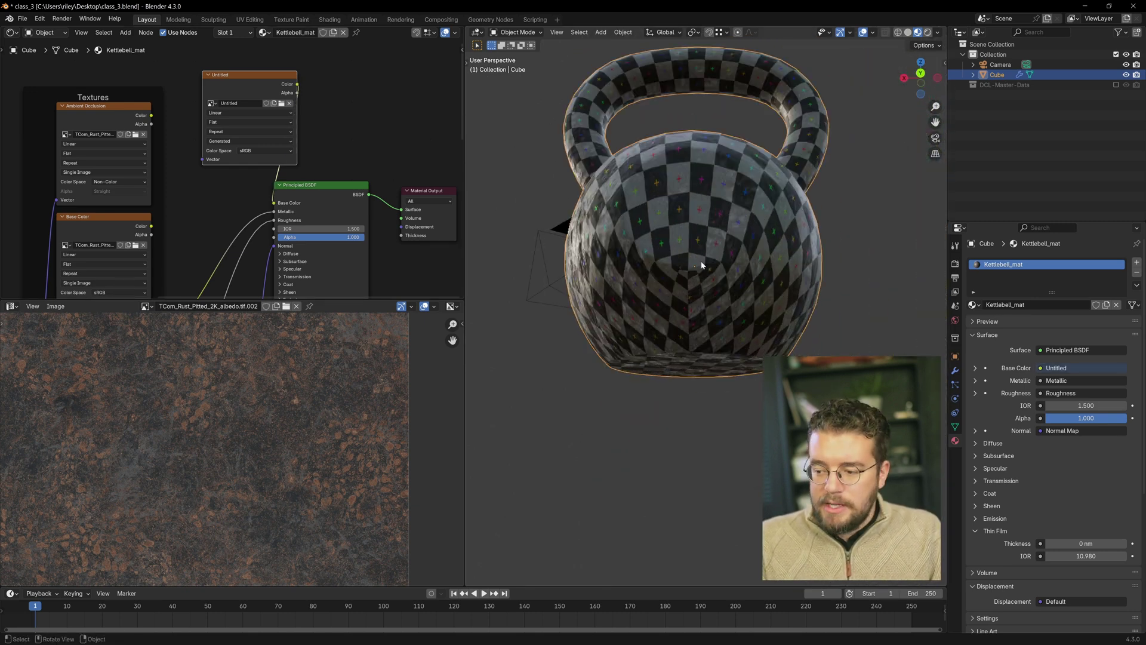
{"action": "scroll", "coordinate": [677, 293], "scroll_direction": "down", "scroll_amount": 5}
{"action": "middle_click_drag", "start_coordinate": [715, 268], "coordinate": [686, 316]}
{"action": "middle_click_drag", "start_coordinate": [749, 243], "coordinate": [826, 162]}
{"action": "middle_click_drag", "start_coordinate": [811, 247], "coordinate": [665, 315]}
{"action": "middle_click_drag", "start_coordinate": [781, 323], "coordinate": [770, 302], "text": "shift"}
{"action": "scroll", "coordinate": [716, 263], "scroll_direction": "up", "scroll_amount": 2}
- Enter Edit Mode on the kettlebell and deselect the entire mesh
{"action": "key", "text": "Tab"}
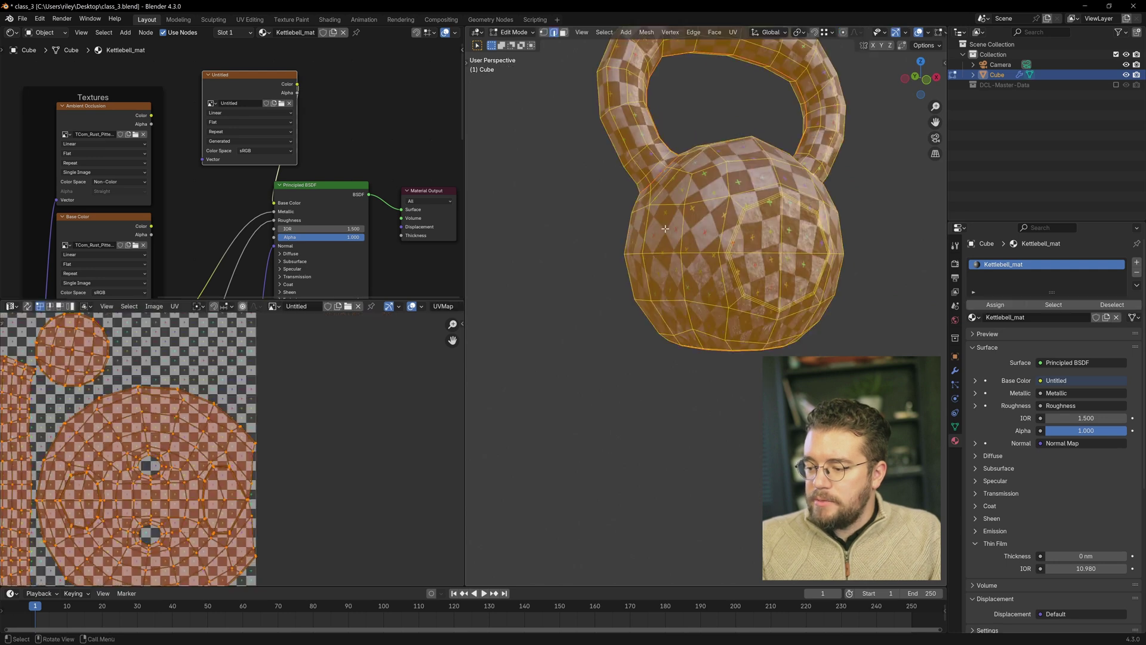
{"action": "middle_click_drag", "start_coordinate": [650, 224], "coordinate": [756, 237]}
{"action": "scroll", "coordinate": [582, 185], "scroll_direction": "up", "scroll_amount": 3}
{"action": "key", "text": "alt+a"}
{"action": "scroll", "coordinate": [615, 179], "scroll_direction": "down", "scroll_amount": 4}
{"action": "middle_click_drag", "start_coordinate": [615, 350], "coordinate": [607, 287]}
{"action": "left_click", "coordinate": [613, 306], "text": "ctrl+shift"}
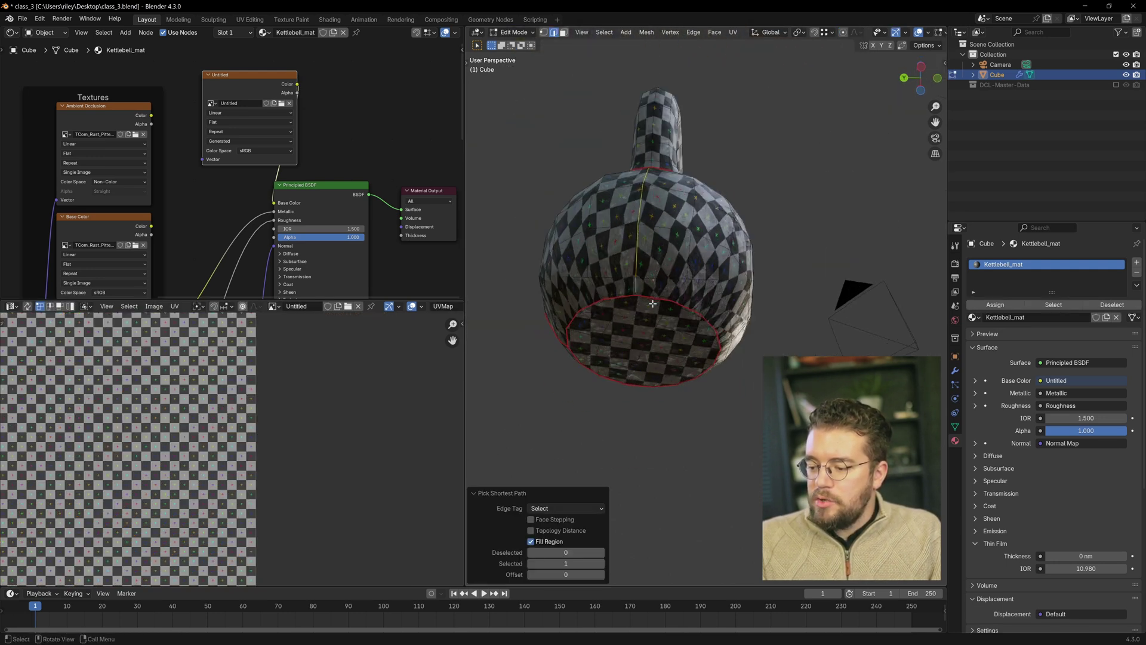
{"action": "scroll", "coordinate": [606, 279], "scroll_direction": "up", "scroll_amount": 10}
{"action": "key", "text": "alt+a"}
- Select the vertical edge path down the side of the kettlebell's body to the base seam and mark it as a seam
{"action": "scroll", "coordinate": [606, 279], "scroll_direction": "down", "scroll_amount": 12}
{"action": "middle_click_drag", "start_coordinate": [498, 256], "coordinate": [633, 274]}
{"action": "scroll", "coordinate": [701, 146], "scroll_direction": "up", "scroll_amount": 9}
{"action": "scroll", "coordinate": [708, 253], "scroll_direction": "down", "scroll_amount": 8}
{"action": "middle_click_drag", "start_coordinate": [731, 295], "coordinate": [657, 253], "text": "shift"}
{"action": "scroll", "coordinate": [714, 271], "scroll_direction": "up", "scroll_amount": 8}
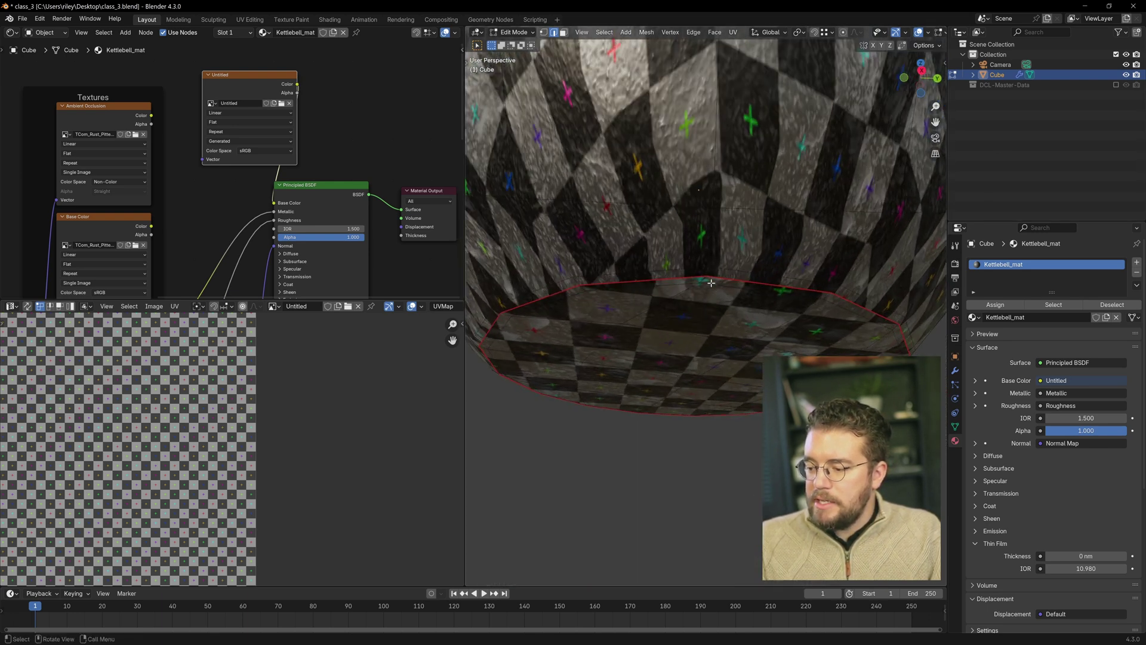
{"action": "left_click", "coordinate": [714, 271], "text": "ctrl+shift"}
{"action": "key", "text": "ctrl+z"}
{"action": "left_click", "coordinate": [714, 239], "text": "ctrl"}
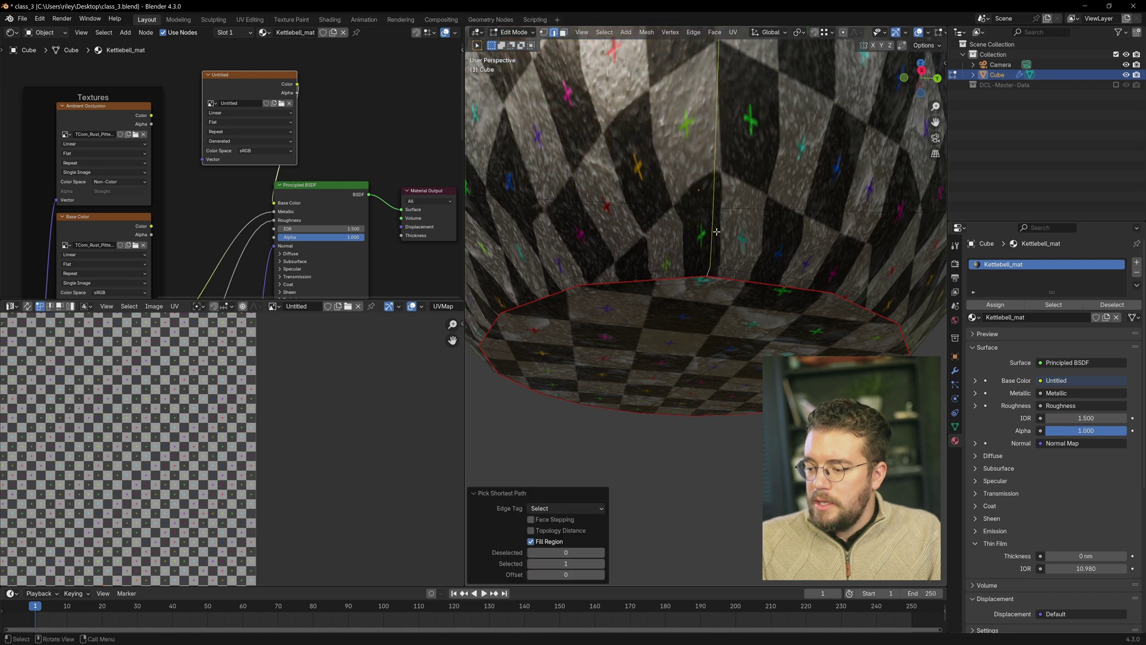
{"action": "scroll", "coordinate": [716, 233], "scroll_direction": "down", "scroll_amount": 8}
{"action": "middle_click_drag", "start_coordinate": [609, 134], "coordinate": [642, 209]}
{"action": "scroll", "coordinate": [714, 183], "scroll_direction": "down", "scroll_amount": 5}
{"action": "key", "text": "u"}
{"action": "mouse_move", "coordinate": [642, 206]}
{"action": "left_click", "coordinate": [615, 242]}
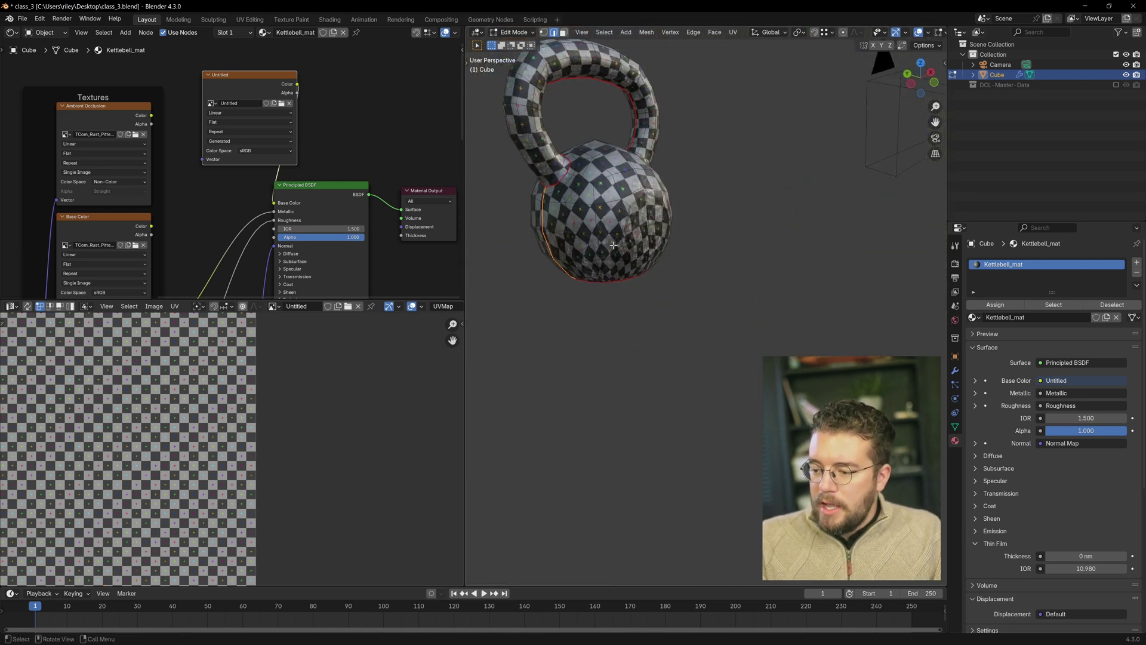
- Unwrap the whole kettlebell mesh again with the Minimum Stretch method and return to Object Mode
{"action": "middle_click_drag", "start_coordinate": [615, 245], "coordinate": [716, 238]}
{"action": "scroll", "coordinate": [765, 242], "scroll_direction": "up", "scroll_amount": 4}
{"action": "key", "text": "a"}
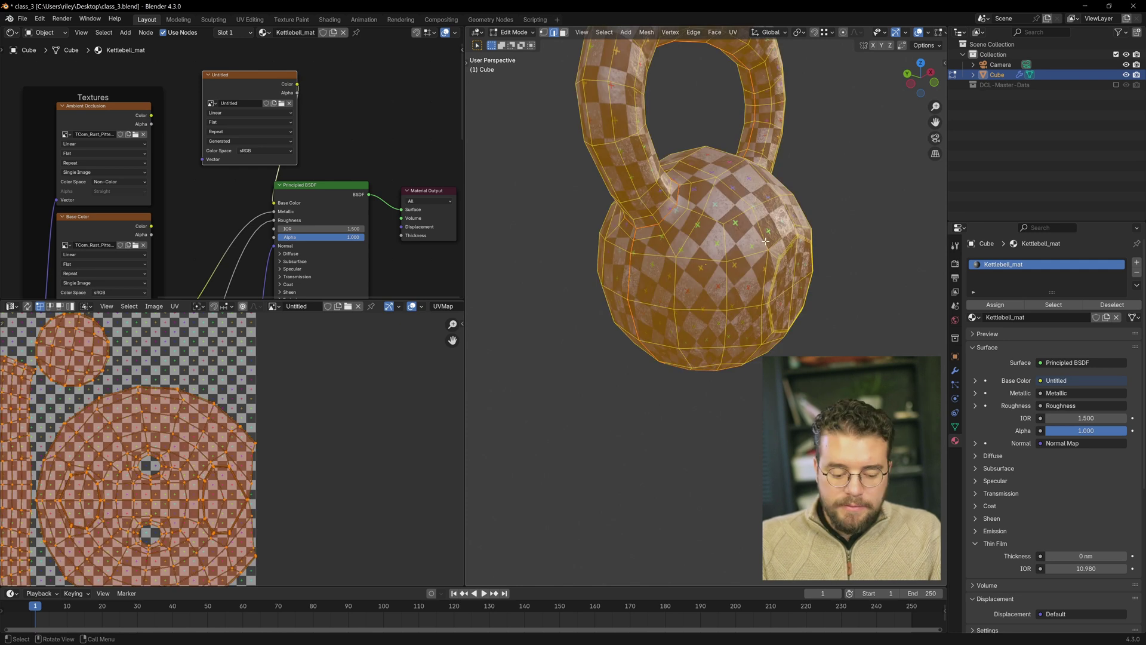
{"action": "key", "text": "u"}
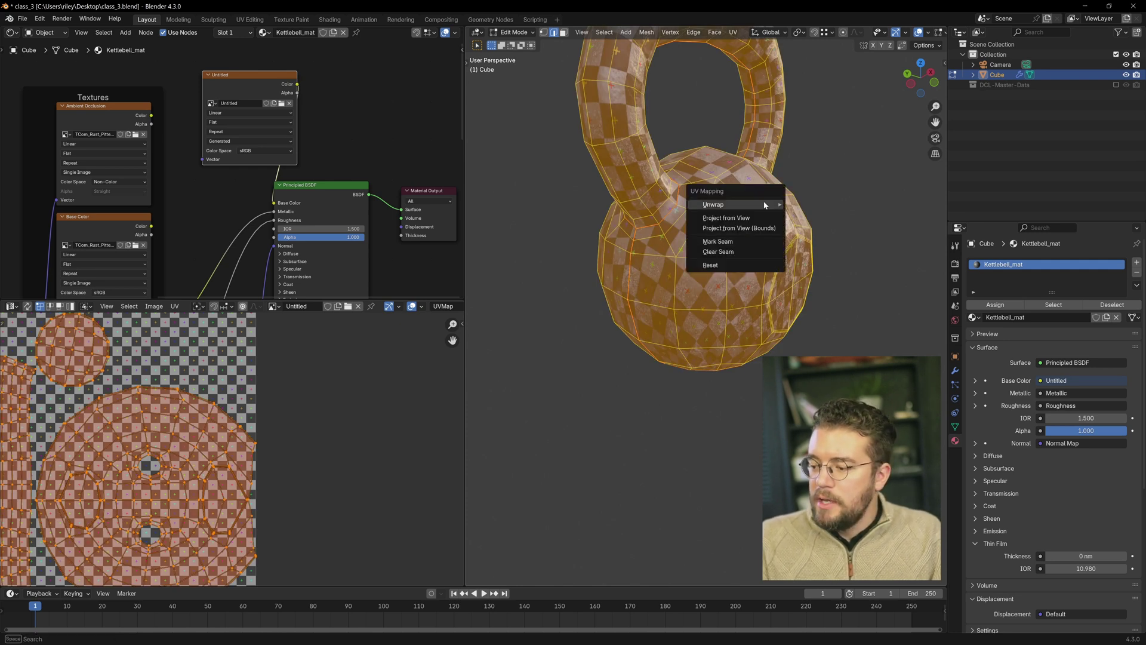
{"action": "mouse_move", "coordinate": [758, 205]}
{"action": "left_click", "coordinate": [851, 226]}
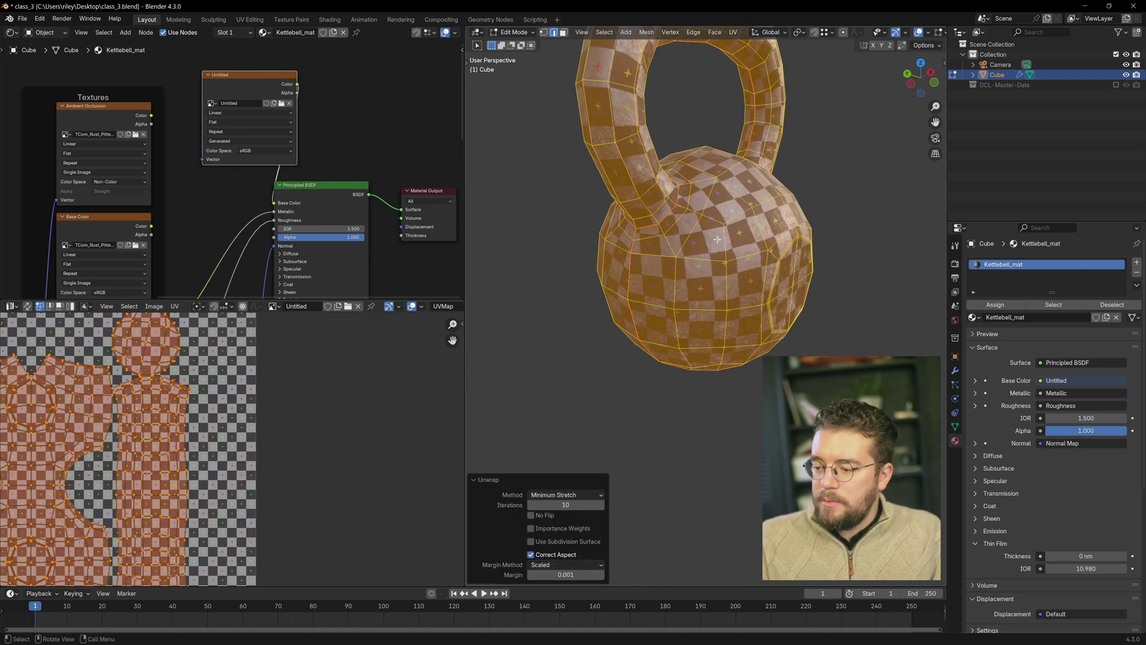
{"action": "scroll", "coordinate": [749, 222], "scroll_direction": "down", "scroll_amount": 2}
{"action": "key", "text": "Tab"}
{"action": "middle_click_drag", "start_coordinate": [747, 221], "coordinate": [652, 338]}
- Detach the UV grid image node from the shader and move it clear above the other nodes
{"action": "left_click_drag", "start_coordinate": [237, 75], "coordinate": [296, 52], "text": "alt"}
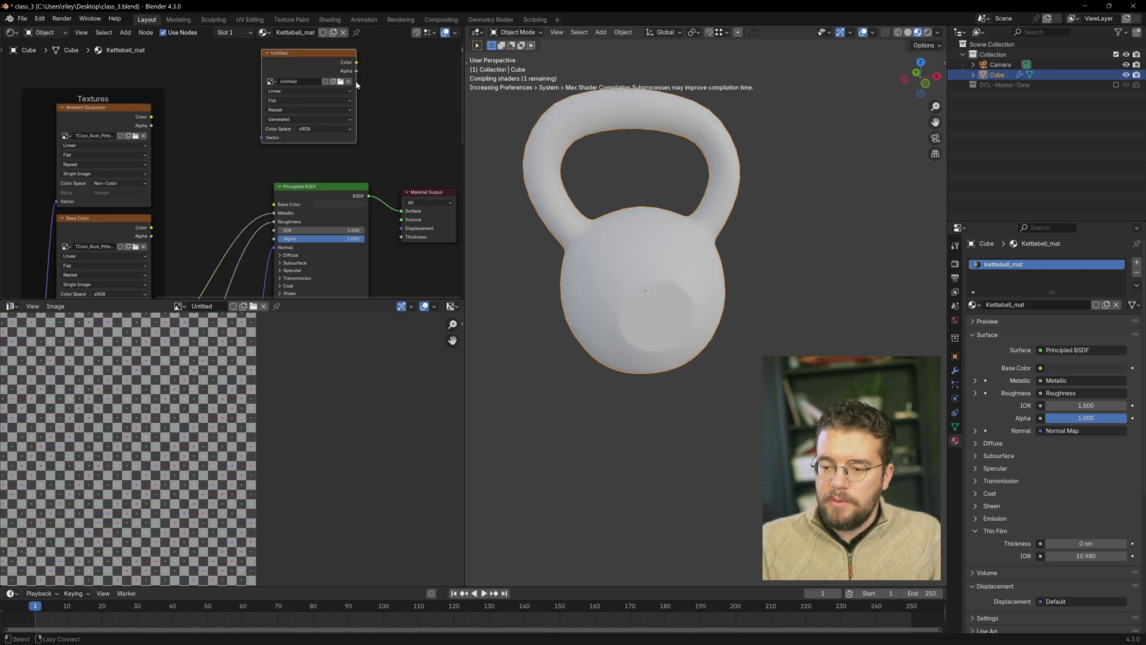
{"action": "scroll", "coordinate": [321, 116], "scroll_direction": "down", "scroll_amount": 3}
{"action": "middle_click_drag", "start_coordinate": [321, 114], "coordinate": [346, 160]}
{"action": "left_click_drag", "start_coordinate": [346, 134], "coordinate": [296, 53]}
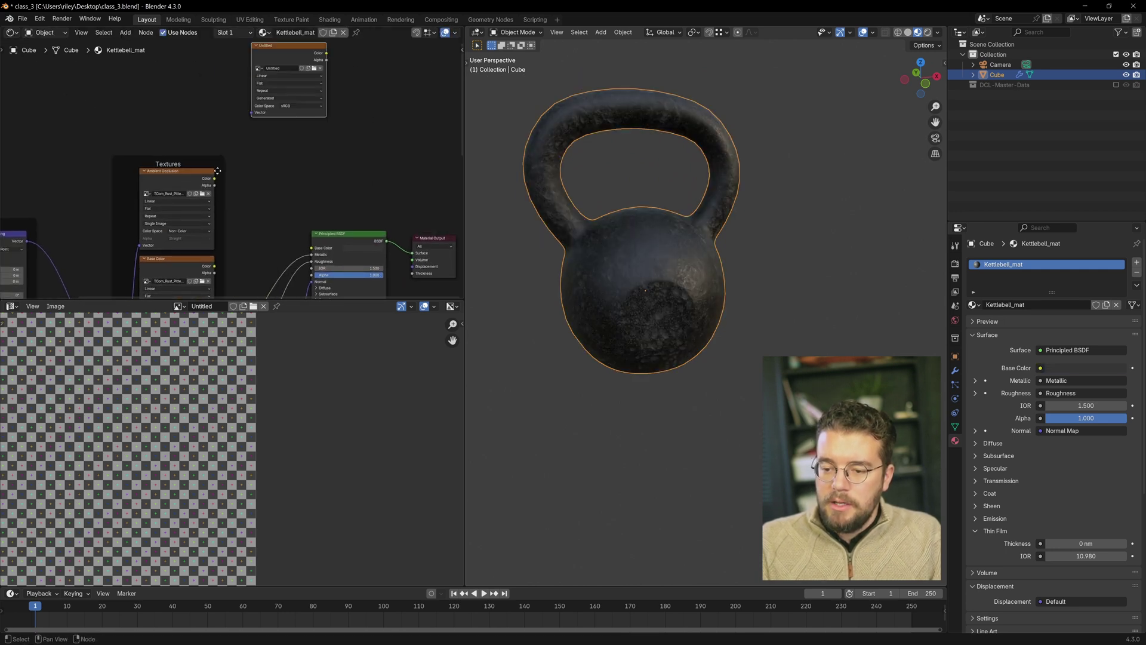
- Reconnect the rust Base Color texture's Color output to the Principled BSDF's Base Color input
{"action": "scroll", "coordinate": [217, 171], "scroll_direction": "up", "scroll_amount": 2}
{"action": "left_click_drag", "start_coordinate": [215, 166], "coordinate": [370, 277]}
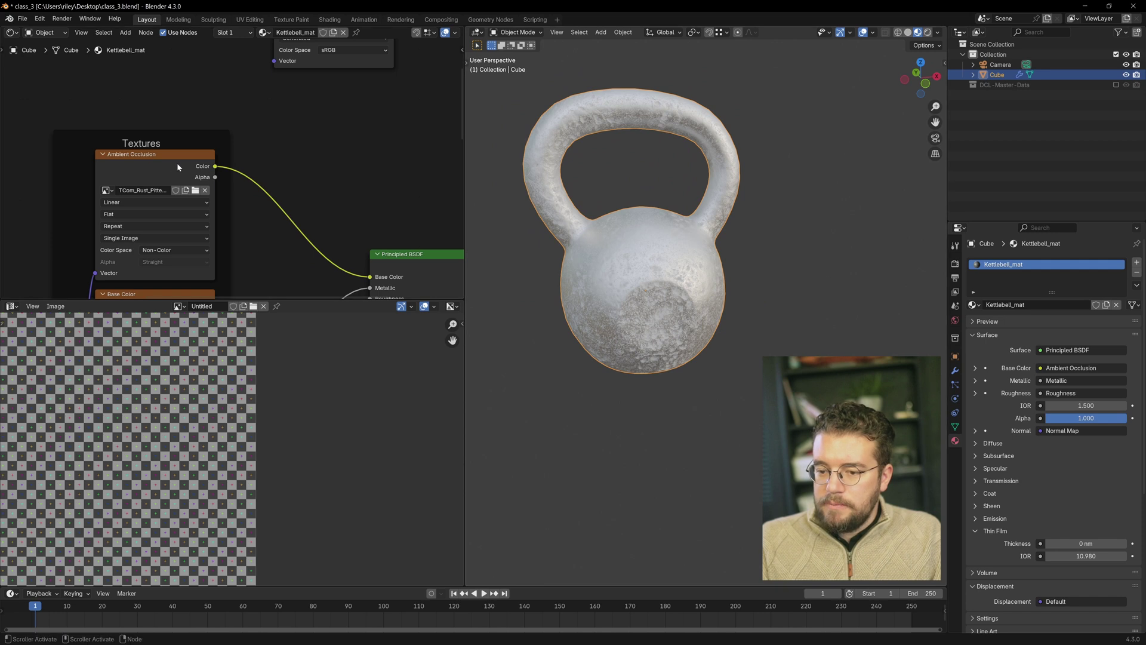
{"action": "scroll", "coordinate": [255, 200], "scroll_direction": "down", "scroll_amount": 3}
{"action": "middle_click_drag", "start_coordinate": [309, 210], "coordinate": [313, 116]}
{"action": "scroll", "coordinate": [239, 181], "scroll_direction": "up", "scroll_amount": 4}
{"action": "middle_click_drag", "start_coordinate": [239, 181], "coordinate": [235, 185]}
{"action": "left_click_drag", "start_coordinate": [224, 192], "coordinate": [389, 161]}
- Switch the viewport to Rendered shading, deselect the kettlebell and view it through the camera
{"action": "mouse_move", "coordinate": [718, 294]}
{"action": "middle_mouse_down"}
{"action": "mouse_move", "coordinate": [713, 263]}
{"action": "mouse_move", "coordinate": [754, 290]}
{"action": "middle_mouse_up"}
{"action": "key", "text": "z"}
{"action": "left_click", "coordinate": [754, 233]}
{"action": "scroll", "coordinate": [772, 274], "scroll_direction": "up", "scroll_amount": 3}
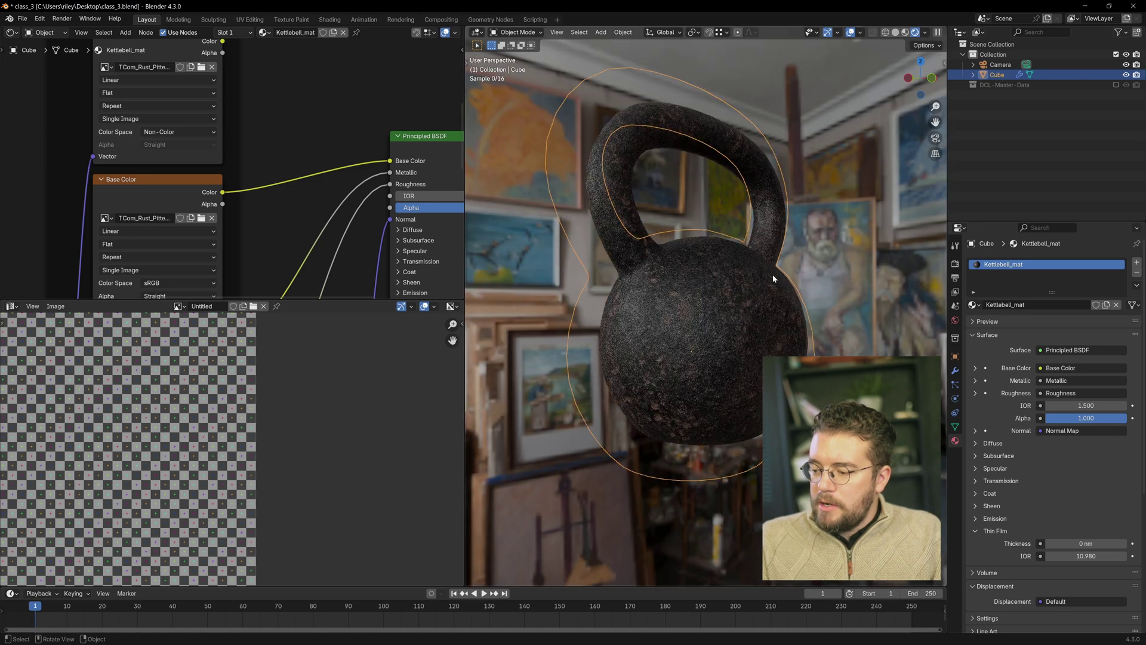
{"action": "key", "text": "alt+a"}
{"action": "middle_click_drag", "start_coordinate": [767, 297], "coordinate": [670, 301]}
{"action": "key", "text": "KP_0"}
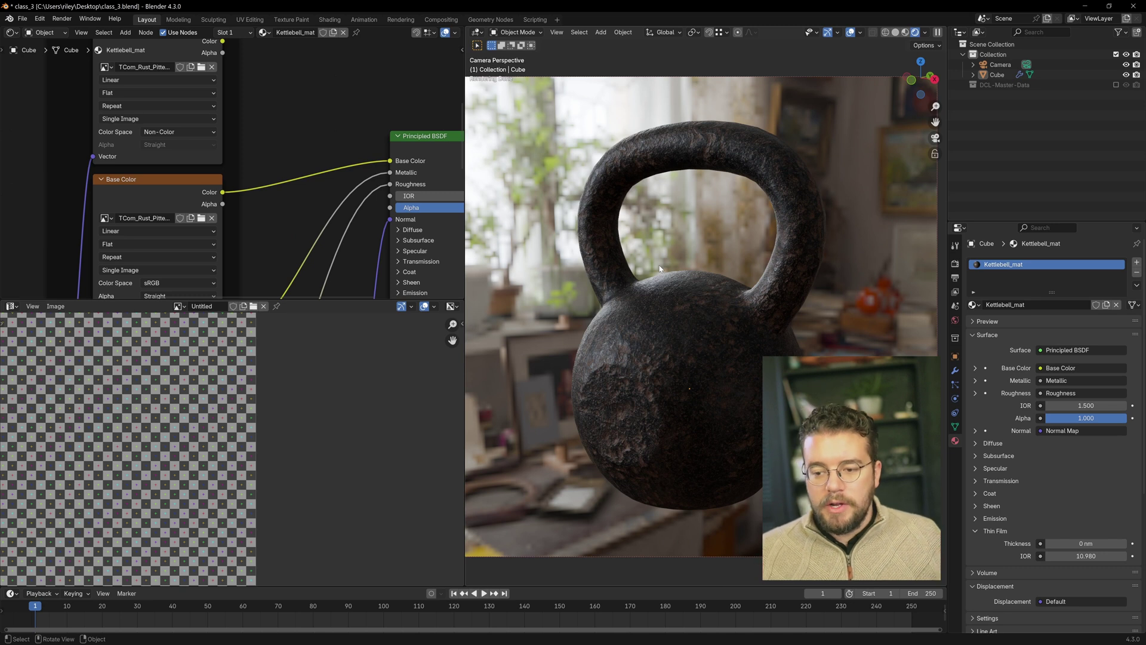
- Select the Mapping frame with its Texture Coordinate and Mapping nodes and examine the mapping settings
{"action": "scroll", "coordinate": [218, 95], "scroll_direction": "down", "scroll_amount": 4}
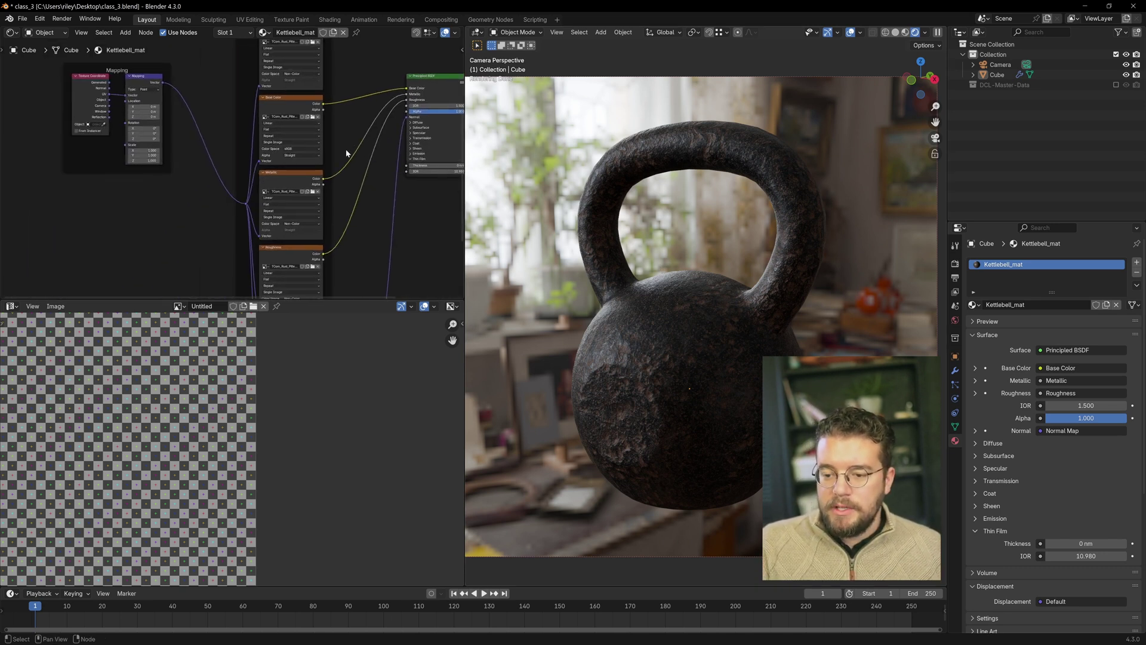
{"action": "middle_click_drag", "start_coordinate": [200, 92], "coordinate": [400, 181]}
{"action": "scroll", "coordinate": [322, 170], "scroll_direction": "up", "scroll_amount": 6}
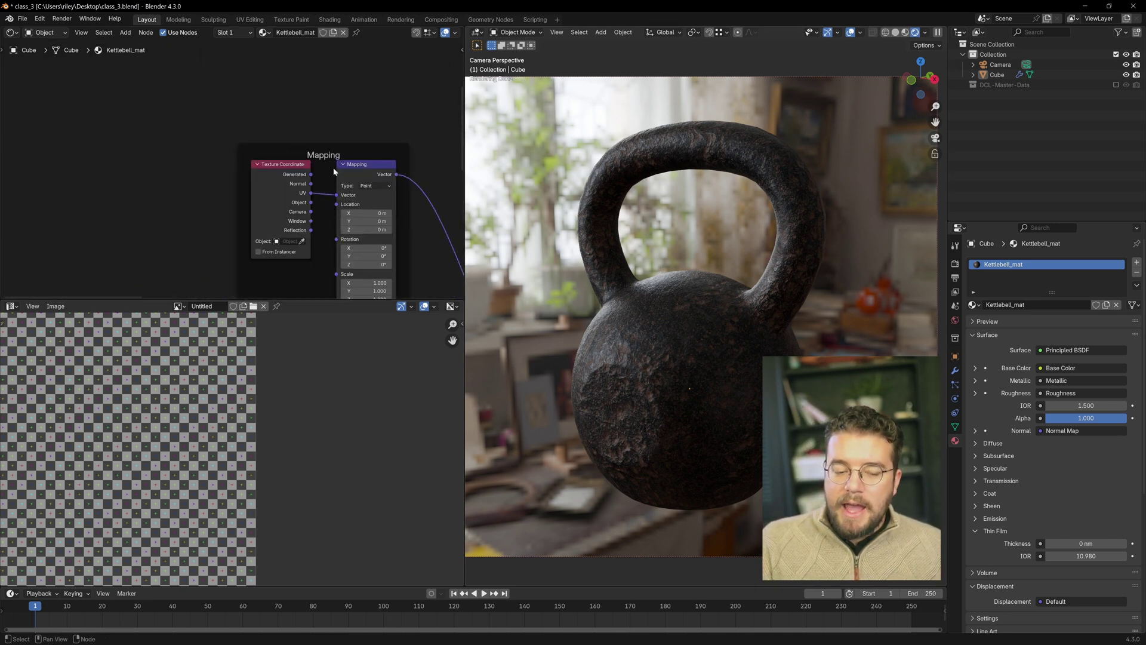
{"action": "middle_click_drag", "start_coordinate": [333, 168], "coordinate": [281, 146]}
{"action": "left_click_drag", "start_coordinate": [185, 88], "coordinate": [333, 186]}
{"action": "left_click_drag", "start_coordinate": [308, 127], "coordinate": [307, 180]}
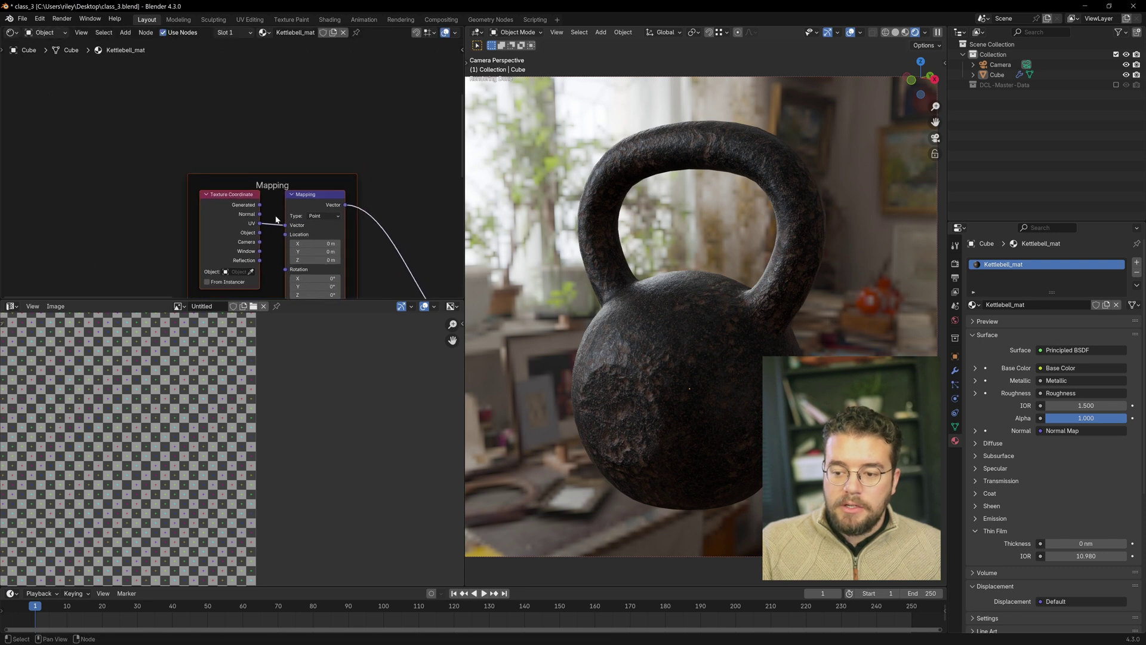
{"action": "scroll", "coordinate": [307, 165], "scroll_direction": "down", "scroll_amount": 6}
{"action": "key", "text": "KP_Decimal"}
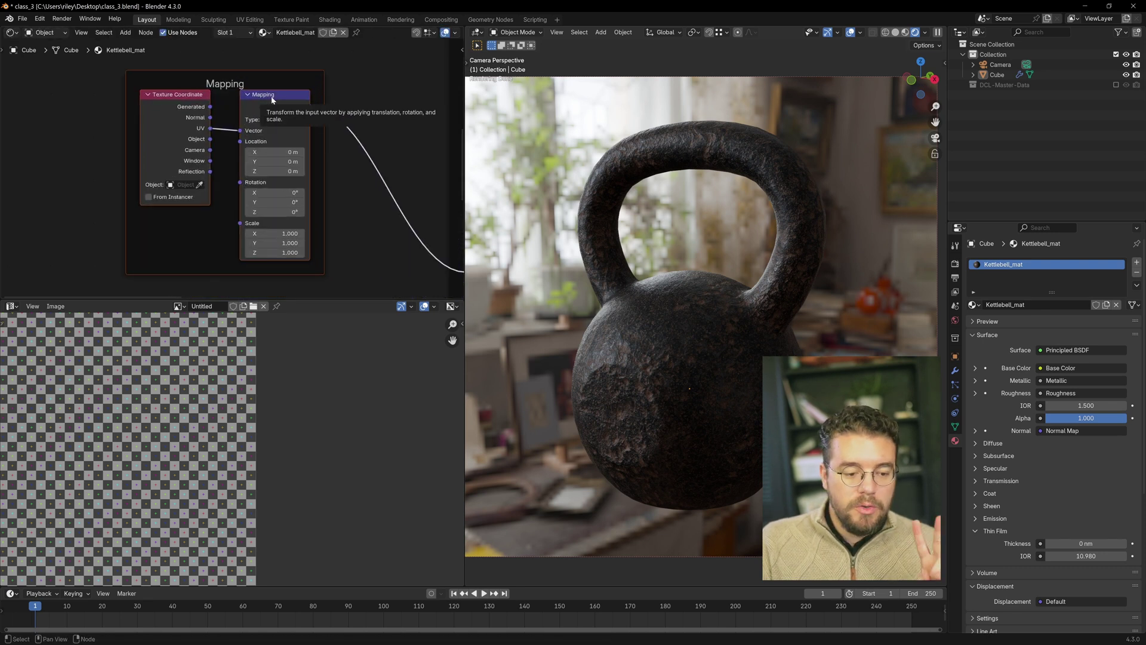
{"action": "middle_click_drag", "start_coordinate": [350, 102], "coordinate": [357, 128]}
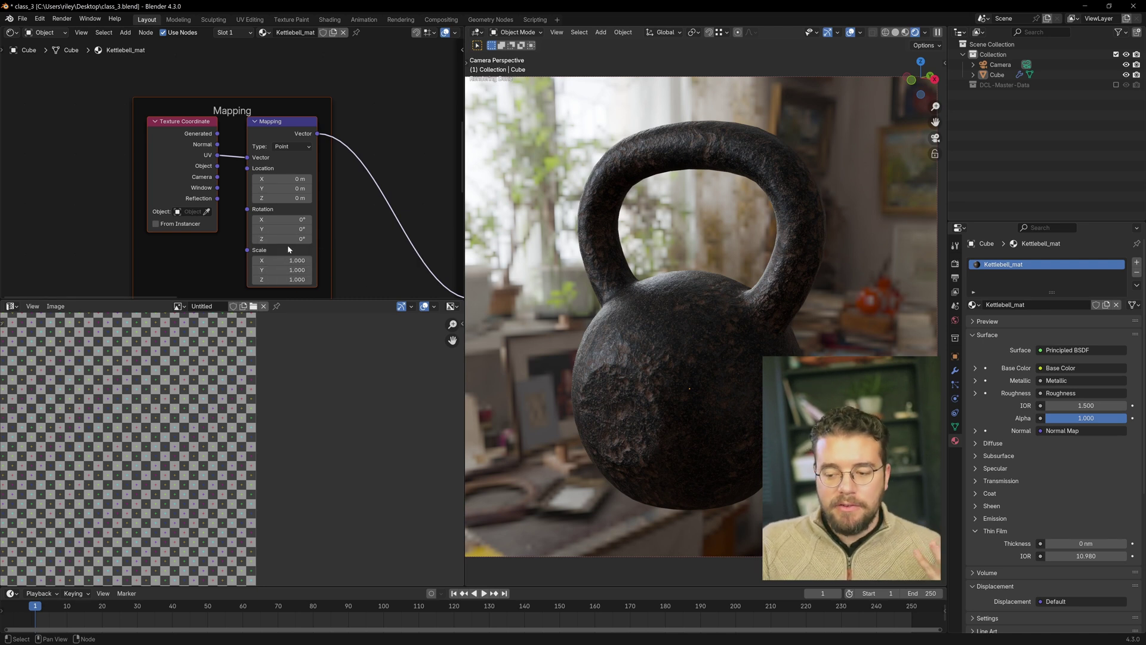
- Move the reroute point that feeds the texture vectors up and closer to the Mapping node
{"action": "scroll", "coordinate": [331, 244], "scroll_direction": "down", "scroll_amount": 3}
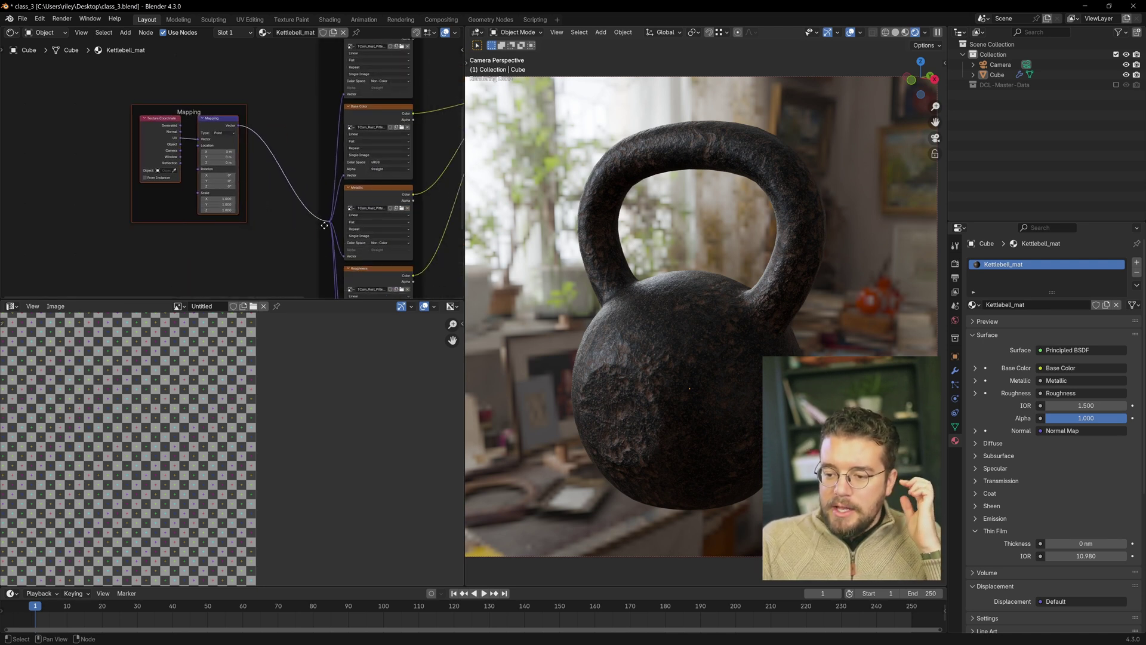
{"action": "scroll", "coordinate": [323, 227], "scroll_direction": "up", "scroll_amount": 2}
{"action": "key", "text": "g"}
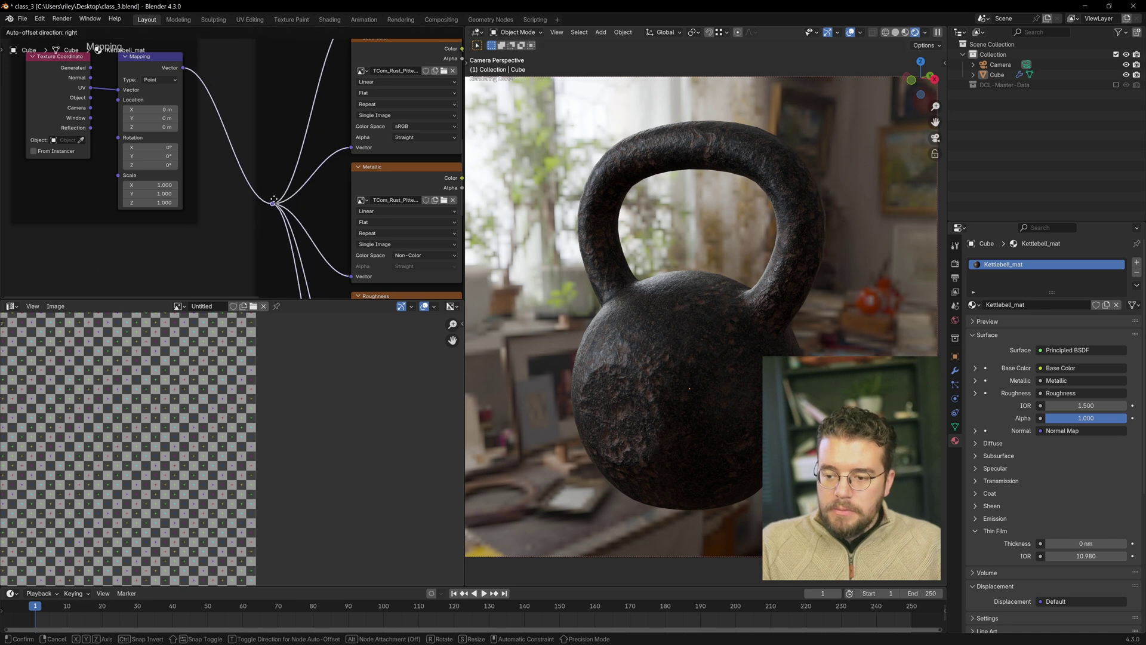
{"action": "left_click", "coordinate": [242, 120]}
{"action": "scroll", "coordinate": [268, 120], "scroll_direction": "down", "scroll_amount": 7}
{"action": "middle_click_drag", "start_coordinate": [253, 120], "coordinate": [278, 161]}
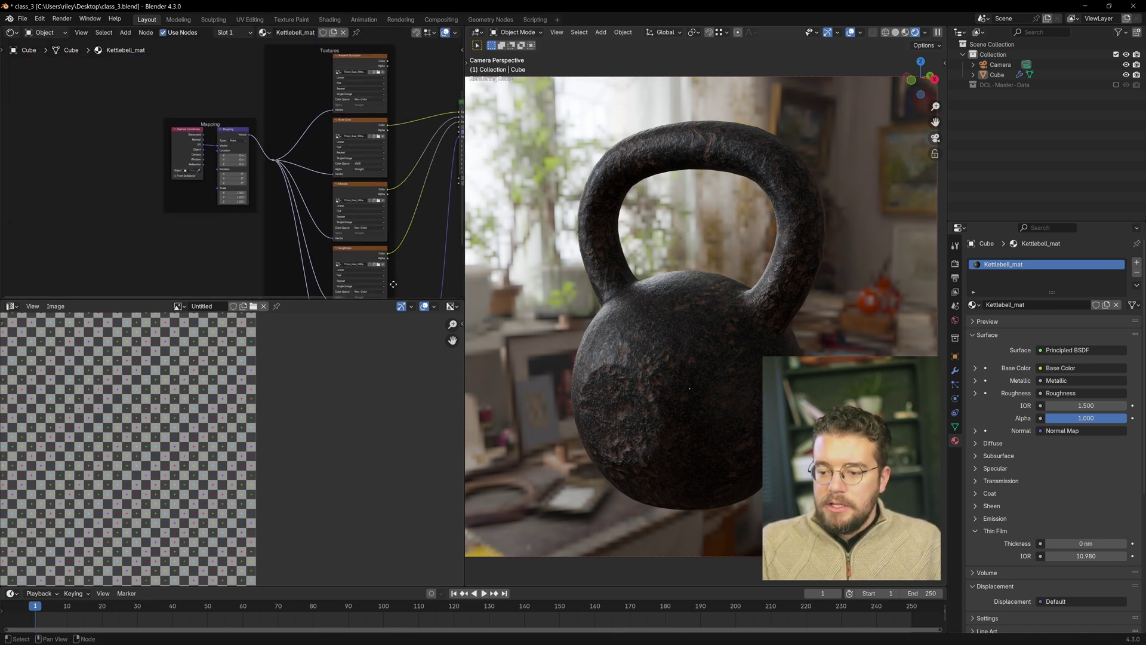
- Set the Mapping node's Scale to 3 on X, Y and Z and check the texture up close on the kettlebell
{"action": "middle_click_drag", "start_coordinate": [307, 281], "coordinate": [238, 70]}
{"action": "middle_click_drag", "start_coordinate": [287, 151], "coordinate": [388, 293]}
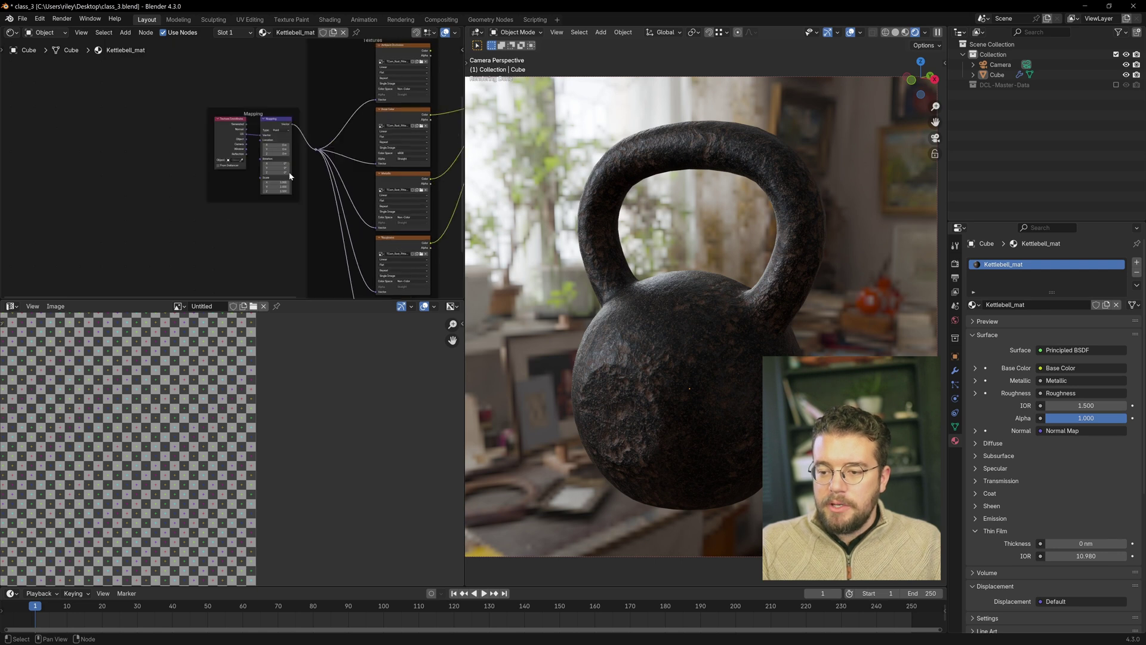
{"action": "scroll", "coordinate": [284, 179], "scroll_direction": "up", "scroll_amount": 7}
{"action": "left_click_drag", "start_coordinate": [284, 196], "coordinate": [284, 222]}
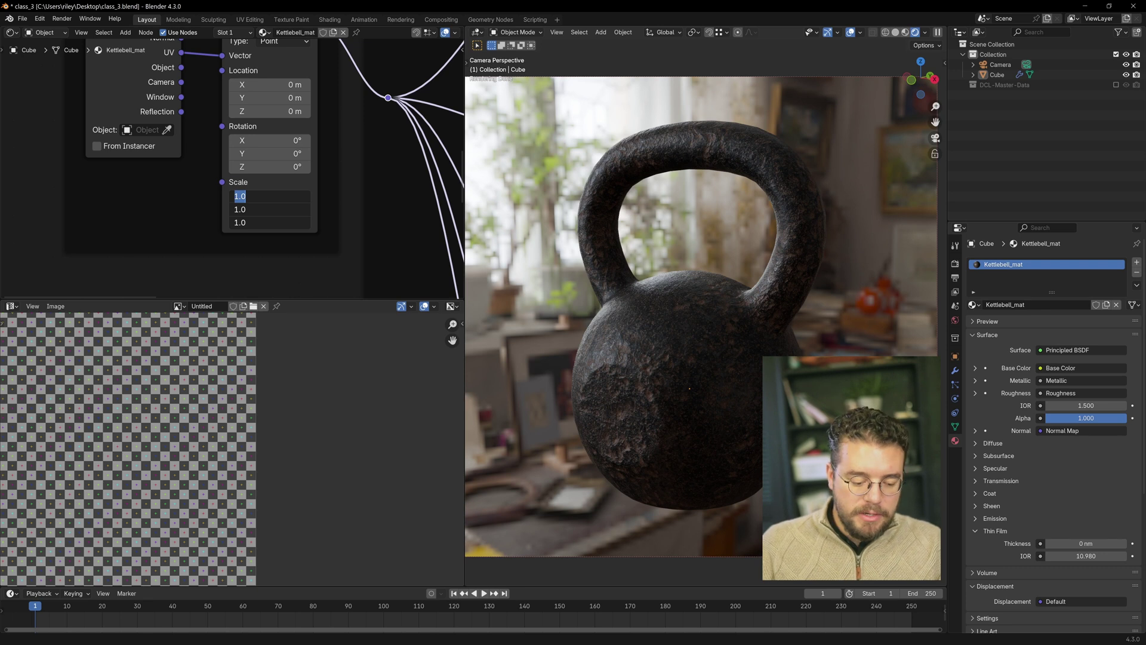
{"action": "type", "text": "3"}
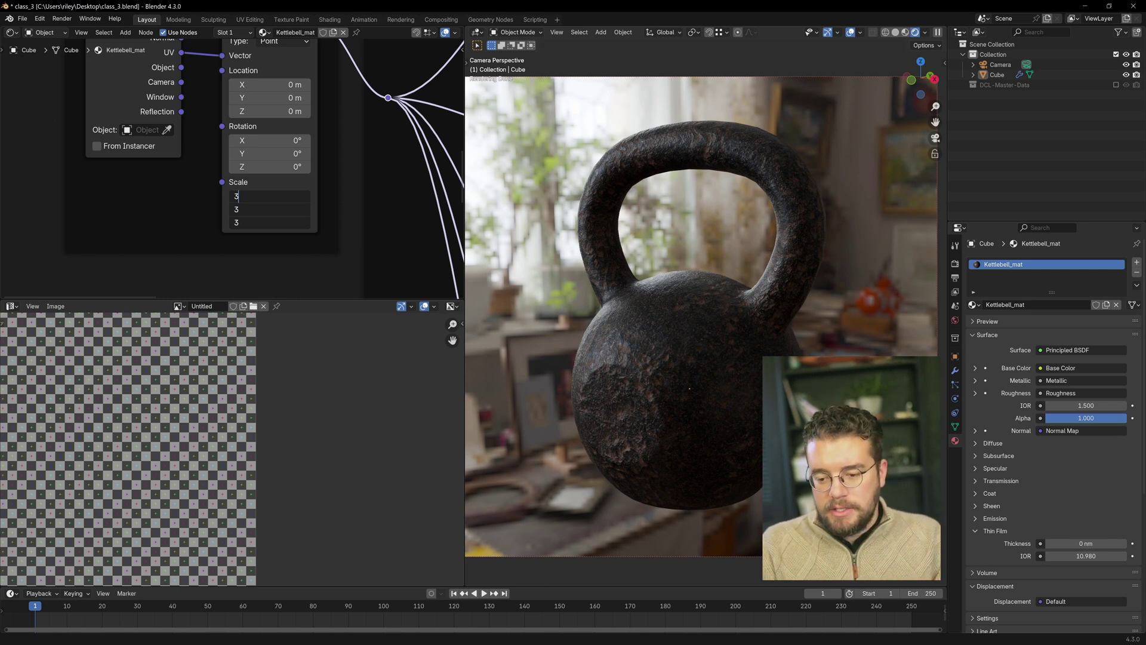
{"action": "key", "text": "Return"}
{"action": "scroll", "coordinate": [692, 370], "scroll_direction": "up", "scroll_amount": 5}
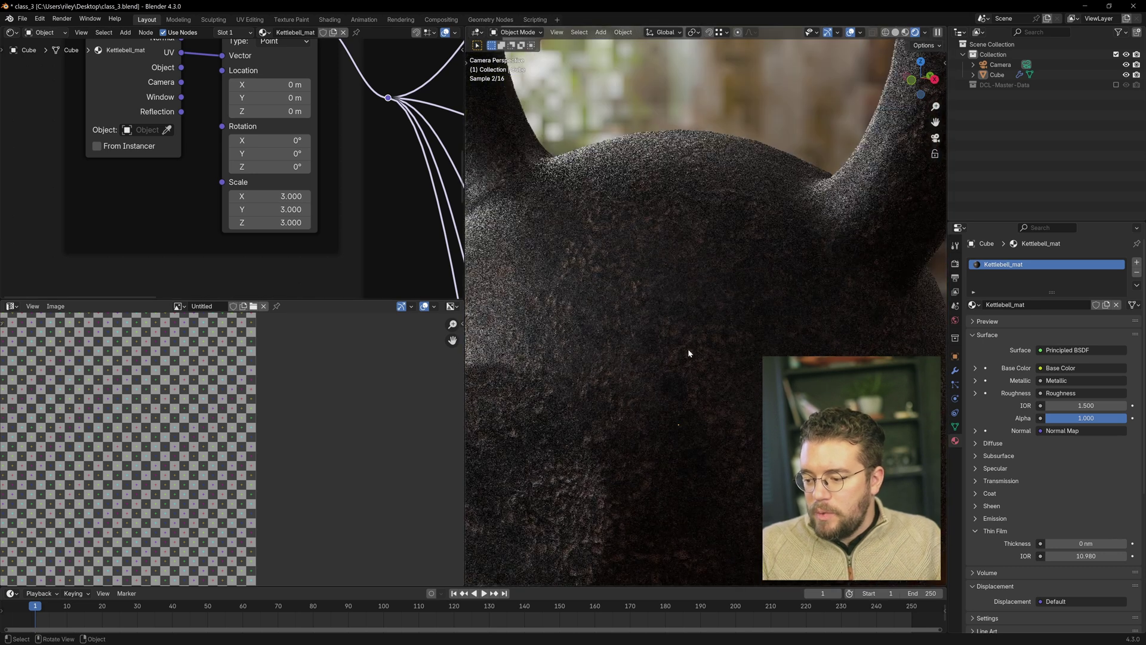
{"action": "scroll", "coordinate": [704, 328], "scroll_direction": "down", "scroll_amount": 5}
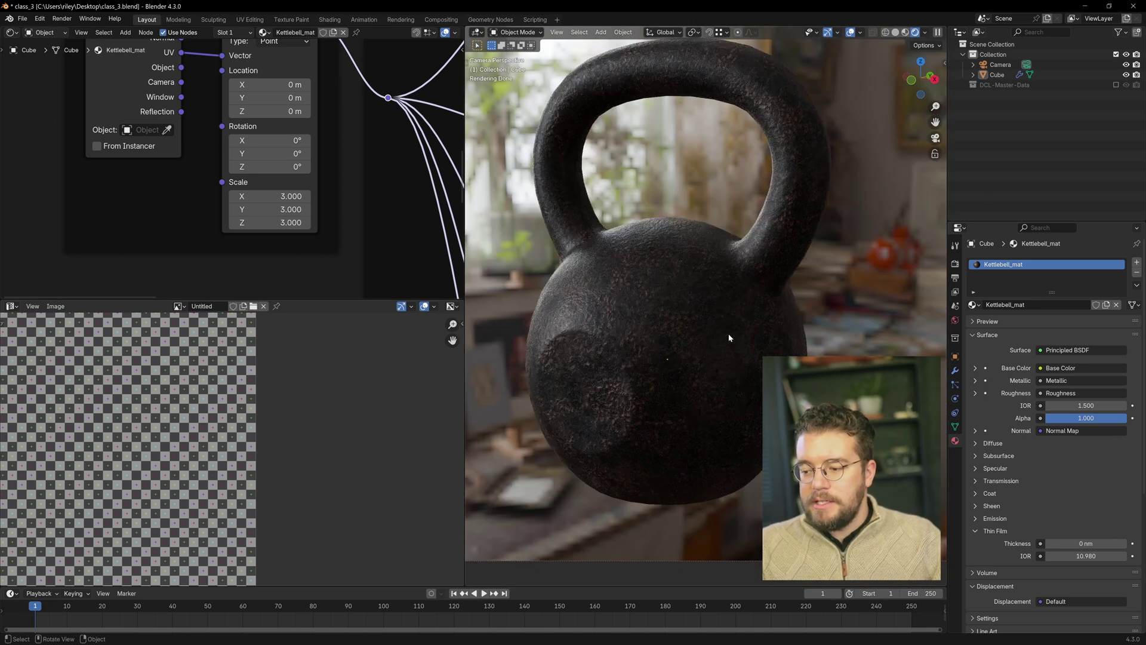
{"action": "scroll", "coordinate": [690, 431], "scroll_direction": "down", "scroll_amount": 2}
{"action": "scroll", "coordinate": [688, 323], "scroll_direction": "up", "scroll_amount": 2}
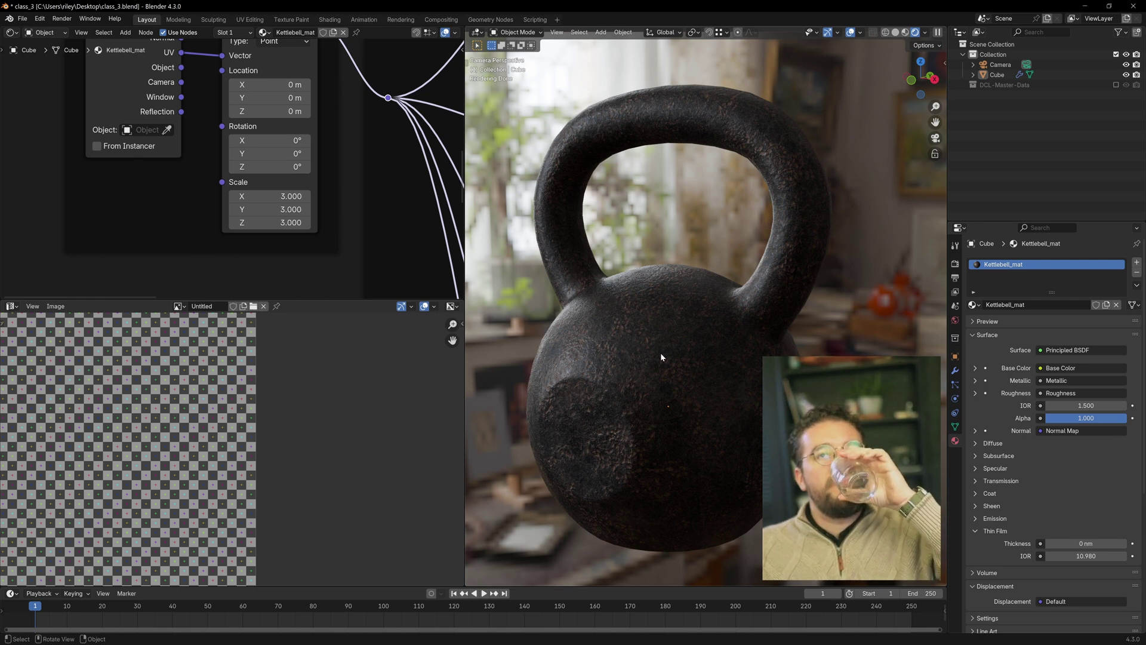
- Maximize the node editor and examine how the rust textures connect to the Principled BSDF
{"action": "left_click", "coordinate": [348, 187]}
{"action": "key", "text": "ctrl+space"}
{"action": "scroll", "coordinate": [435, 232], "scroll_direction": "down", "scroll_amount": 8}
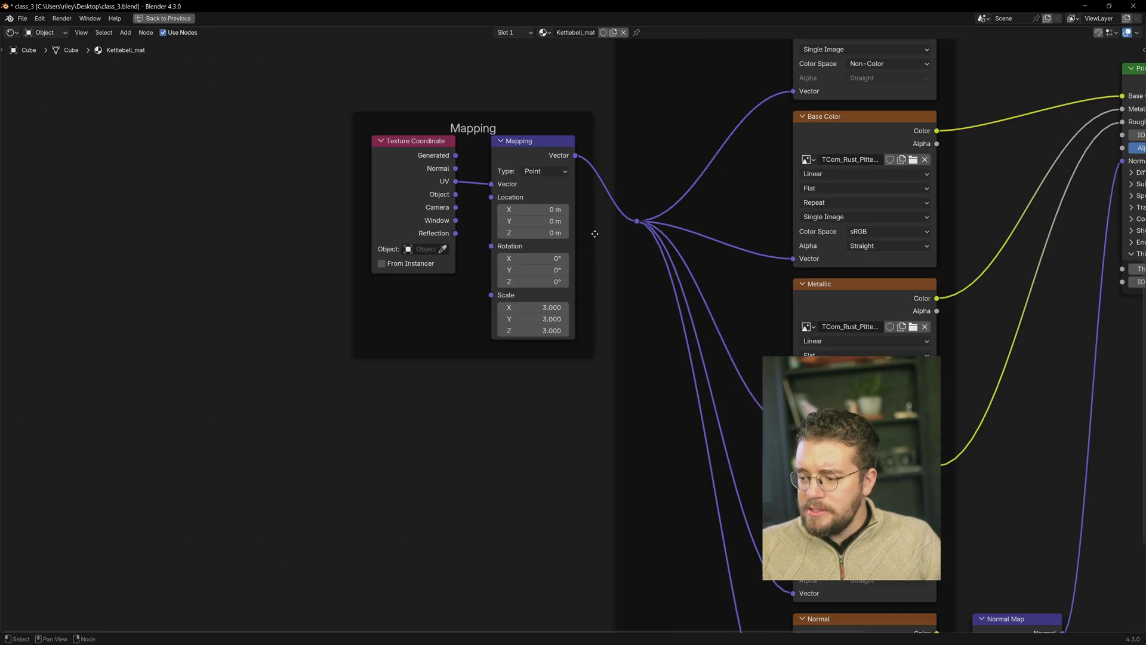
{"action": "middle_click_drag", "start_coordinate": [569, 259], "coordinate": [157, 380]}
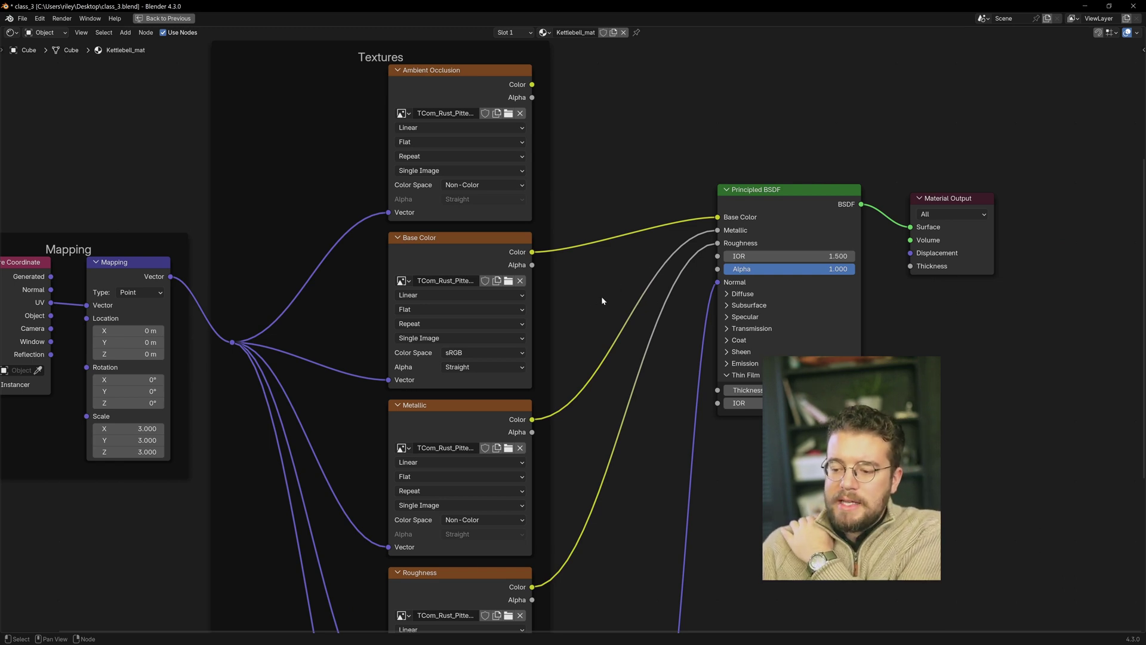
{"action": "middle_click_drag", "start_coordinate": [568, 327], "coordinate": [549, 265]}
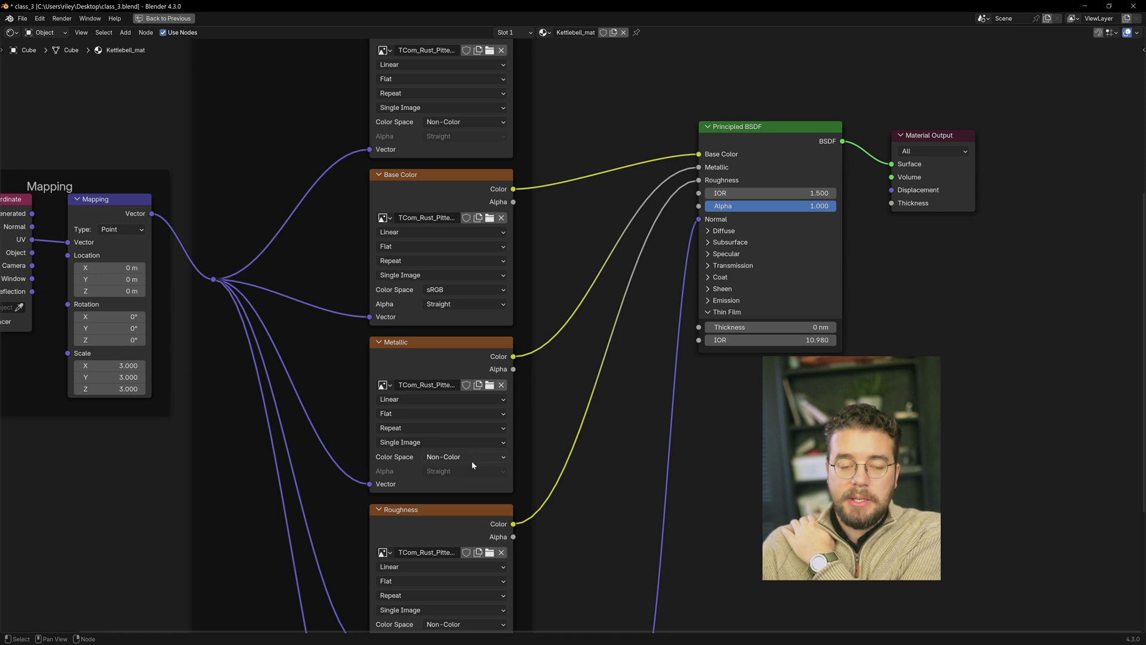
{"action": "middle_click_drag", "start_coordinate": [621, 211], "coordinate": [548, 344]}
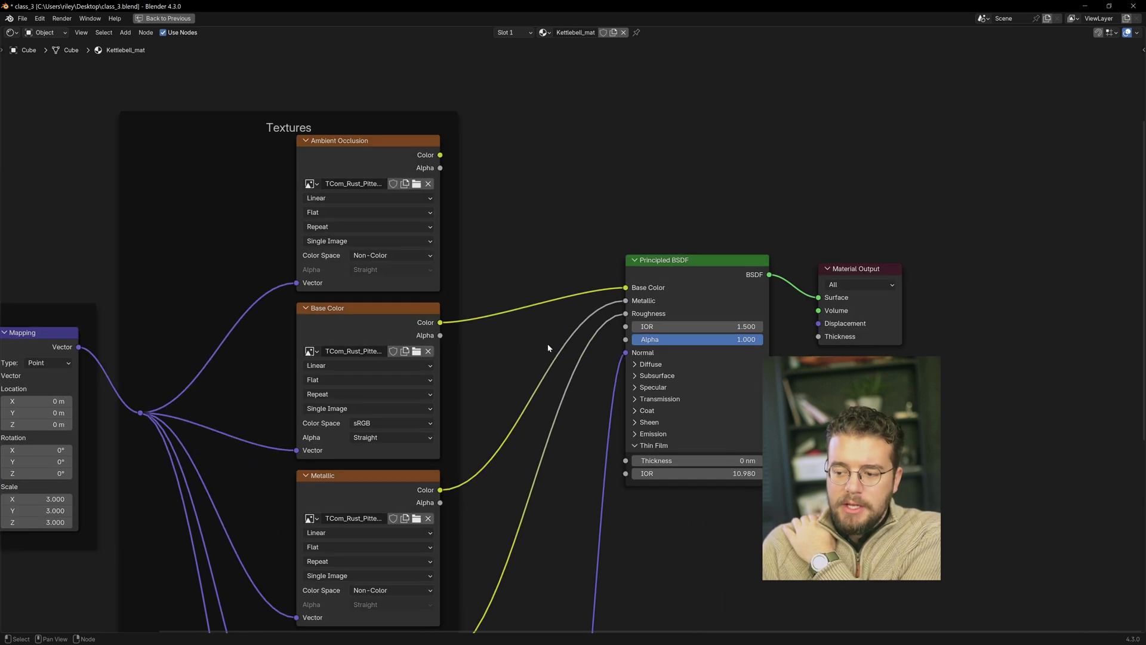
{"action": "scroll", "coordinate": [568, 314], "scroll_direction": "up", "scroll_amount": 3}
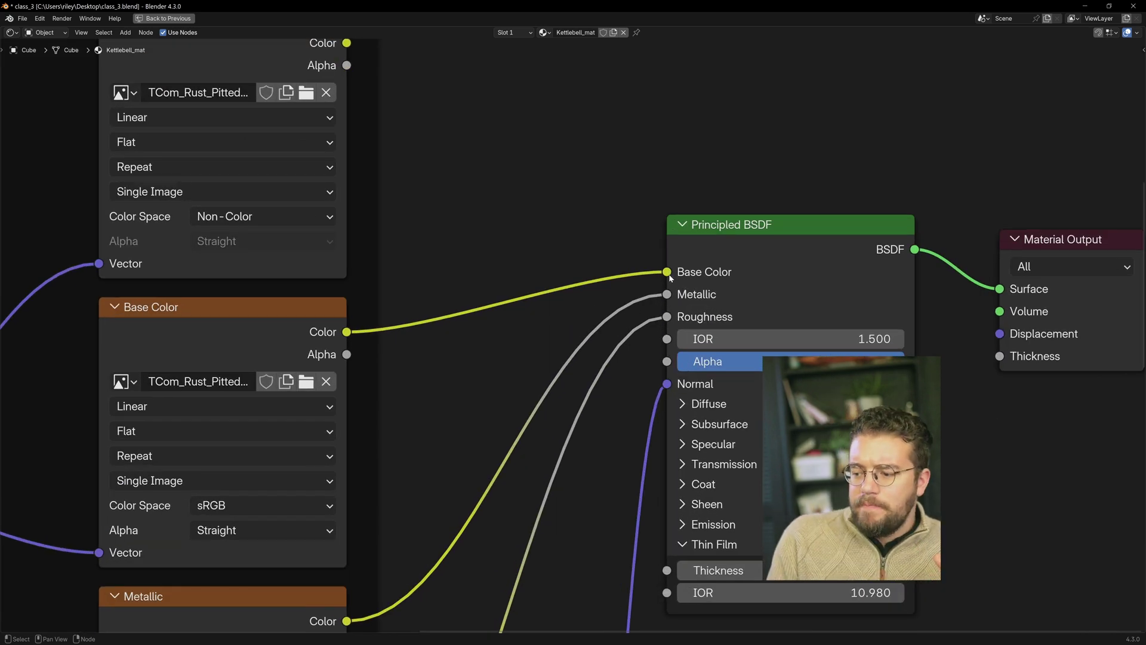
- Move the Principled BSDF node slightly down and nudge the Base Color texture node slightly up
{"action": "mouse_move", "coordinate": [667, 294]}
{"action": "left_mouse_down"}
{"action": "mouse_move", "coordinate": [646, 299]}
{"action": "mouse_move", "coordinate": [667, 293]}
{"action": "left_mouse_up"}
{"action": "middle_click_drag", "start_coordinate": [627, 413], "coordinate": [621, 361]}
{"action": "left_click_drag", "start_coordinate": [802, 189], "coordinate": [808, 232]}
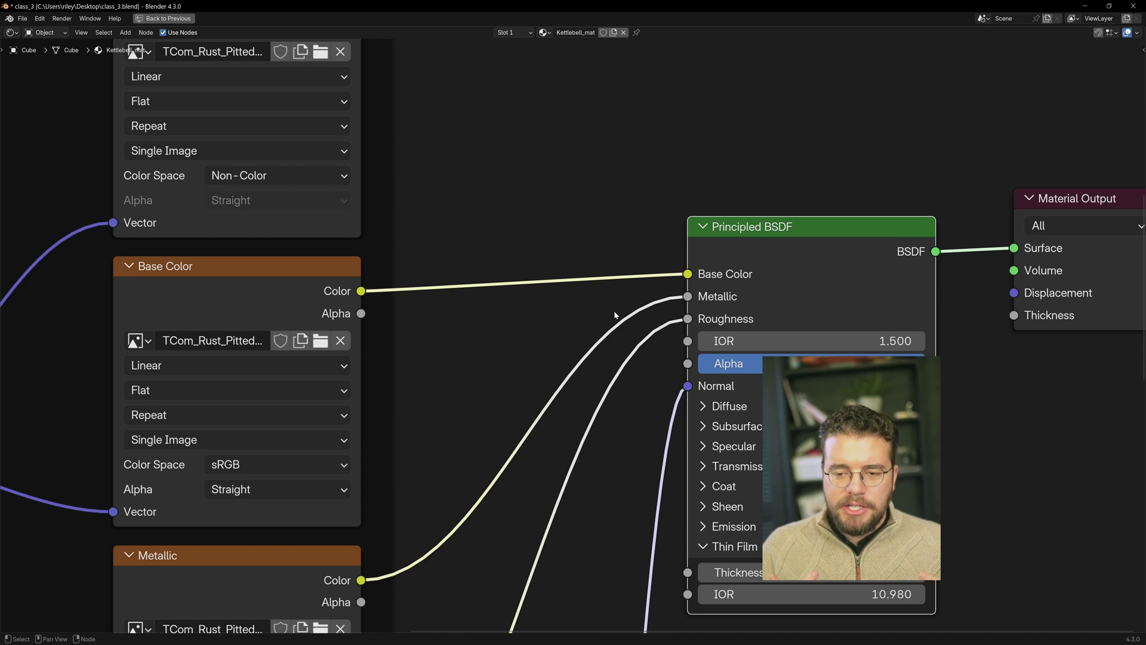
{"action": "middle_click_drag", "start_coordinate": [407, 367], "coordinate": [448, 271]}
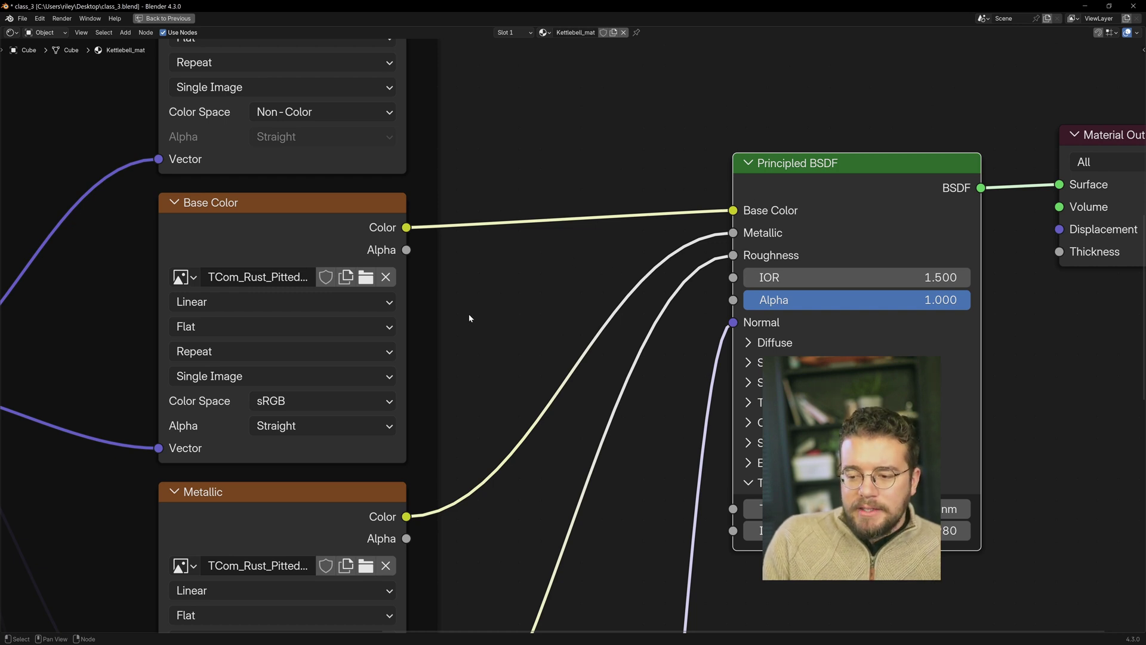
{"action": "middle_click_drag", "start_coordinate": [483, 300], "coordinate": [488, 337]}
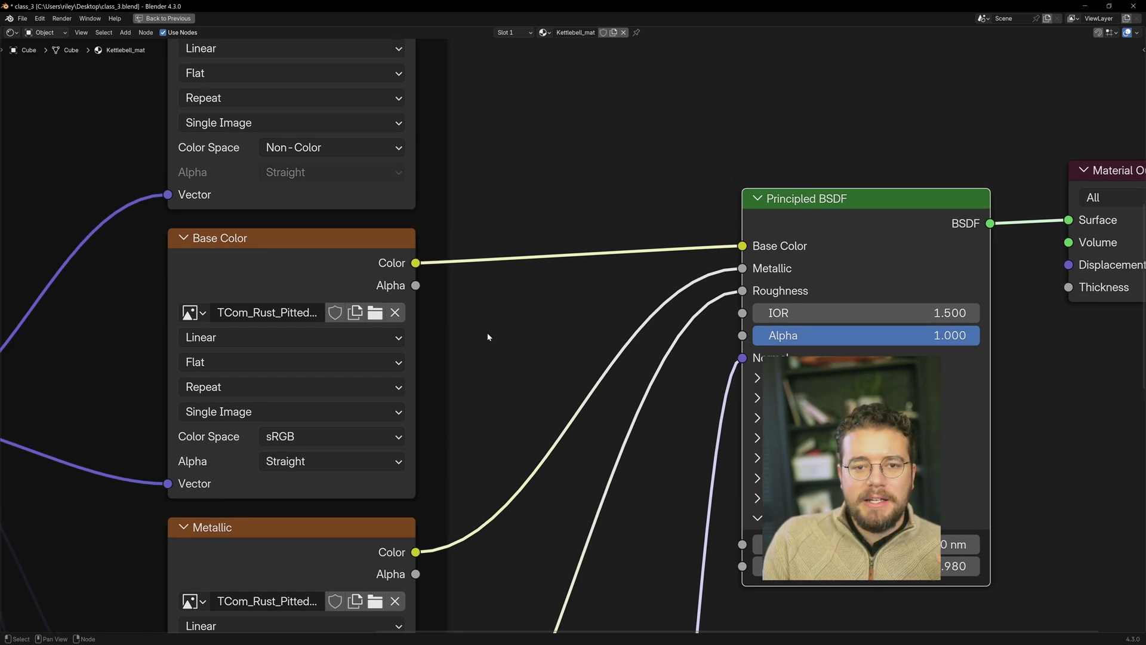
{"action": "middle_click_drag", "start_coordinate": [487, 328], "coordinate": [543, 239]}
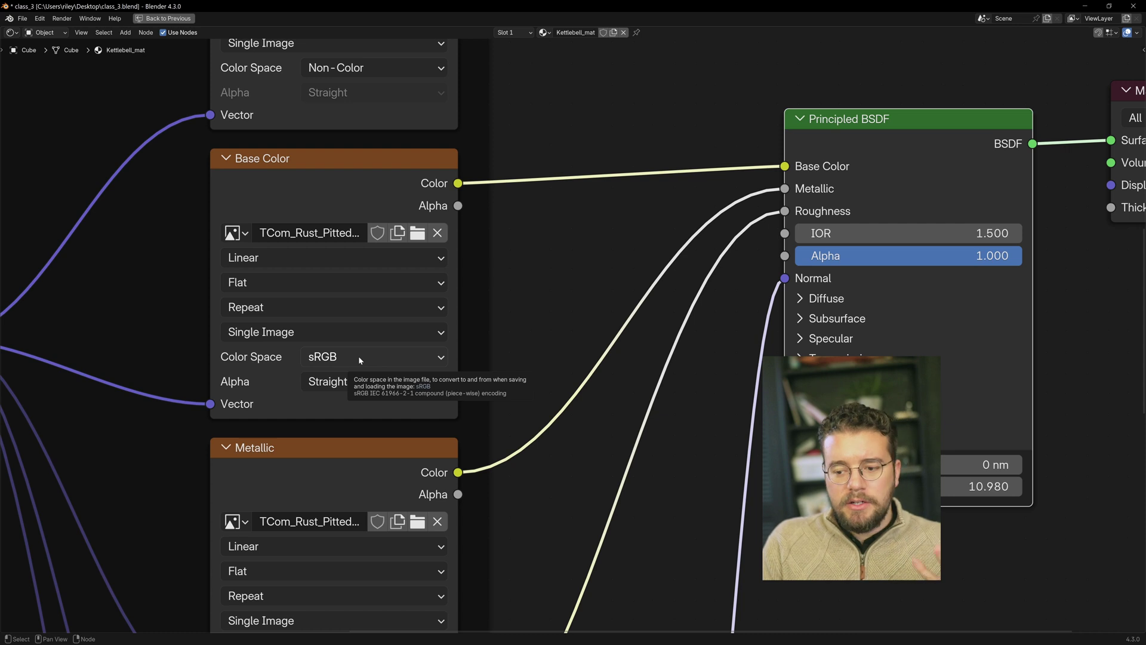
{"action": "left_click_drag", "start_coordinate": [385, 163], "coordinate": [382, 160]}
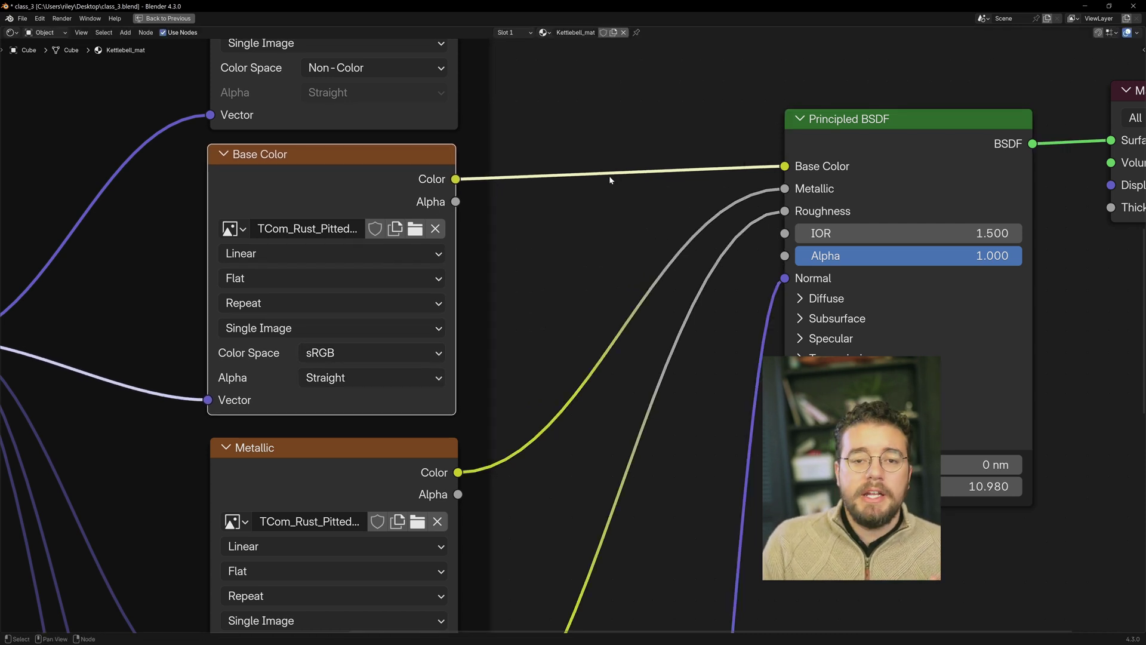
- Nudge the Metallic texture node up and set its color space to sRGB
{"action": "middle_click_drag", "start_coordinate": [509, 348], "coordinate": [502, 173]}
{"action": "left_click_drag", "start_coordinate": [375, 275], "coordinate": [376, 262]}
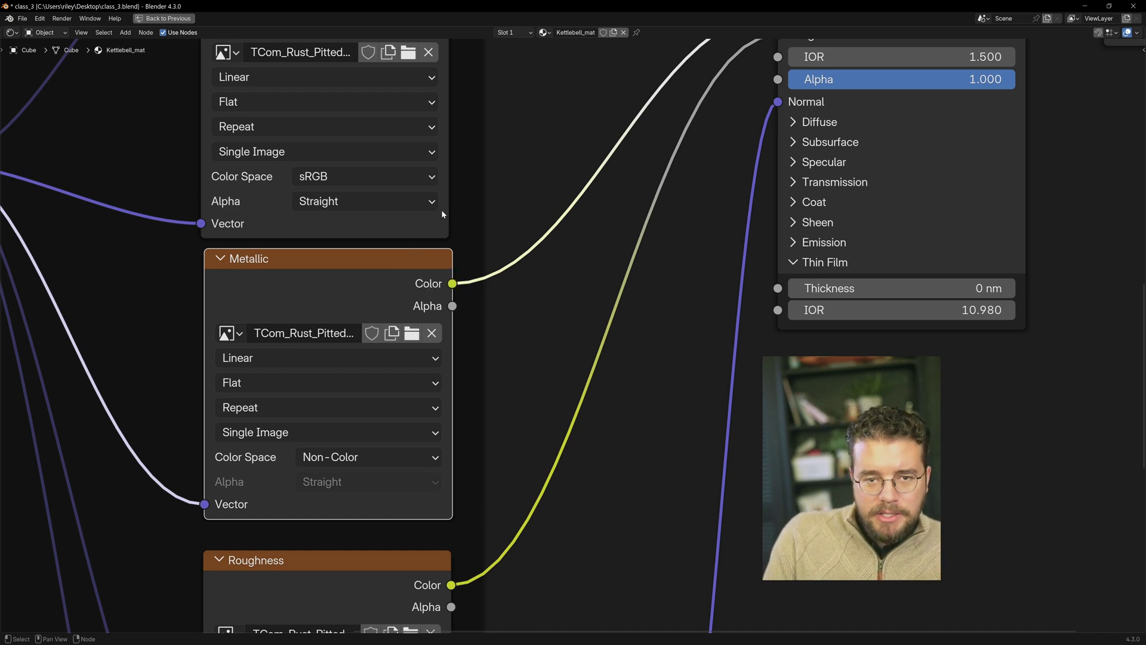
{"action": "left_click", "coordinate": [379, 459]}
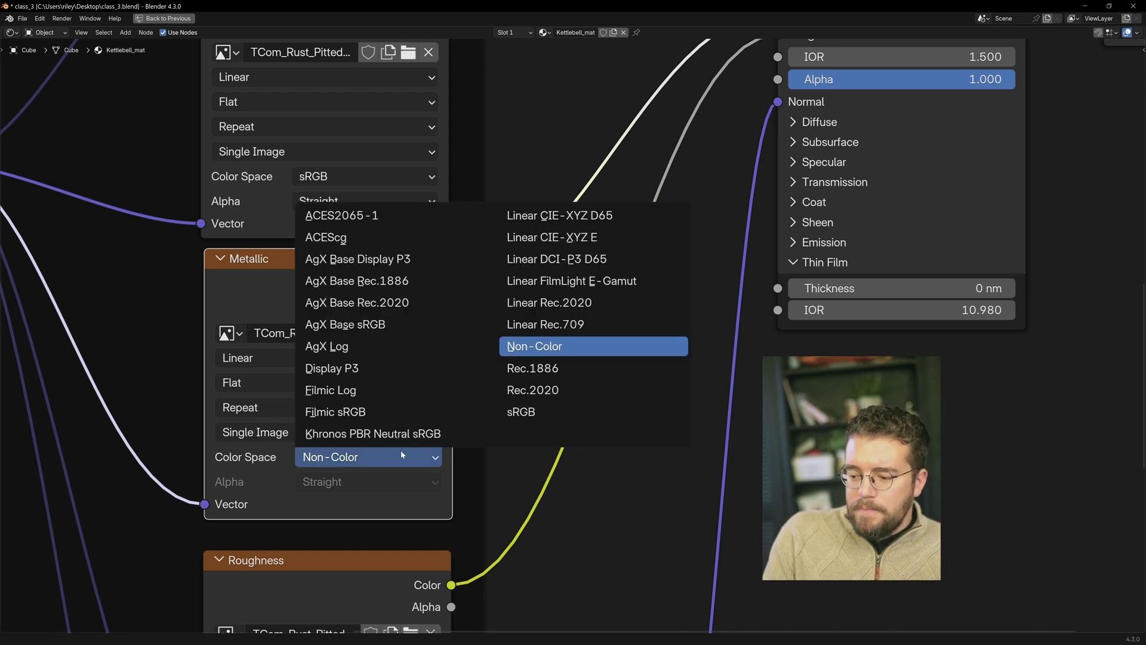
{"action": "left_click", "coordinate": [534, 411]}
{"action": "middle_click_drag", "start_coordinate": [524, 279], "coordinate": [461, 405]}
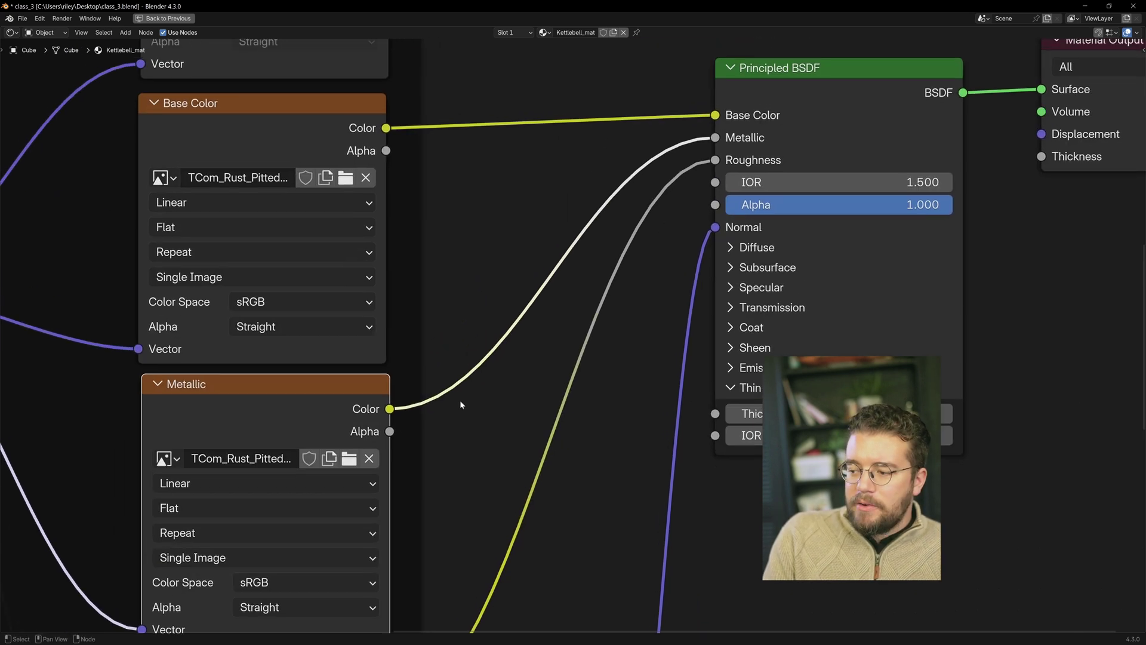
{"action": "mouse_move", "coordinate": [306, 383]}
{"action": "left_mouse_down"}
{"action": "mouse_move", "coordinate": [309, 373]}
{"action": "mouse_move", "coordinate": [304, 385]}
{"action": "left_mouse_up"}
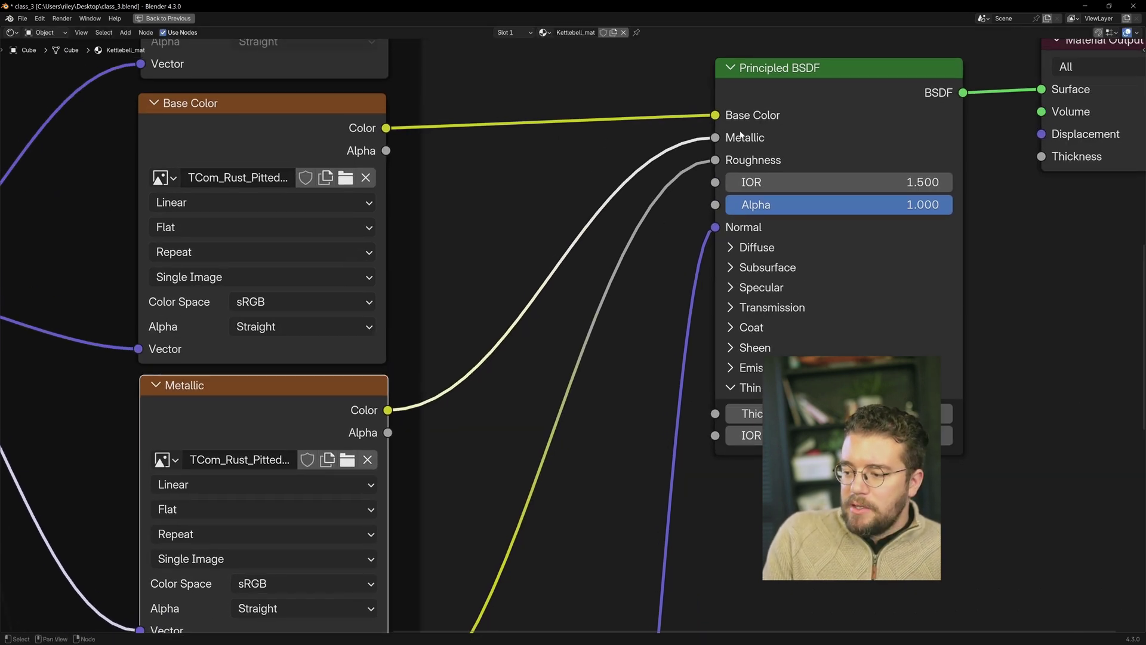
- Set the Metallic texture's color space back to Non-Color
{"action": "middle_click_drag", "start_coordinate": [414, 470], "coordinate": [462, 367]}
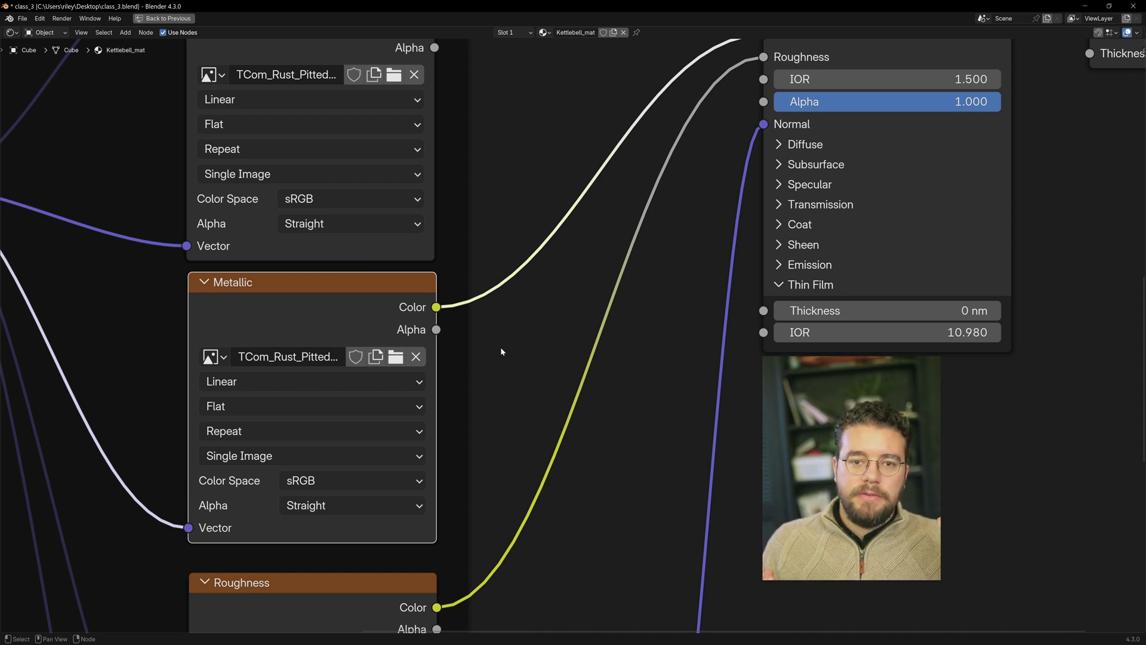
{"action": "mouse_move", "coordinate": [329, 282]}
{"action": "left_mouse_down"}
{"action": "mouse_move", "coordinate": [327, 292]}
{"action": "mouse_move", "coordinate": [332, 283]}
{"action": "left_mouse_up"}
{"action": "middle_click_drag", "start_coordinate": [518, 192], "coordinate": [479, 200]}
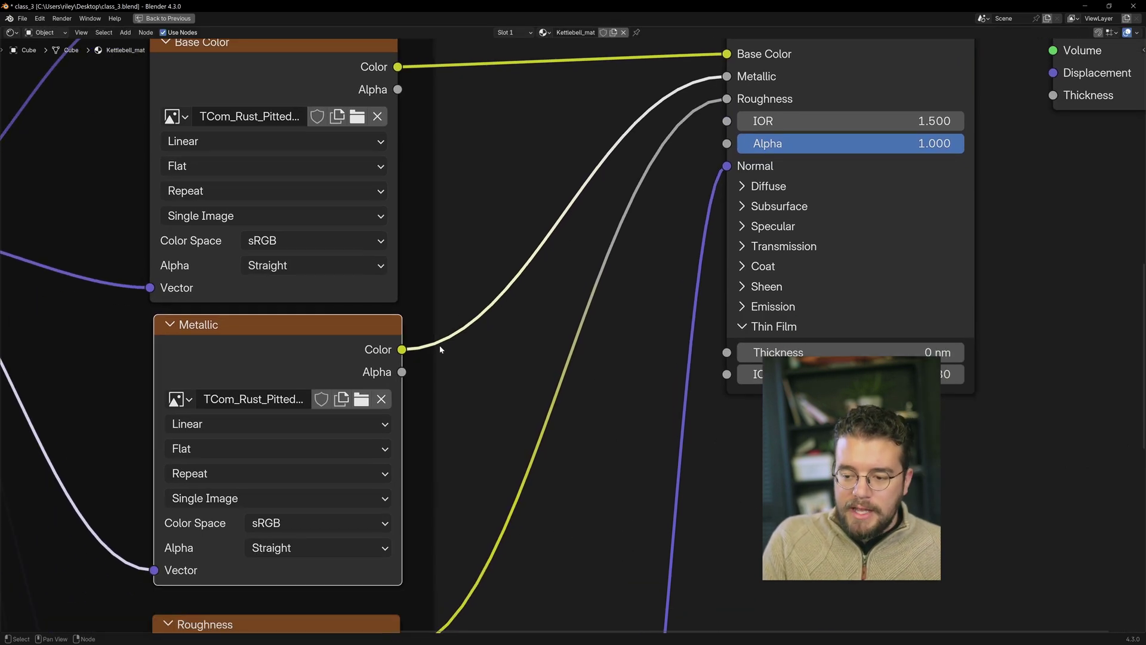
{"action": "middle_click_drag", "start_coordinate": [424, 373], "coordinate": [450, 336]}
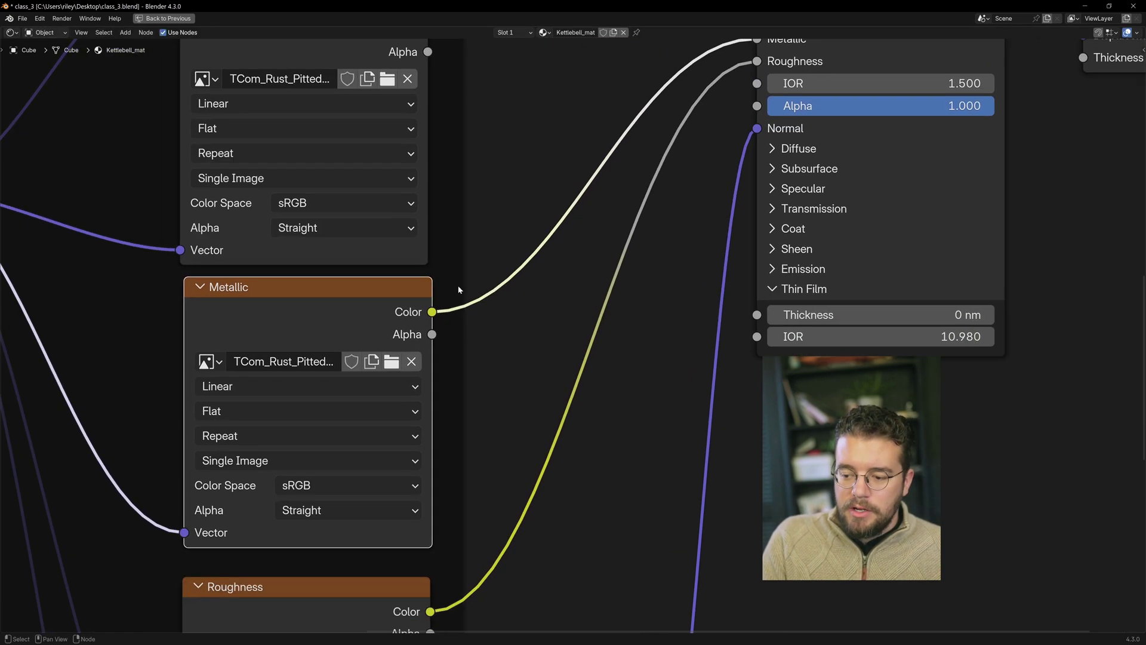
{"action": "left_click", "coordinate": [339, 494]}
{"action": "left_click", "coordinate": [502, 376]}
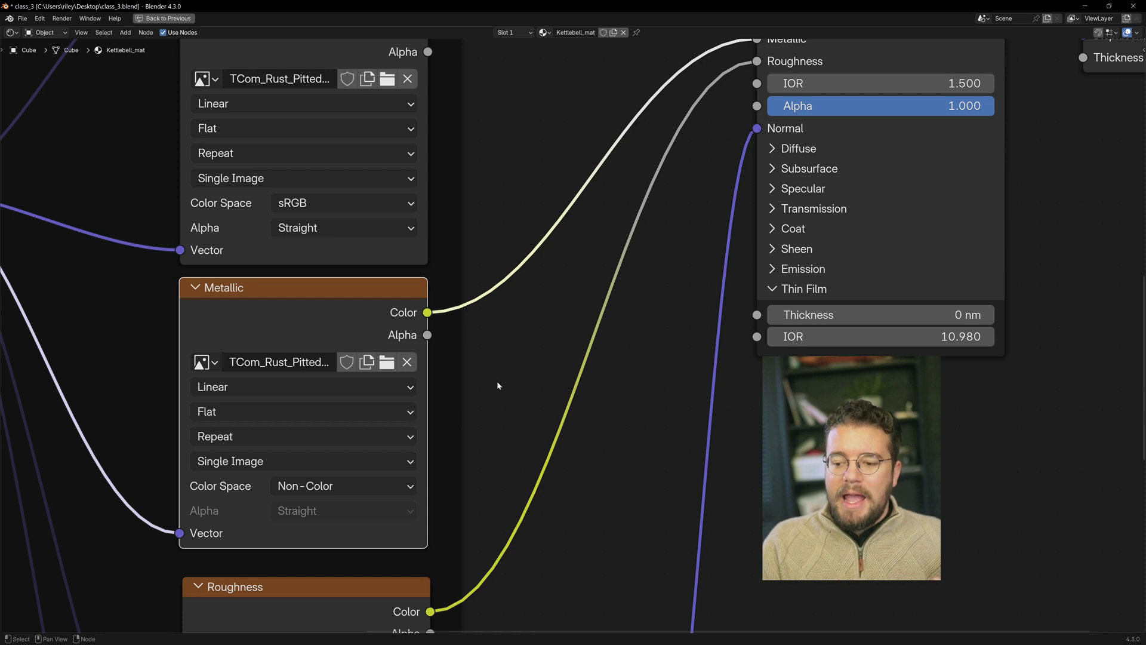
- Check the Roughness texture node's settings and nudge the Normal texture node slightly up
{"action": "middle_click_drag", "start_coordinate": [500, 386], "coordinate": [551, 162]}
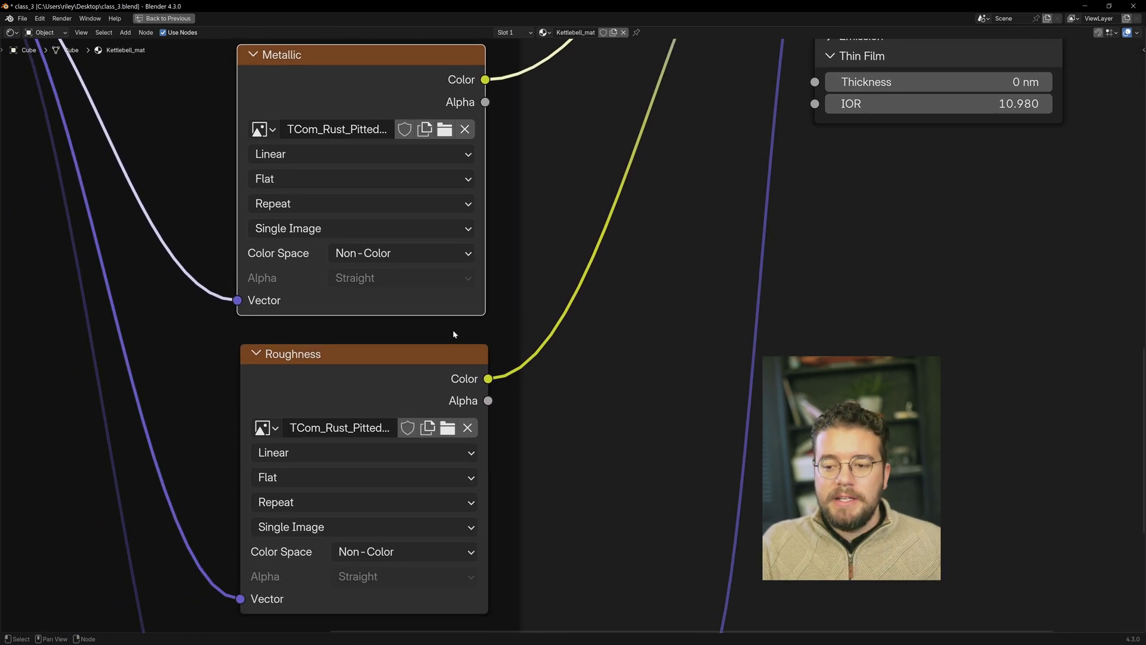
{"action": "scroll", "coordinate": [453, 334], "scroll_direction": "down", "scroll_amount": 5, "text": "shift"}
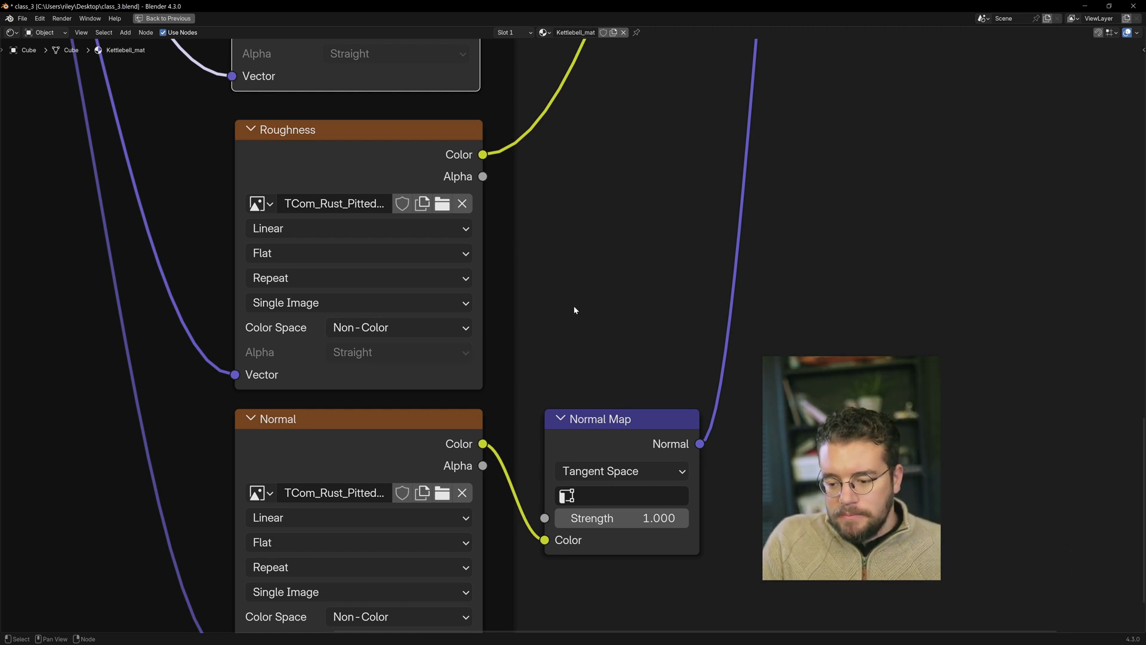
{"action": "scroll", "coordinate": [573, 238], "scroll_direction": "down", "scroll_amount": 3, "text": "shift"}
{"action": "left_click_drag", "start_coordinate": [395, 295], "coordinate": [394, 282]}
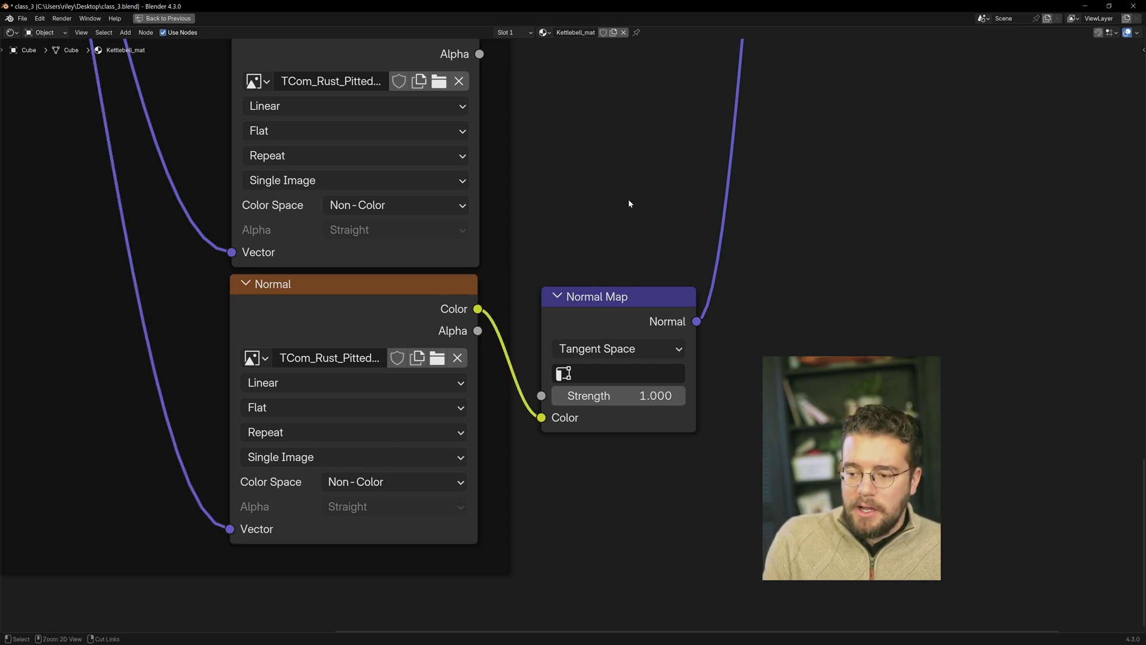
- Restore the full window layout, set the Normal texture's color space to sRGB and inspect the shading on the kettlebell
{"action": "key", "text": "ctrl+space"}
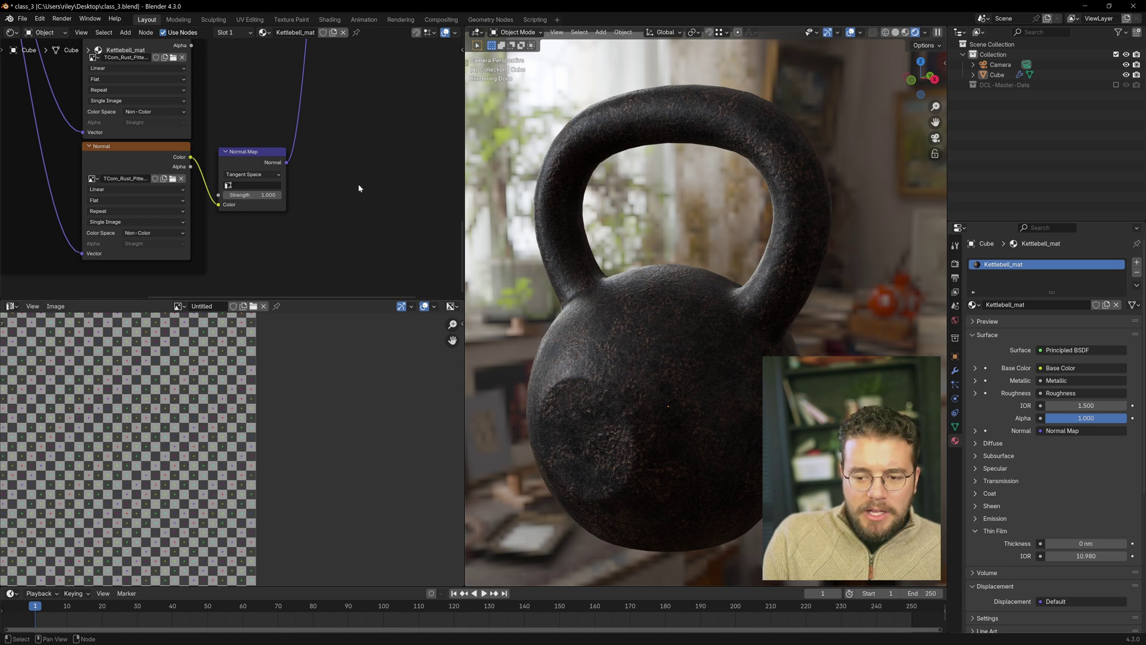
{"action": "scroll", "coordinate": [107, 244], "scroll_direction": "up", "scroll_amount": 3}
{"action": "left_click", "coordinate": [198, 221]}
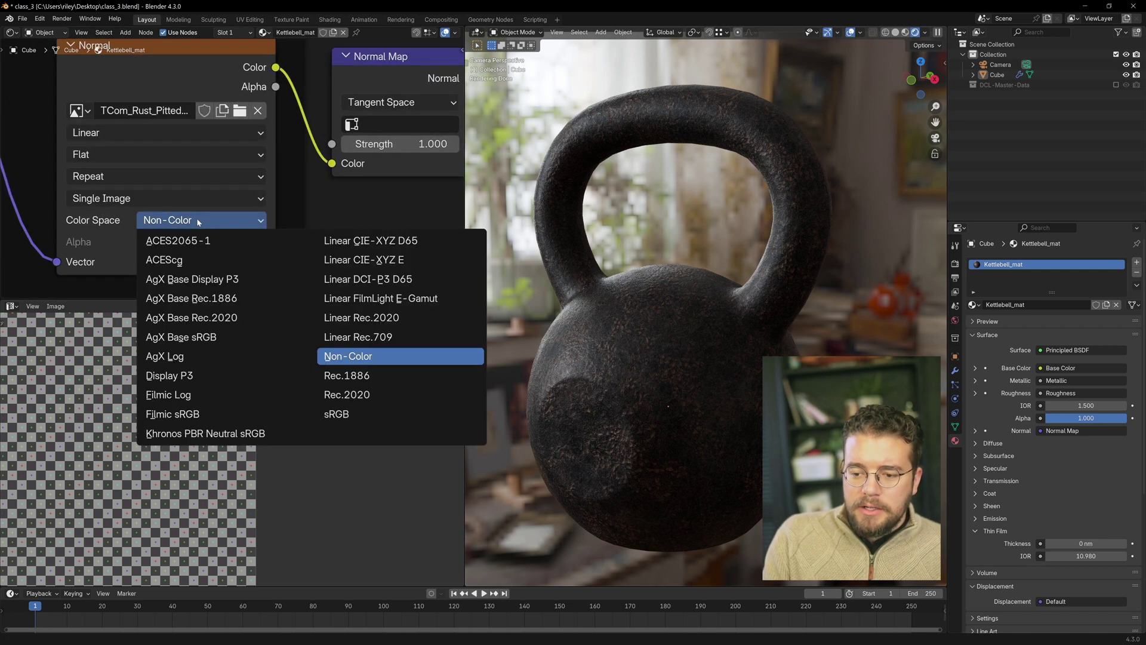
{"action": "left_click", "coordinate": [360, 415]}
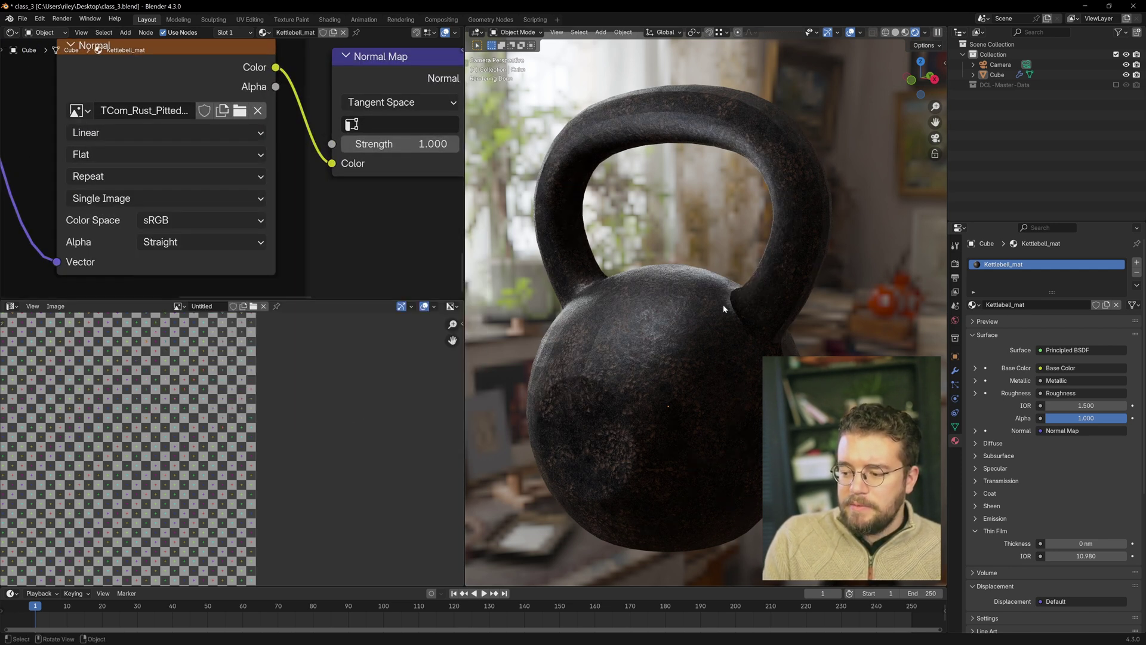
{"action": "scroll", "coordinate": [723, 308], "scroll_direction": "up", "scroll_amount": 4}
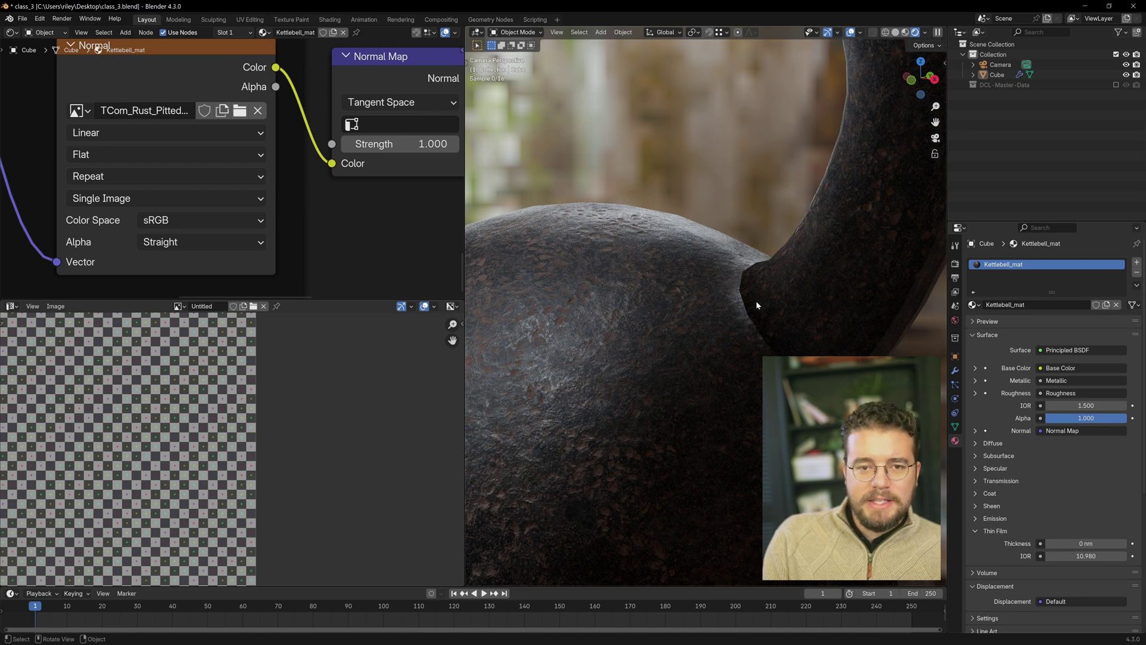
{"action": "scroll", "coordinate": [760, 324], "scroll_direction": "down", "scroll_amount": 5}
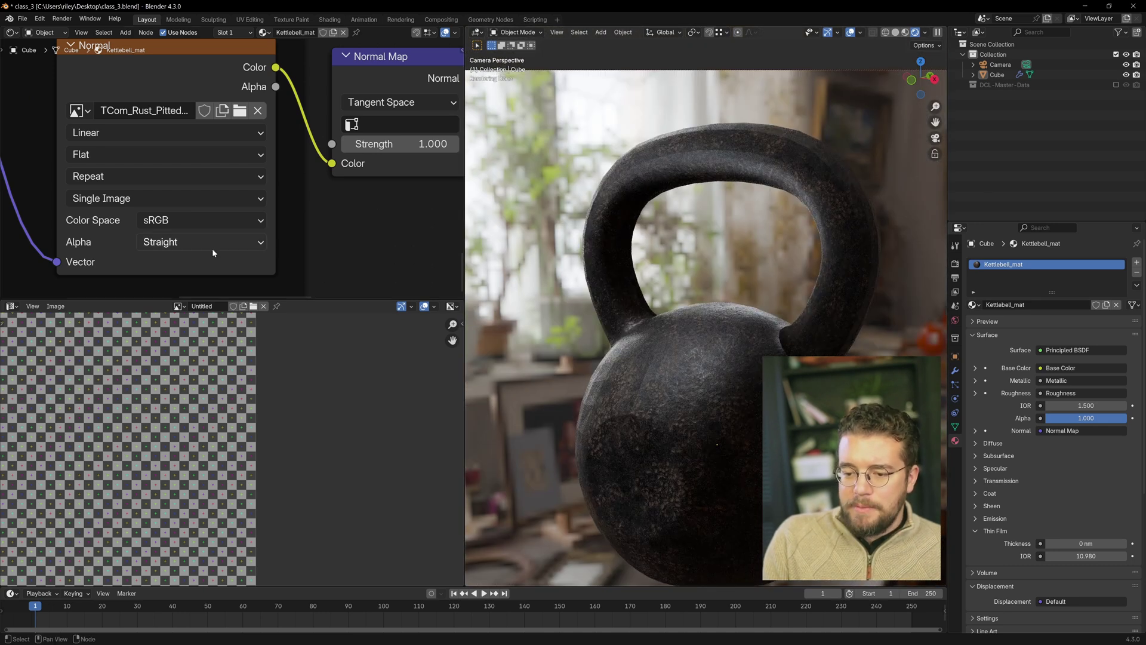
- Set the Normal texture's color space back to Non-Color, then try AgX Base sRGB for comparison
{"action": "left_click", "coordinate": [194, 224]}
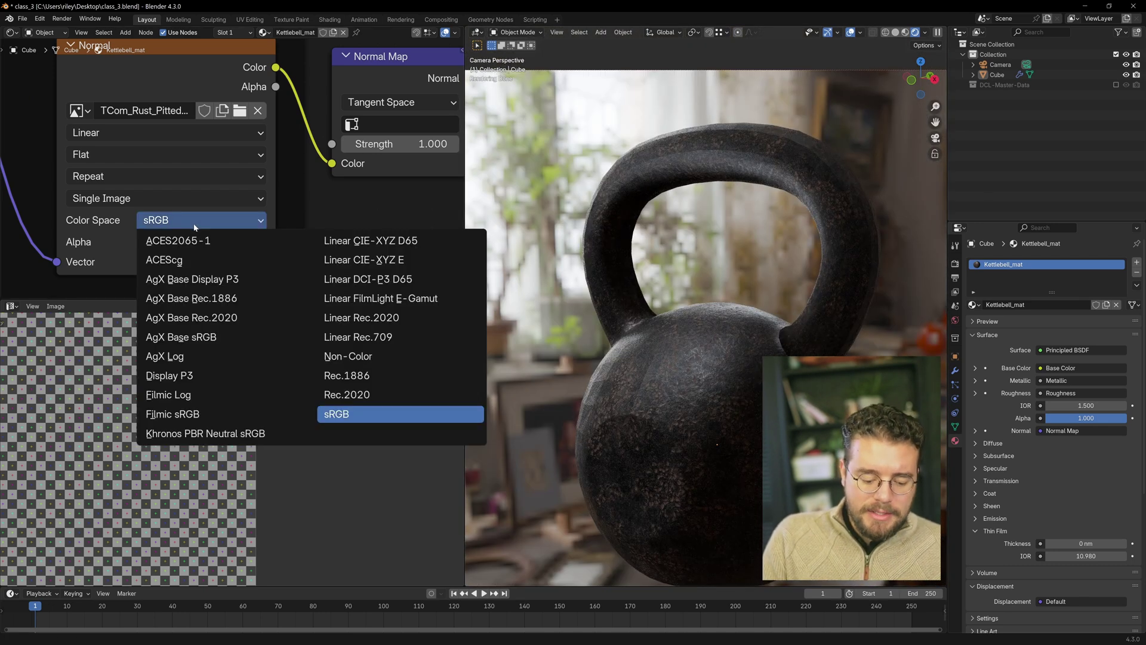
{"action": "left_click", "coordinate": [348, 356]}
{"action": "left_click", "coordinate": [223, 223]}
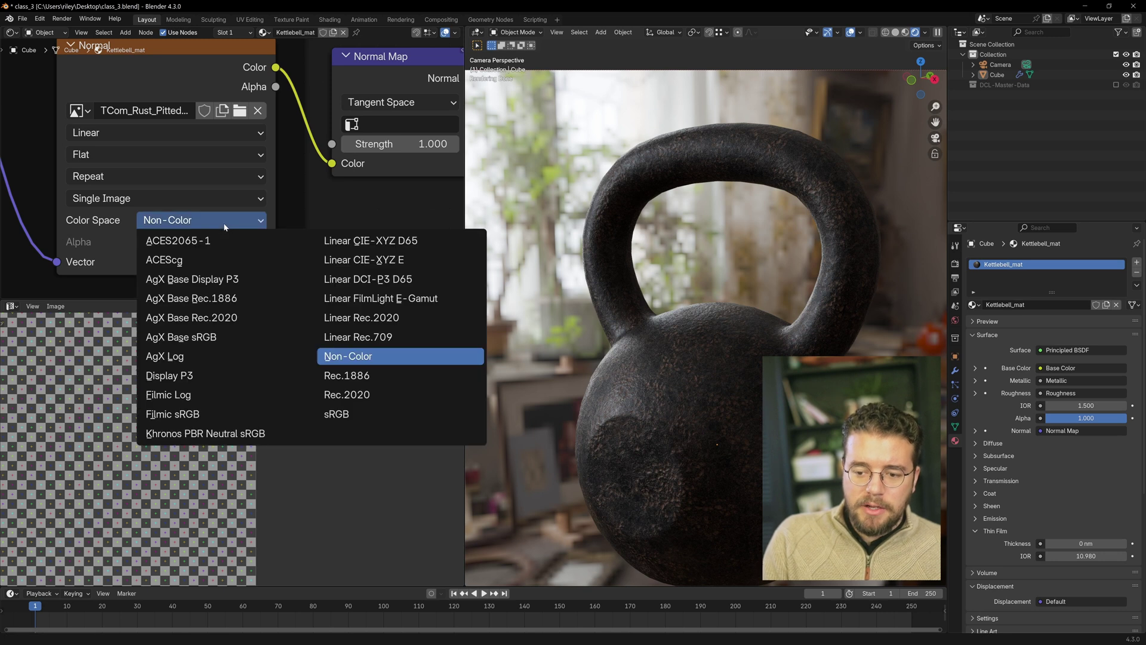
{"action": "left_click", "coordinate": [181, 337]}
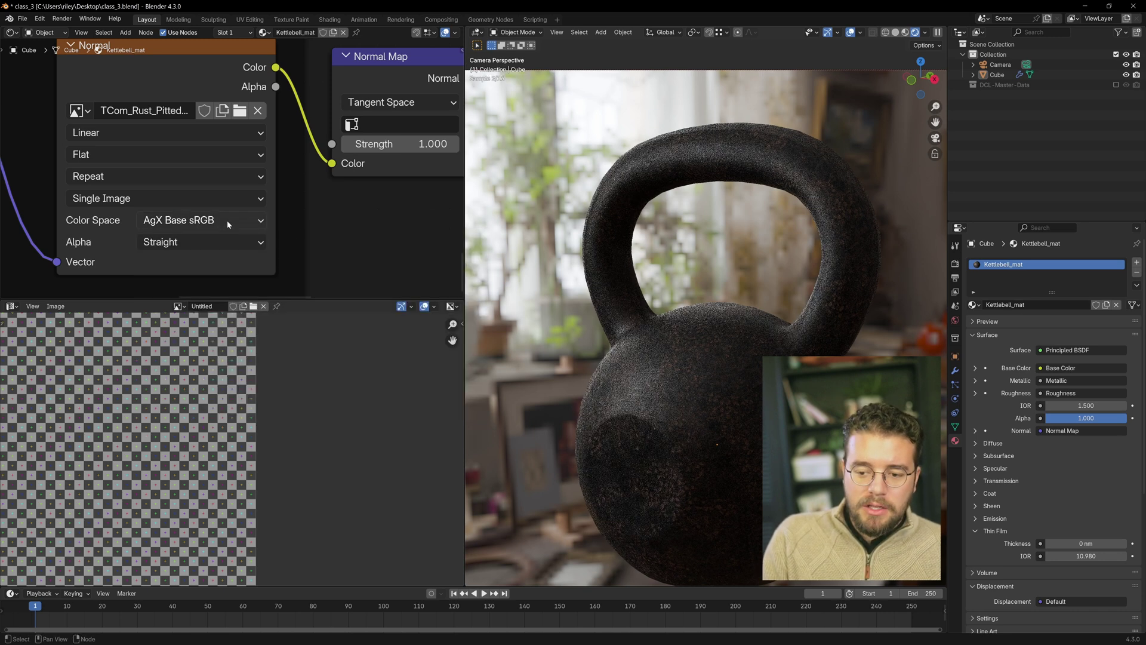
- Set the Normal texture's color space back to Non-Color
{"action": "left_click", "coordinate": [226, 220]}
{"action": "key", "text": "n"}
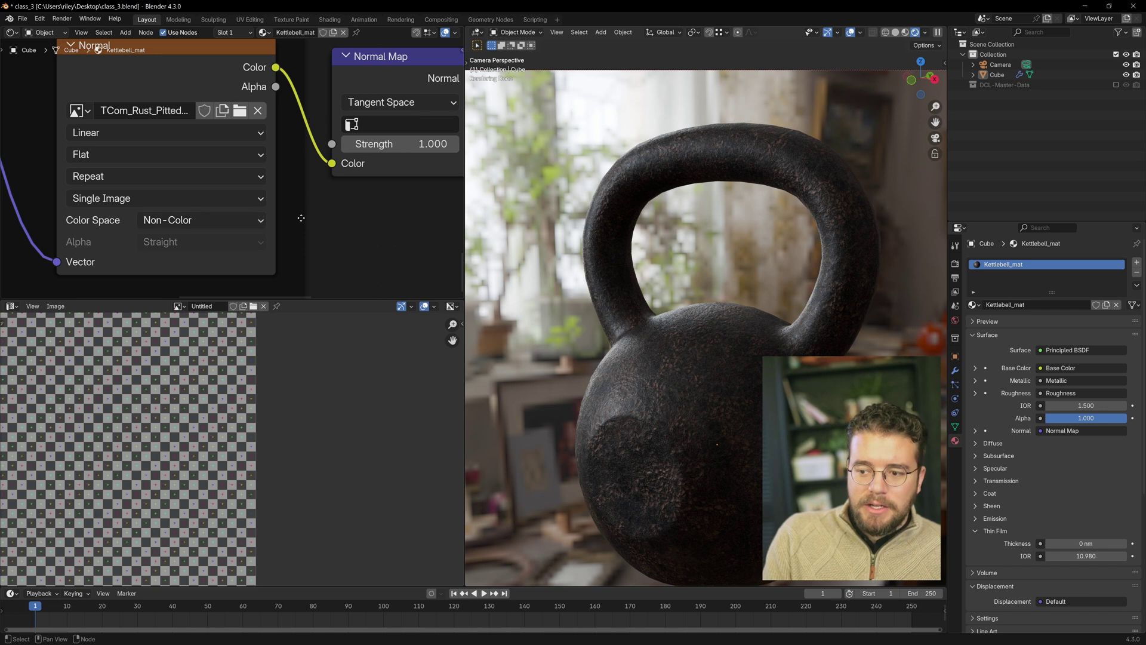
{"action": "scroll", "coordinate": [227, 220], "scroll_direction": "down", "scroll_amount": 4}
{"action": "scroll", "coordinate": [240, 132], "scroll_direction": "down", "scroll_amount": 4}
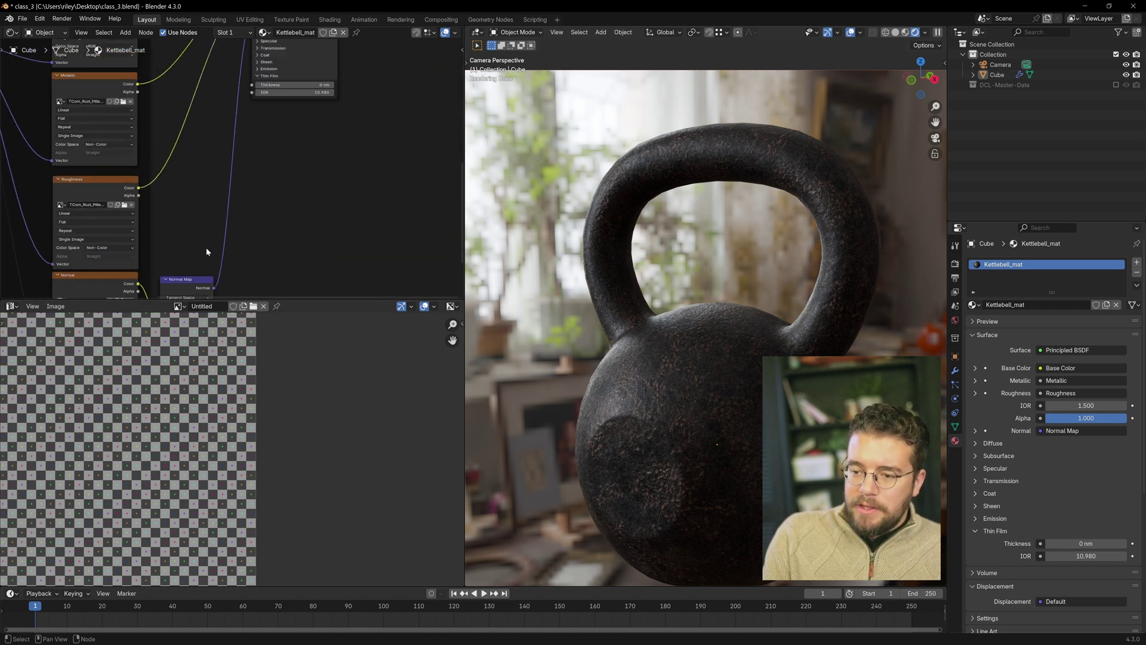
- Move the Principled BSDF node lower and shift the Normal Map node slightly up and away from the Normal texture
{"action": "left_click_drag", "start_coordinate": [285, 84], "coordinate": [289, 163]}
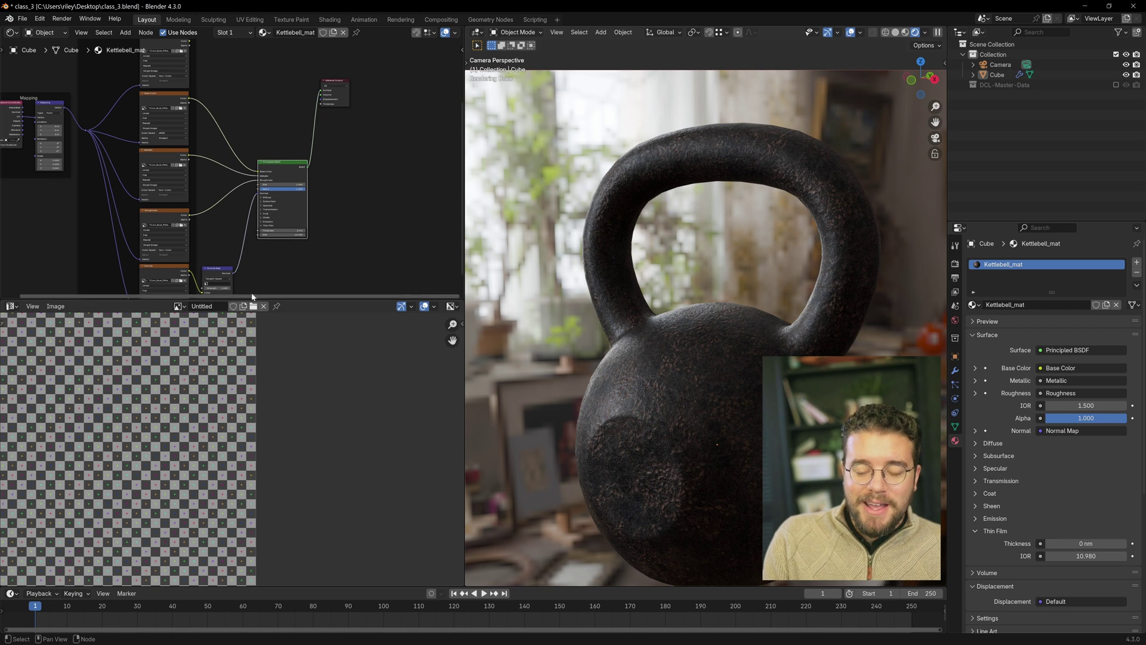
{"action": "middle_click_drag", "start_coordinate": [239, 263], "coordinate": [253, 197]}
{"action": "scroll", "coordinate": [227, 191], "scroll_direction": "up", "scroll_amount": 3}
{"action": "scroll", "coordinate": [232, 206], "scroll_direction": "up", "scroll_amount": 3}
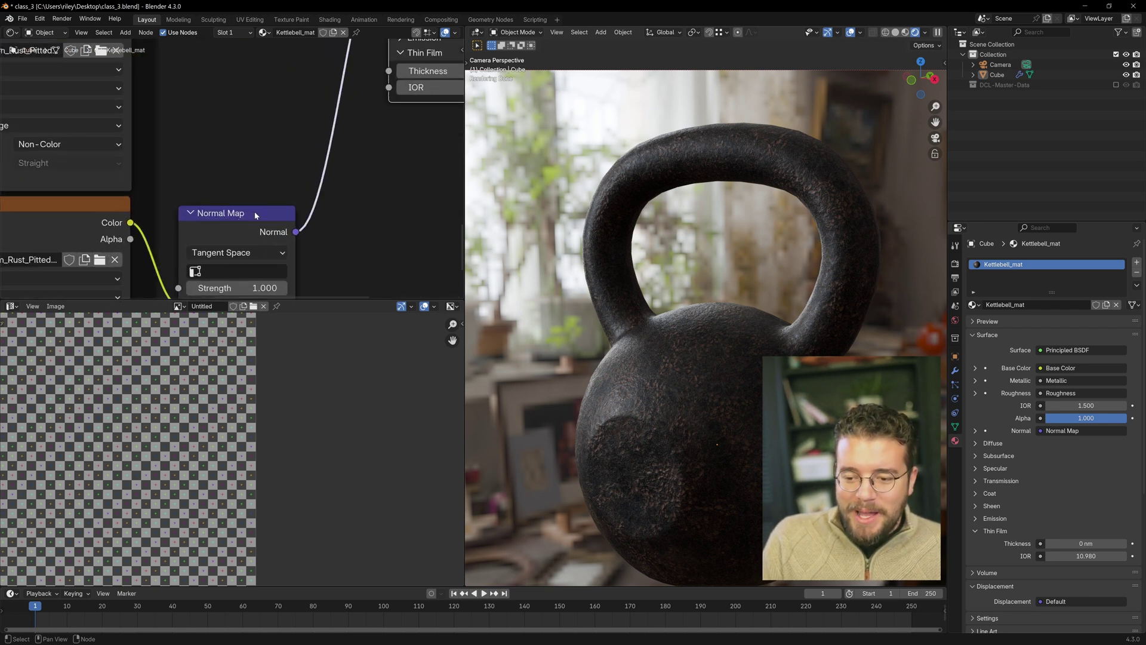
{"action": "left_click_drag", "start_coordinate": [238, 208], "coordinate": [264, 135]}
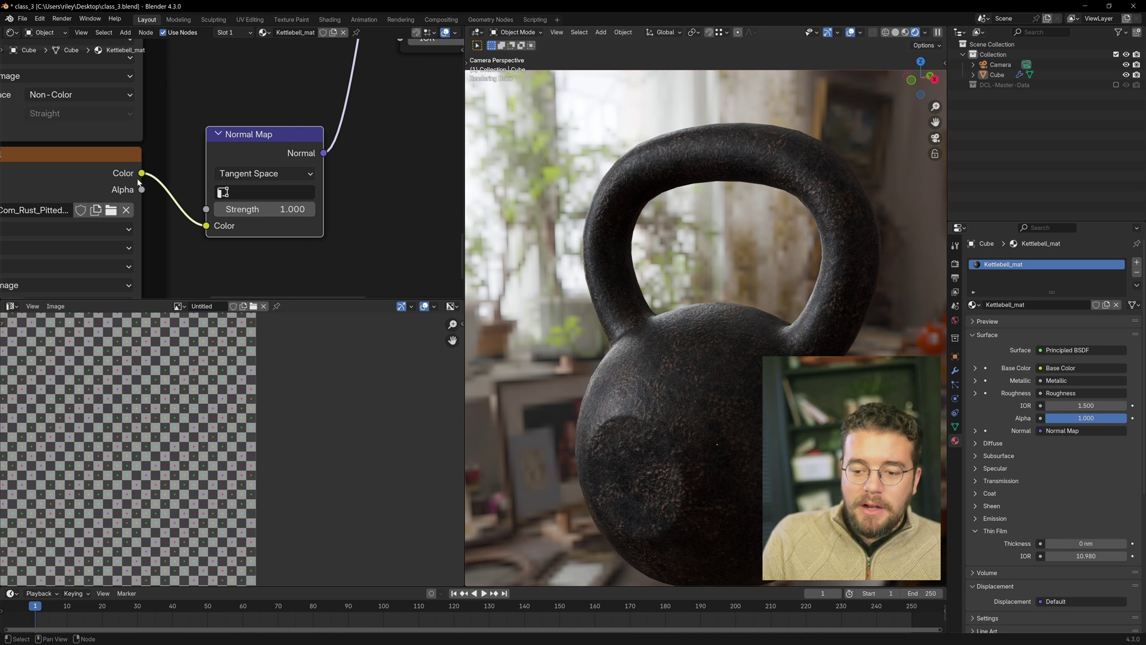
{"action": "scroll", "coordinate": [214, 132], "scroll_direction": "down", "scroll_amount": 2}
{"action": "middle_click_drag", "start_coordinate": [214, 132], "coordinate": [213, 244]}
{"action": "scroll", "coordinate": [300, 115], "scroll_direction": "up", "scroll_amount": 5}
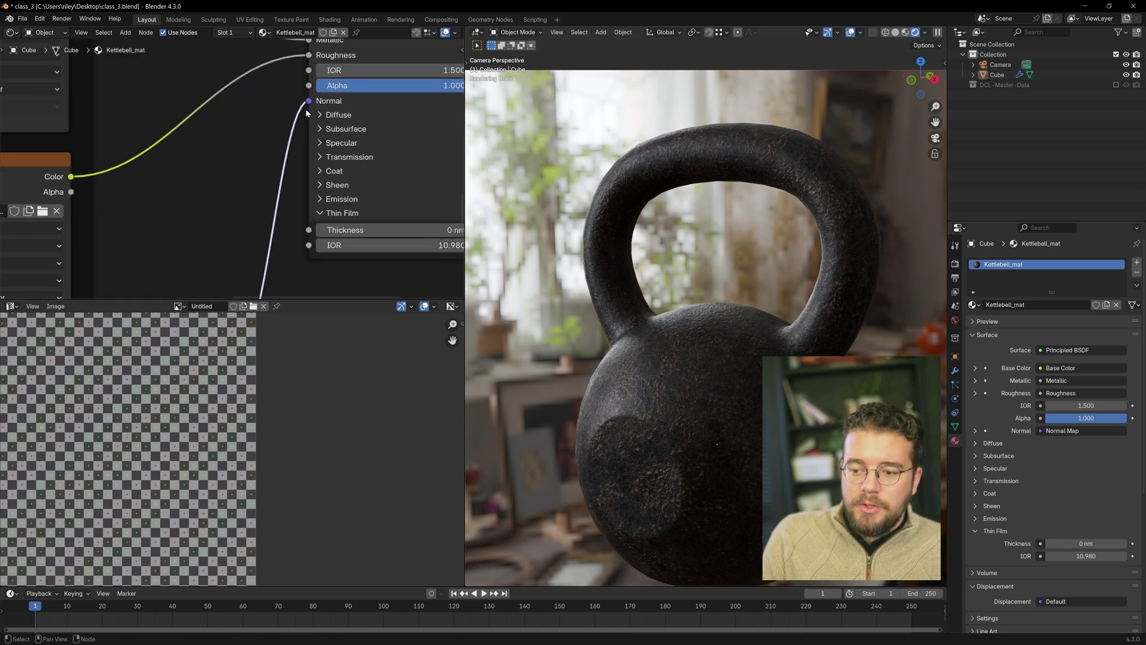
{"action": "middle_click_drag", "start_coordinate": [225, 227], "coordinate": [261, 112]}
- Detach the Normal Map node, wire the Normal texture's Color directly into the Principled BSDF's Normal input, and delete the detached node
{"action": "left_click_drag", "start_coordinate": [219, 220], "coordinate": [220, 155], "text": "alt"}
{"action": "scroll", "coordinate": [294, 209], "scroll_direction": "down", "scroll_amount": 3}
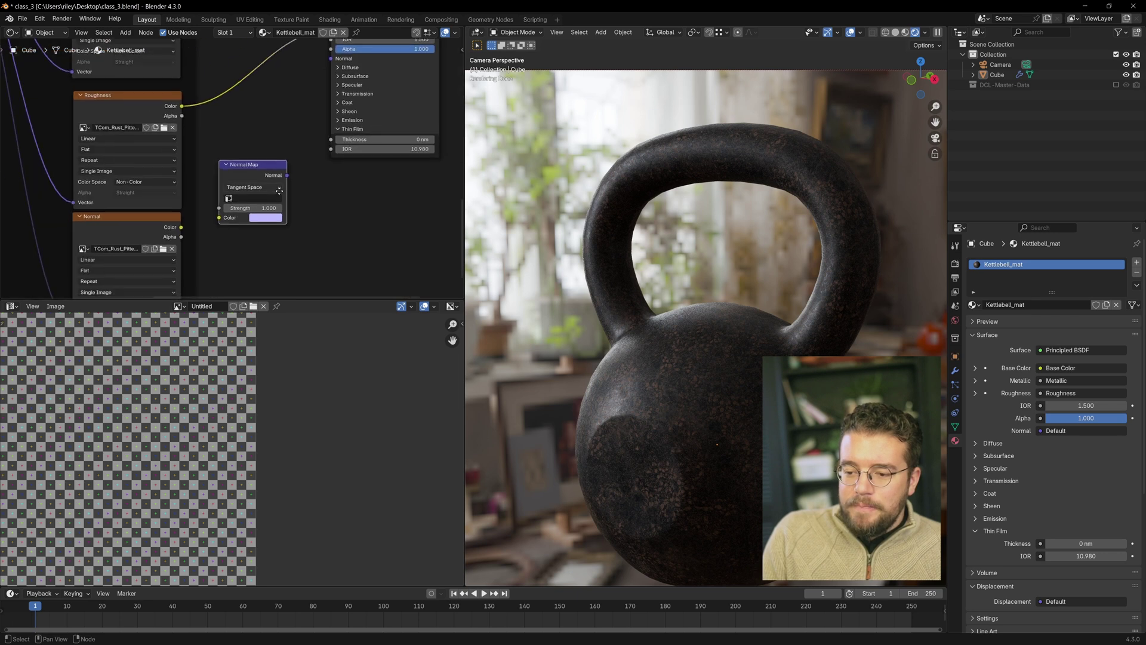
{"action": "left_click_drag", "start_coordinate": [172, 265], "coordinate": [209, 255]}
{"action": "left_click_drag", "start_coordinate": [277, 212], "coordinate": [320, 96]}
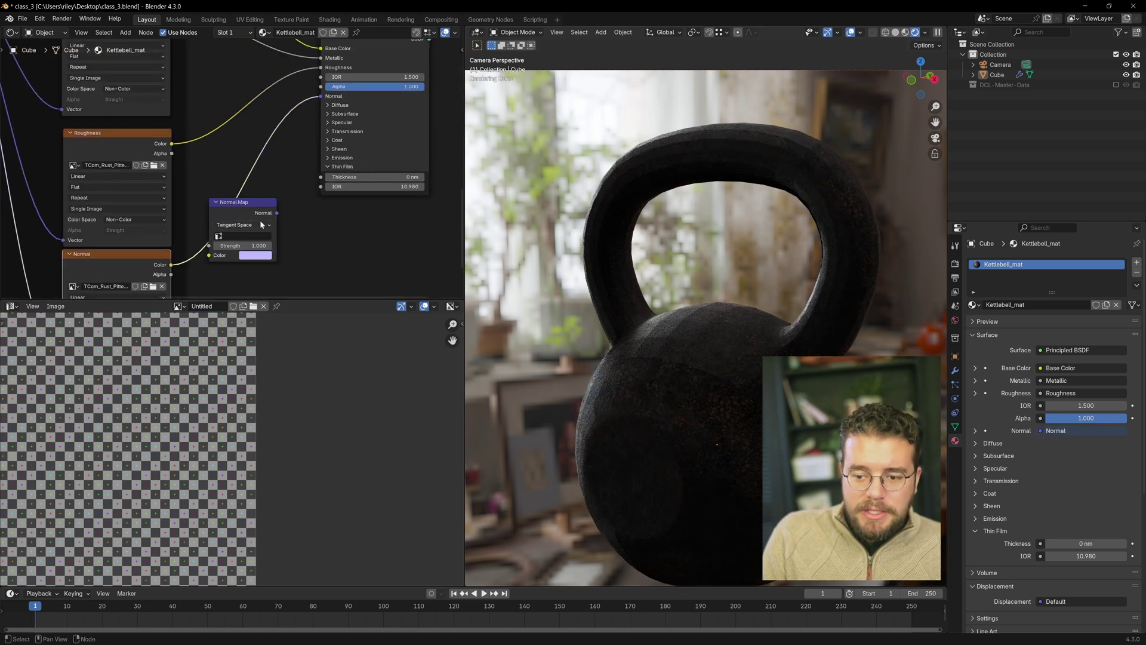
{"action": "left_click_drag", "start_coordinate": [232, 205], "coordinate": [288, 224]}
{"action": "key", "text": "x"}
- Insert a new Normal Map node on the link between the Normal texture's Color and the Principled BSDF's Normal input
{"action": "key", "text": "shift+a"}
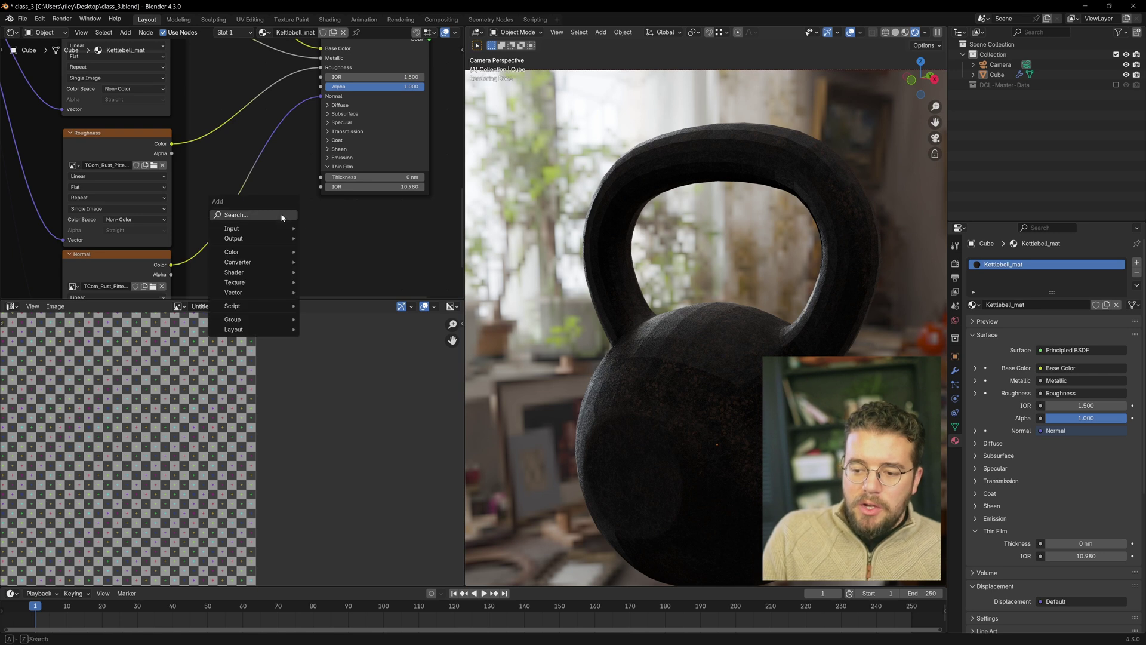
{"action": "left_click", "coordinate": [281, 214]}
{"action": "type", "text": "norma"}
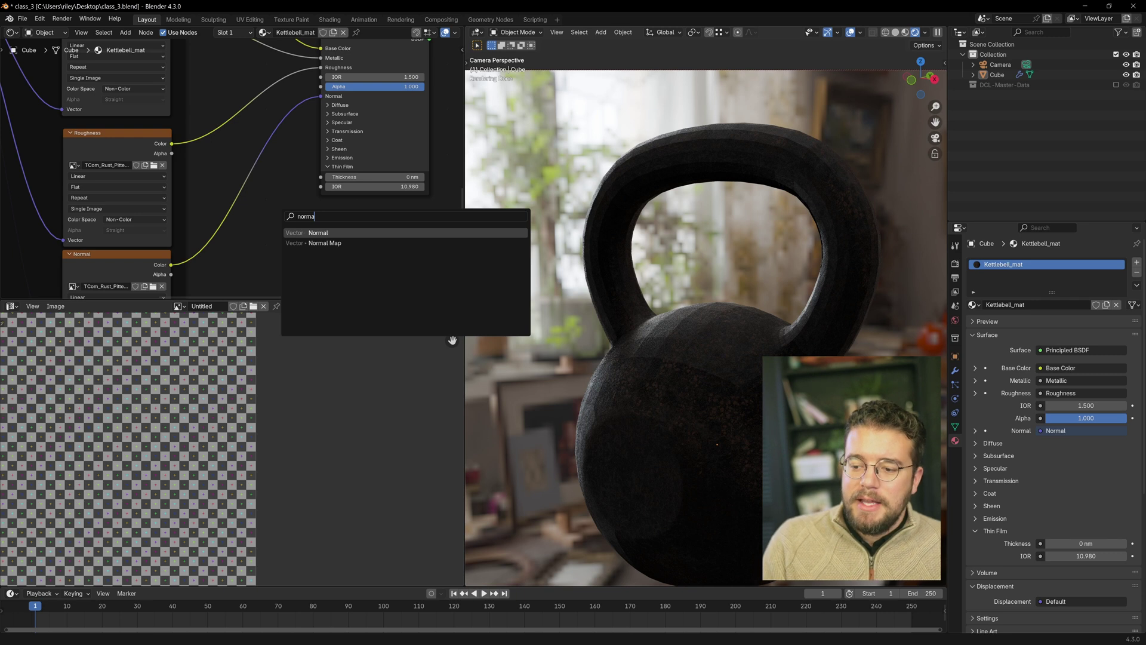
{"action": "key", "text": "Down"}
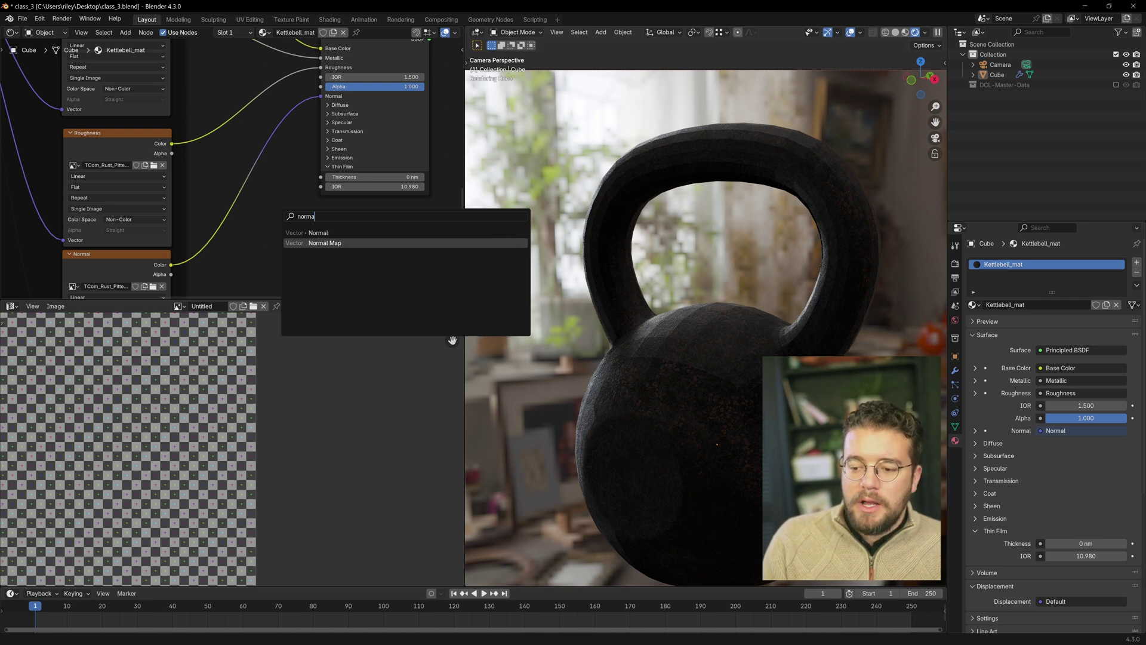
{"action": "key", "text": "Return"}
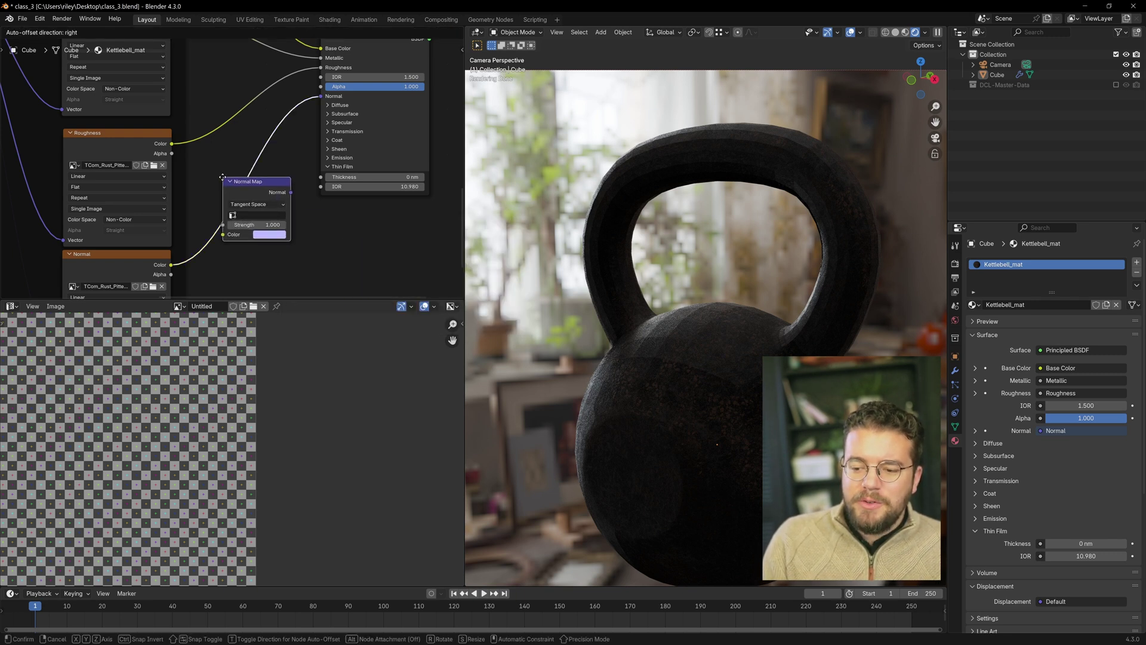
{"action": "left_click", "coordinate": [222, 177]}
{"action": "mouse_move", "coordinate": [254, 152]}
{"action": "middle_mouse_down"}
{"action": "mouse_move", "coordinate": [190, 229]}
{"action": "mouse_move", "coordinate": [260, 171]}
{"action": "middle_mouse_up"}
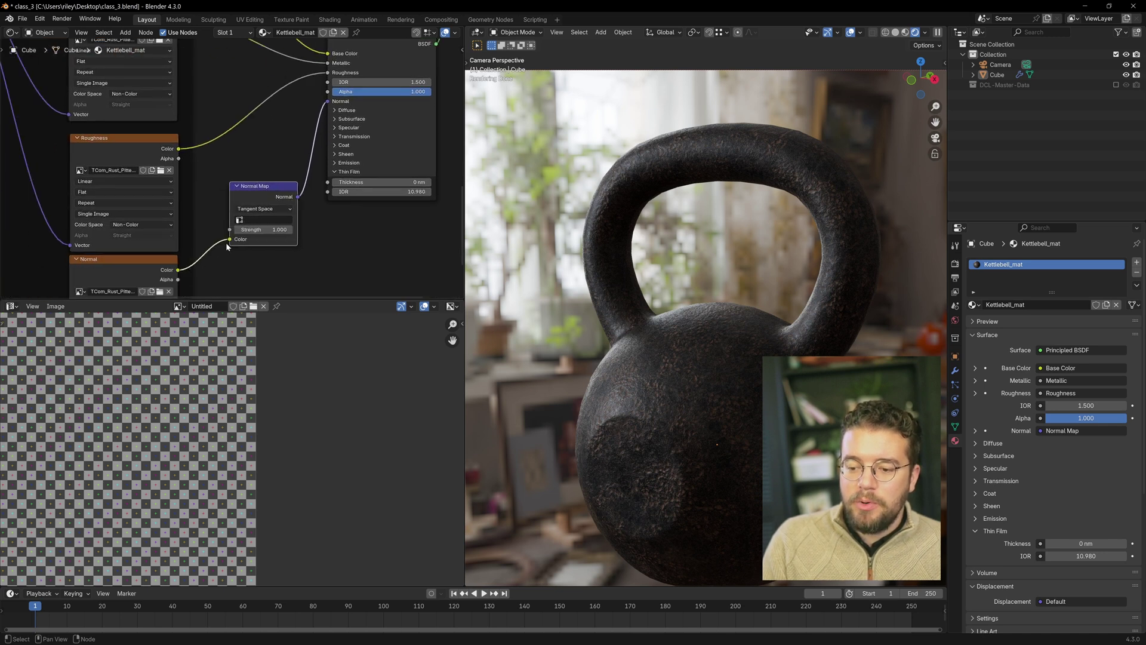
- Try a Strength of 10 on the Normal Map node
{"action": "scroll", "coordinate": [227, 246], "scroll_direction": "up", "scroll_amount": 2}
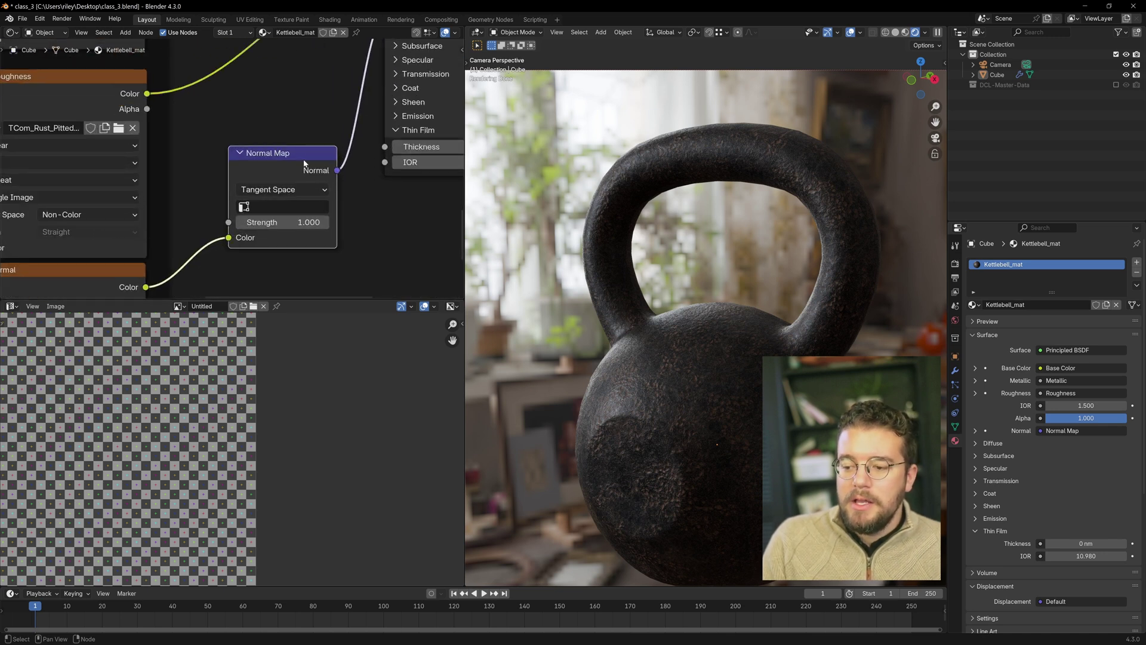
{"action": "left_click_drag", "start_coordinate": [292, 158], "coordinate": [271, 154]}
{"action": "scroll", "coordinate": [288, 208], "scroll_direction": "up", "scroll_amount": 5}
{"action": "left_click_drag", "start_coordinate": [287, 226], "coordinate": [344, 263]}
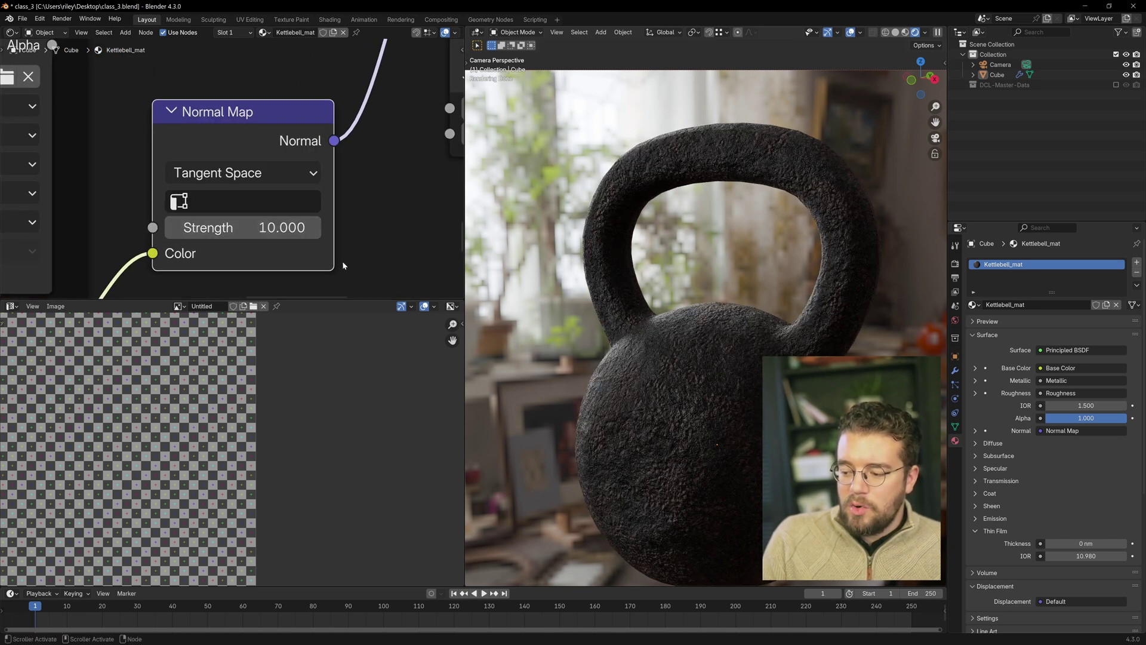
- Set the Normal Map node's Strength back to 1
{"action": "double_click", "coordinate": [287, 227]}
{"action": "type", "text": "1"}
{"action": "key", "text": "Return"}
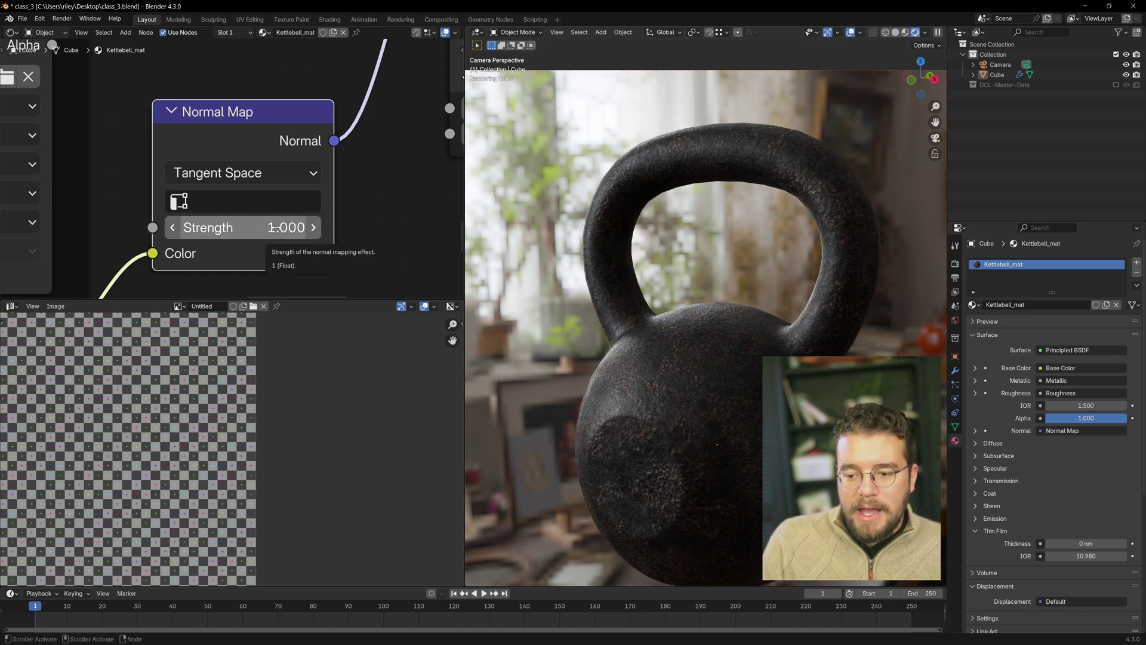
- Insert a Mix node on the link between the Base Color texture and the Principled BSDF's Base Color input
{"action": "scroll", "coordinate": [267, 153], "scroll_direction": "down", "scroll_amount": 10}
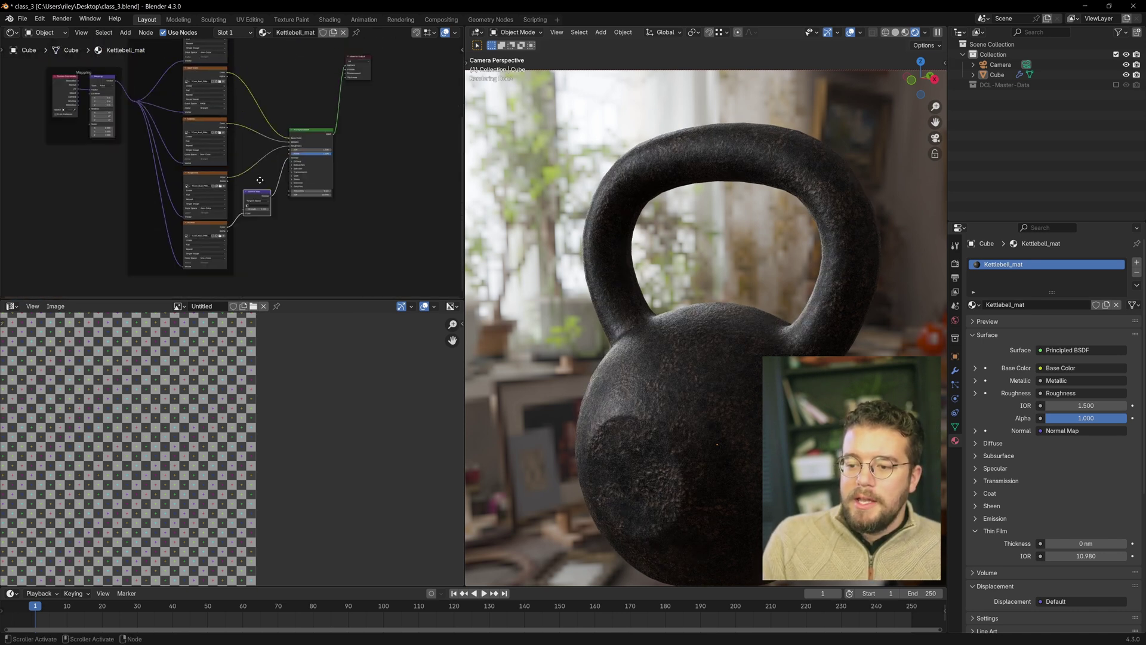
{"action": "scroll", "coordinate": [251, 120], "scroll_direction": "up", "scroll_amount": 3}
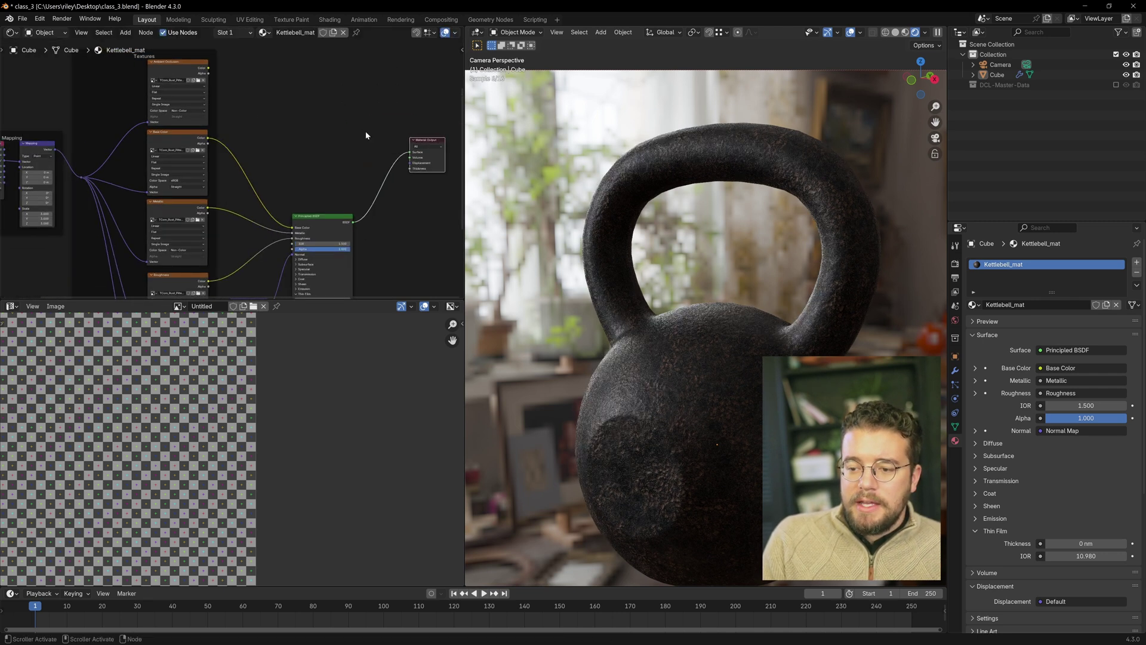
{"action": "scroll", "coordinate": [197, 62], "scroll_direction": "up", "scroll_amount": 3}
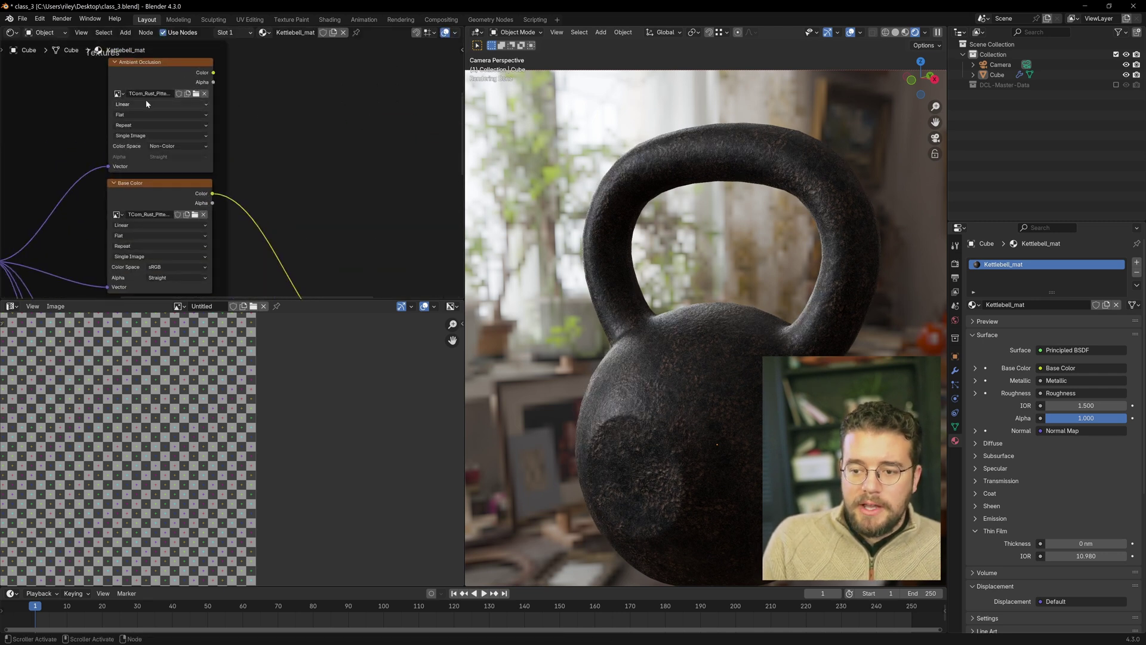
{"action": "scroll", "coordinate": [323, 155], "scroll_direction": "down", "scroll_amount": 3}
{"action": "key", "text": "shift+a"}
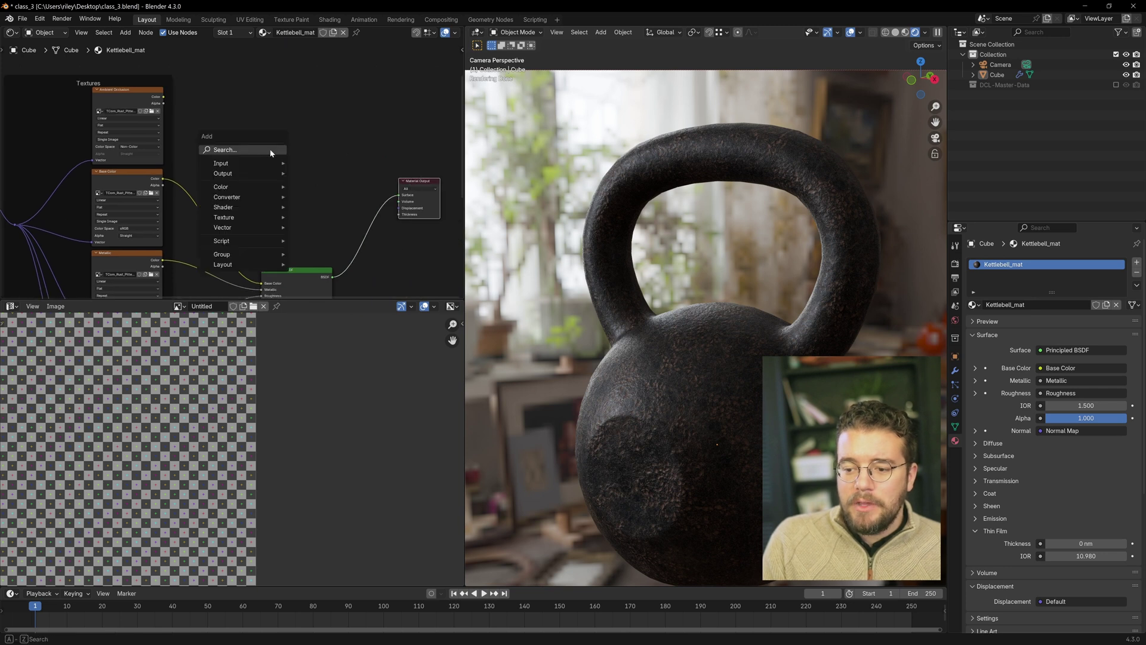
{"action": "left_click", "coordinate": [270, 149]}
{"action": "type", "text": "mix"}
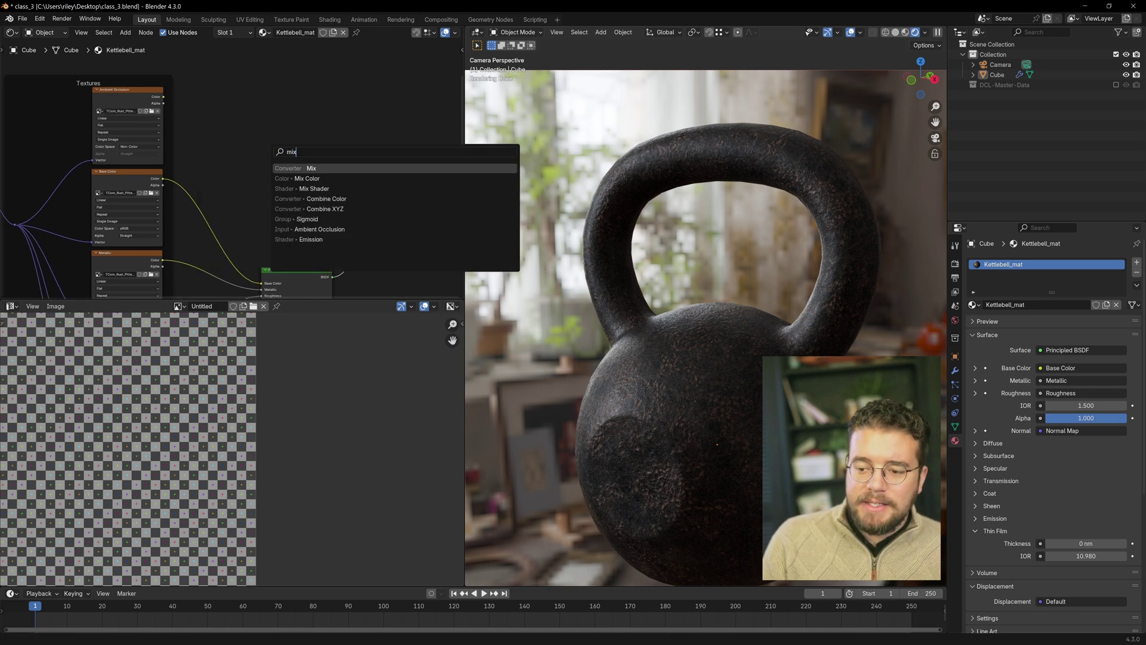
{"action": "key", "text": "Return"}
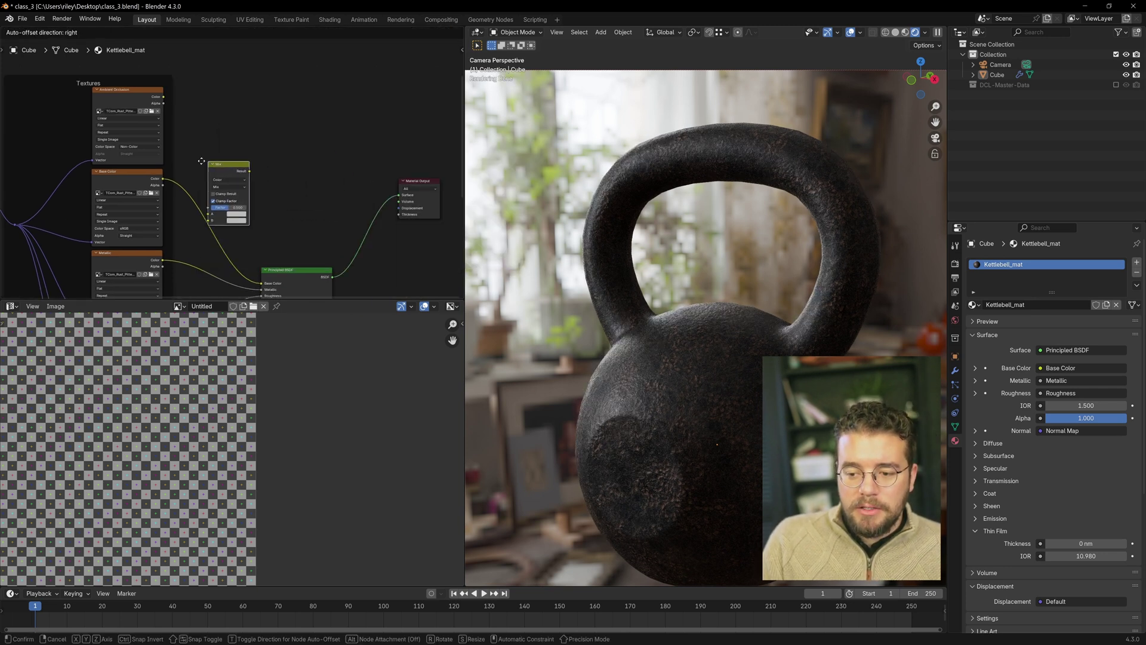
{"action": "left_click", "coordinate": [195, 221]}
{"action": "scroll", "coordinate": [196, 221], "scroll_direction": "up", "scroll_amount": 2}
{"action": "scroll", "coordinate": [194, 218], "scroll_direction": "up", "scroll_amount": 7}
{"action": "middle_click_drag", "start_coordinate": [161, 123], "coordinate": [230, 234]}
{"action": "scroll", "coordinate": [196, 142], "scroll_direction": "down", "scroll_amount": 9}
{"action": "scroll", "coordinate": [178, 170], "scroll_direction": "up", "scroll_amount": 3}
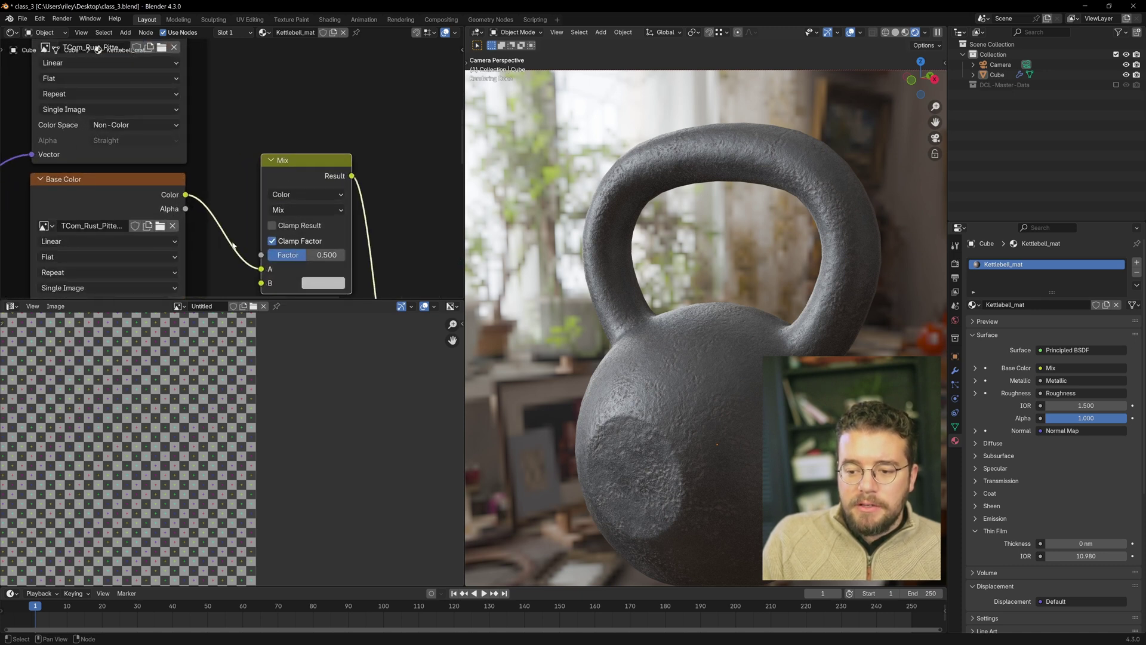
- Connect the Ambient Occlusion texture's Color to the Mix node's B input and set the blending mode to Multiply
{"action": "scroll", "coordinate": [233, 166], "scroll_direction": "down", "scroll_amount": 2}
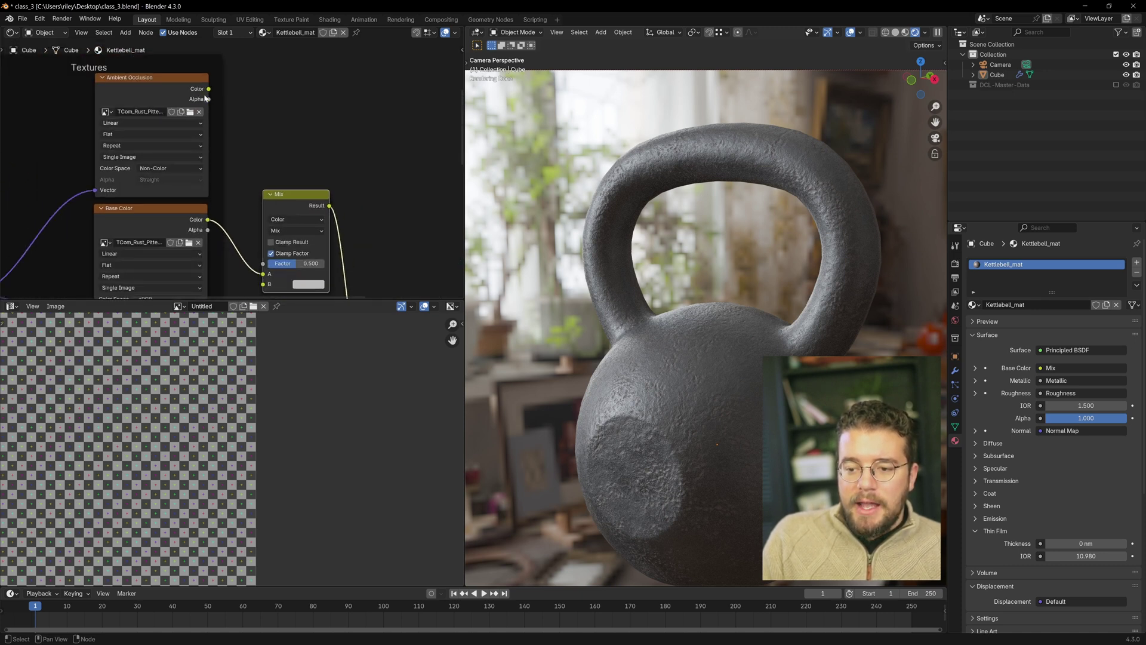
{"action": "left_click_drag", "start_coordinate": [209, 93], "coordinate": [262, 236]}
{"action": "scroll", "coordinate": [303, 235], "scroll_direction": "up", "scroll_amount": 3}
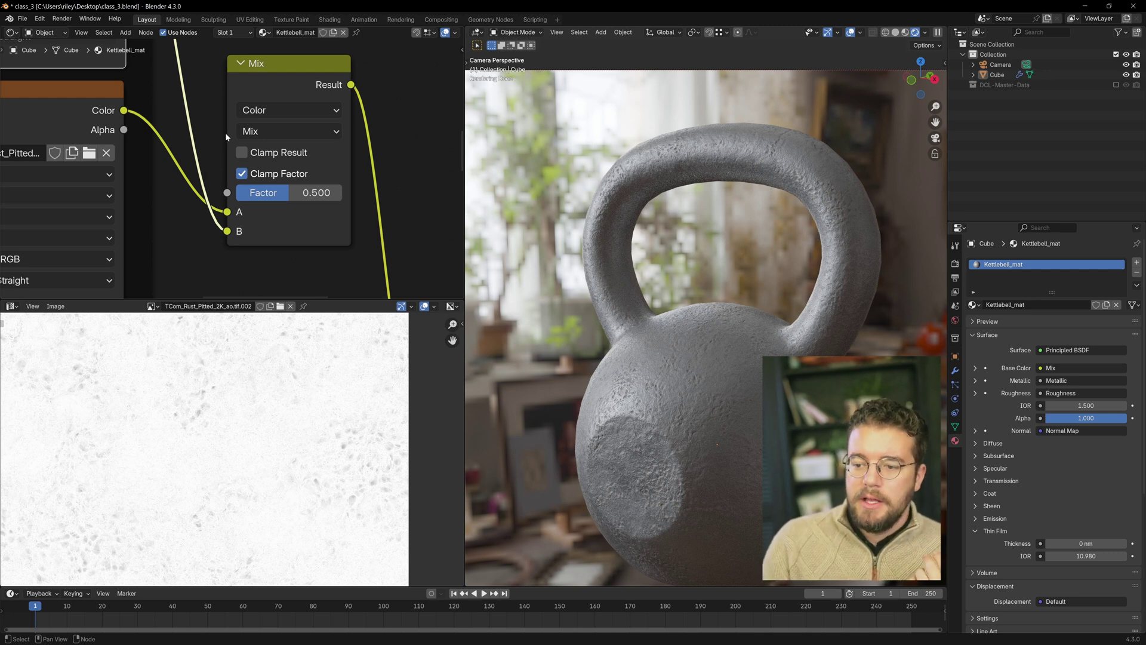
{"action": "left_click_drag", "start_coordinate": [233, 74], "coordinate": [231, 74]}
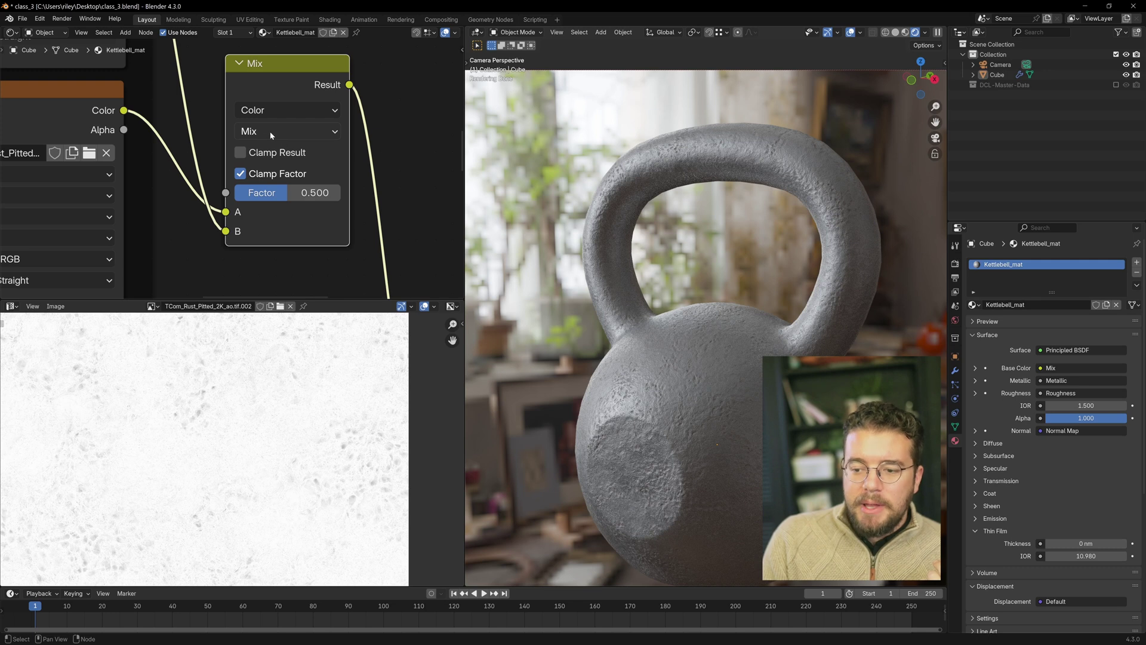
{"action": "left_click", "coordinate": [282, 135]}
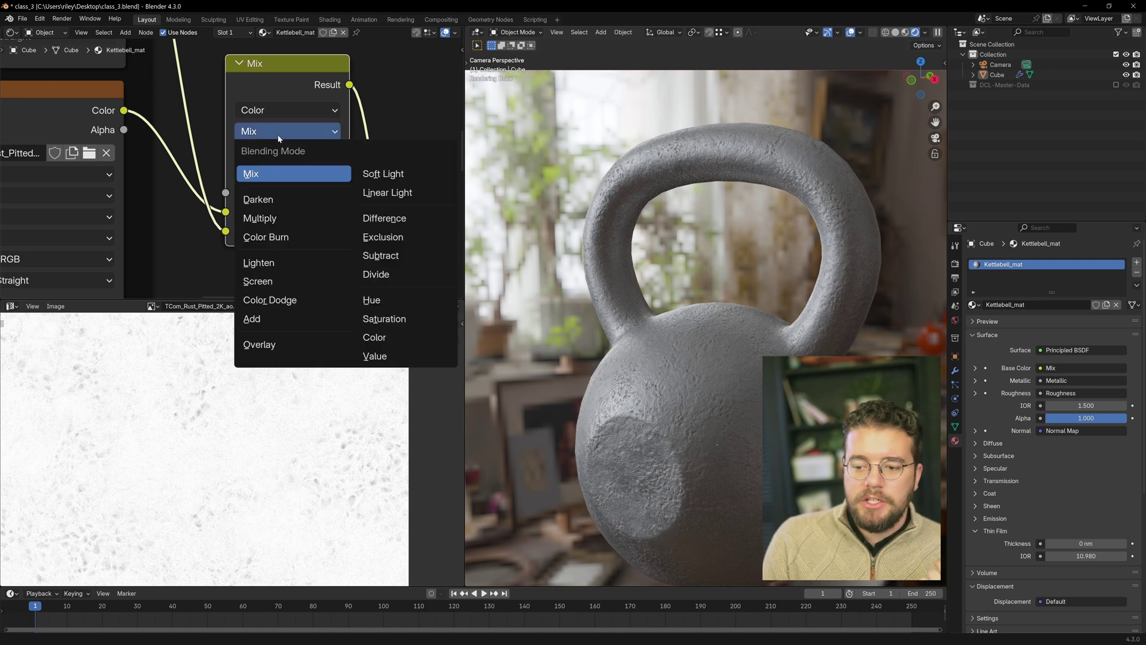
{"action": "left_click", "coordinate": [273, 224]}
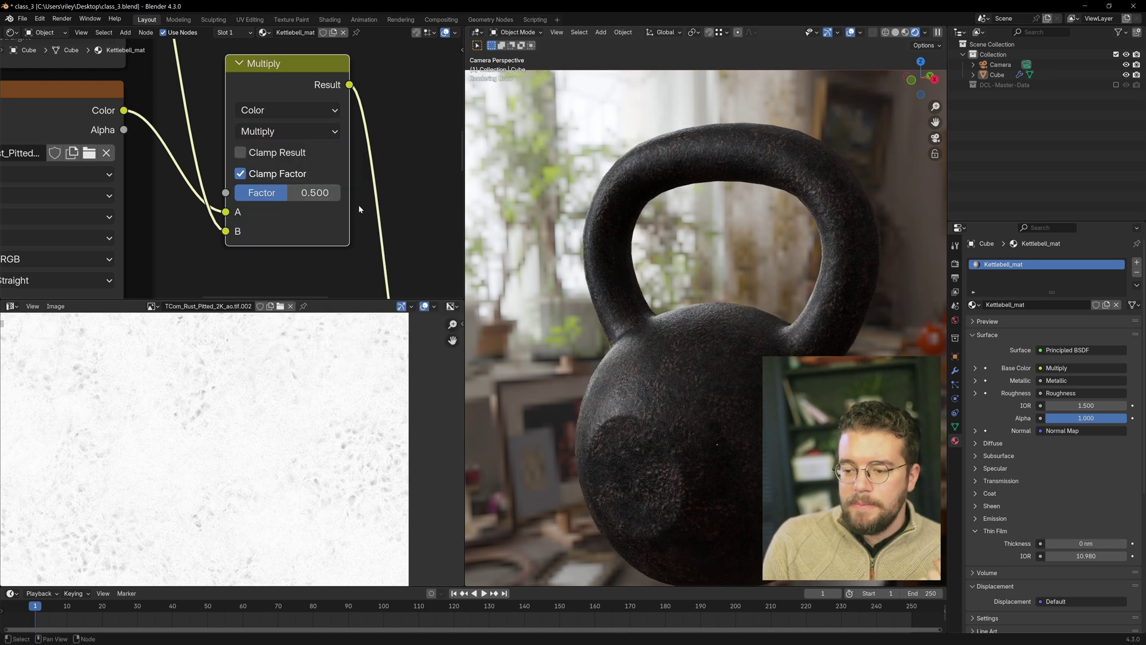
- Set the Multiply node's Factor to 1.000 and inspect the ambient occlusion in the kettlebell's pitted surface
{"action": "left_click_drag", "start_coordinate": [297, 198], "coordinate": [343, 198]}
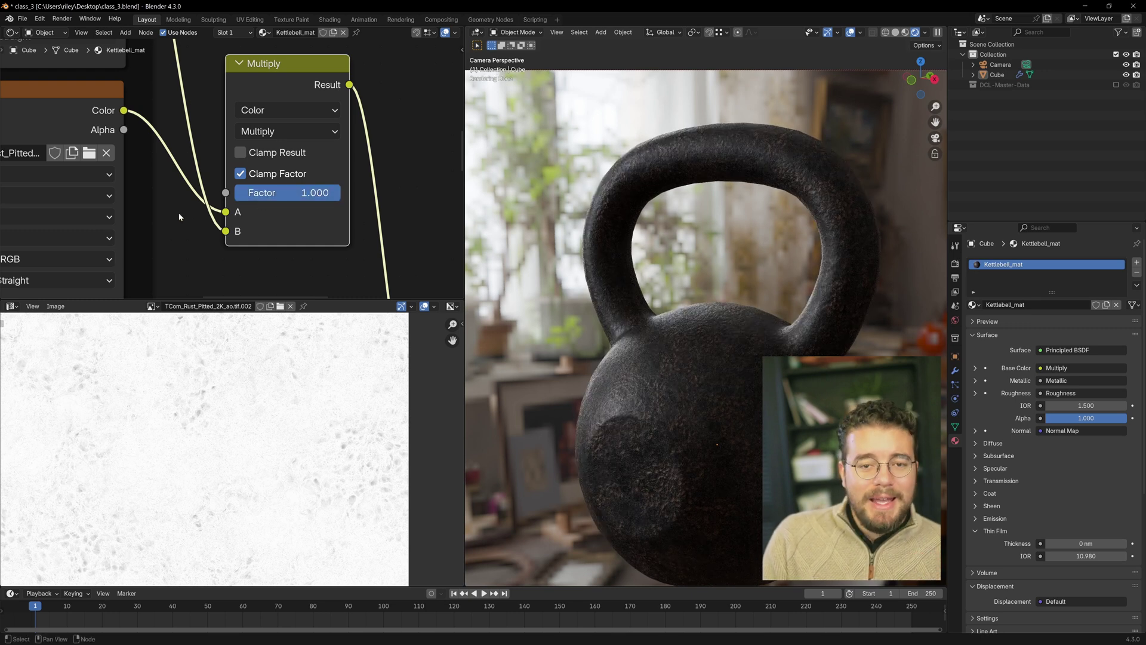
{"action": "scroll", "coordinate": [698, 397], "scroll_direction": "up", "scroll_amount": 10}
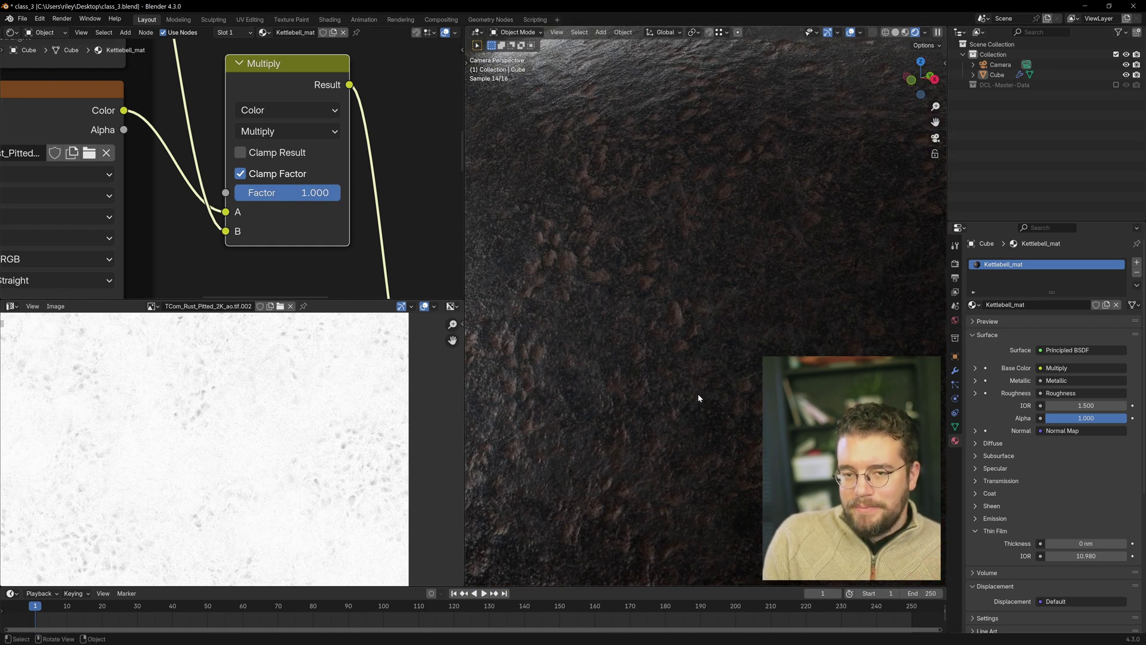
{"action": "mouse_move", "coordinate": [332, 192]}
{"action": "left_mouse_down"}
{"action": "mouse_move", "coordinate": [233, 192]}
{"action": "mouse_move", "coordinate": [343, 192]}
{"action": "left_mouse_up"}
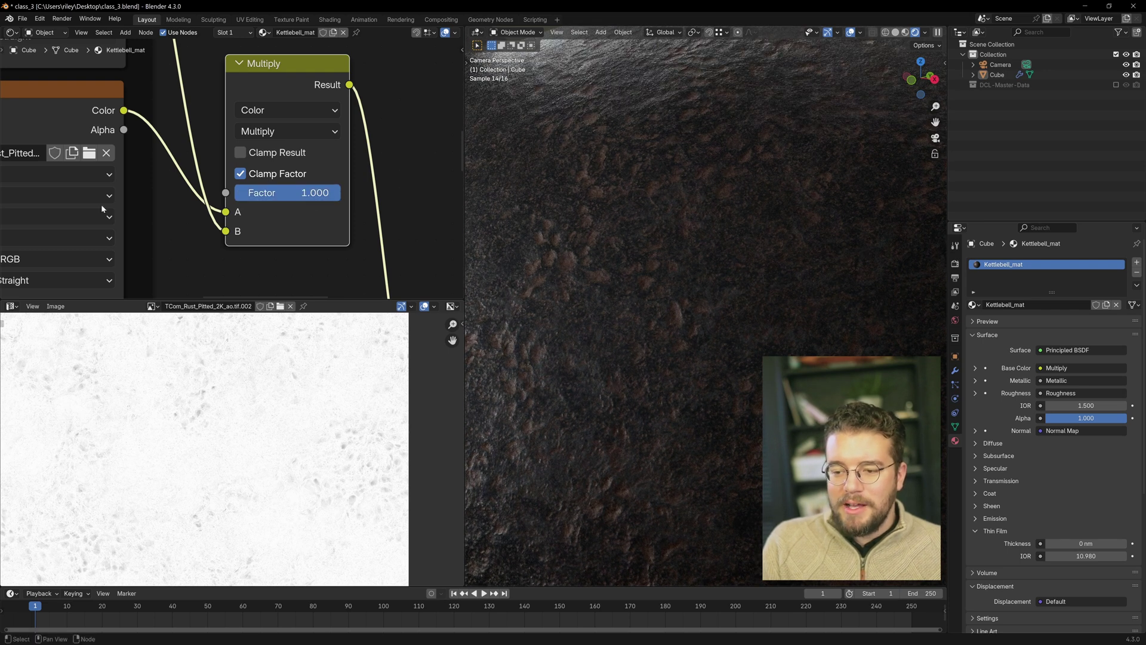
{"action": "scroll", "coordinate": [252, 173], "scroll_direction": "down", "scroll_amount": 3}
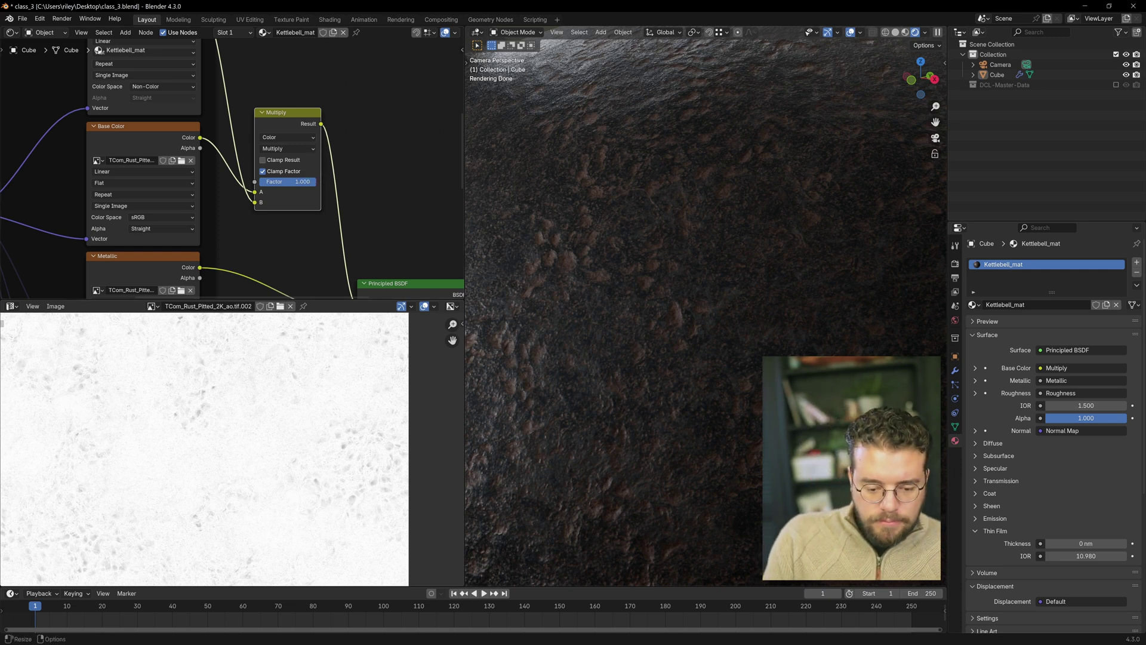
{"action": "scroll", "coordinate": [253, 190], "scroll_direction": "down", "scroll_amount": 3}
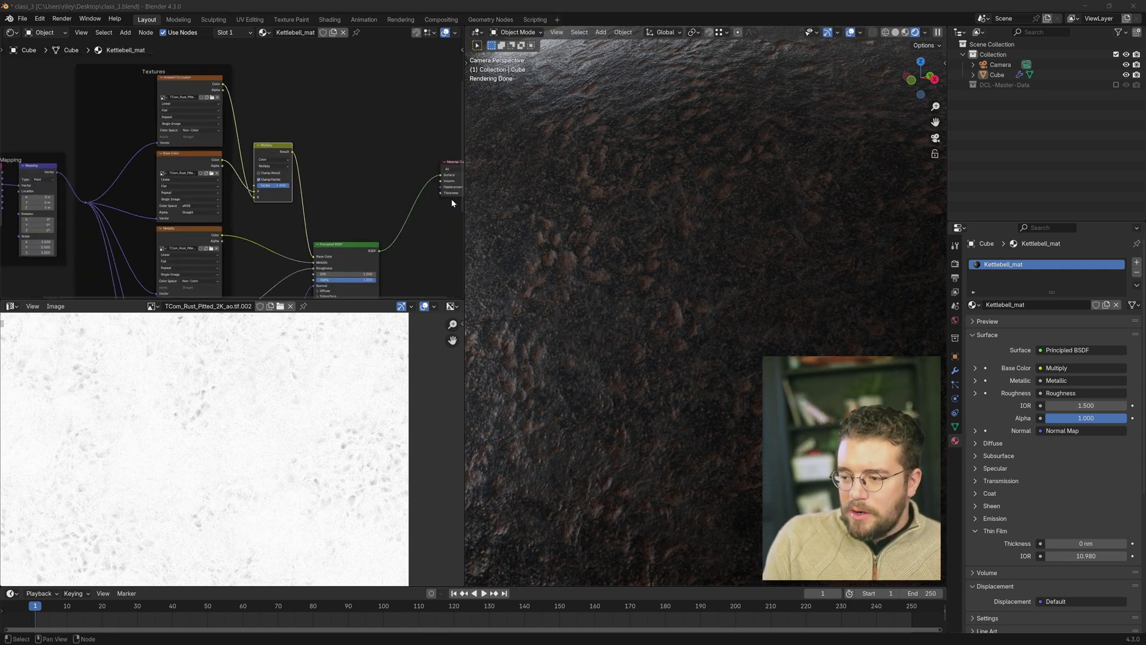
{"action": "scroll", "coordinate": [645, 204], "scroll_direction": "down", "scroll_amount": 12}
{"action": "scroll", "coordinate": [643, 199], "scroll_direction": "up", "scroll_amount": 6}
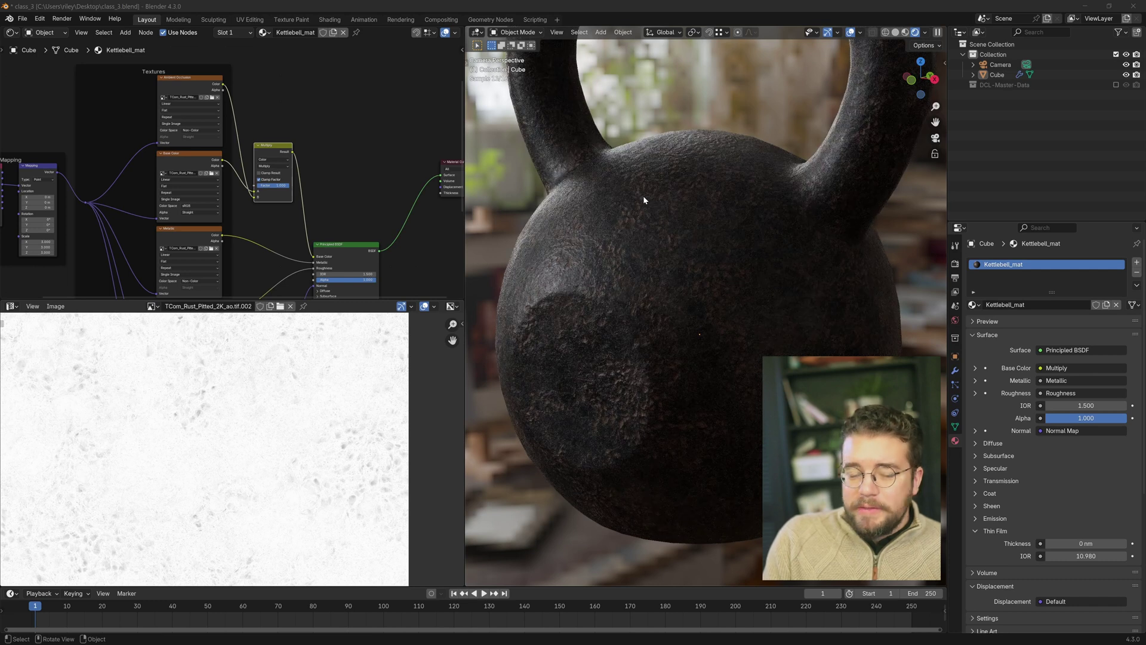
{"action": "scroll", "coordinate": [668, 191], "scroll_direction": "up", "scroll_amount": 10}
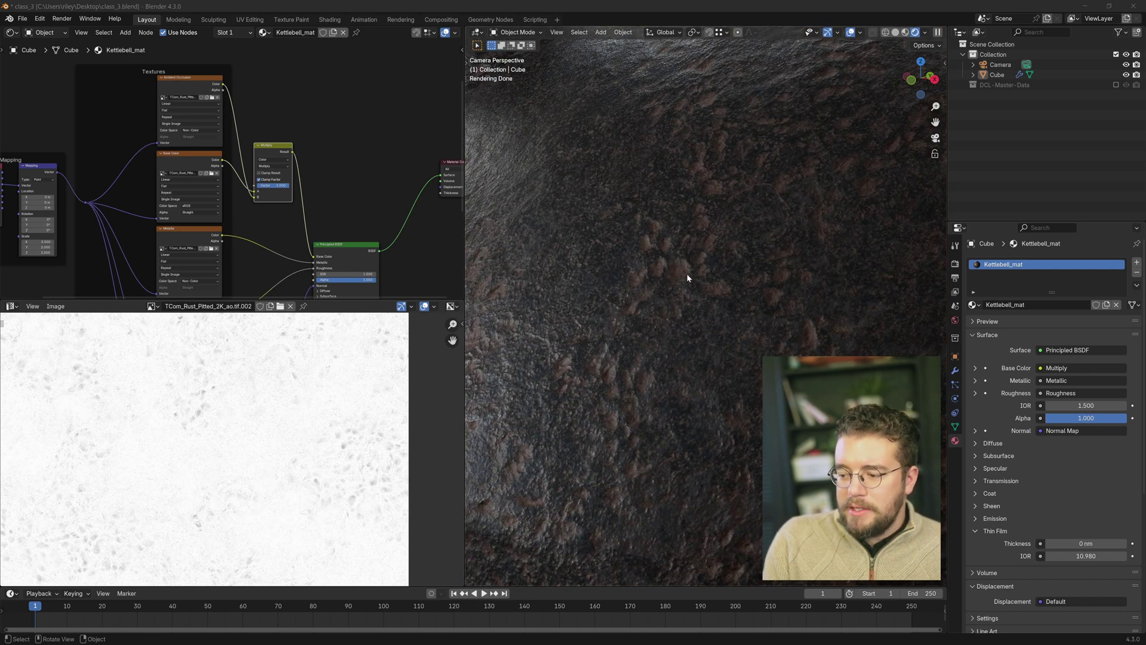
- Insert a Hue/Saturation/Value node on the link between the Multiply node and the Principled BSDF's Base Color input
{"action": "scroll", "coordinate": [317, 125], "scroll_direction": "up", "scroll_amount": 5}
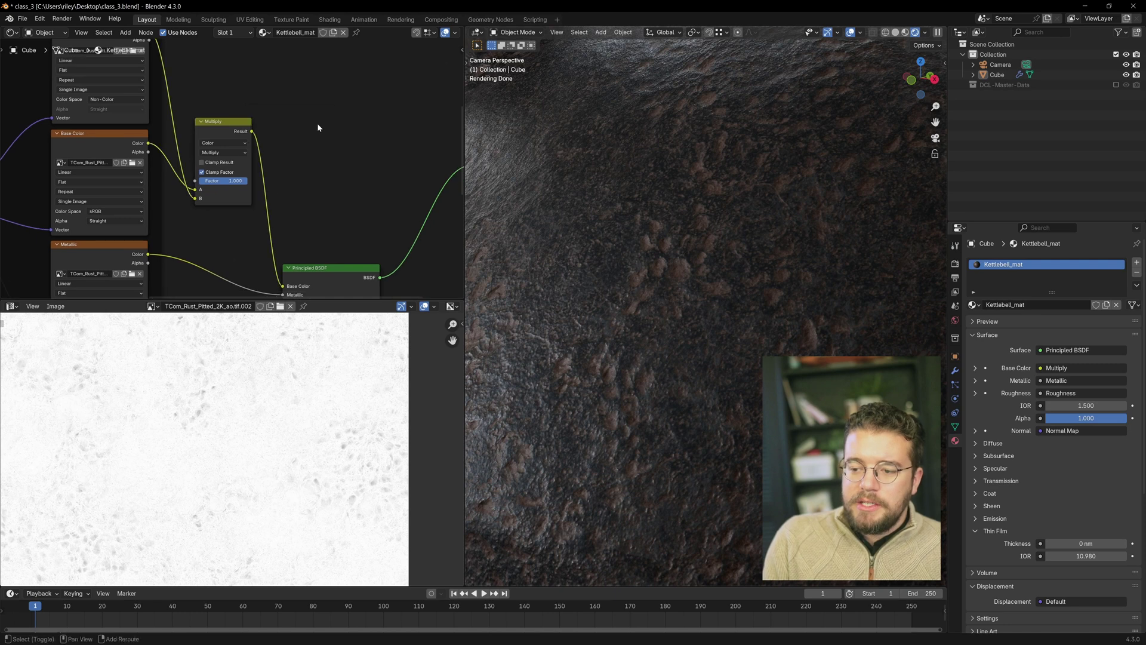
{"action": "key", "text": "shift+a"}
{"action": "type", "text": "sat"}
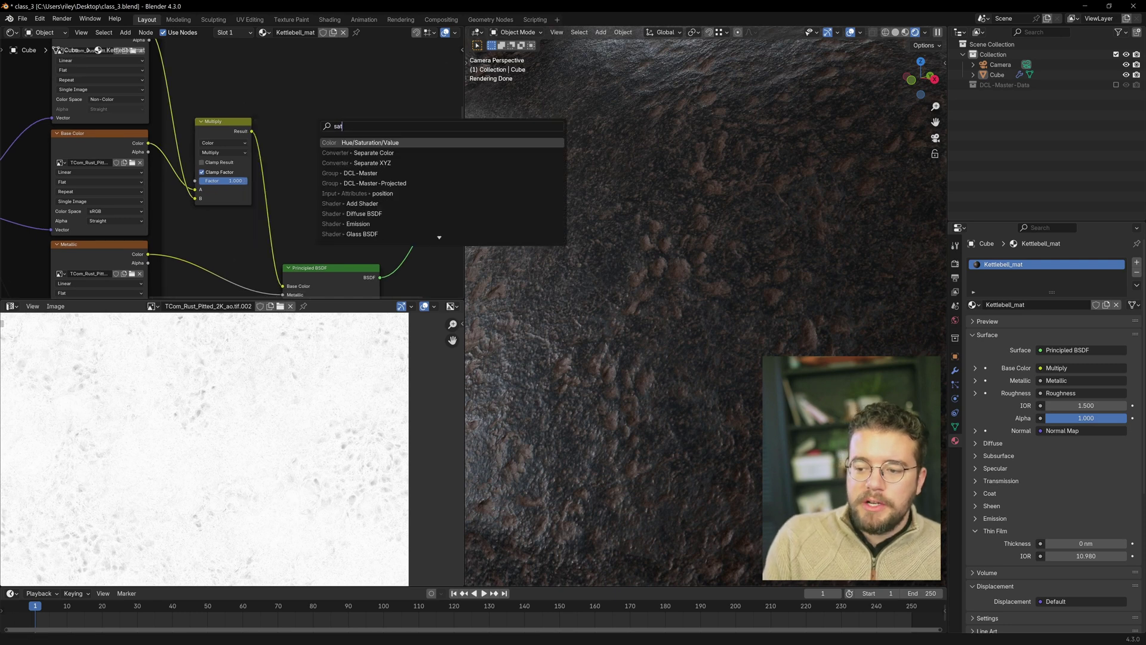
{"action": "key", "text": "Return"}
{"action": "left_click", "coordinate": [266, 169]}
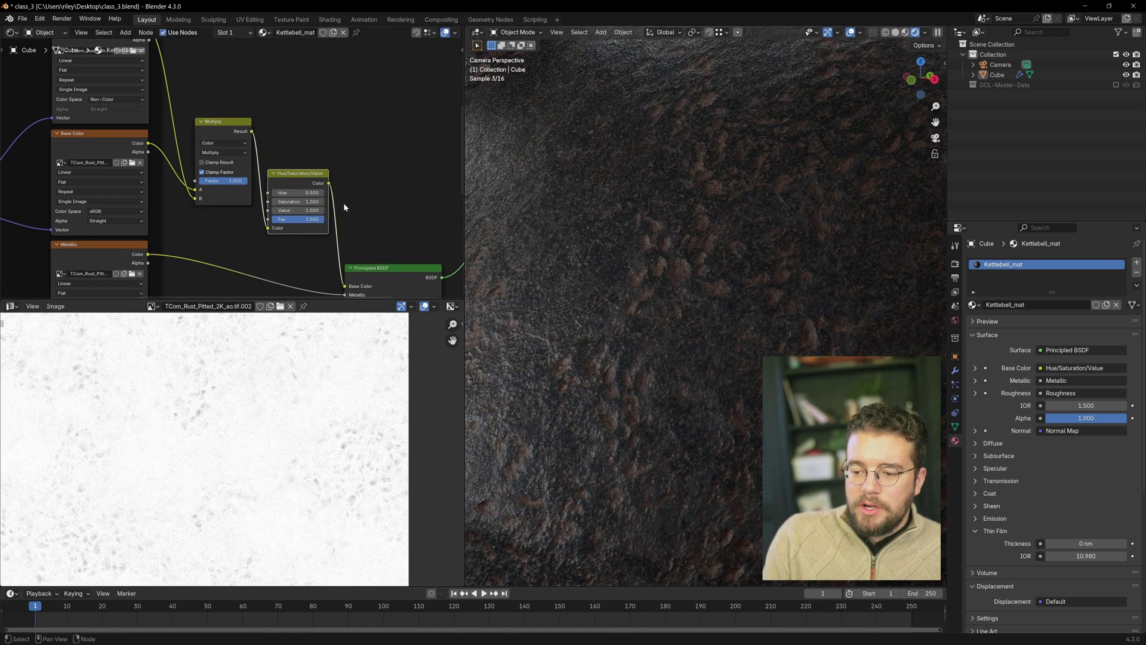
- Set the Hue/Saturation/Value node's Saturation to 0.000 and inspect the desaturated kettlebell
{"action": "scroll", "coordinate": [341, 204], "scroll_direction": "up", "scroll_amount": 3}
{"action": "left_click_drag", "start_coordinate": [261, 195], "coordinate": [138, 195]}
{"action": "scroll", "coordinate": [609, 210], "scroll_direction": "down", "scroll_amount": 8}
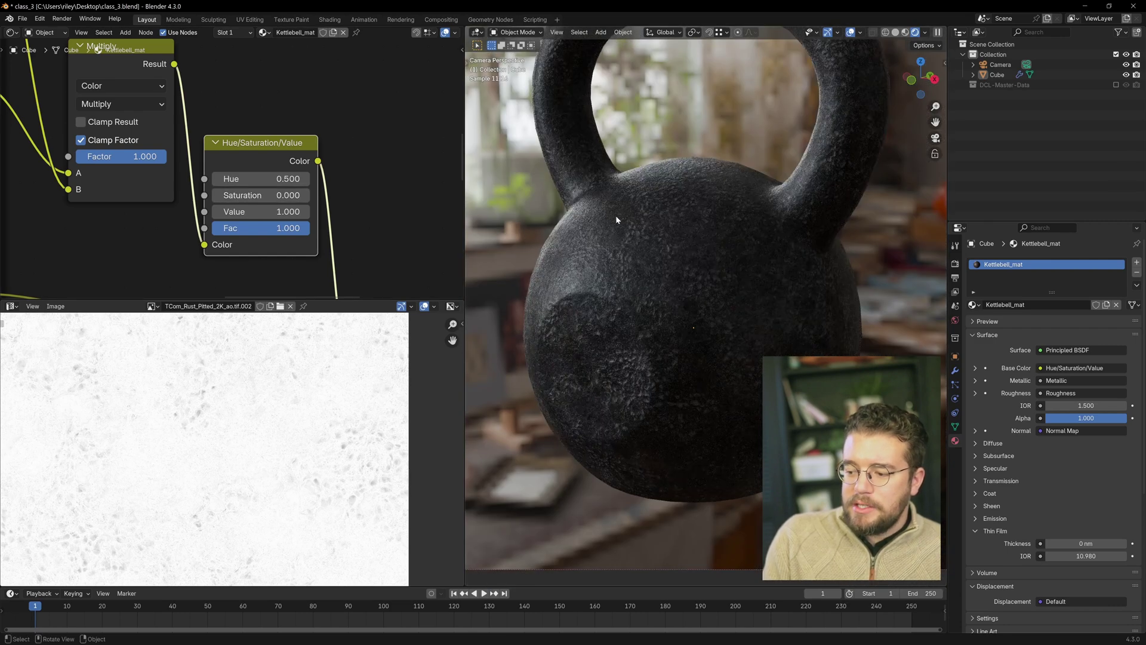
{"action": "scroll", "coordinate": [617, 220], "scroll_direction": "up", "scroll_amount": 5}
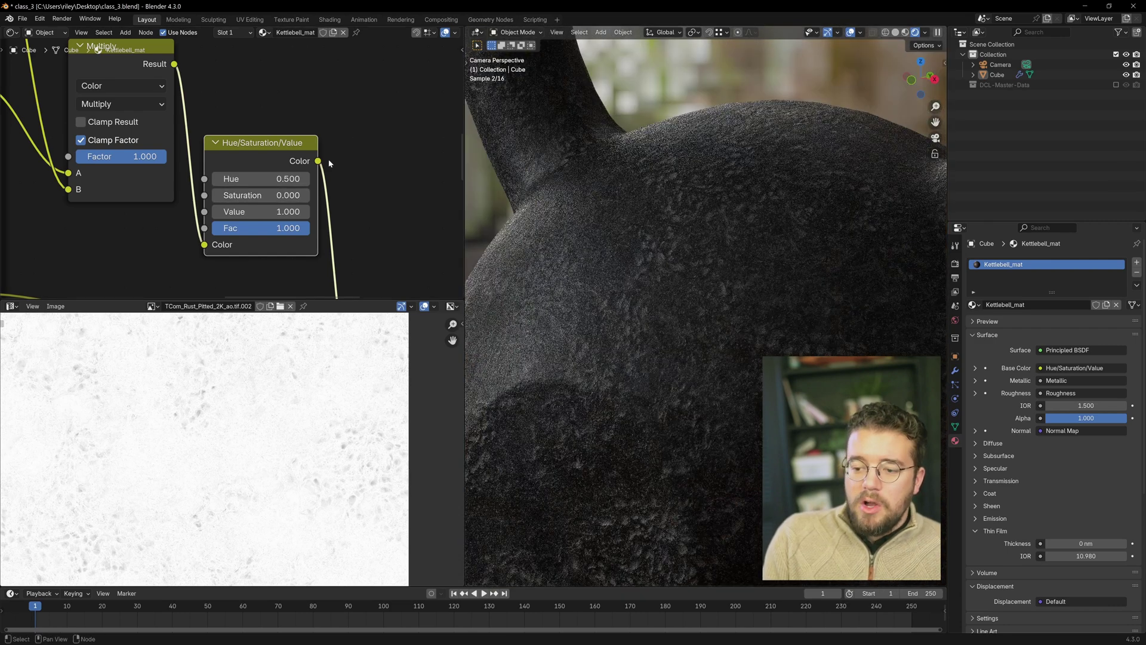
- Detach the Hue/Saturation/Value node from the base color link and delete it
{"action": "left_click_drag", "start_coordinate": [258, 137], "coordinate": [322, 74]}
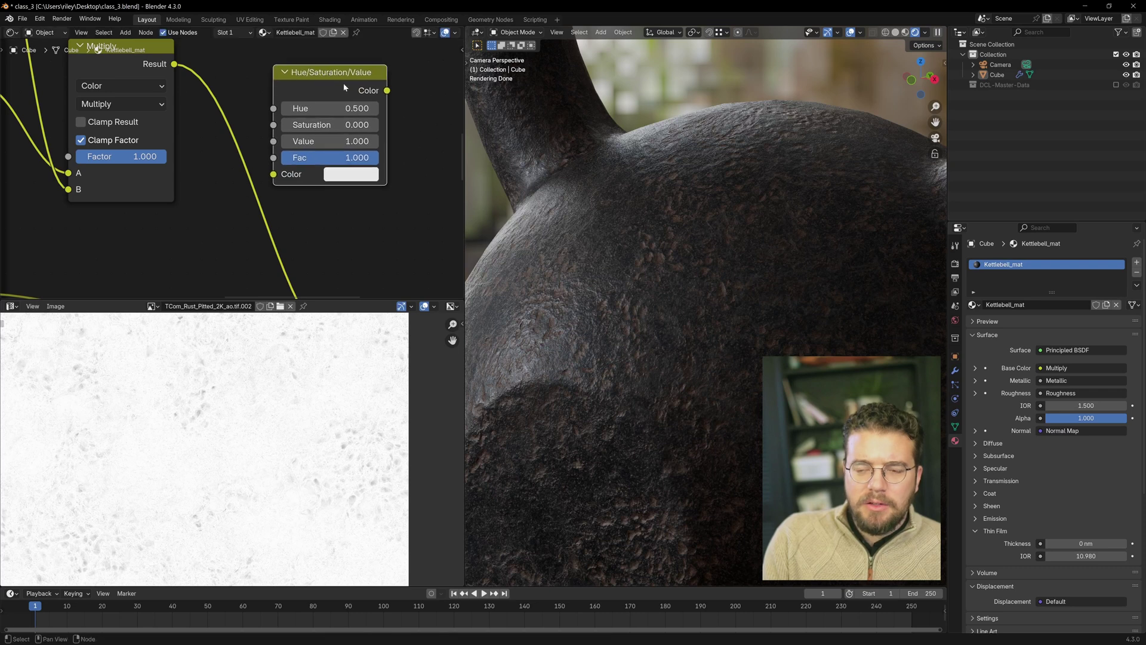
{"action": "scroll", "coordinate": [316, 95], "scroll_direction": "down", "scroll_amount": 2}
{"action": "left_click_drag", "start_coordinate": [309, 120], "coordinate": [296, 92]}
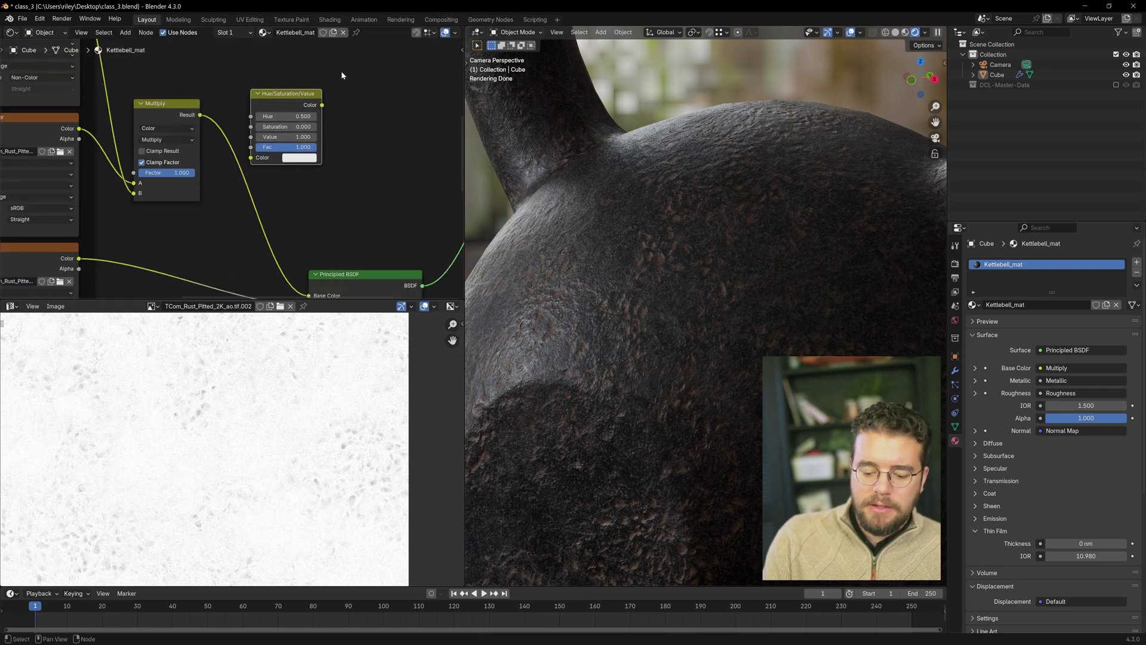
{"action": "key", "text": "x"}
- Insert a Color Ramp node on the link between the Multiply node and the Principled BSDF's Base Color input
{"action": "scroll", "coordinate": [315, 134], "scroll_direction": "up", "scroll_amount": 2}
{"action": "key", "text": "shift+a"}
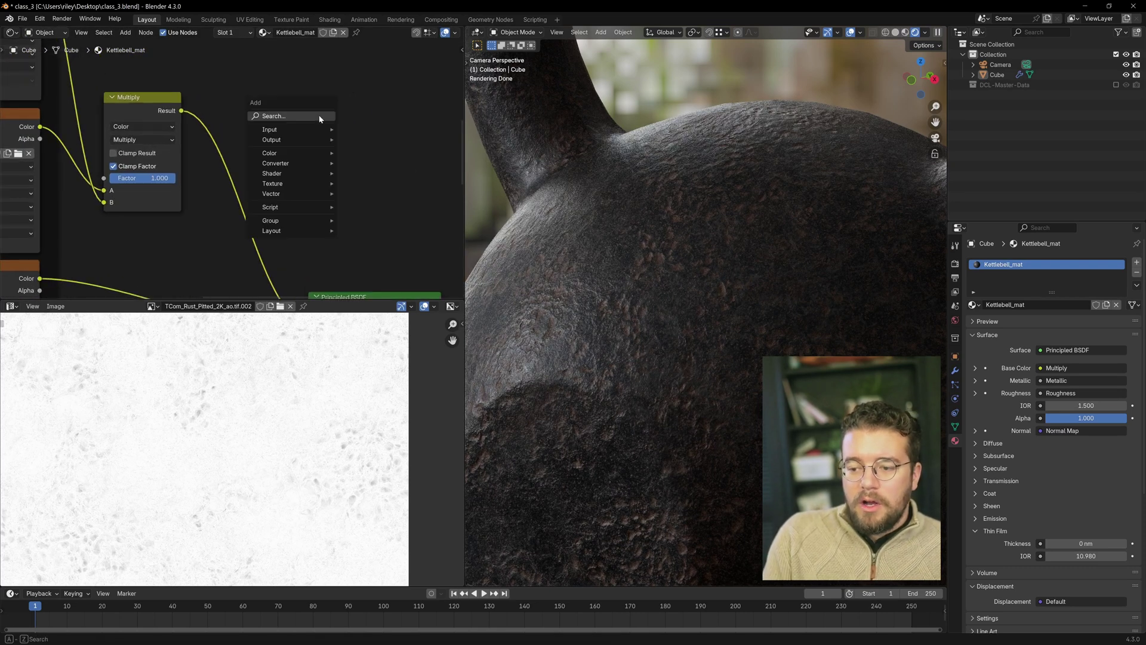
{"action": "type", "text": "ramp"}
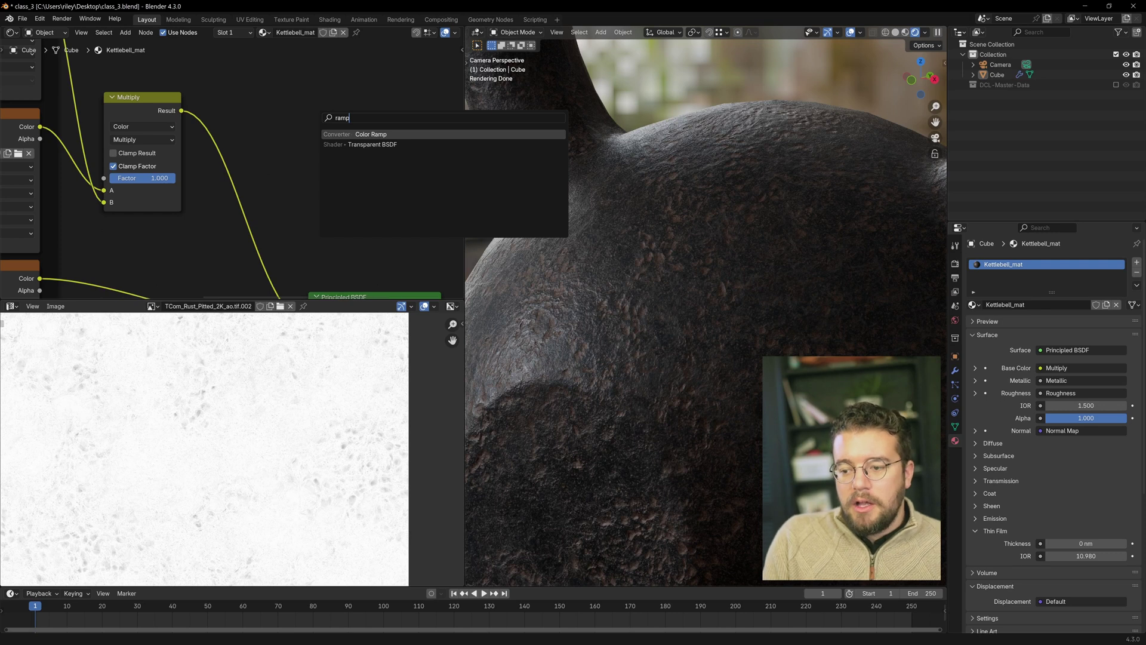
{"action": "key", "text": "Return"}
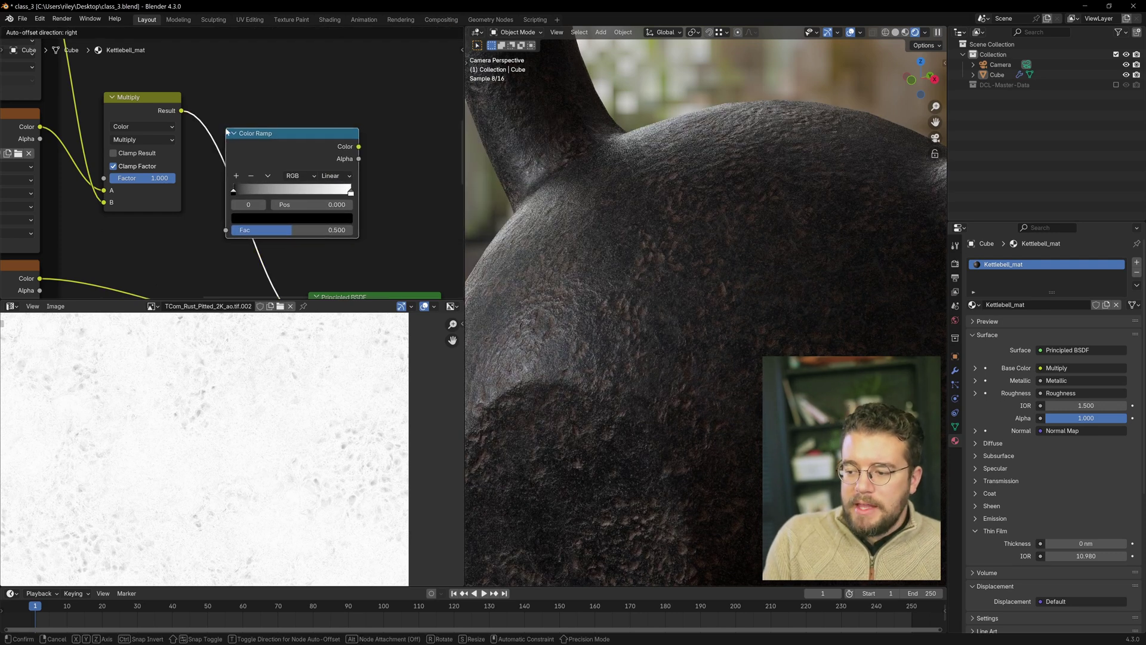
{"action": "left_click", "coordinate": [351, 172]}
- Darken the Color Ramp's white stop to light grey and place the node closer to the Multiply node
{"action": "scroll", "coordinate": [351, 171], "scroll_direction": "up", "scroll_amount": 2}
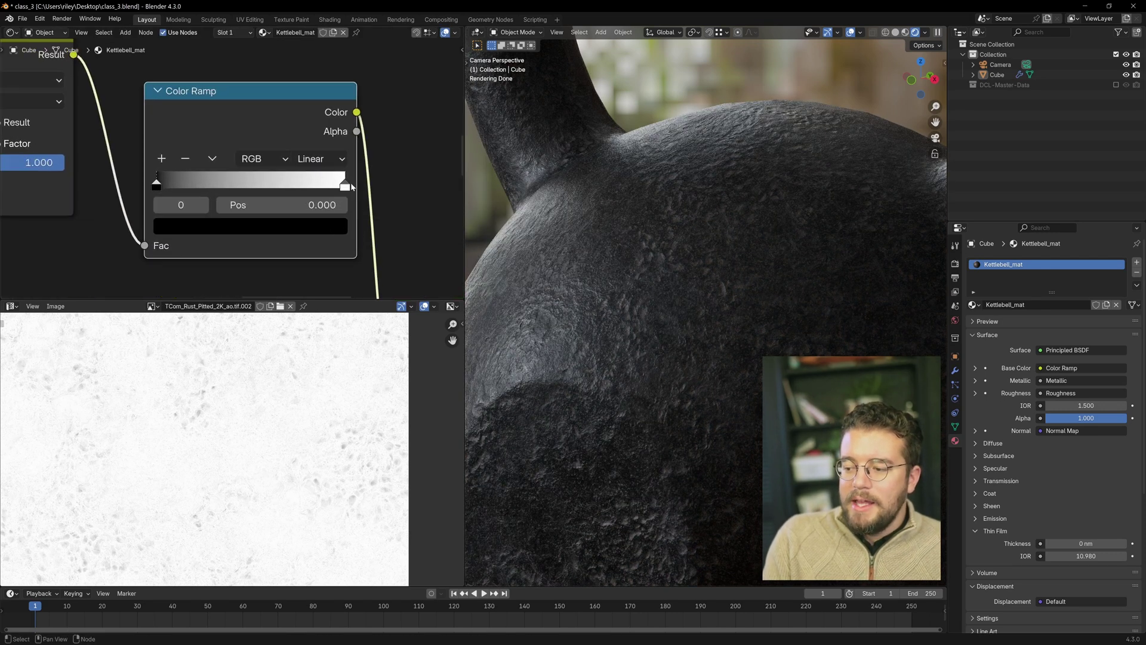
{"action": "left_click", "coordinate": [342, 186]}
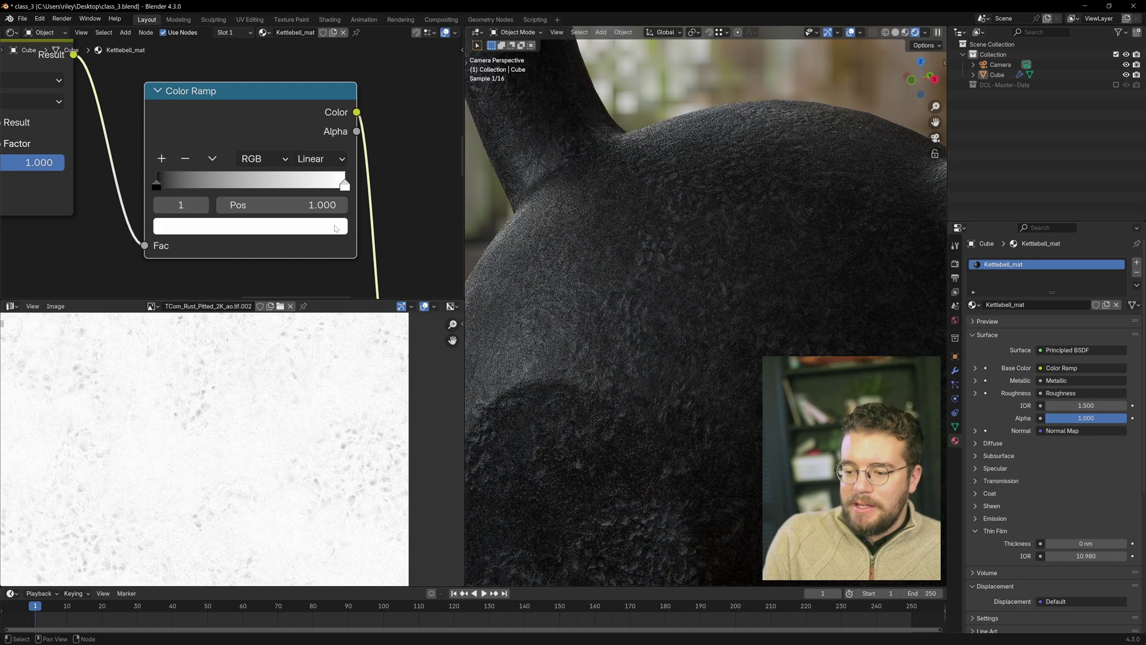
{"action": "left_click", "coordinate": [327, 226]}
{"action": "left_click_drag", "start_coordinate": [318, 294], "coordinate": [317, 304]}
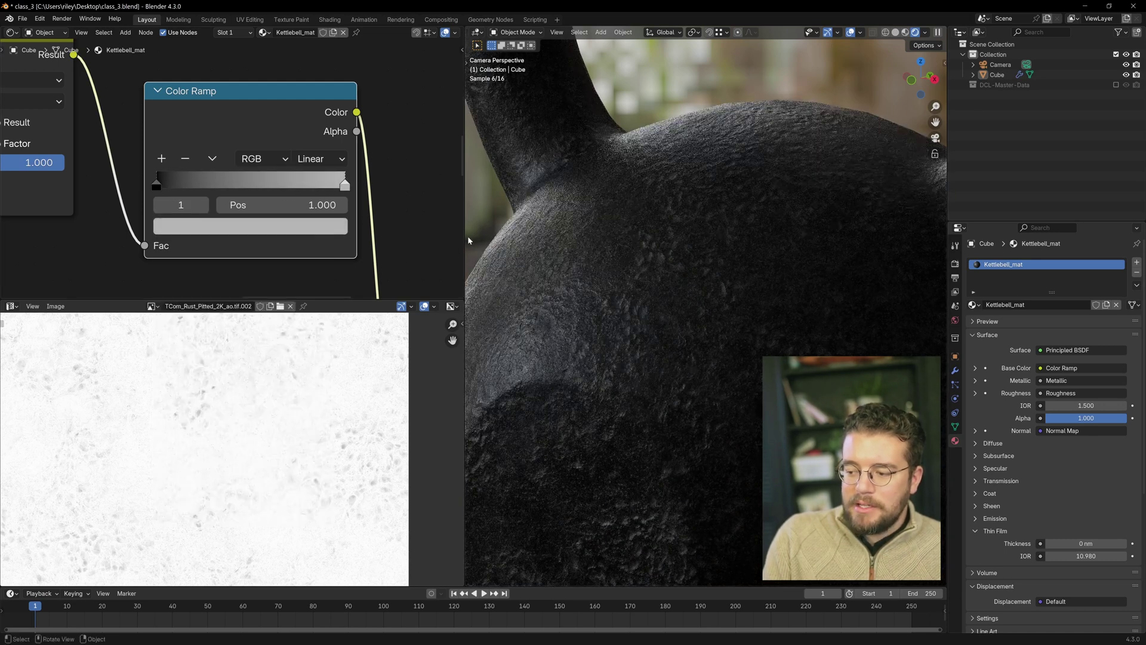
{"action": "scroll", "coordinate": [261, 182], "scroll_direction": "down", "scroll_amount": 5}
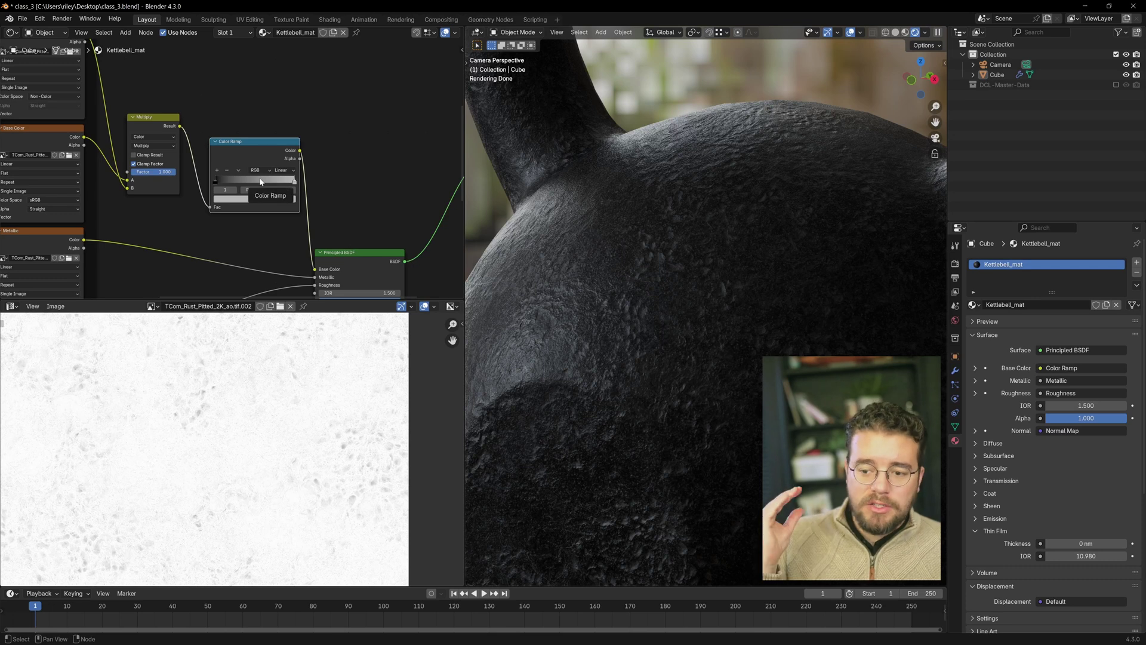
{"action": "scroll", "coordinate": [260, 182], "scroll_direction": "up", "scroll_amount": 1}
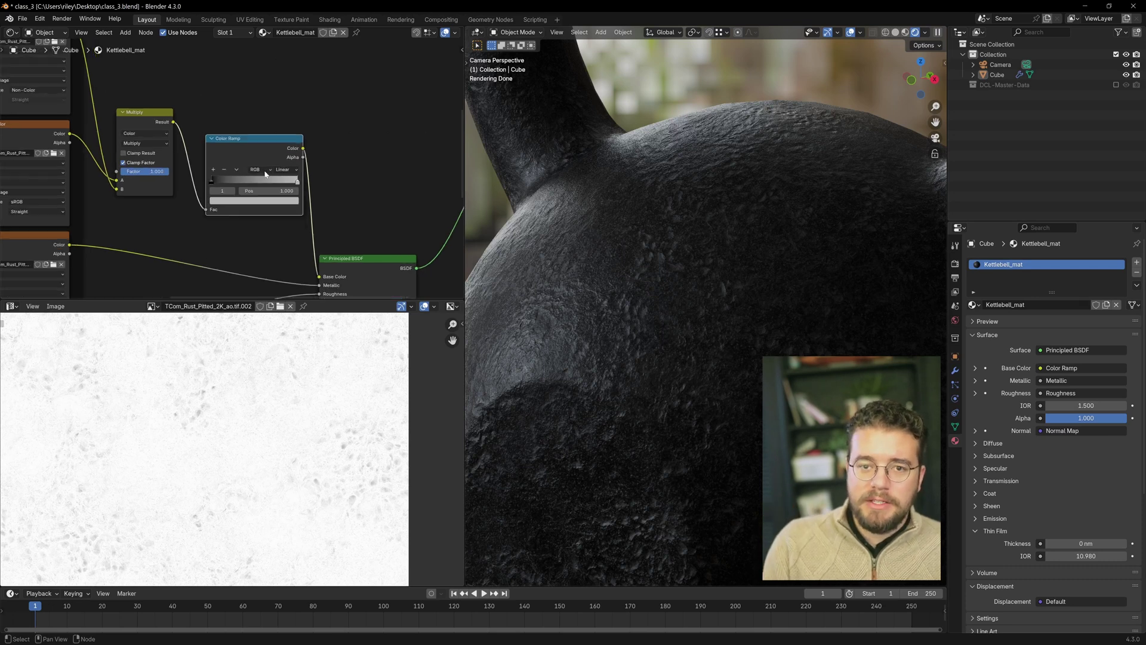
{"action": "left_click_drag", "start_coordinate": [267, 142], "coordinate": [257, 159]}
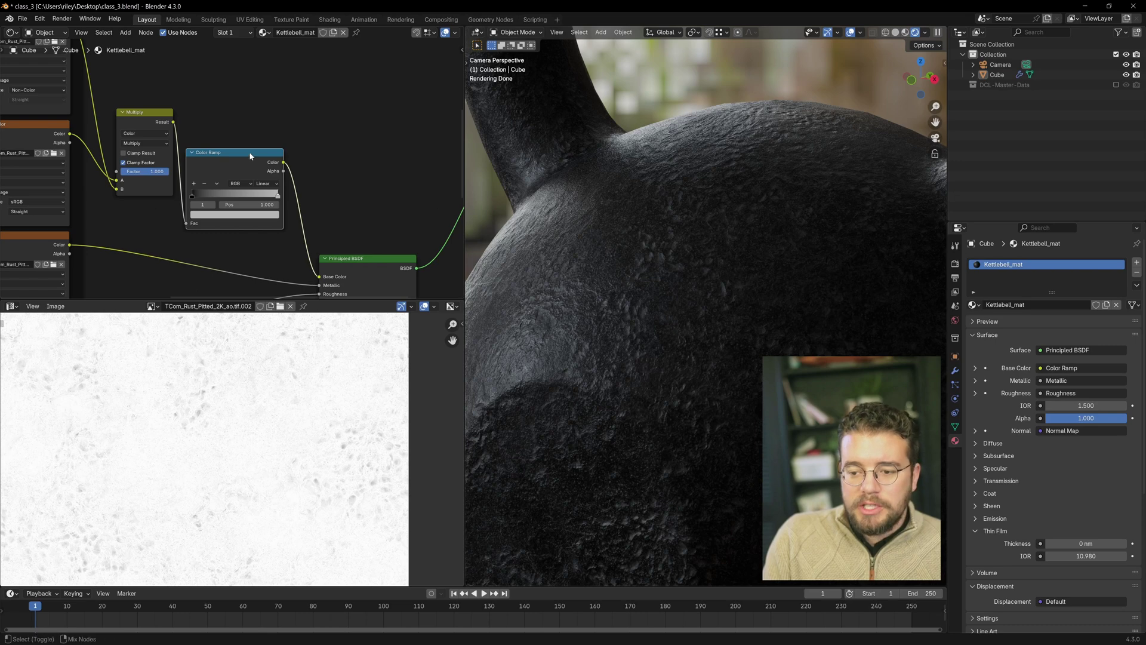
- Preview the Color Ramp's output directly on the kettlebell and inspect its greyscale base color
{"action": "left_click", "coordinate": [249, 152], "text": "ctrl+shift"}
{"action": "scroll", "coordinate": [313, 195], "scroll_direction": "up", "scroll_amount": 3}
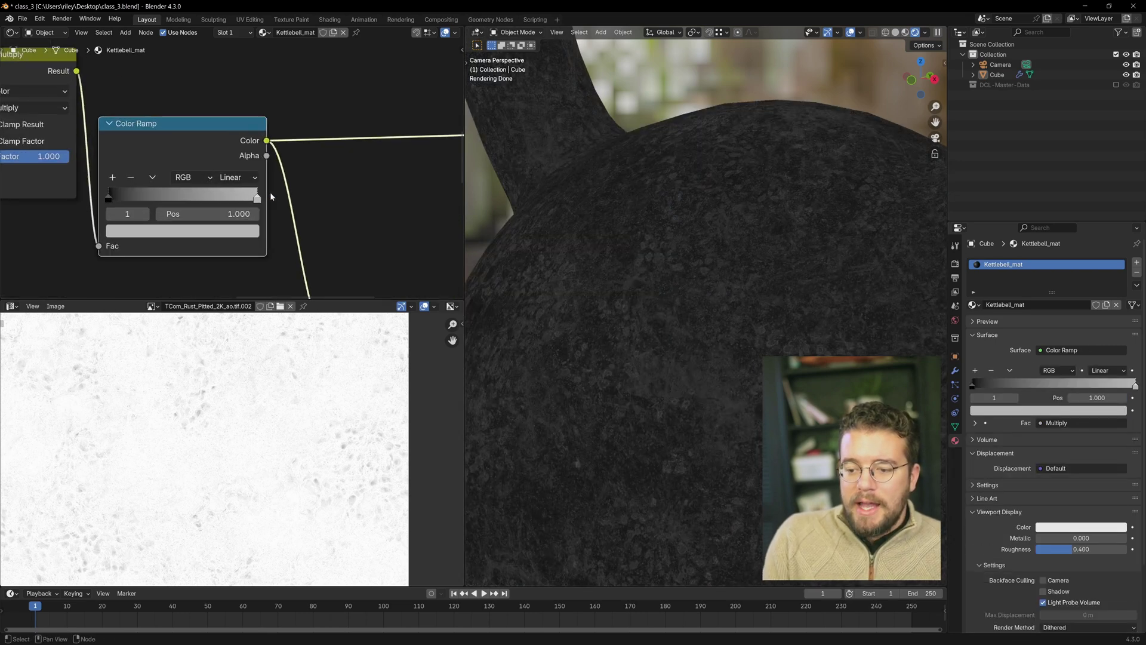
{"action": "left_click_drag", "start_coordinate": [257, 199], "coordinate": [327, 191]}
{"action": "scroll", "coordinate": [209, 173], "scroll_direction": "down", "scroll_amount": 3}
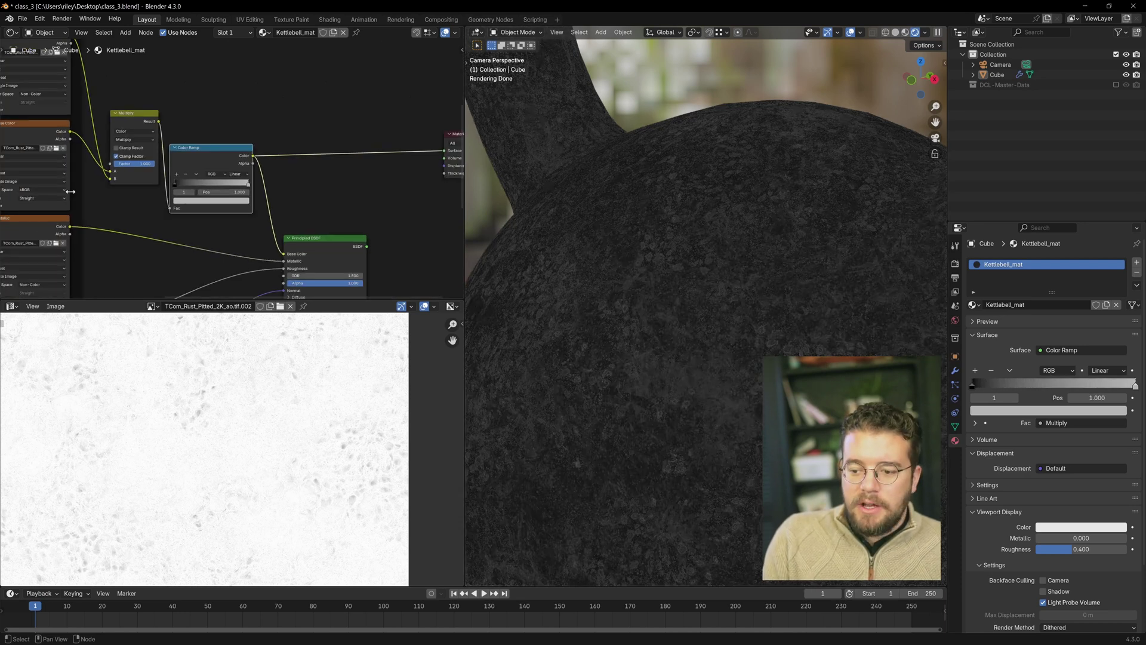
{"action": "middle_click_drag", "start_coordinate": [353, 198], "coordinate": [350, 182]}
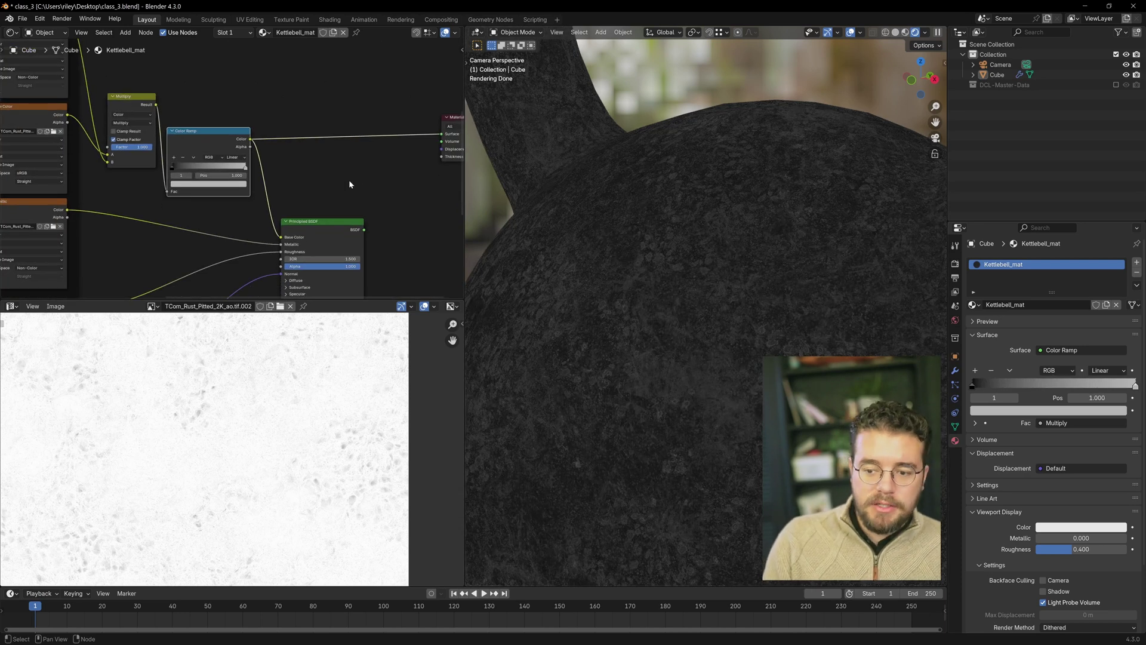
- Reconnect the Principled BSDF to the Material Output, move it up beside the Color Ramp, and view the whole kettlebell
{"action": "left_click", "coordinate": [333, 223], "text": "ctrl+shift"}
{"action": "left_click_drag", "start_coordinate": [345, 219], "coordinate": [364, 166]}
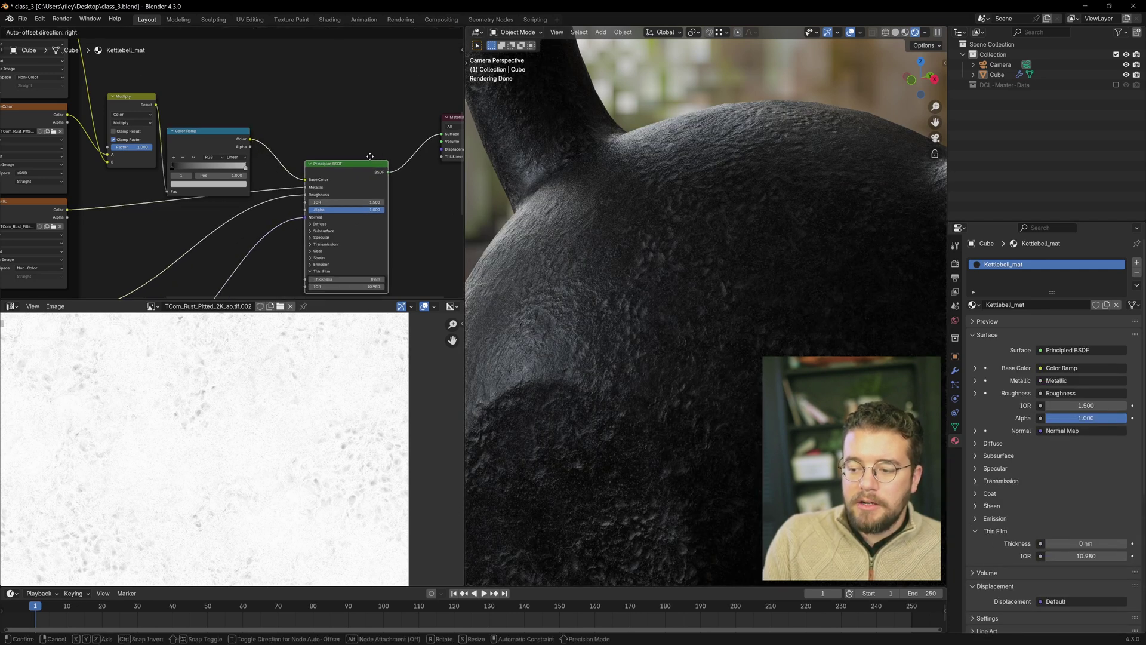
{"action": "key", "text": "Home"}
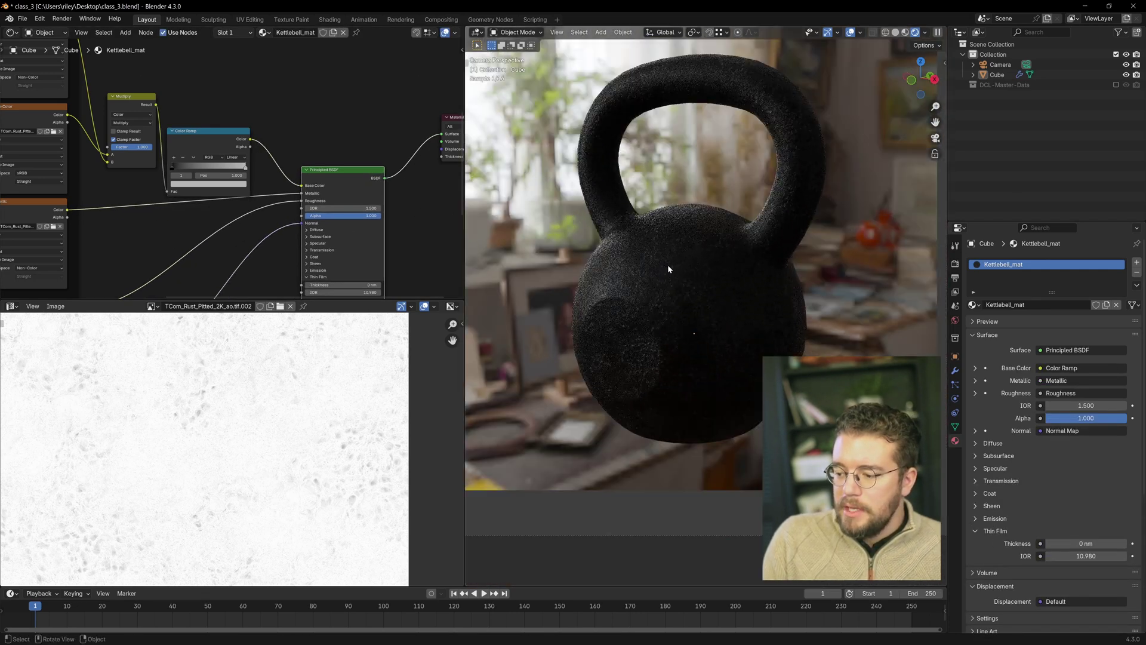
{"action": "scroll", "coordinate": [668, 264], "scroll_direction": "up", "scroll_amount": 2}
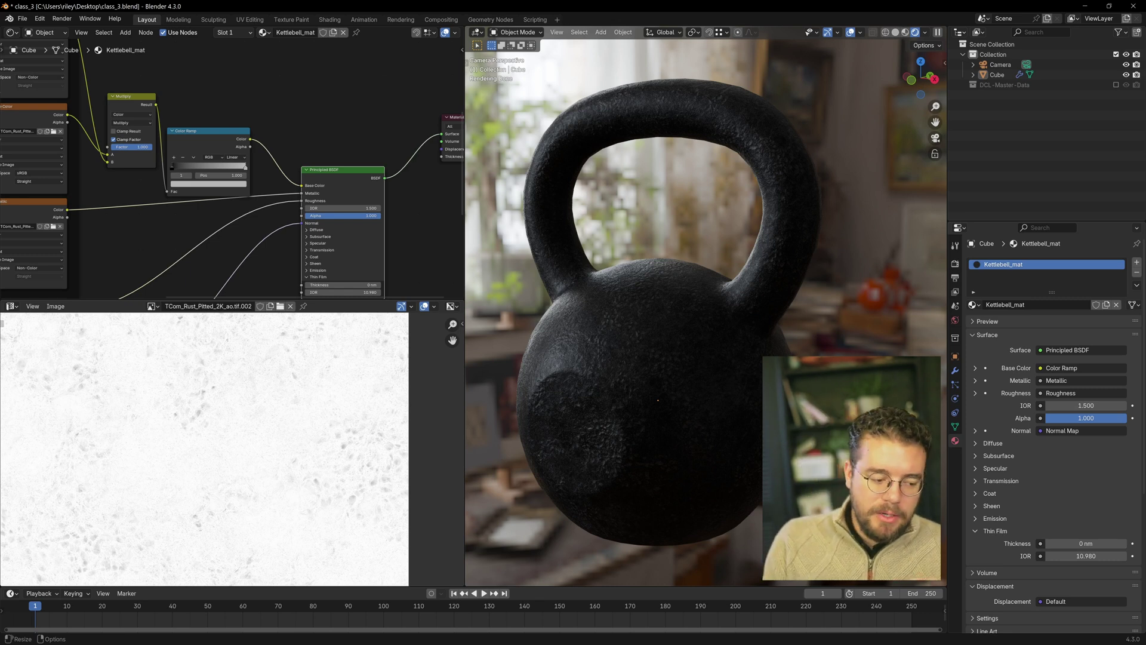
- Switch to the web browser and search for "decal master" in a new tab
{"action": "key", "text": "alt+Tab"}
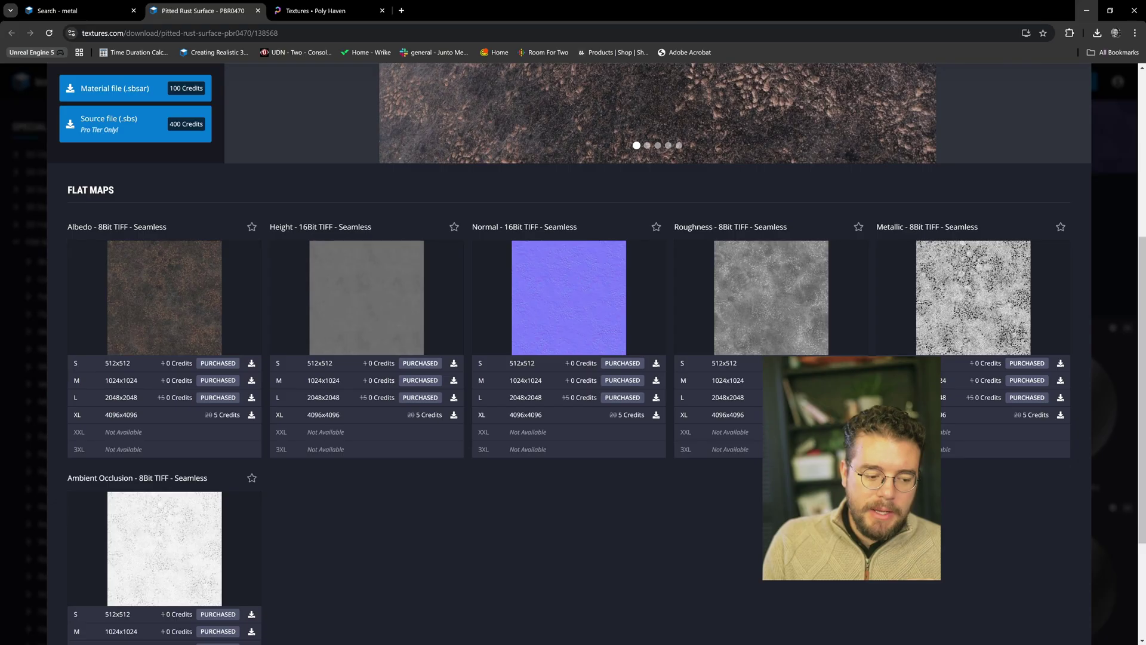
{"action": "left_click", "coordinate": [402, 11]}
{"action": "type", "text": "d"}
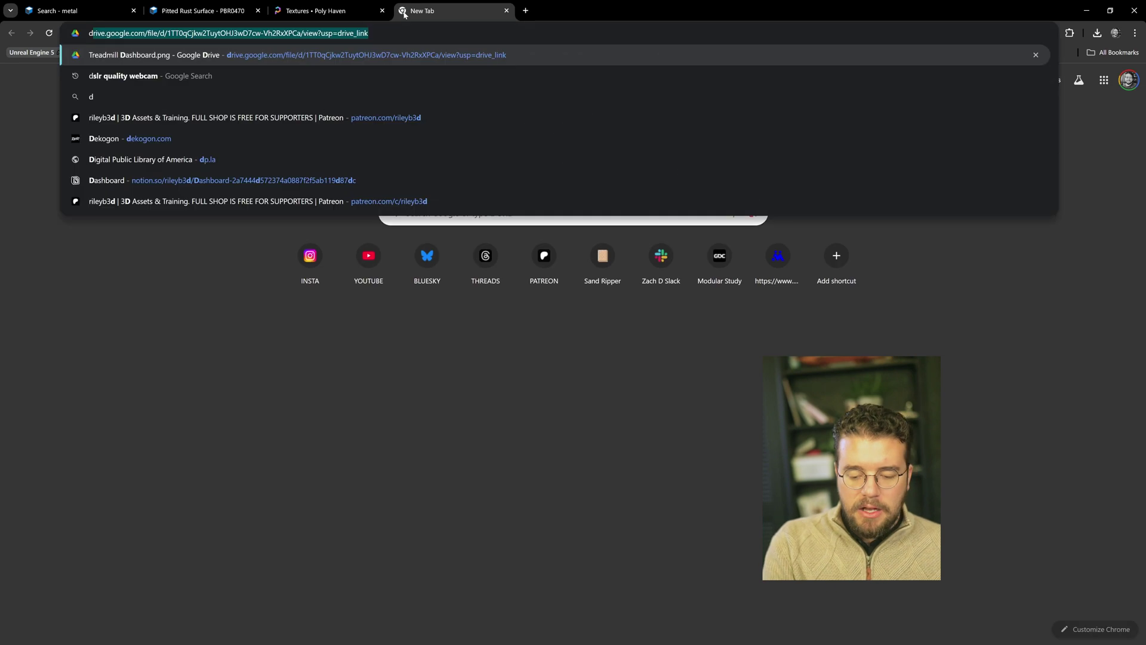
{"action": "type", "text": "ecal master"}
{"action": "key", "text": "Return"}
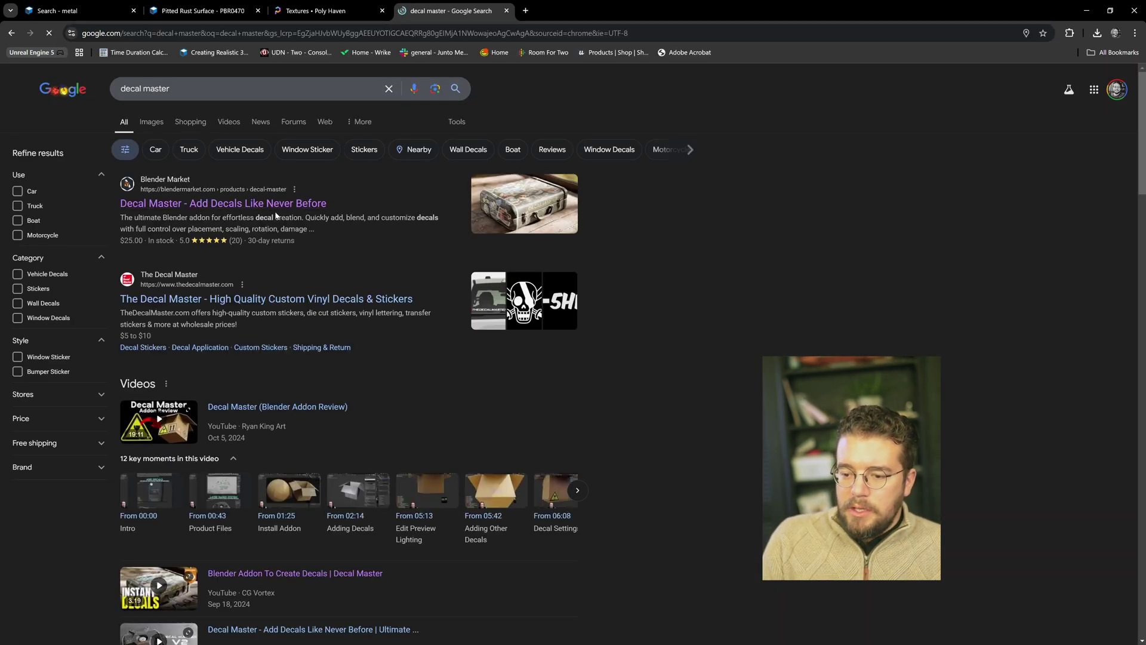
- Open the Decal Master product page on Blender Market, close the search results, and review the add-on's description
{"action": "middle_click", "coordinate": [261, 204]}
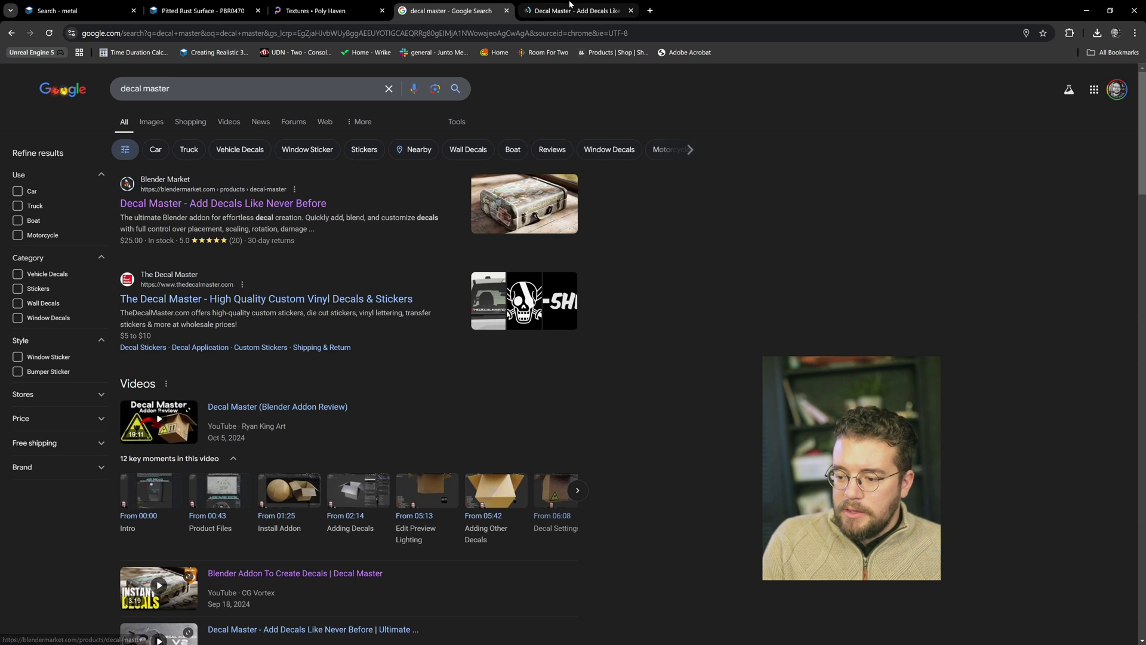
{"action": "left_click", "coordinate": [576, 11]}
{"action": "middle_click", "coordinate": [491, 5]}
{"action": "scroll", "coordinate": [149, 251], "scroll_direction": "down", "scroll_amount": 3}
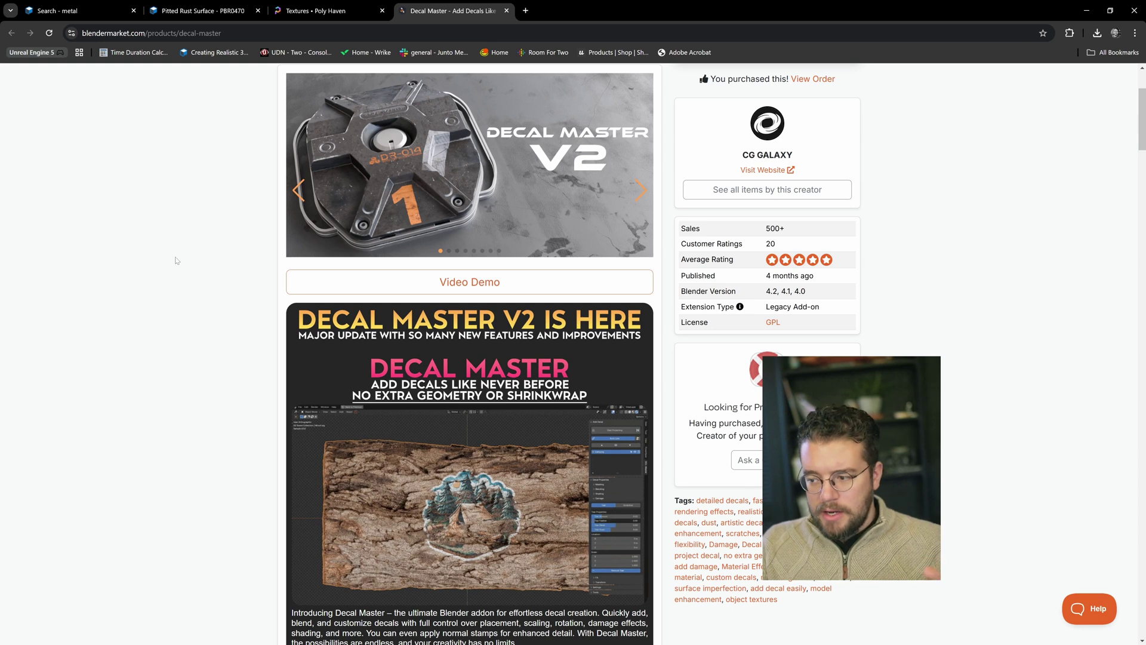
{"action": "scroll", "coordinate": [179, 259], "scroll_direction": "down", "scroll_amount": 2}
{"action": "scroll", "coordinate": [179, 260], "scroll_direction": "down", "scroll_amount": 4}
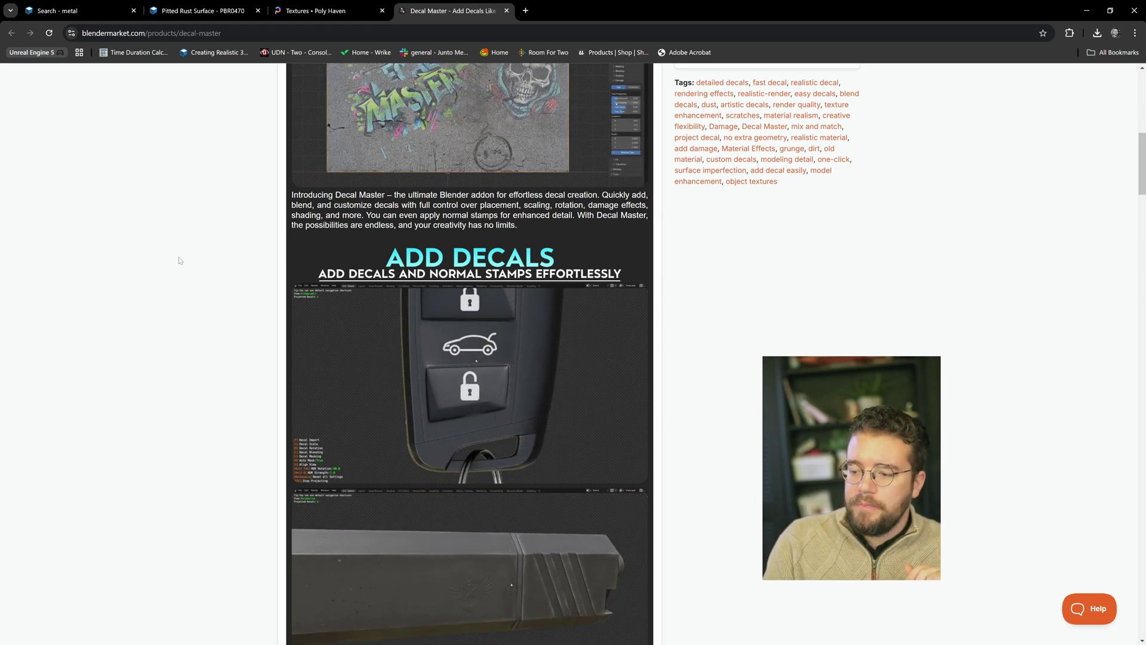
{"action": "scroll", "coordinate": [519, 479], "scroll_direction": "down", "scroll_amount": 4}
{"action": "scroll", "coordinate": [519, 479], "scroll_direction": "up", "scroll_amount": 13}
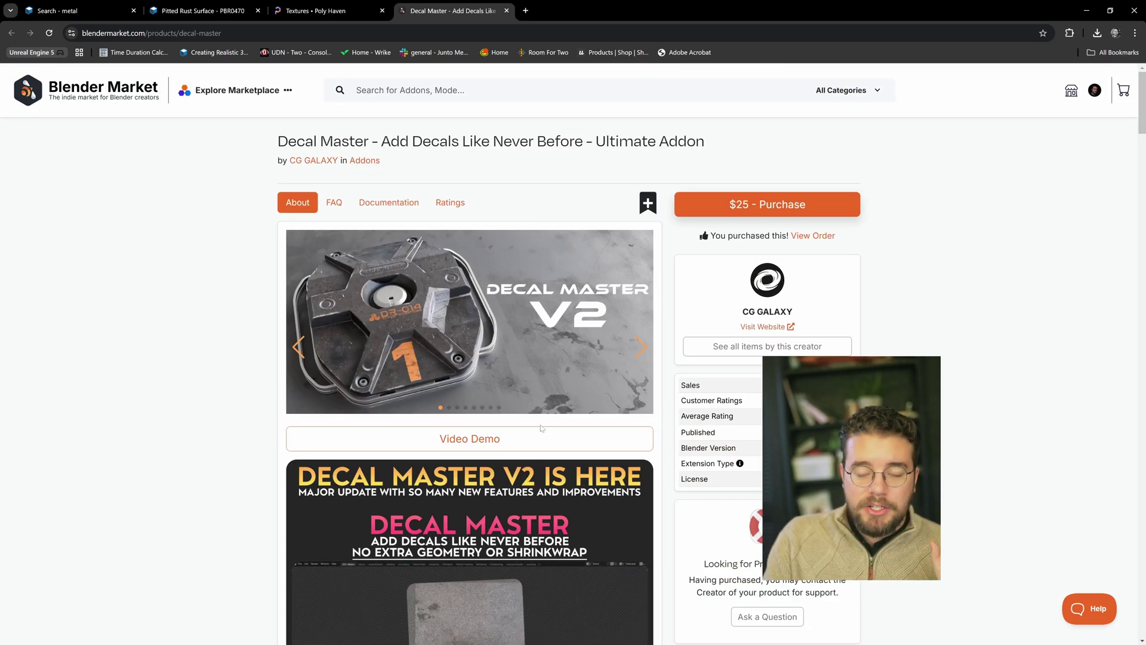
- Return to Blender, bring the kettlebell reference board over it, and enlarge the TITAN 28 KG / 62 LB logo
{"action": "left_click", "coordinate": [1088, 10]}
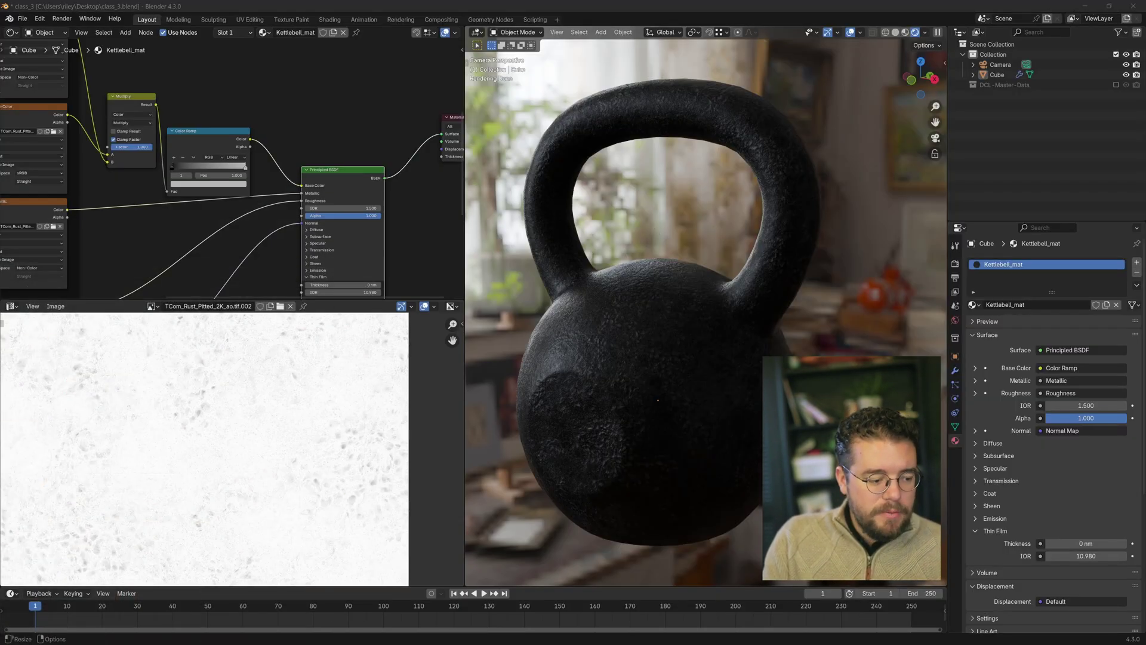
{"action": "left_click_drag", "start_coordinate": [0, 285], "coordinate": [759, 42]}
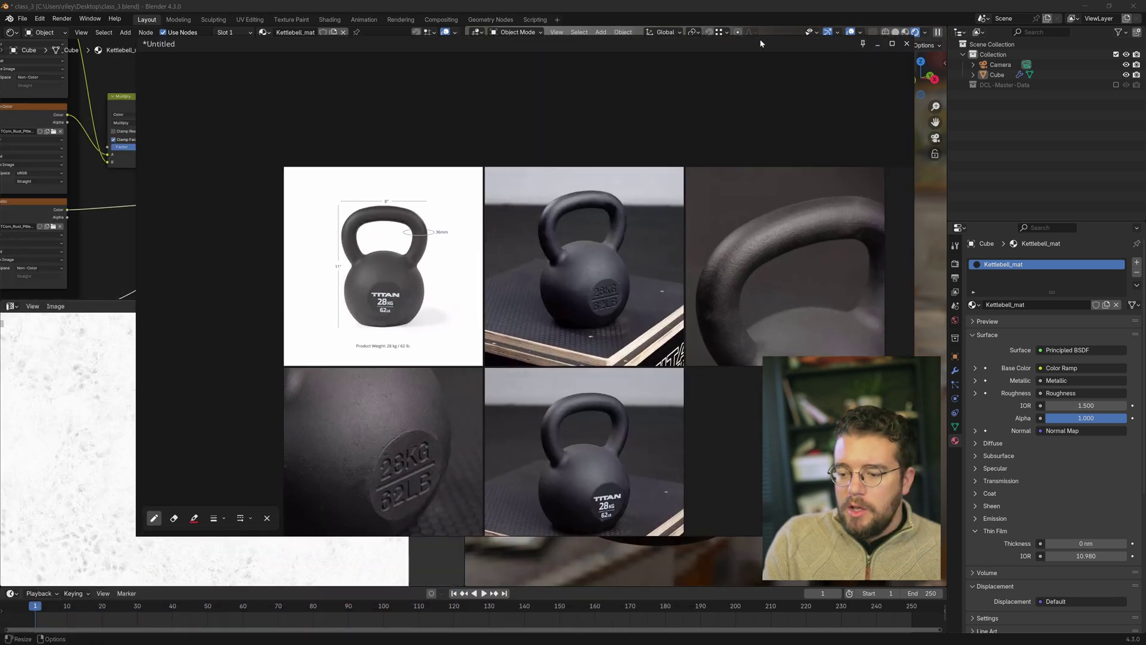
{"action": "scroll", "coordinate": [381, 300], "scroll_direction": "up", "scroll_amount": 10}
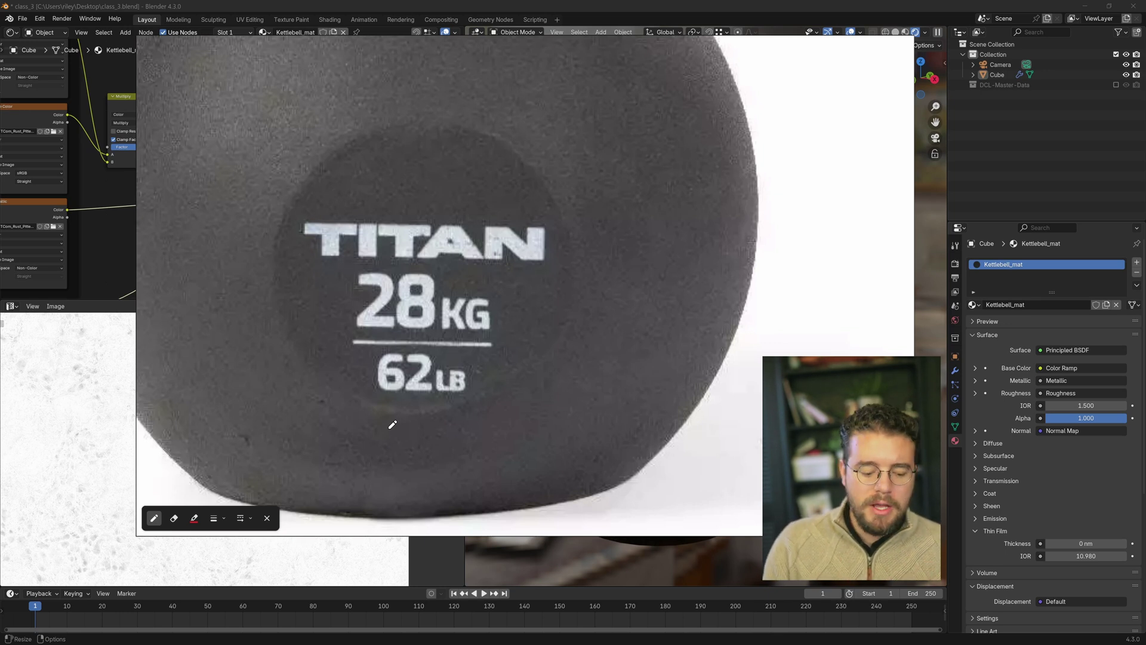
{"action": "left_click_drag", "start_coordinate": [672, 42], "coordinate": [660, 39]}
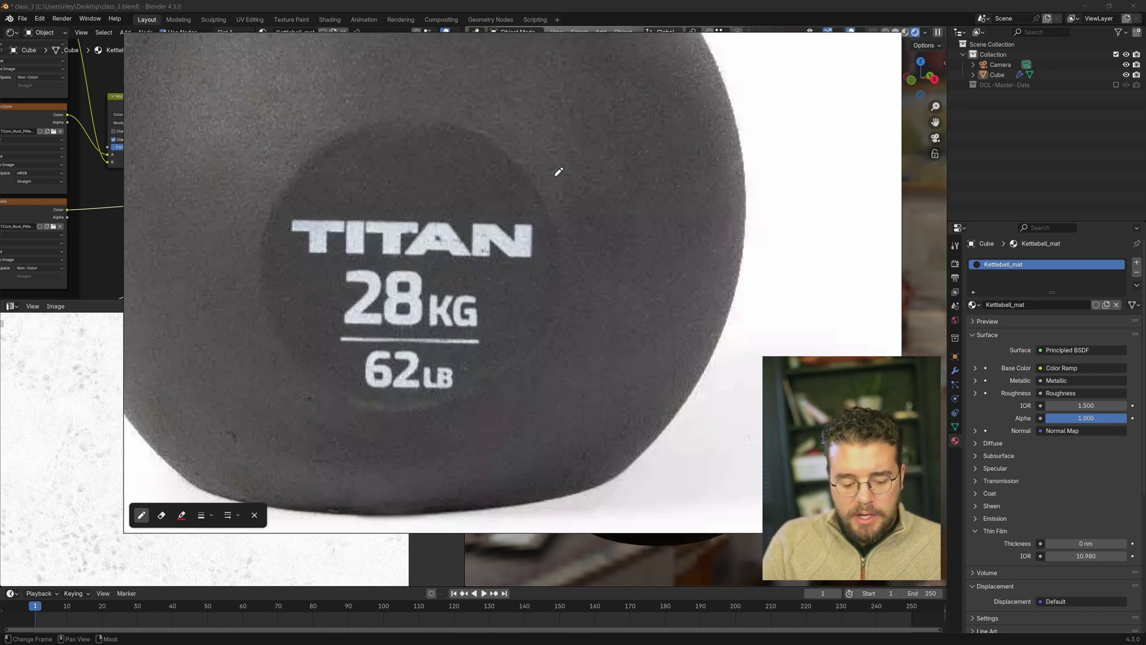
- Capture a screen snip of the TITAN 28 KG / 62 LB logo from the reference photo
{"action": "key", "text": "super+shift+s"}
{"action": "left_click_drag", "start_coordinate": [260, 197], "coordinate": [569, 417]}
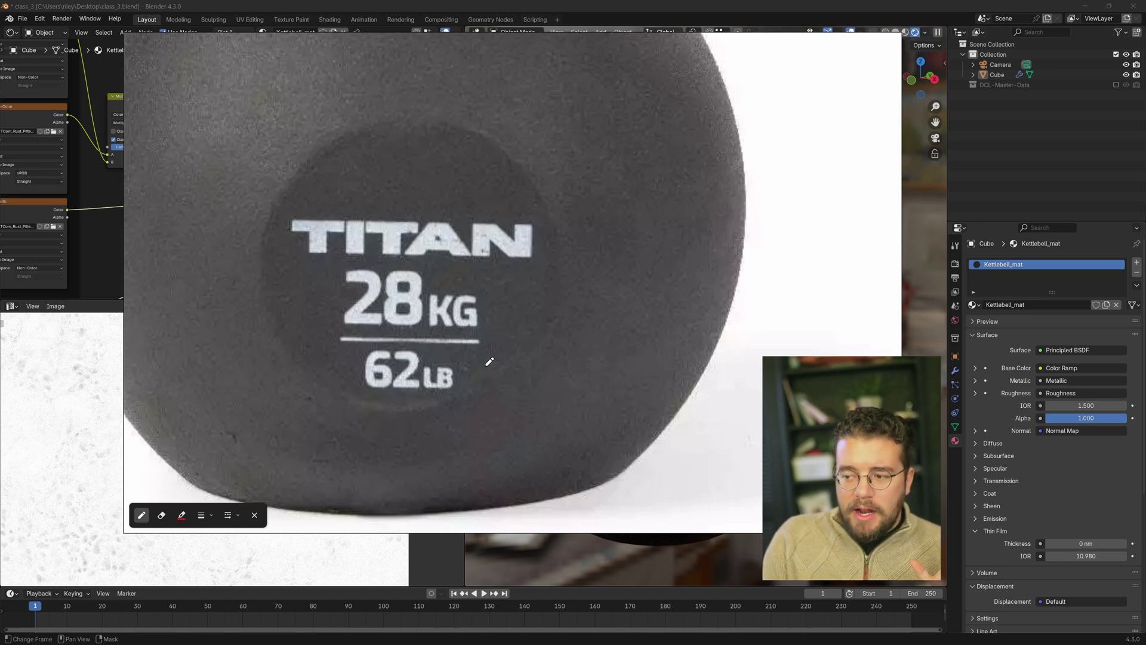
{"action": "mouse_move", "coordinate": [852, 44]}
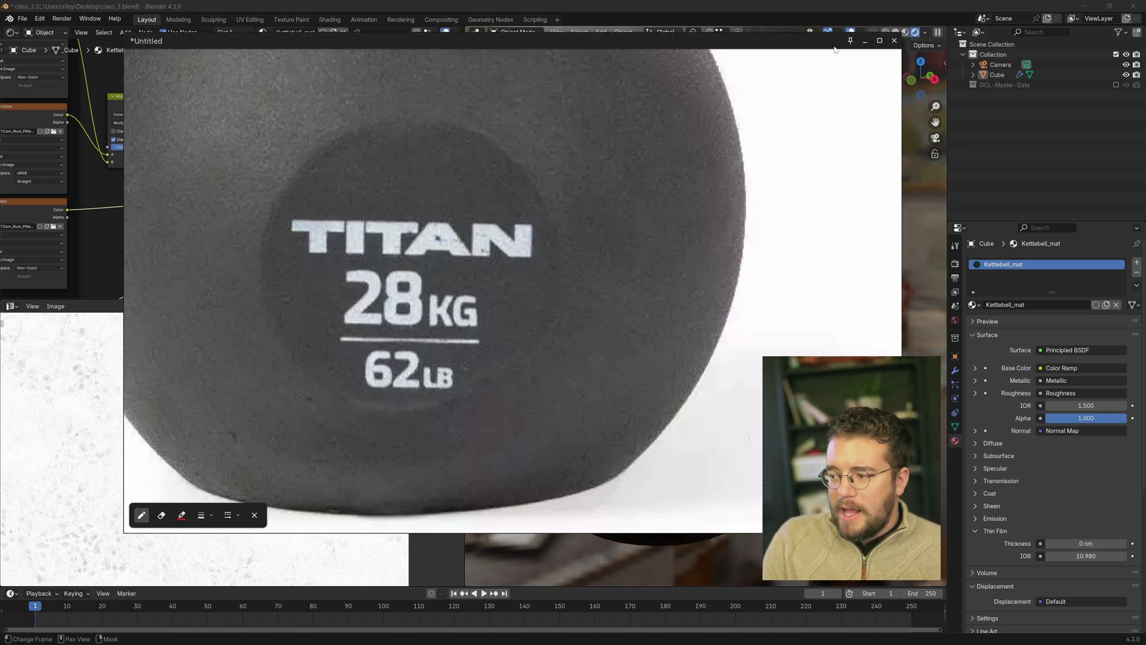
- Put away the screen snip and the Photoshop logo document, return to Blender, and save class_3.blend
{"action": "left_click", "coordinate": [865, 42]}
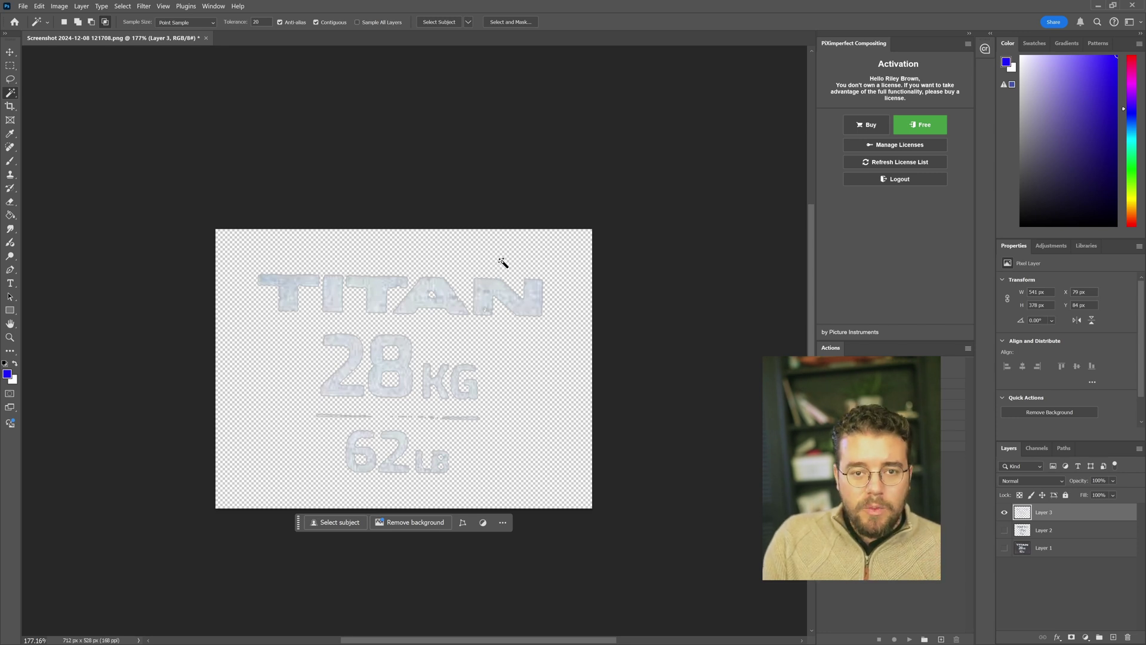
{"action": "left_click", "coordinate": [1097, 6]}
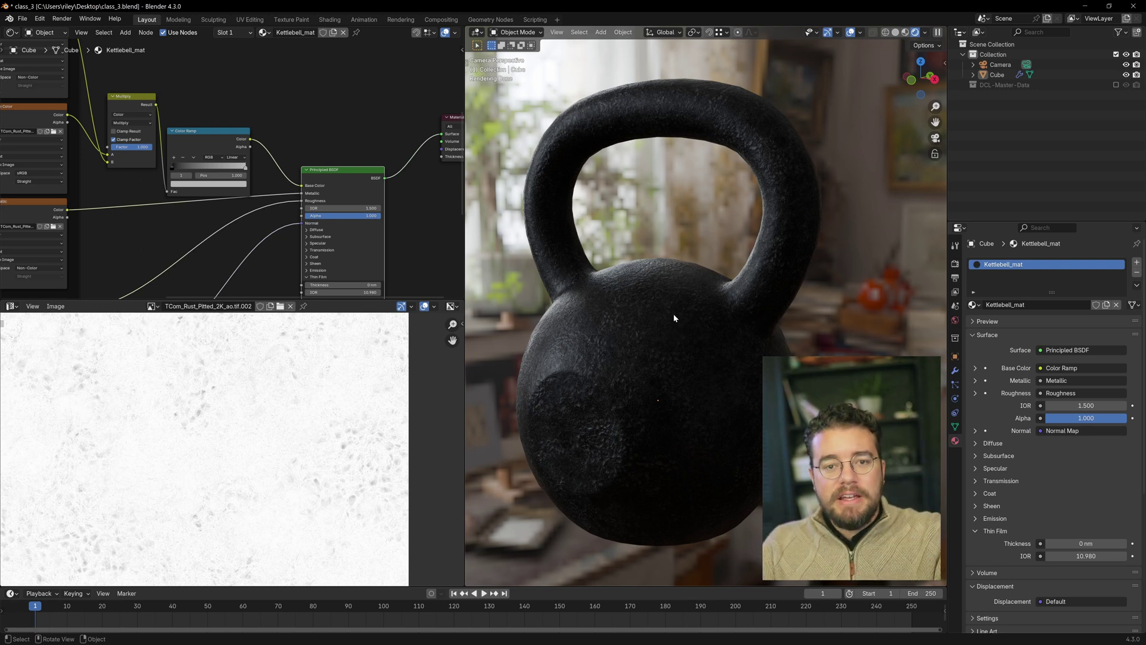
{"action": "middle_click_drag", "start_coordinate": [630, 328], "coordinate": [649, 293], "text": "shift"}
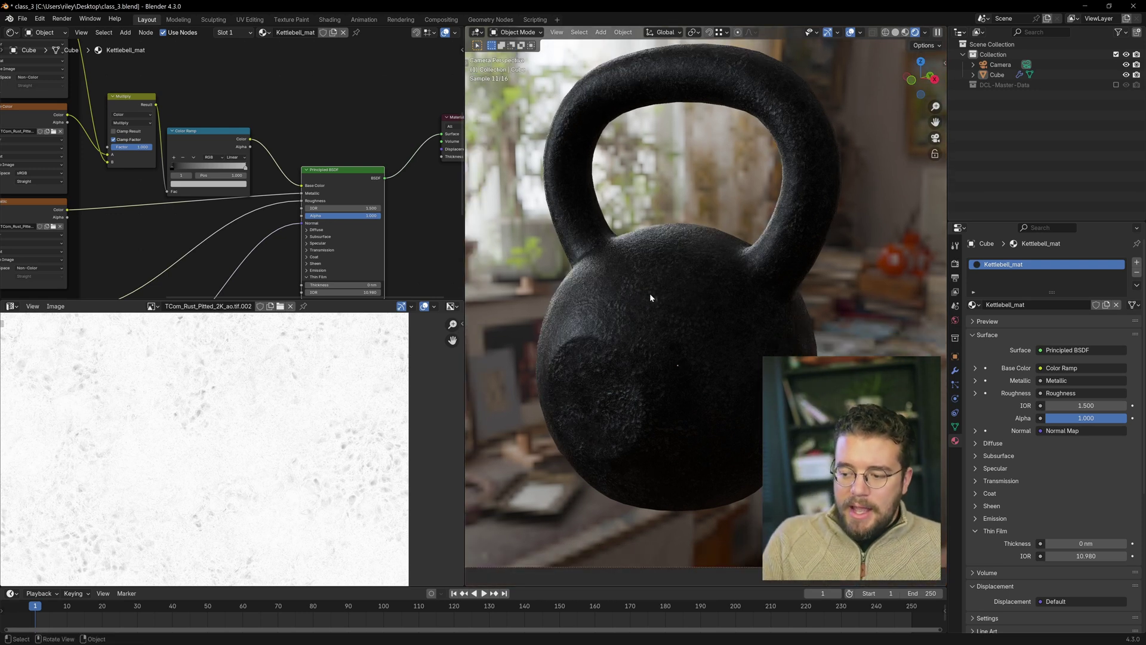
{"action": "key", "text": "ctrl+s"}
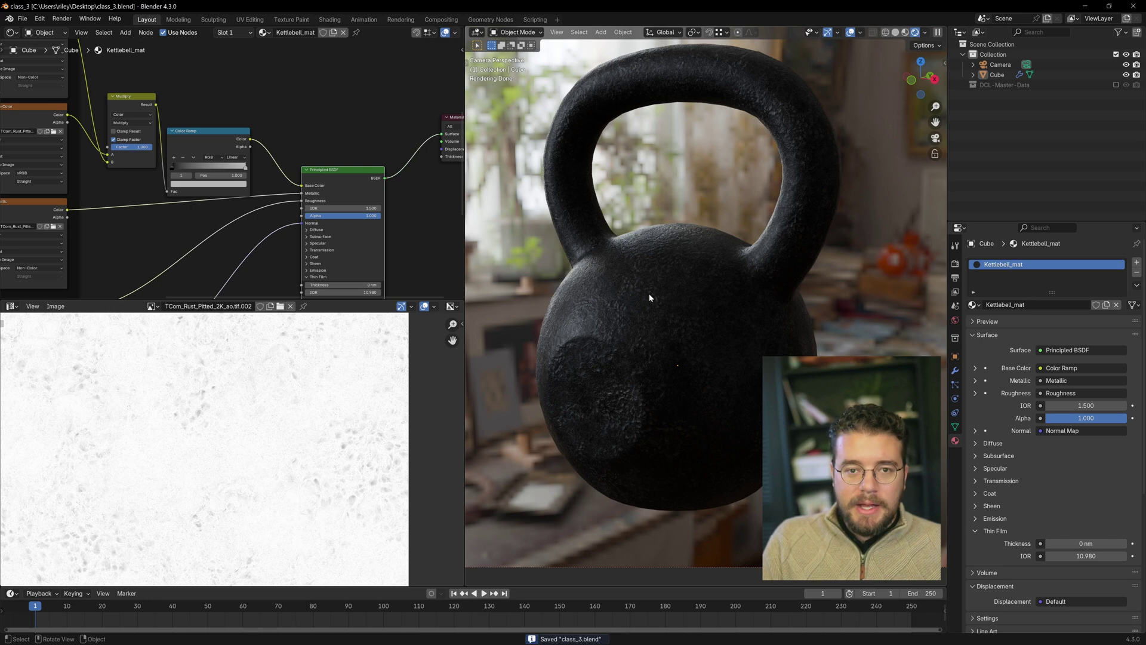
- Open Blender's Preferences, search the downloadable extensions for "decal", and clear the search
{"action": "left_click", "coordinate": [40, 19]}
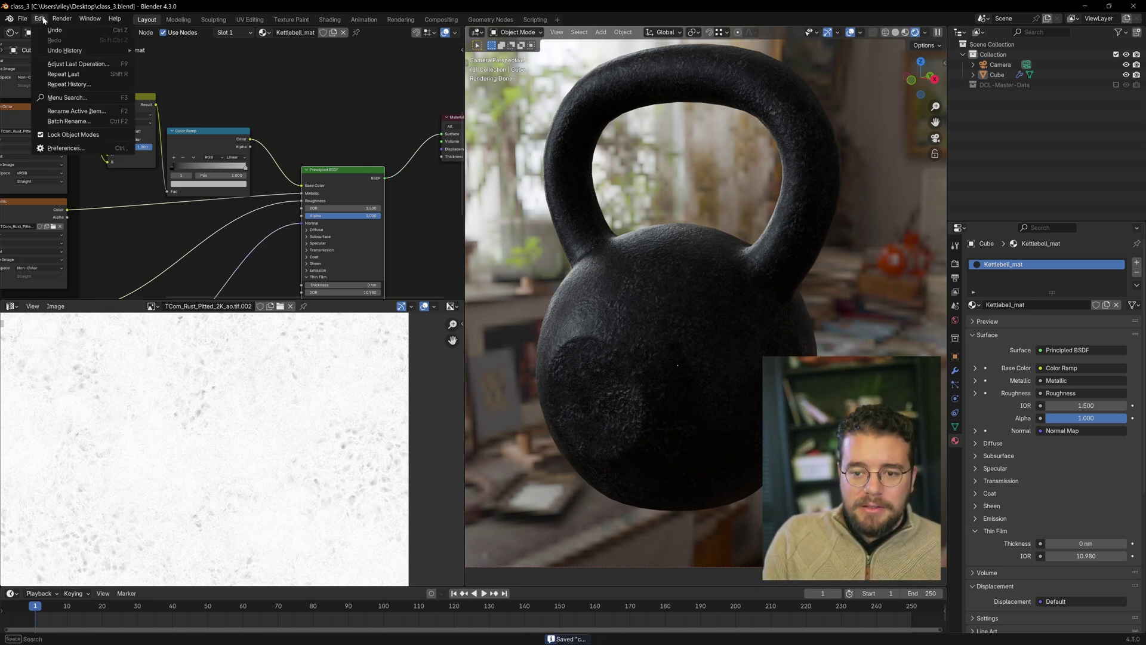
{"action": "left_click", "coordinate": [66, 148]}
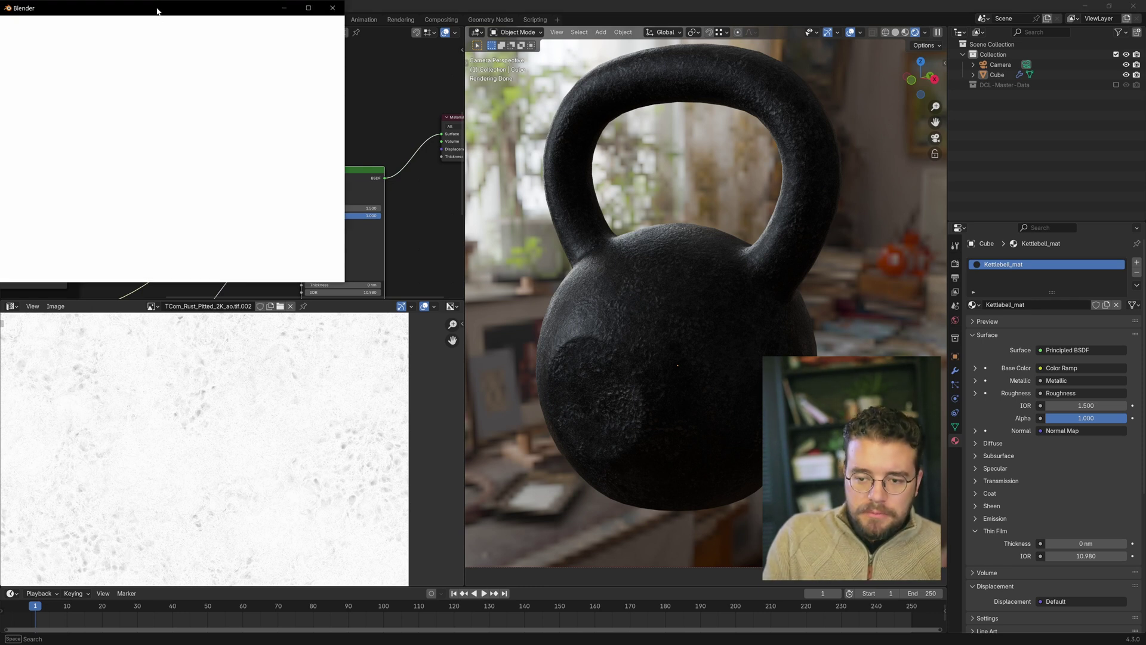
{"action": "left_click_drag", "start_coordinate": [158, 11], "coordinate": [293, 103]}
{"action": "left_click", "coordinate": [190, 188]}
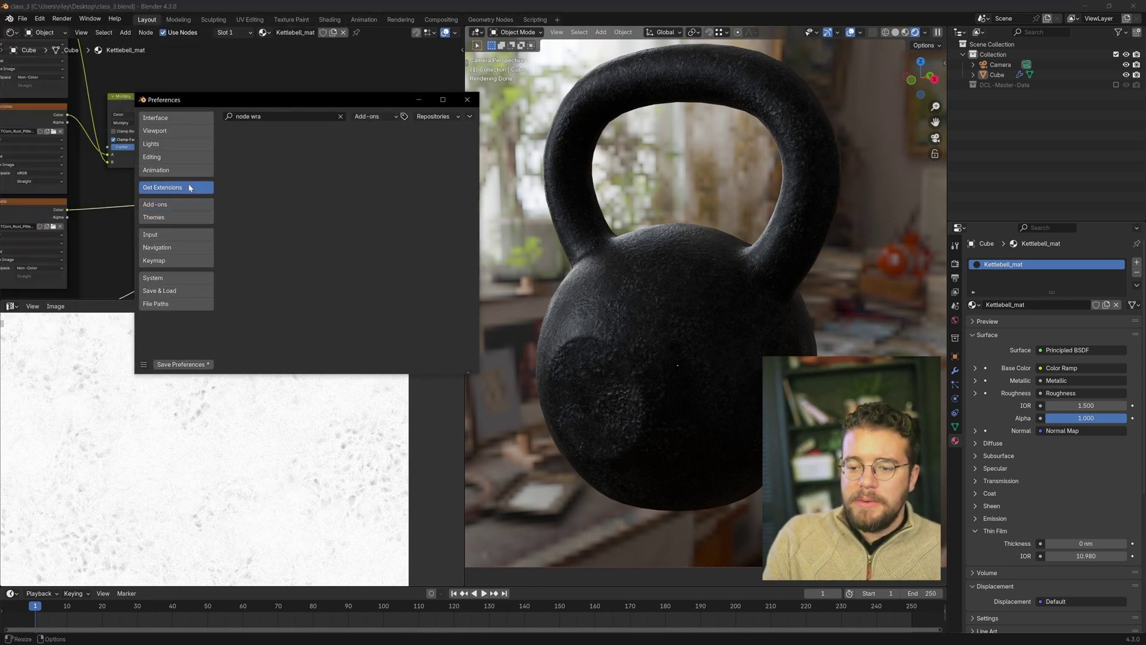
{"action": "left_click", "coordinate": [256, 116]}
{"action": "key", "text": "BackSpace"}
{"action": "type", "text": "decal"}
{"action": "key", "text": "BackSpace"}
{"action": "key", "text": "BackSpace"}
{"action": "key", "text": "BackSpace"}
{"action": "key", "text": "BackSpace"}
{"action": "key", "text": "BackSpace"}
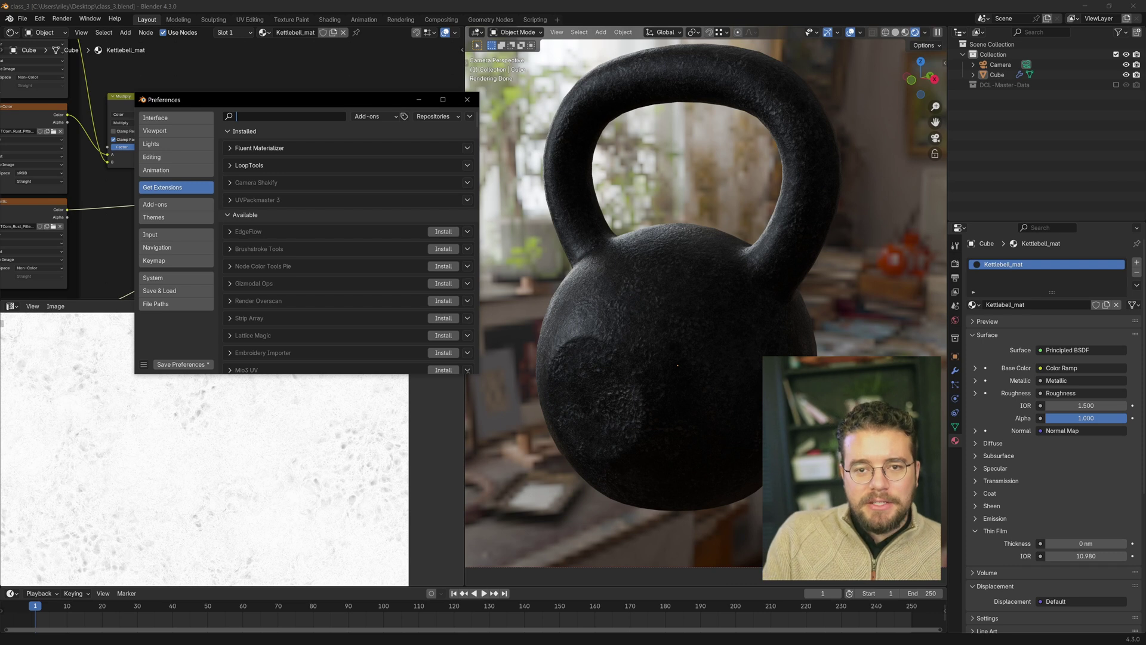
- Show the full list of add-ons in the Preferences and look at the option to install one from disk
{"action": "left_click", "coordinate": [178, 209]}
{"action": "left_click", "coordinate": [340, 116]}
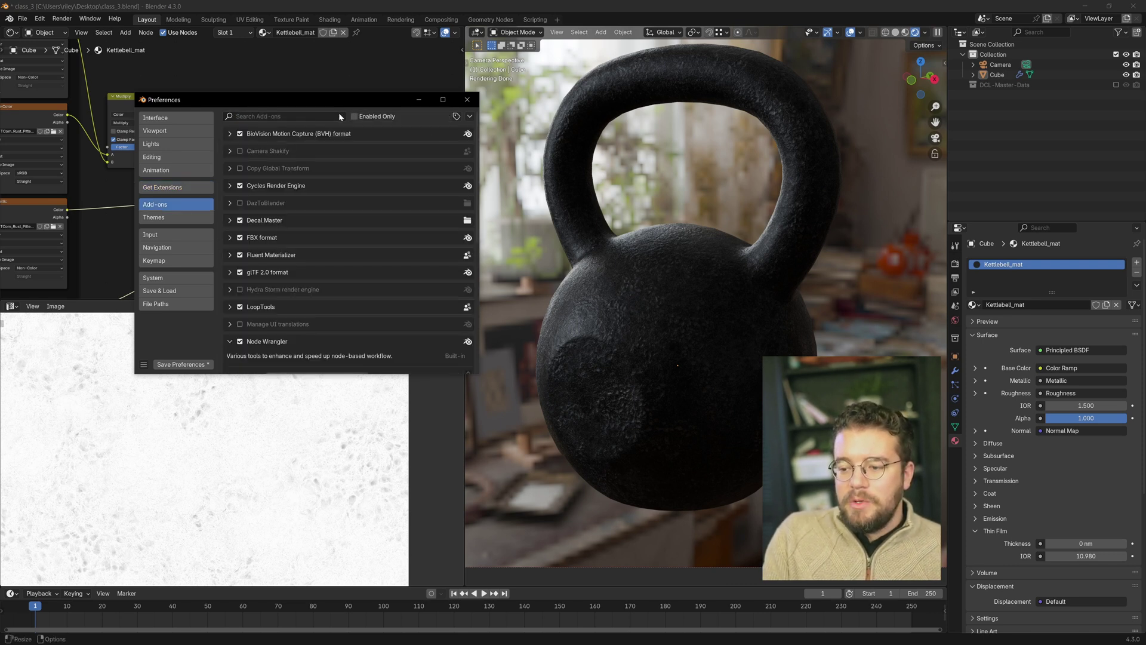
{"action": "left_click", "coordinate": [471, 116]}
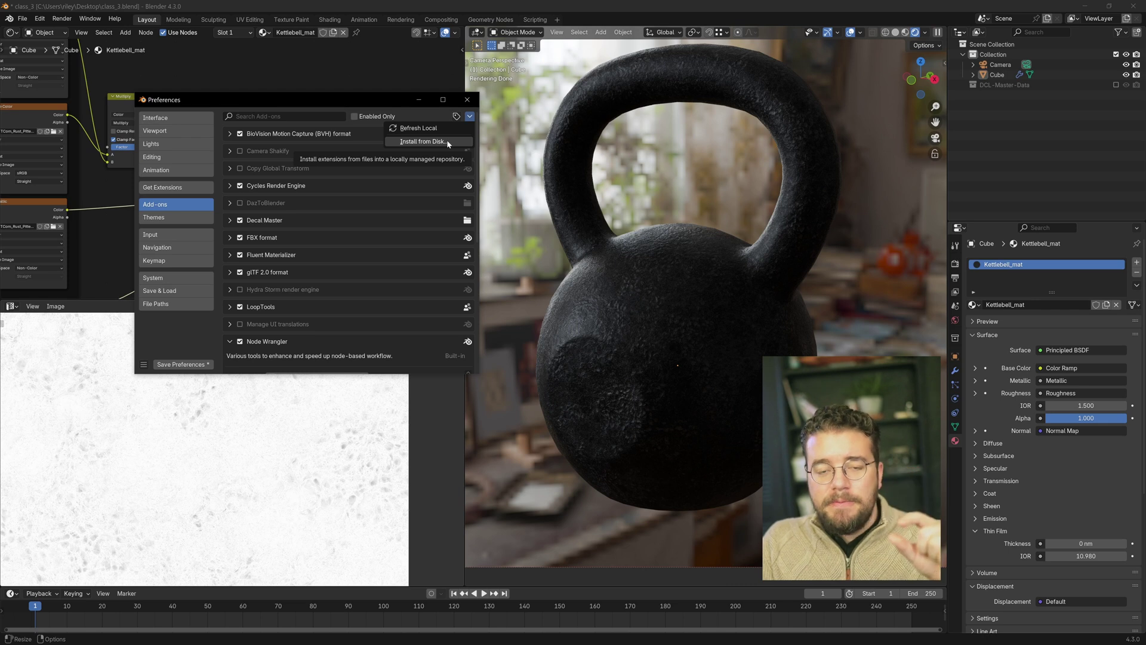
{"action": "left_click", "coordinate": [422, 142]}
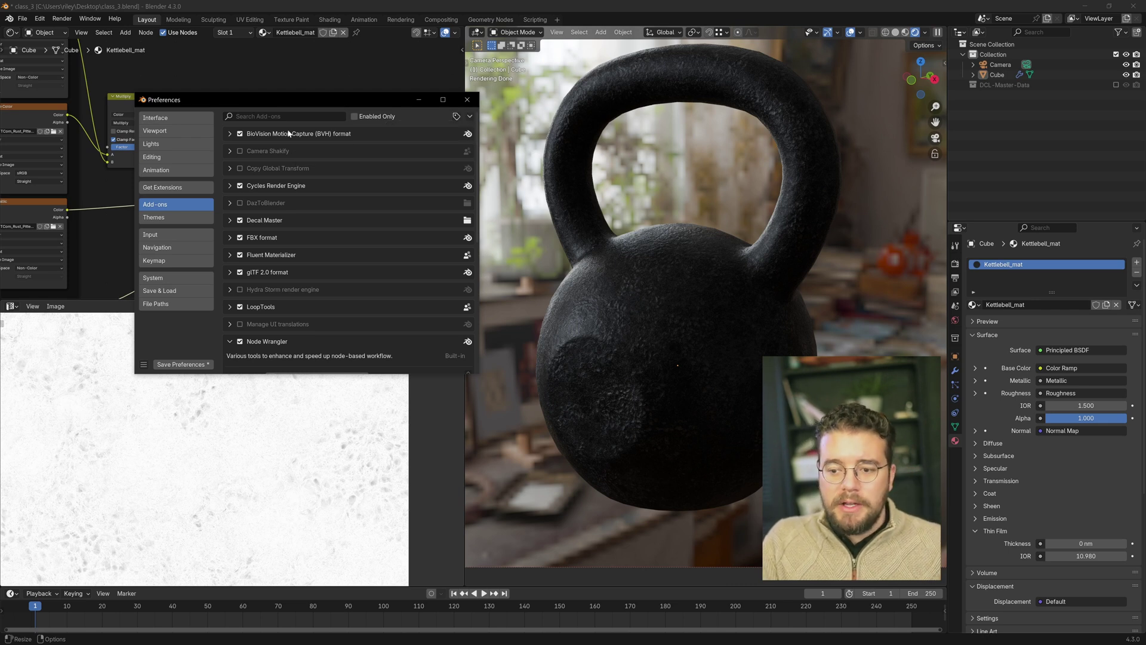
- Find Decal Master by filtering the add-ons for "decal", expand its details, then save and close the Preferences
{"action": "type", "text": "decal"}
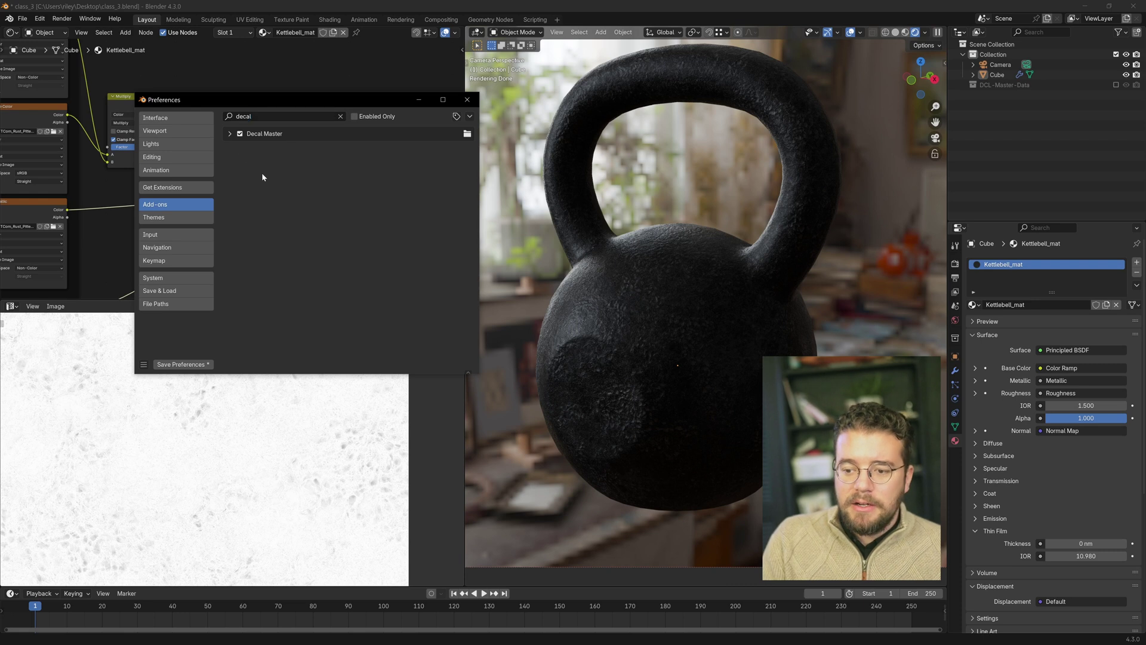
{"action": "left_click", "coordinate": [229, 134]}
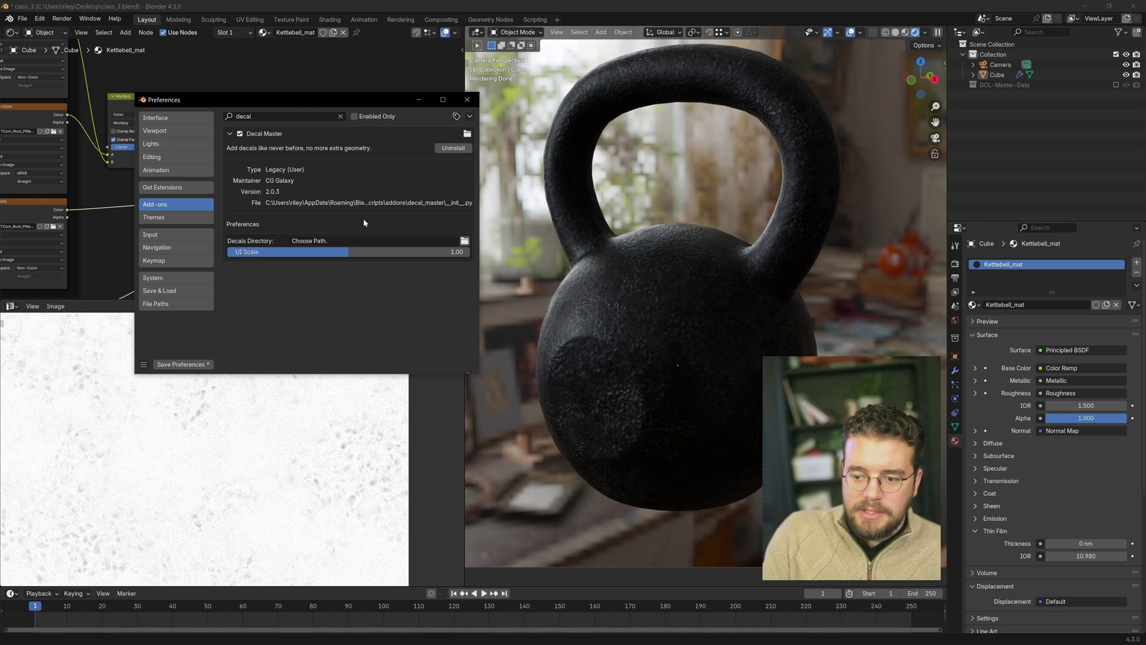
{"action": "left_click", "coordinate": [182, 364]}
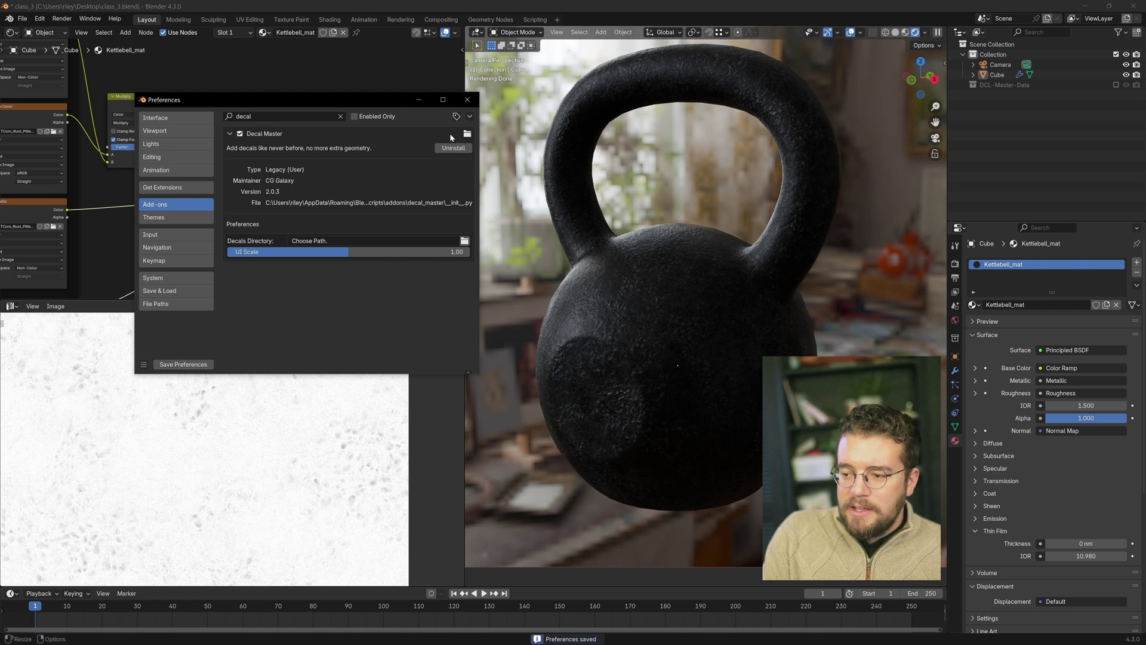
{"action": "left_click", "coordinate": [467, 100]}
- Enlarge the 3D viewport, save the file, and set the viewport to Solid shading
{"action": "left_click_drag", "start_coordinate": [466, 216], "coordinate": [51, 206]}
{"action": "key", "text": "Home"}
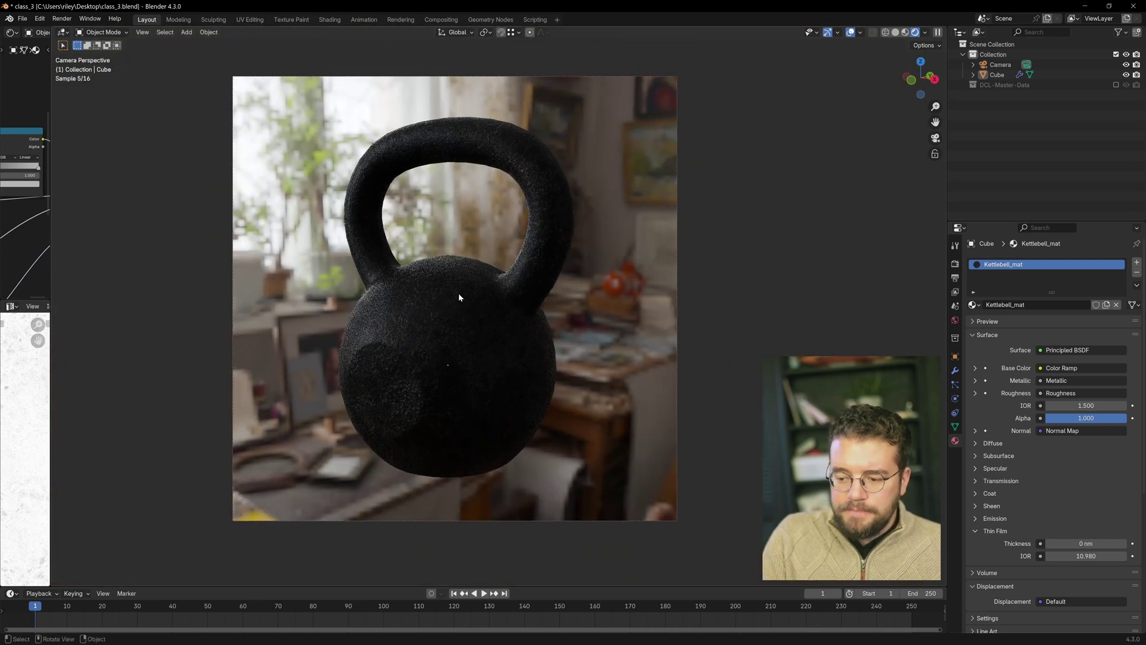
{"action": "scroll", "coordinate": [459, 290], "scroll_direction": "up", "scroll_amount": 2}
{"action": "key", "text": "ctrl+s"}
{"action": "key", "text": "z"}
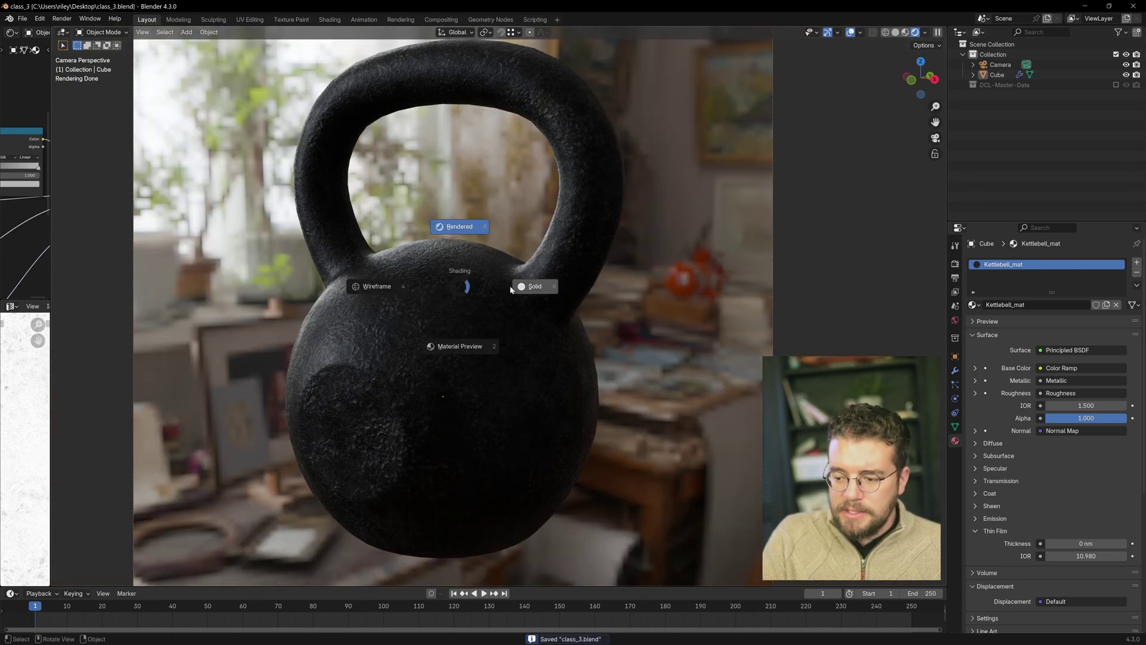
{"action": "left_click", "coordinate": [513, 288]}
{"action": "scroll", "coordinate": [471, 303], "scroll_direction": "down", "scroll_amount": 2}
{"action": "middle_click_drag", "start_coordinate": [471, 302], "coordinate": [495, 313]}
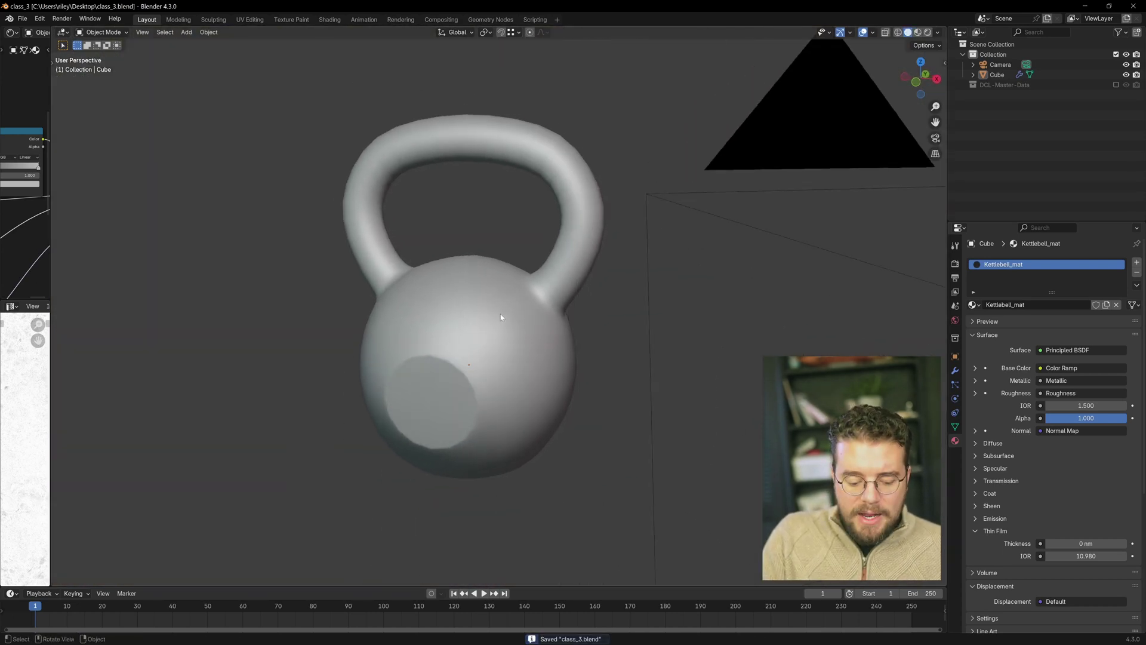
- Select the kettlebell and add the Decal Master DCL Setup to its material
{"action": "key", "text": "n"}
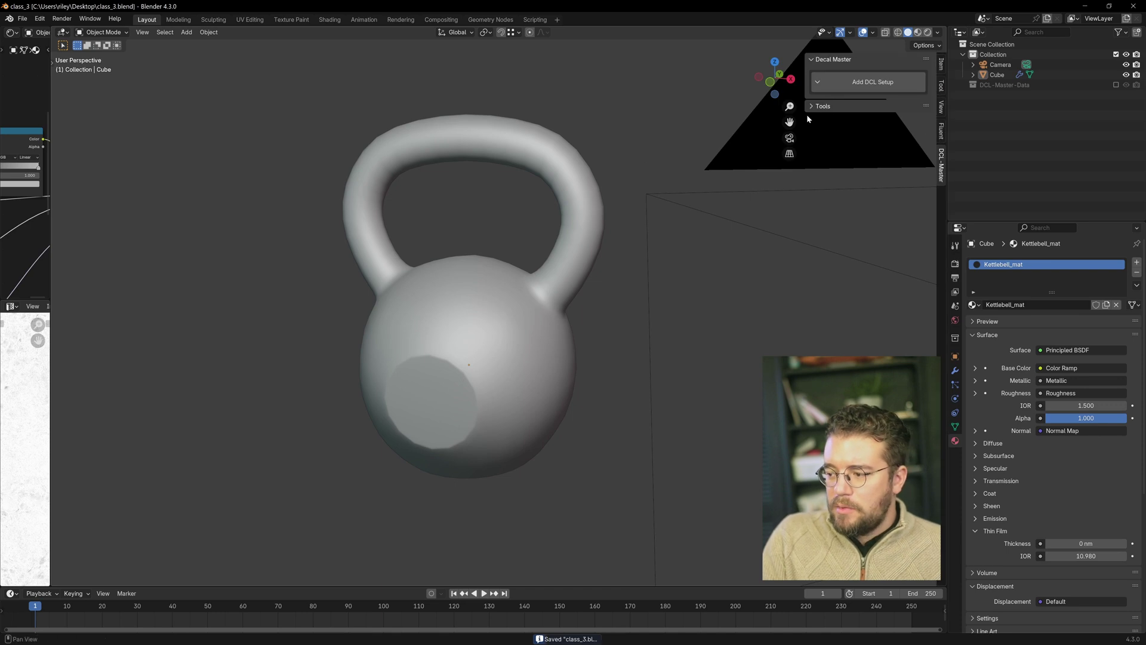
{"action": "left_click", "coordinate": [941, 66]}
{"action": "left_click", "coordinate": [940, 89]}
{"action": "left_click", "coordinate": [941, 109]}
{"action": "left_click", "coordinate": [942, 132]}
{"action": "left_click", "coordinate": [941, 168]}
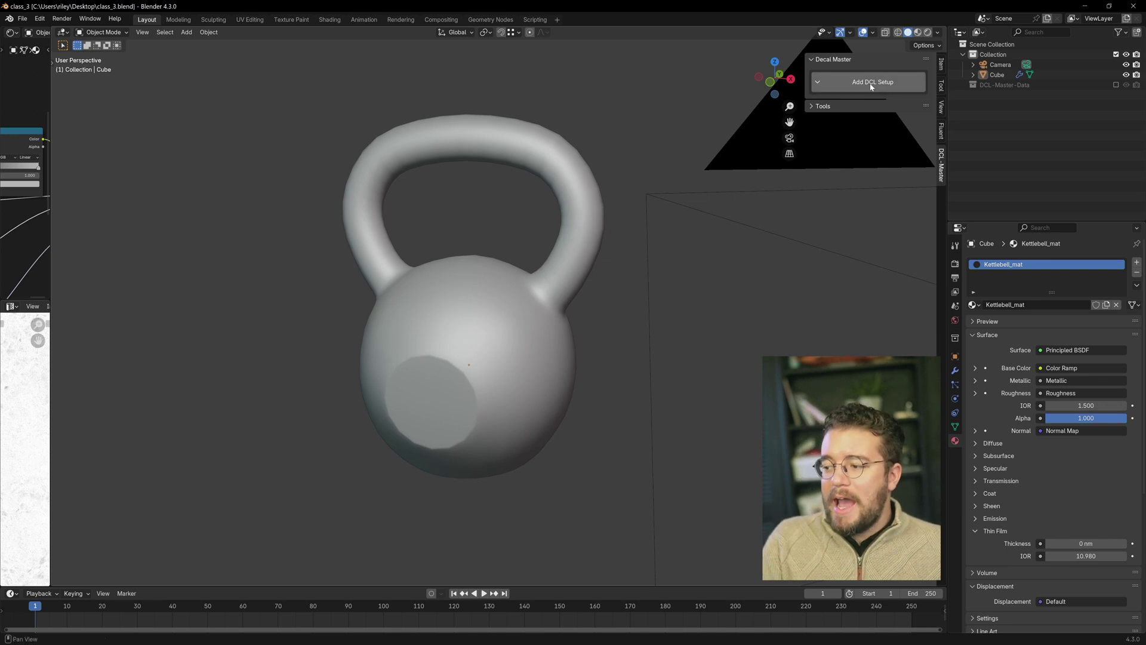
{"action": "left_click", "coordinate": [524, 149]}
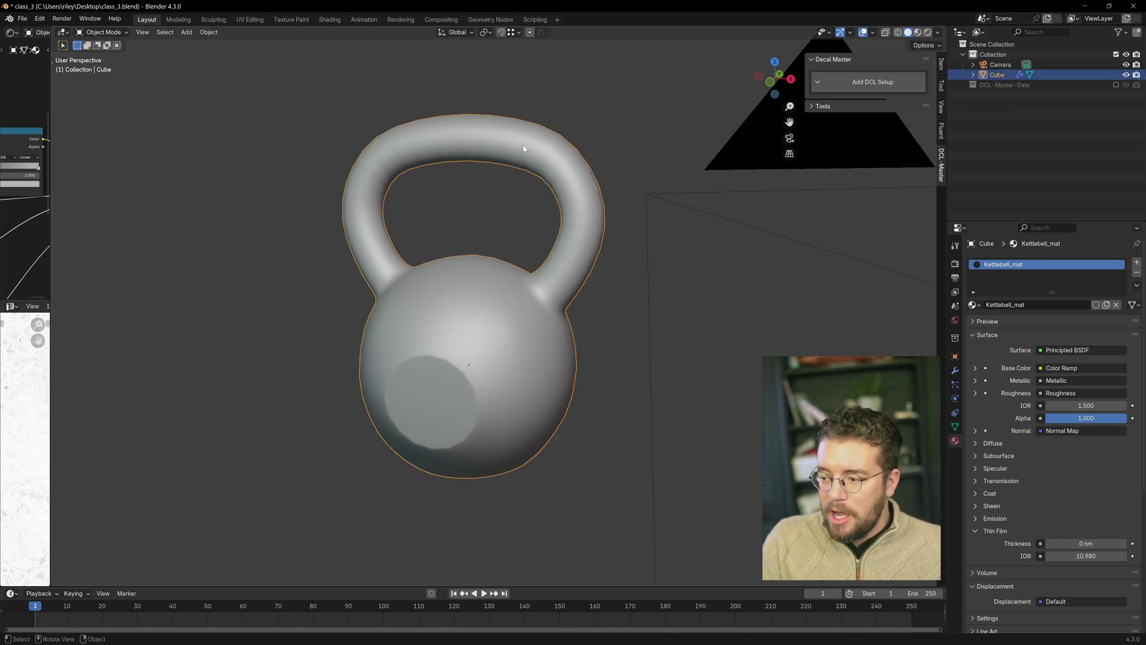
{"action": "left_click", "coordinate": [882, 87]}
- Examine the DCL-Master node in the kettlebell's material node tree, then enlarge the 3D viewport again
{"action": "left_click_drag", "start_coordinate": [50, 250], "coordinate": [525, 268]}
{"action": "scroll", "coordinate": [330, 187], "scroll_direction": "down", "scroll_amount": 1}
{"action": "scroll", "coordinate": [330, 187], "scroll_direction": "down", "scroll_amount": 4}
{"action": "middle_click_drag", "start_coordinate": [450, 147], "coordinate": [346, 153]}
{"action": "scroll", "coordinate": [340, 148], "scroll_direction": "up", "scroll_amount": 7}
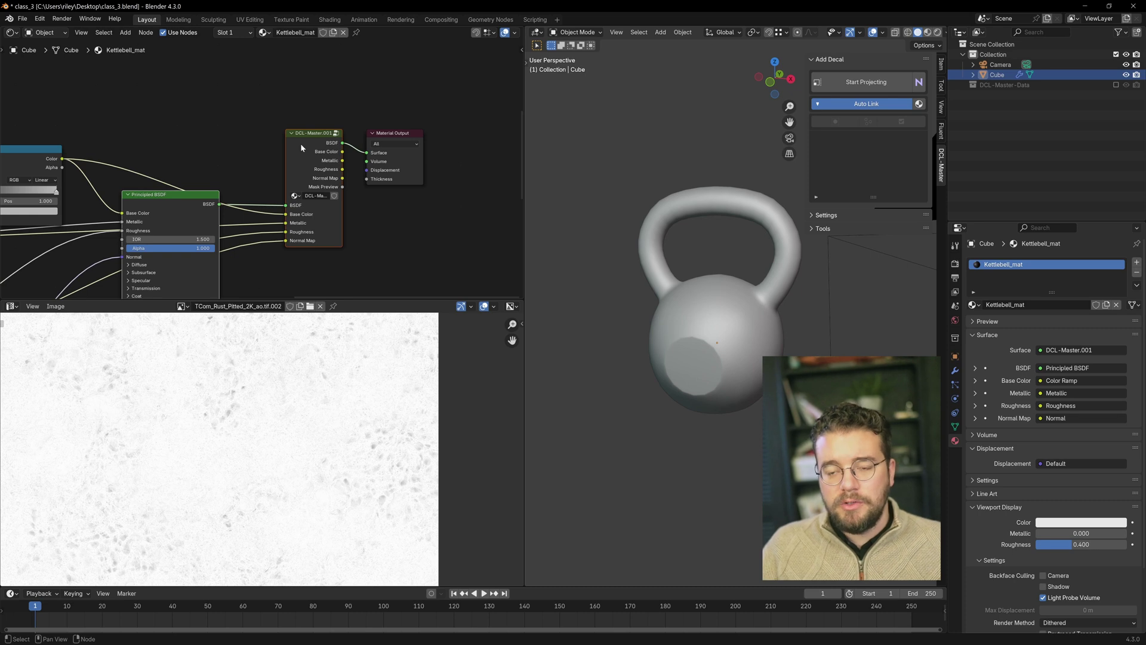
{"action": "left_click_drag", "start_coordinate": [523, 185], "coordinate": [25, 197]}
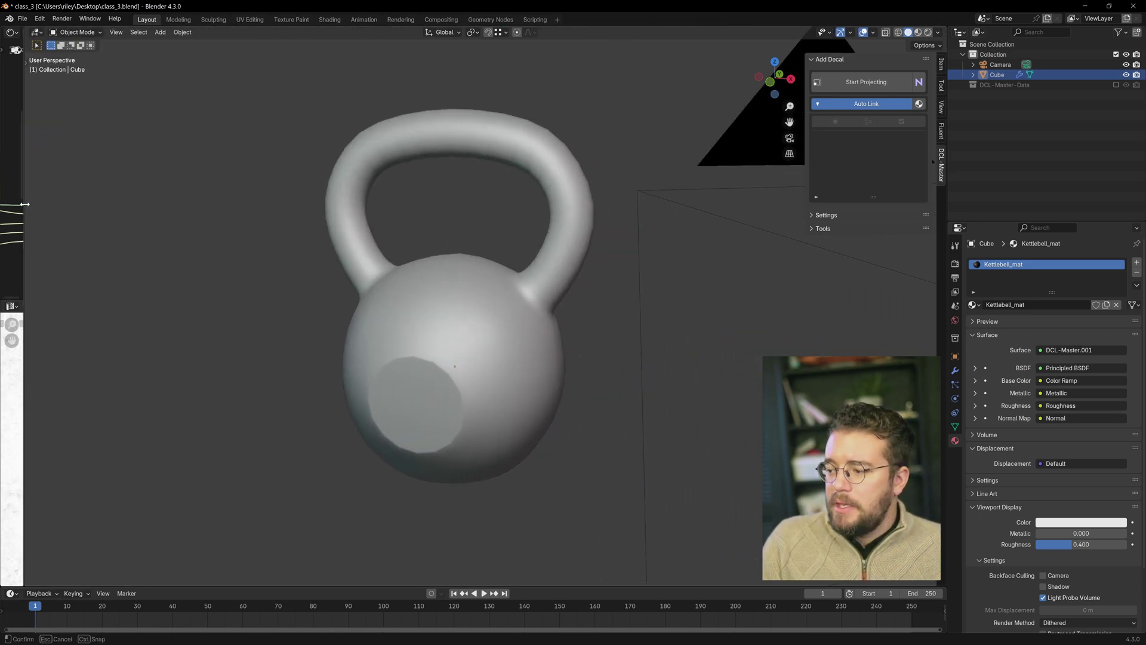
- Start decal projection and line up the placeholder with the flat circular face on the kettlebell's front
{"action": "left_click", "coordinate": [862, 88]}
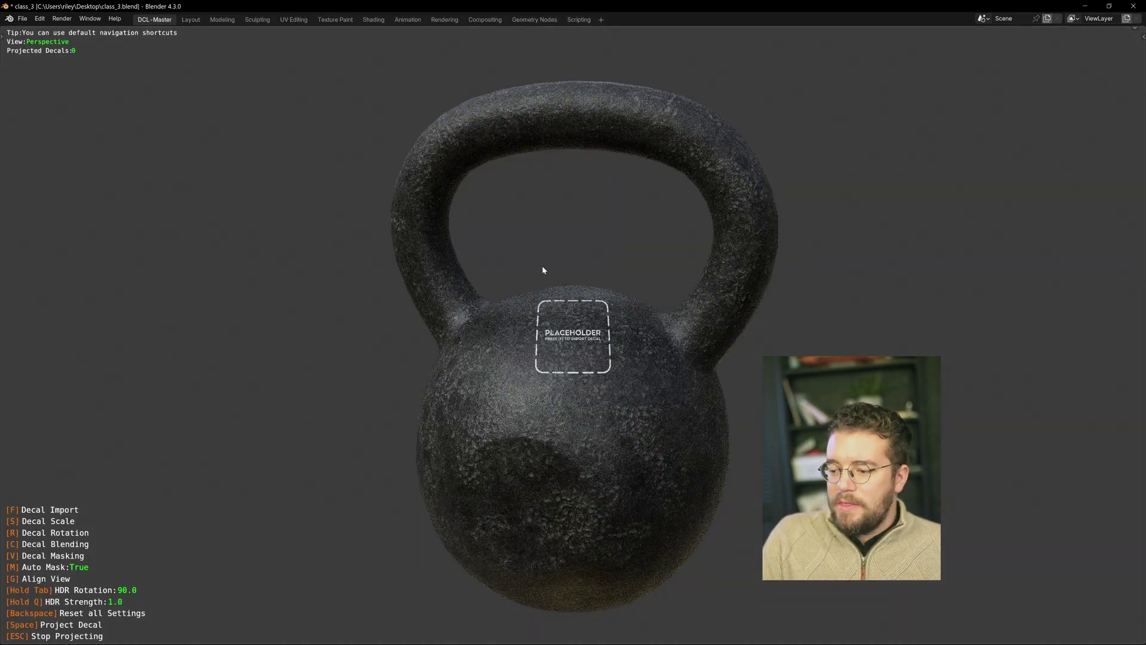
{"action": "middle_click_drag", "start_coordinate": [585, 355], "coordinate": [619, 247]}
{"action": "scroll", "coordinate": [623, 305], "scroll_direction": "up", "scroll_amount": 1}
{"action": "middle_click_drag", "start_coordinate": [623, 304], "coordinate": [652, 298], "text": "shift"}
- Resize the placeholder decal to fit inside the circular face, try out its rotation, and fine-tune its alignment
{"action": "key", "text": "s"}
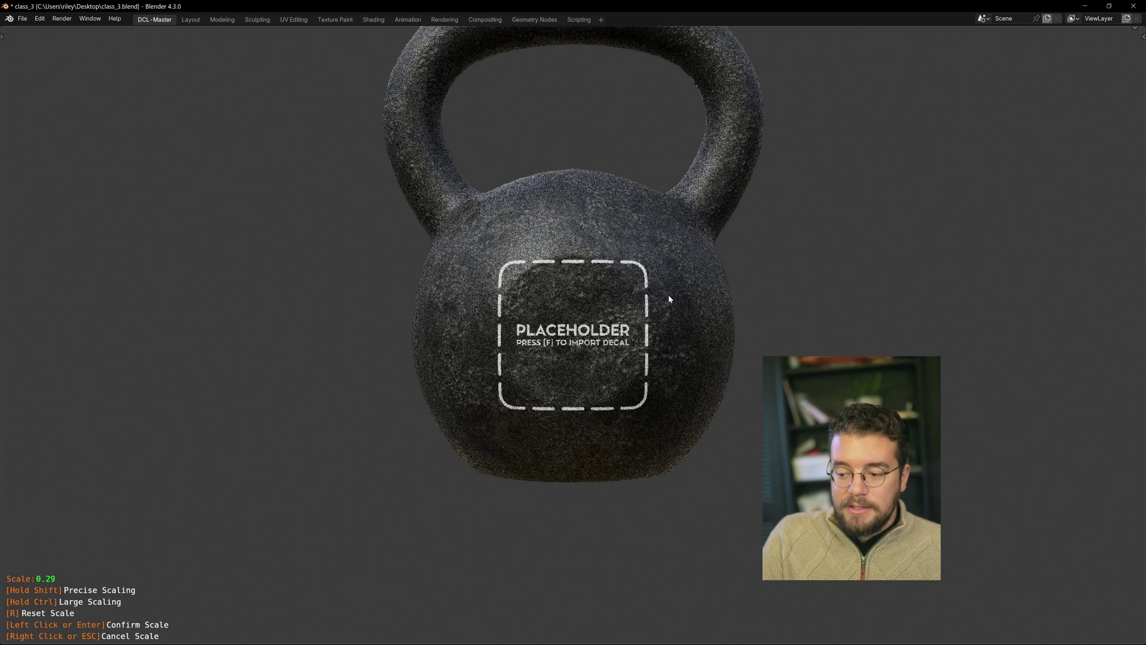
{"action": "left_click", "coordinate": [661, 300]}
{"action": "key", "text": "r"}
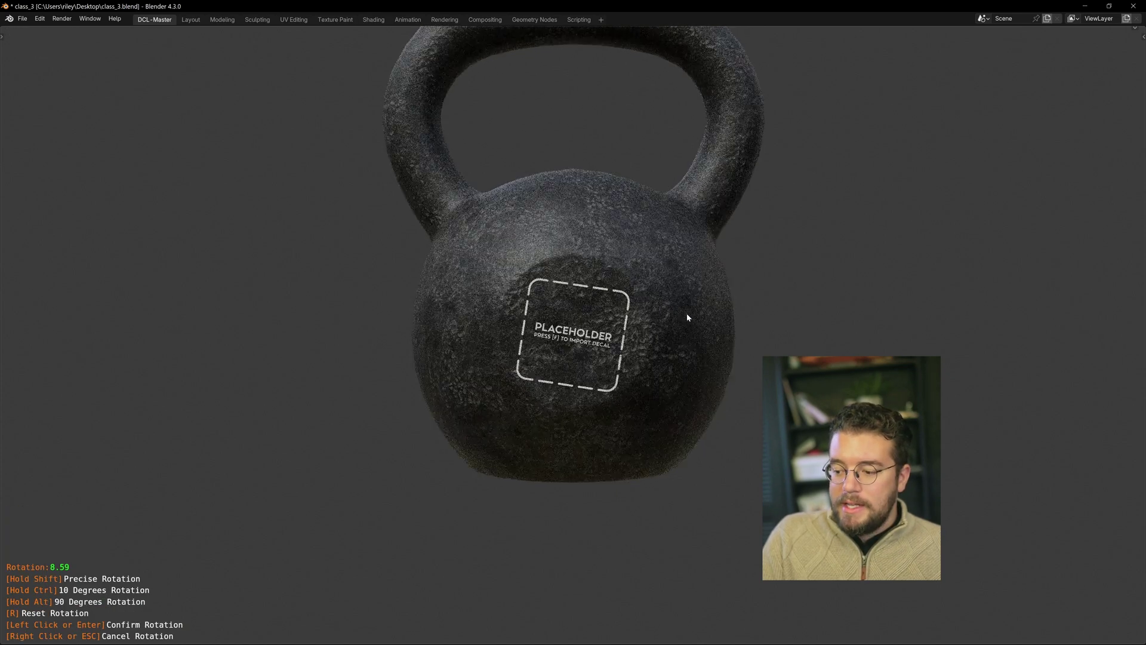
{"action": "key", "text": "r"}
{"action": "left_click", "coordinate": [678, 284]}
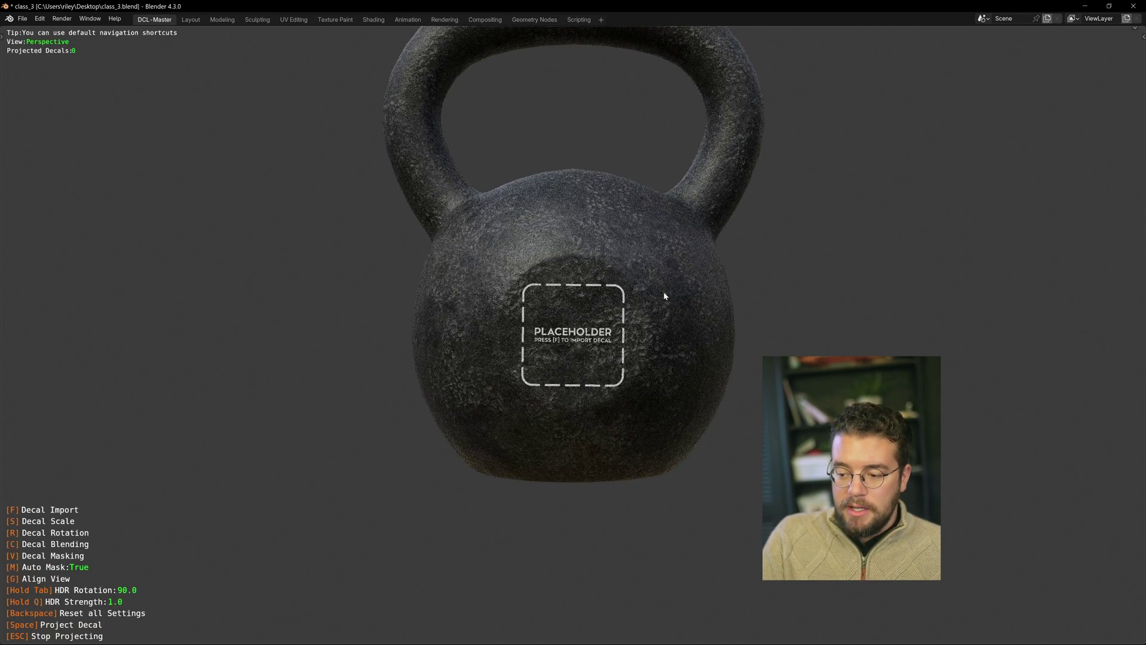
{"action": "middle_click_drag", "start_coordinate": [650, 303], "coordinate": [643, 300]}
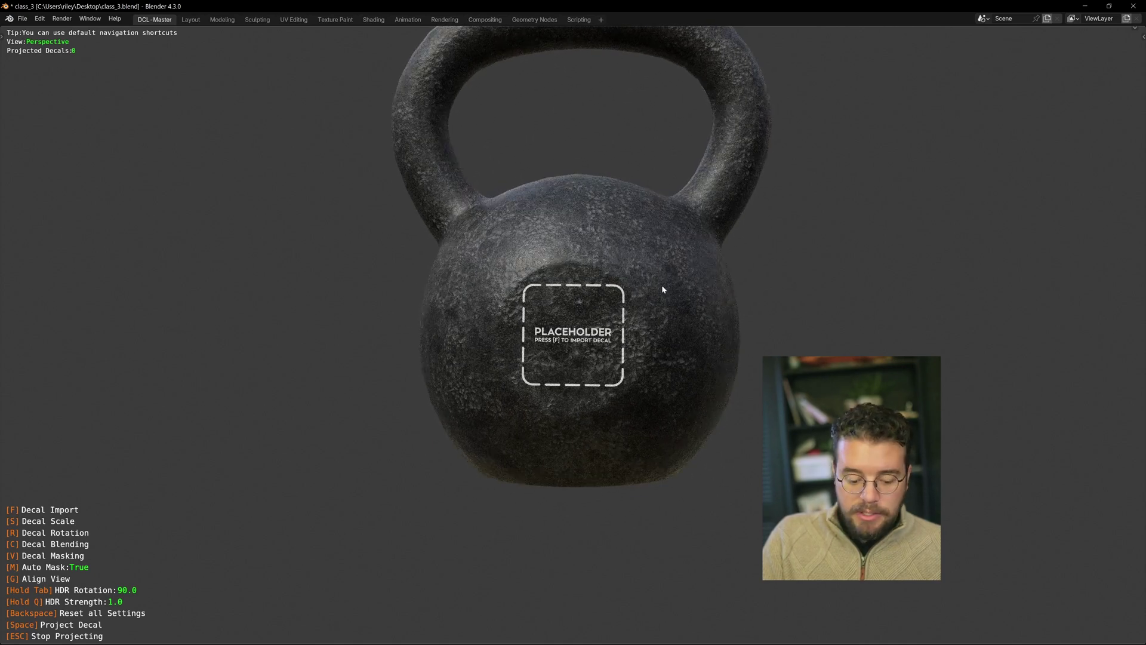
{"action": "key", "text": "r"}
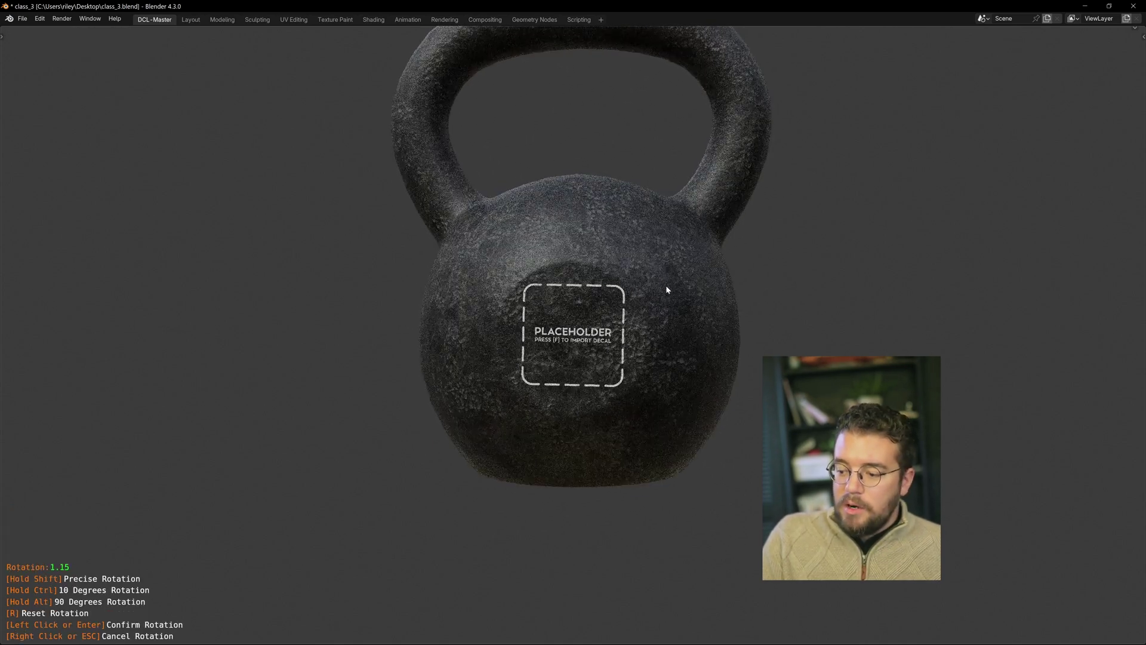
{"action": "left_click", "coordinate": [666, 287]}
{"action": "middle_click_drag", "start_coordinate": [634, 301], "coordinate": [636, 299]}
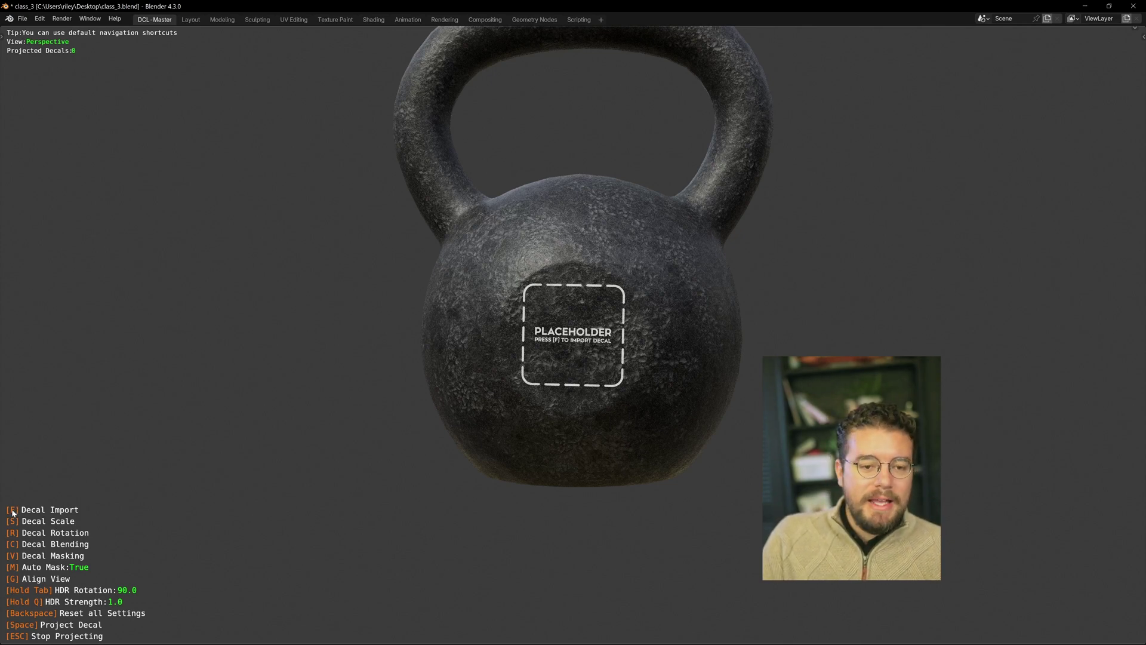
- Import the TITAN 28 KG / 62 LB logo image from the Downloads folder as the decal
{"action": "key", "text": "f"}
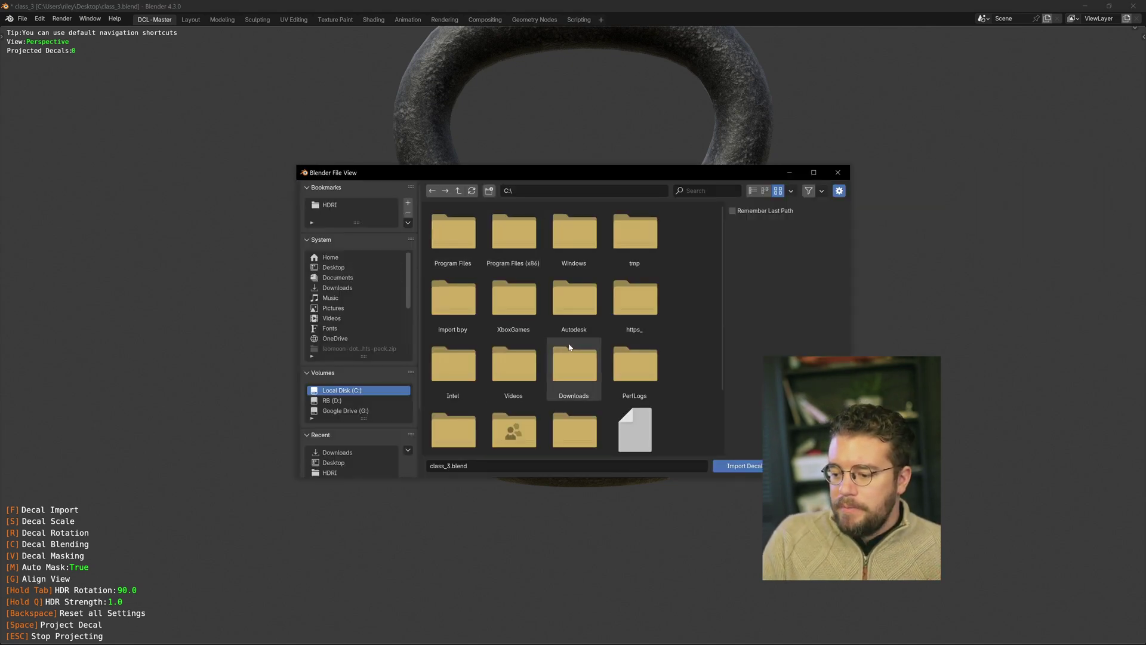
{"action": "scroll", "coordinate": [567, 346], "scroll_direction": "down", "scroll_amount": 1}
{"action": "left_click", "coordinate": [350, 269]}
{"action": "left_click", "coordinate": [352, 287]}
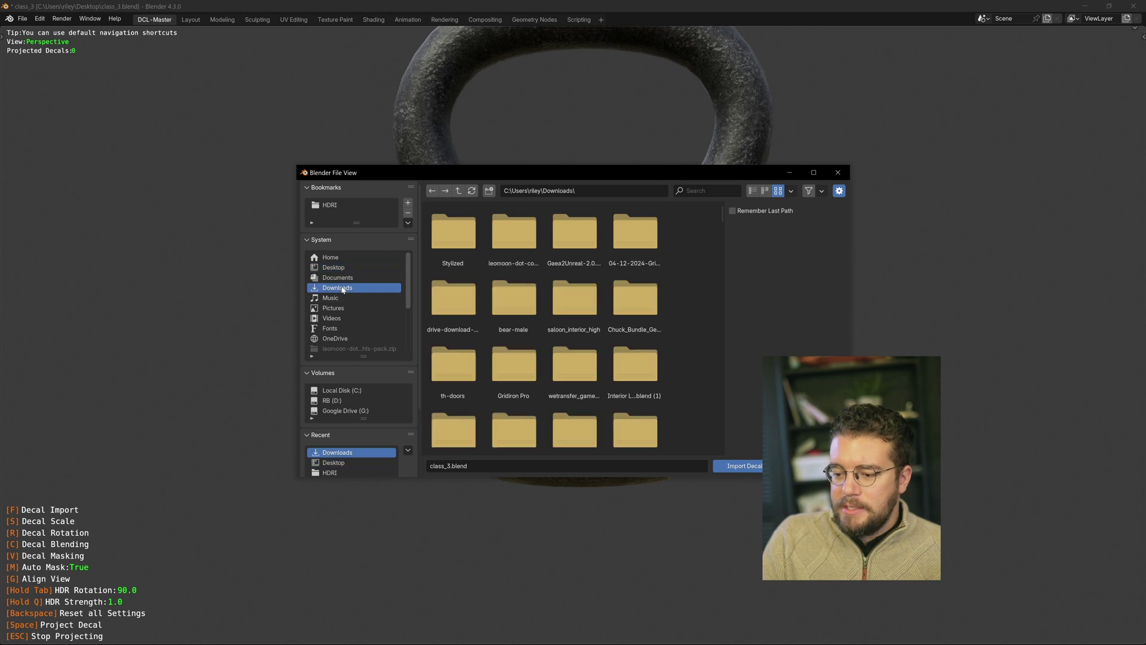
{"action": "scroll", "coordinate": [502, 280], "scroll_direction": "down", "scroll_amount": 5}
{"action": "left_click", "coordinate": [512, 322]}
{"action": "left_click", "coordinate": [749, 466]}
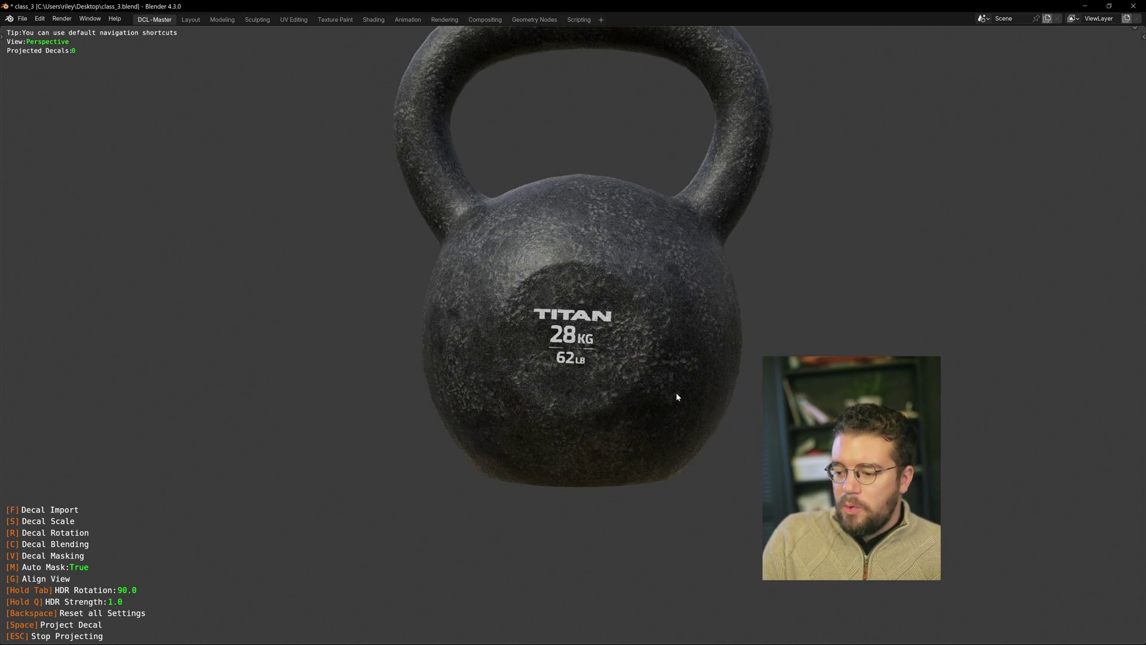
- Scale the TITAN decal to about 0.52, rotate it about -2 degrees, and center it on the circular face
{"action": "key", "text": "s"}
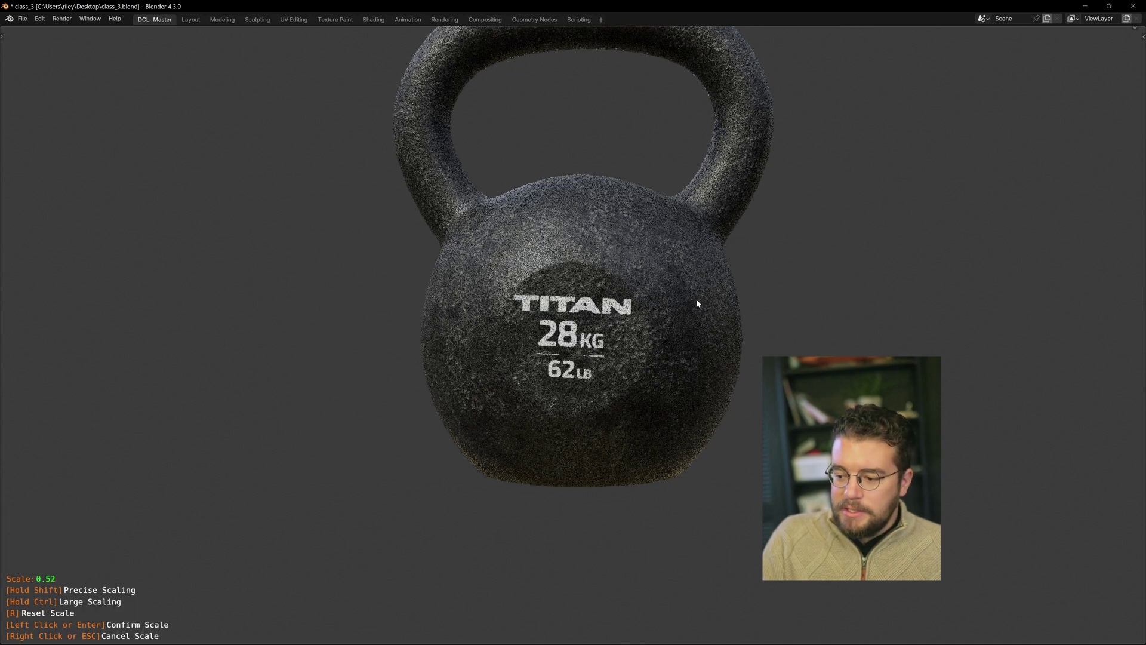
{"action": "left_click", "coordinate": [704, 291]}
{"action": "key", "text": "r"}
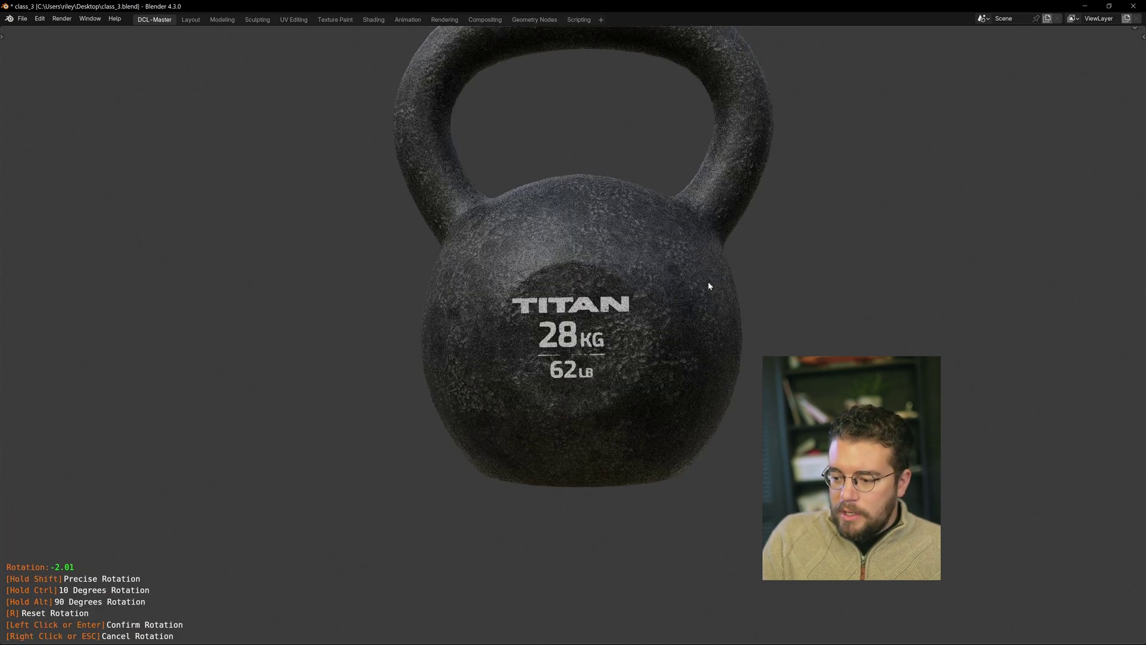
{"action": "left_click", "coordinate": [697, 309]}
{"action": "middle_click_drag", "start_coordinate": [697, 305], "coordinate": [692, 304], "text": "shift"}
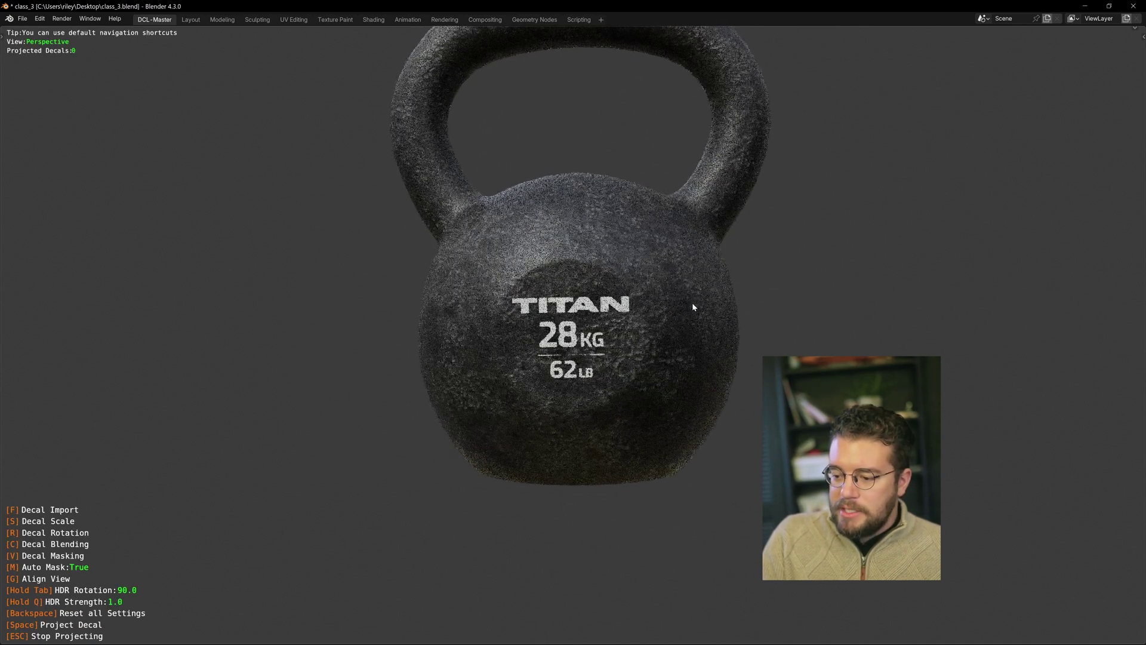
- Confirm the TITAN decal's rotation, project it onto the kettlebell's circular face, and end decal projection
{"action": "key", "text": "r"}
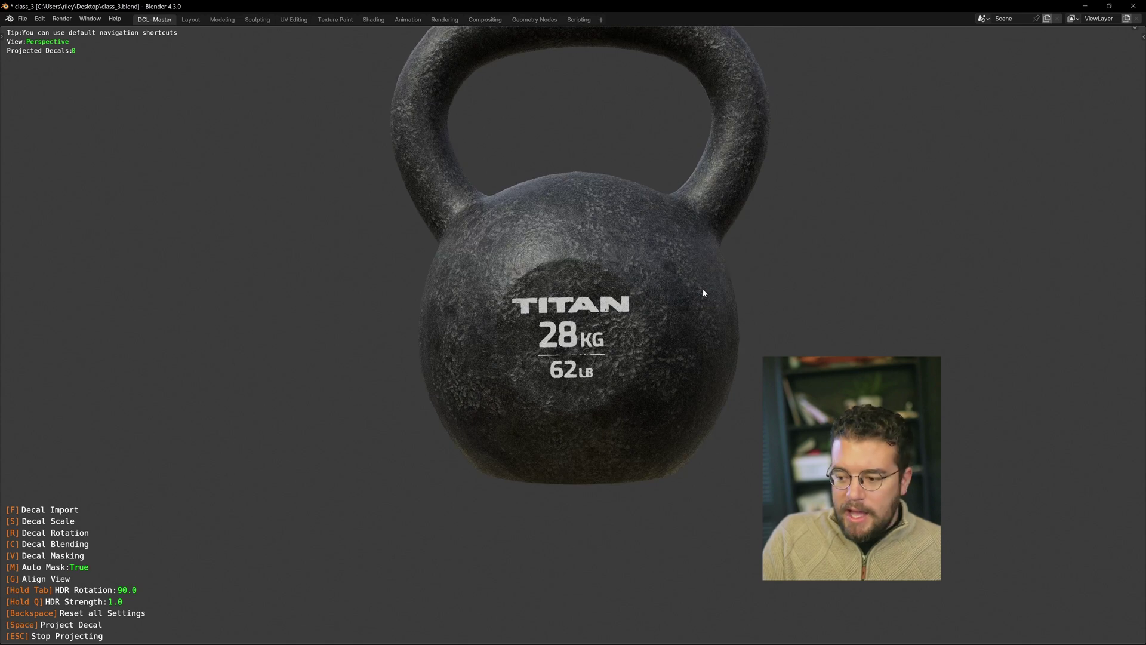
{"action": "left_click", "coordinate": [704, 291]}
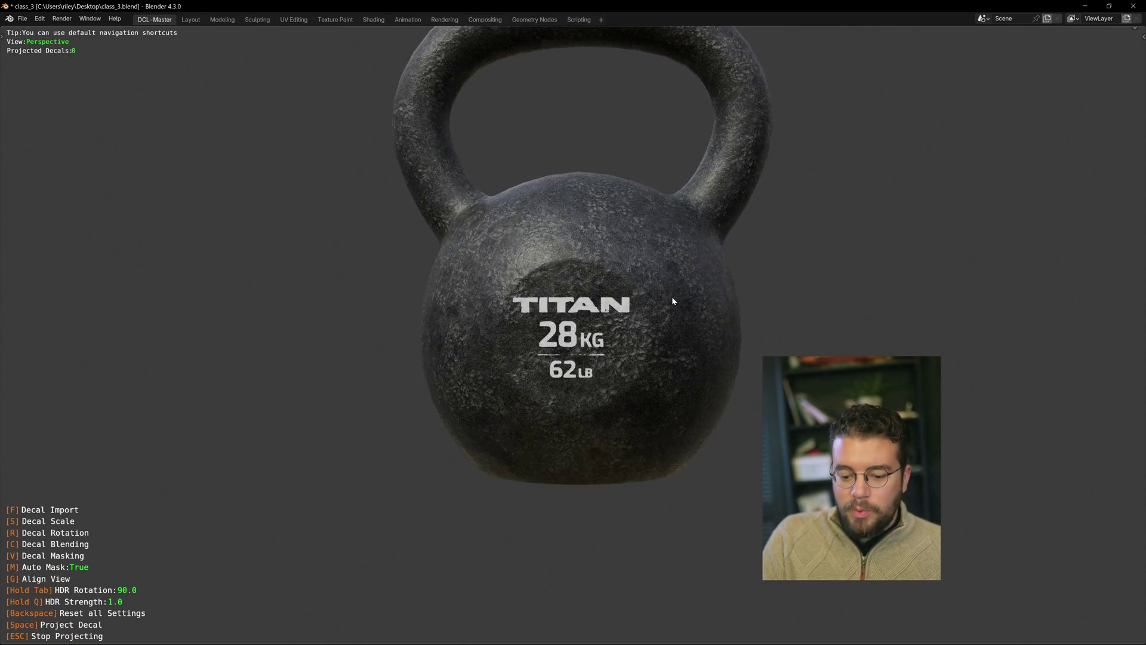
{"action": "key", "text": "space"}
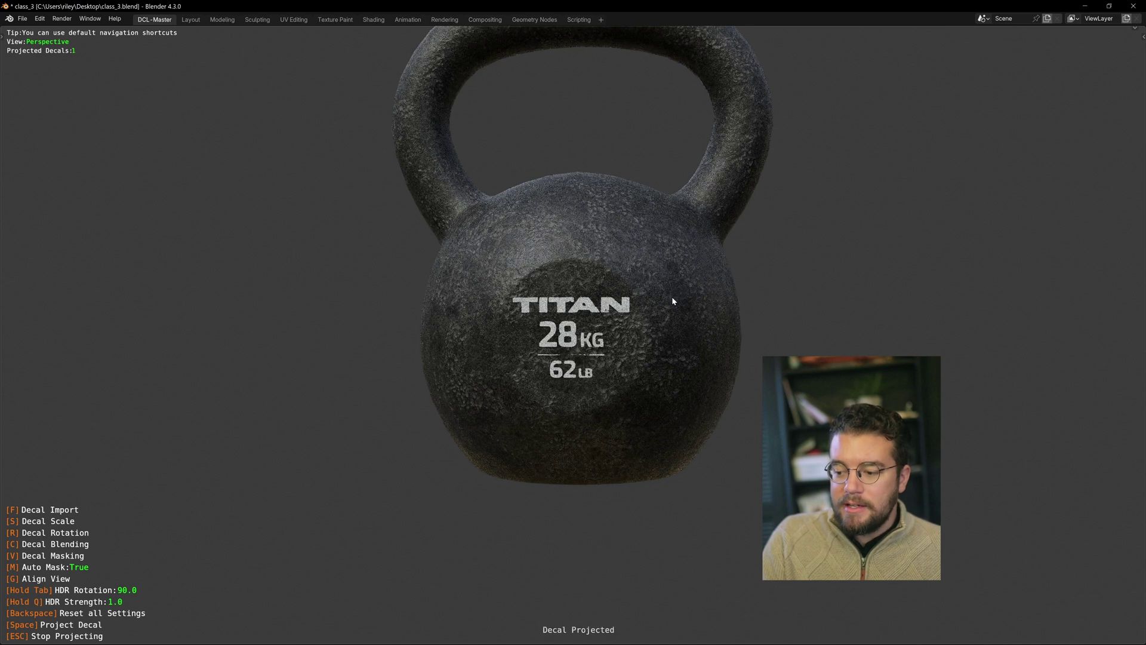
{"action": "key", "text": "Escape"}
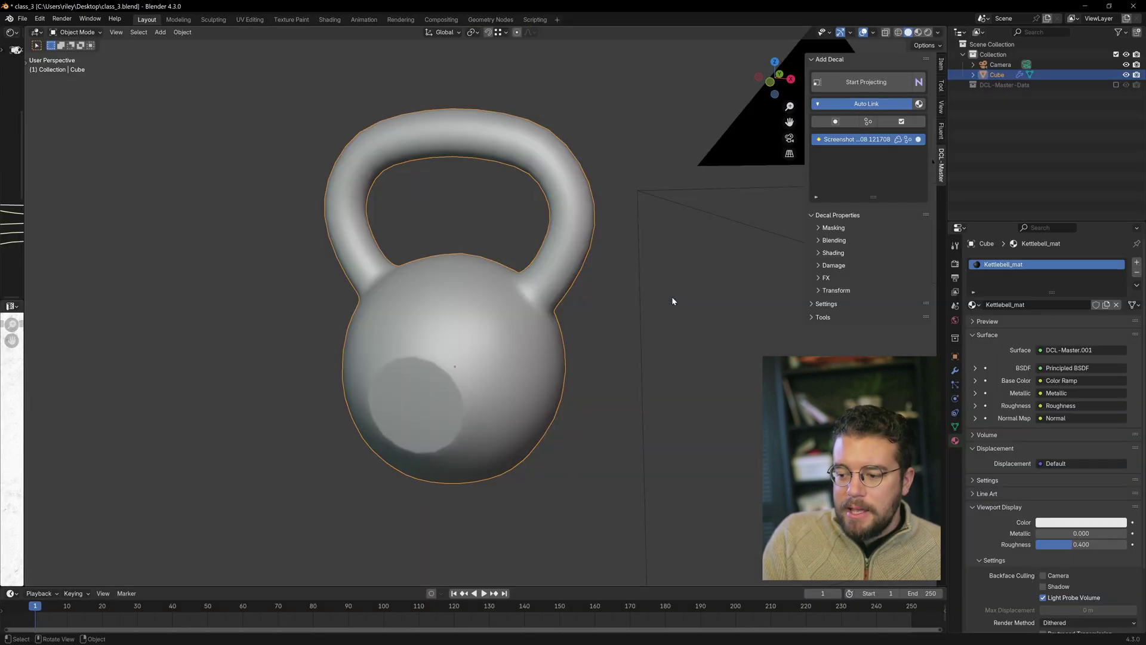
- Examine the projected decal through the camera in rendered shading, and widen the node and image editors beside the viewport
{"action": "key", "text": "grave"}
{"action": "left_click", "coordinate": [508, 246]}
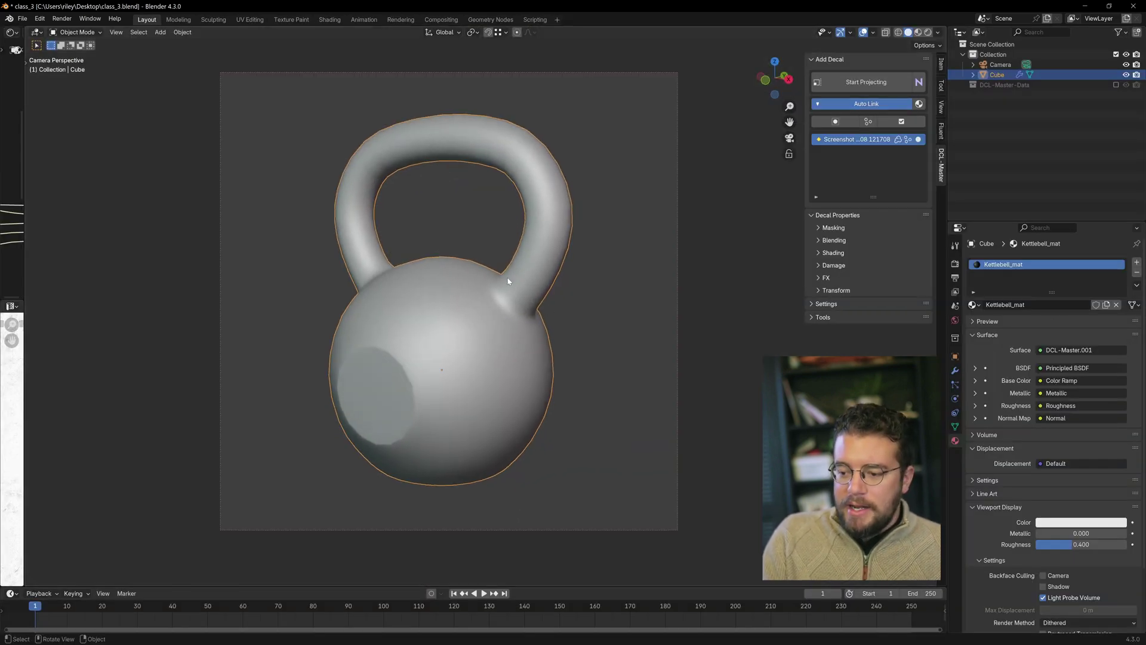
{"action": "key", "text": "z"}
{"action": "left_click", "coordinate": [544, 306]}
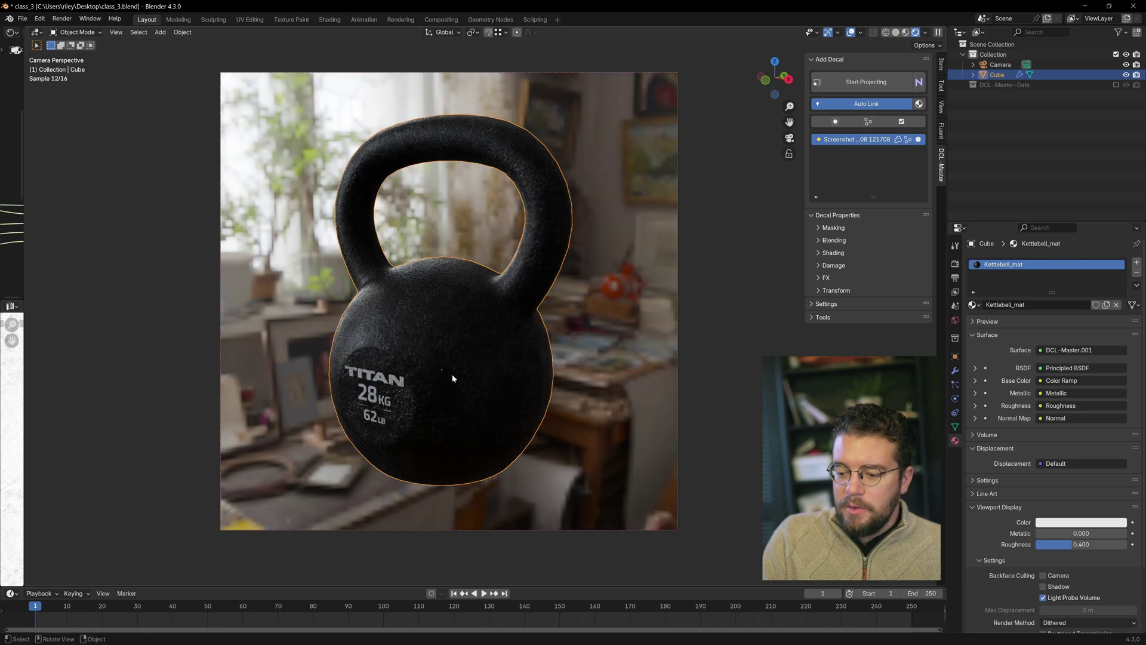
{"action": "scroll", "coordinate": [394, 393], "scroll_direction": "up", "scroll_amount": 8}
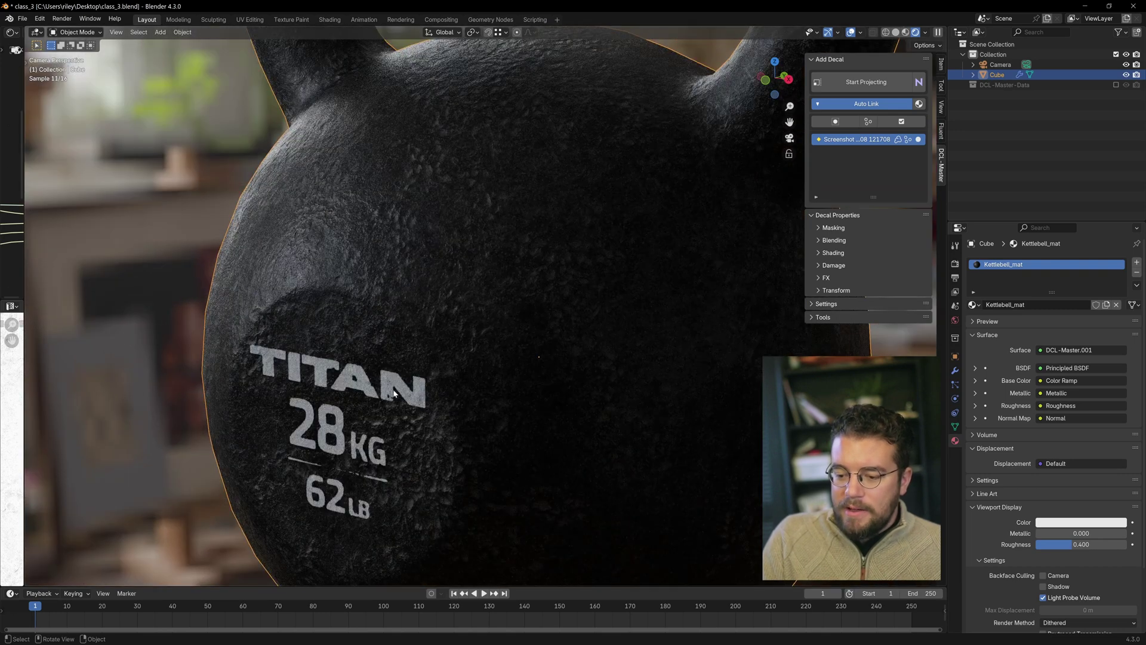
{"action": "key", "text": "Home"}
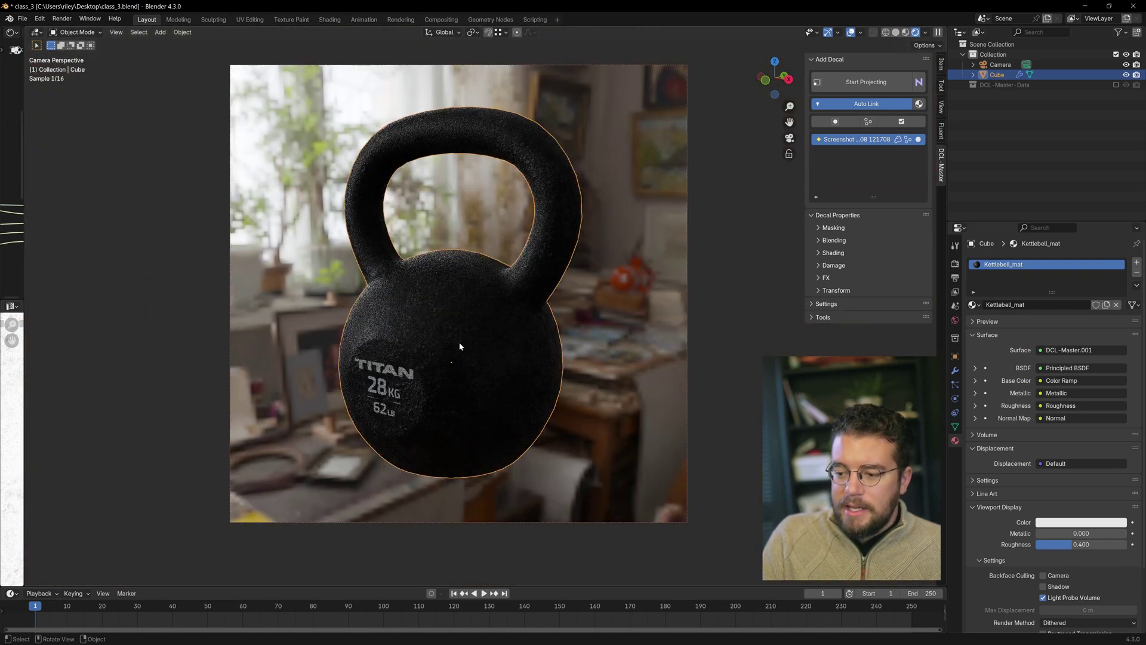
{"action": "left_click_drag", "start_coordinate": [22, 281], "coordinate": [237, 280]}
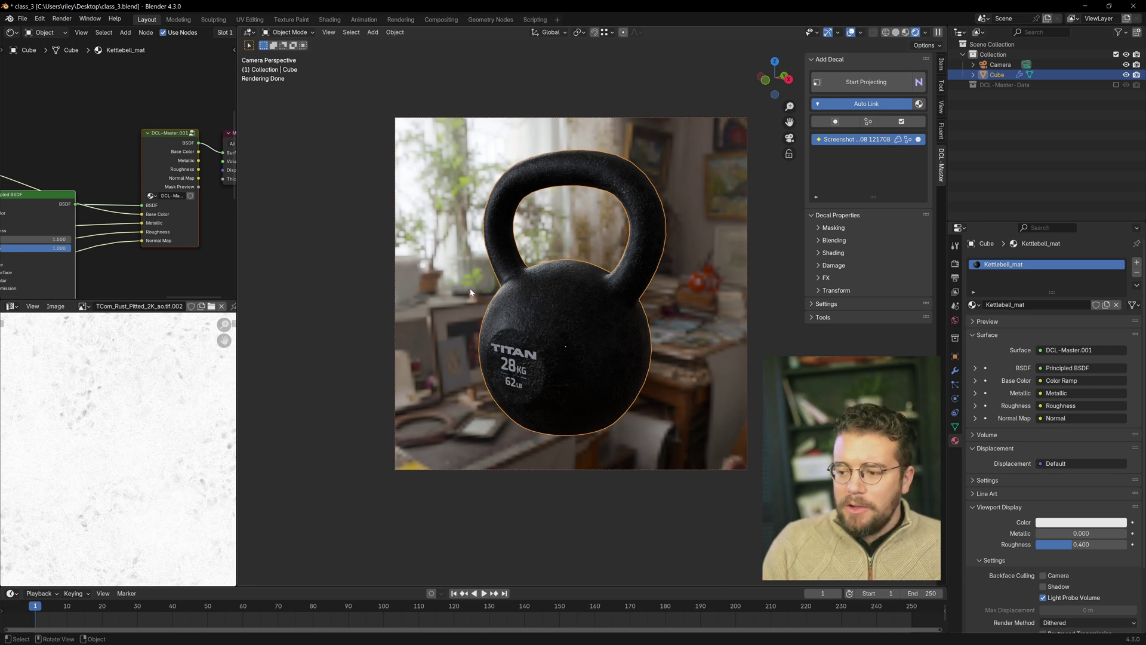
- Save the file with the kettlebell deselected, and start a camera render with the viewport in solid shading
{"action": "left_click", "coordinate": [613, 92]}
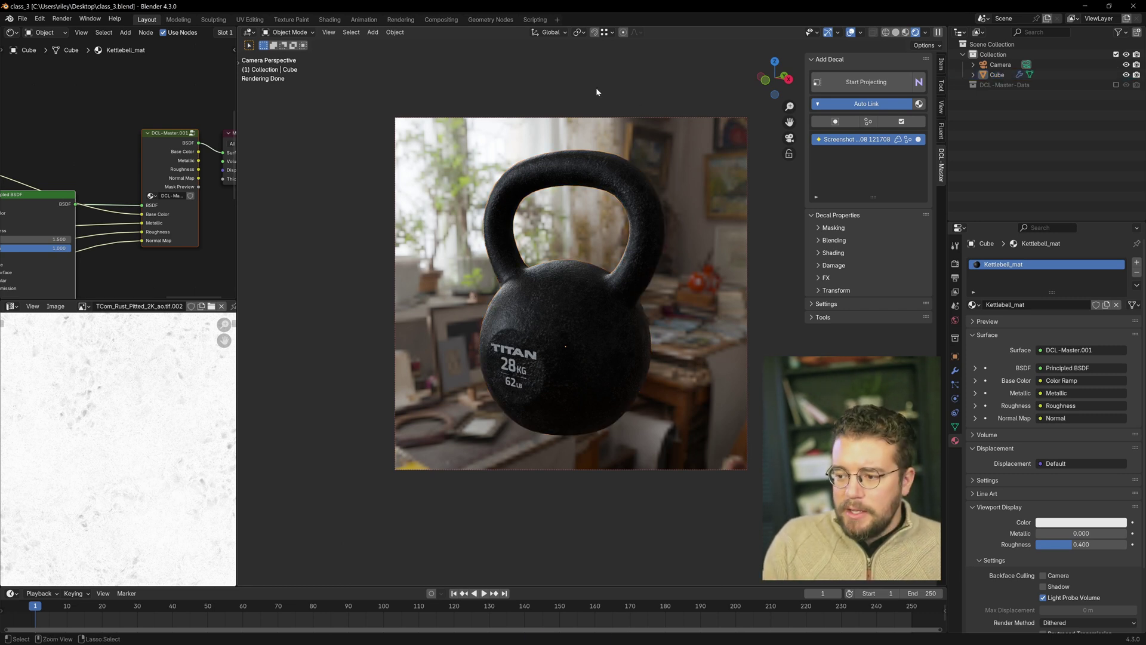
{"action": "key", "text": "ctrl+s"}
{"action": "key", "text": "z"}
{"action": "left_click", "coordinate": [707, 87]}
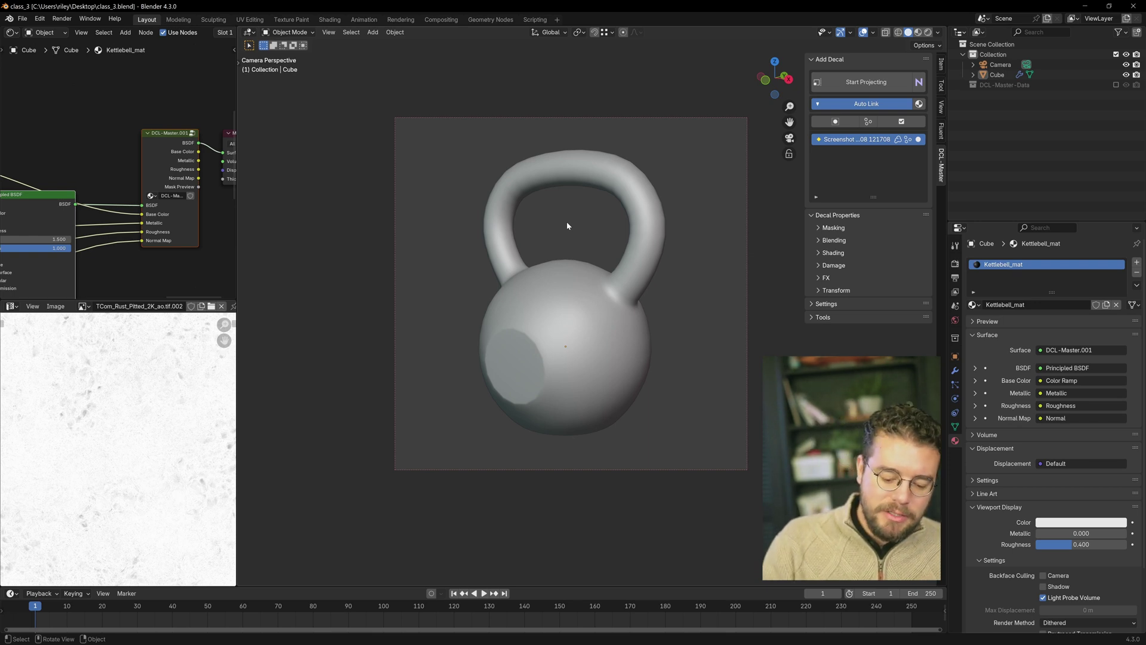
{"action": "key", "text": "F12"}
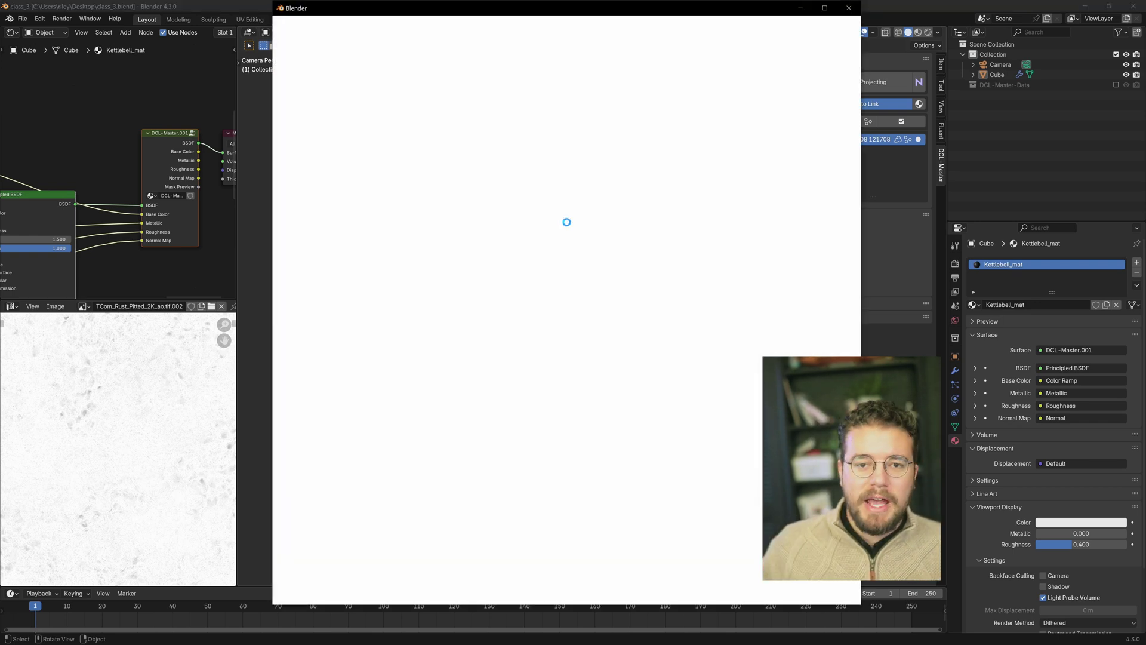